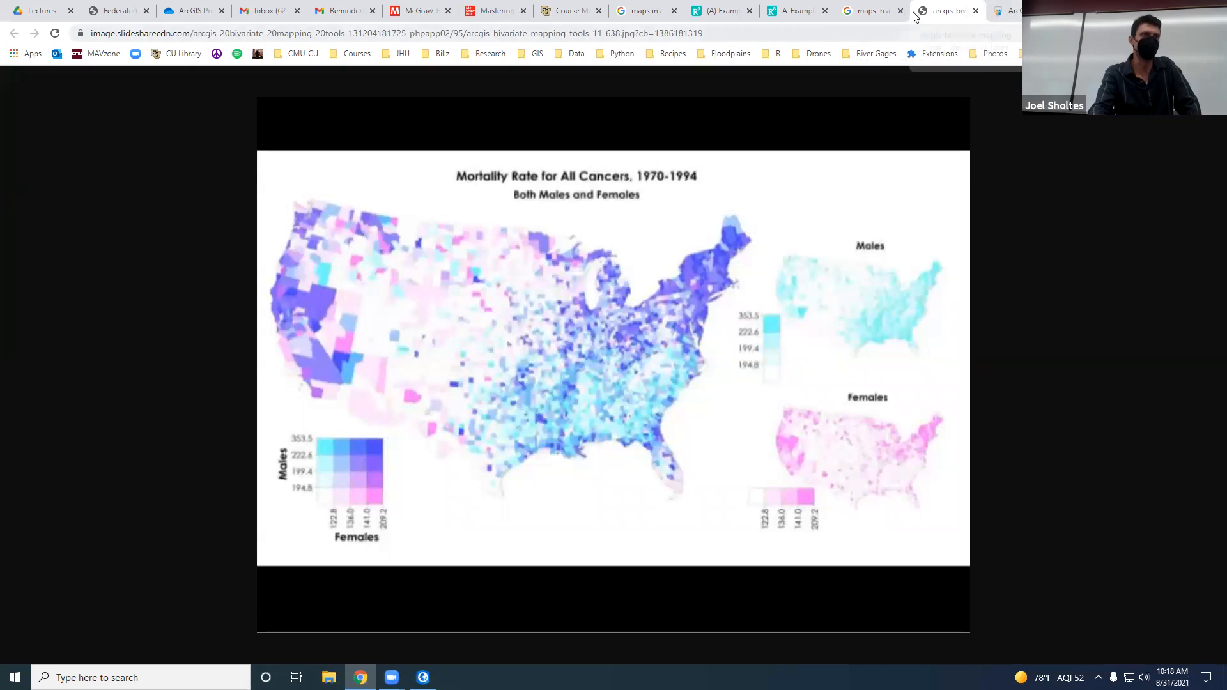
# Step: Close the cancer mortality map image, show the example GIS maps figure and switch to ArcGIS Pro
pyautogui.click(977, 11)
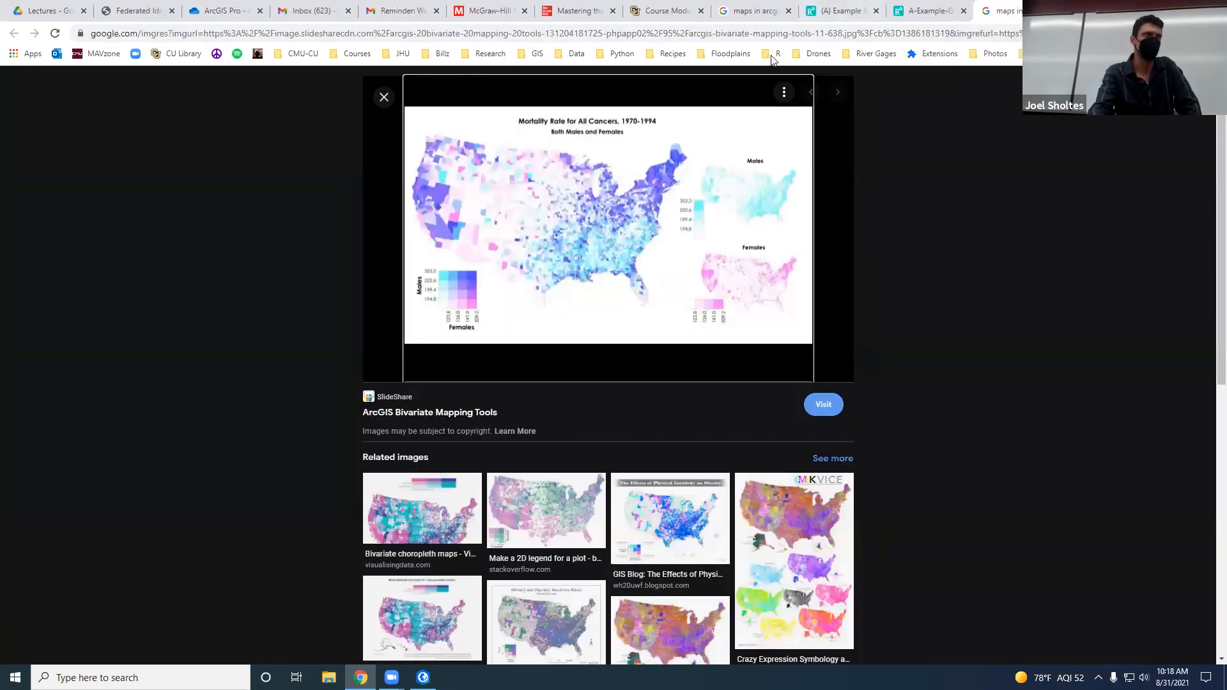
pyautogui.click(931, 11)
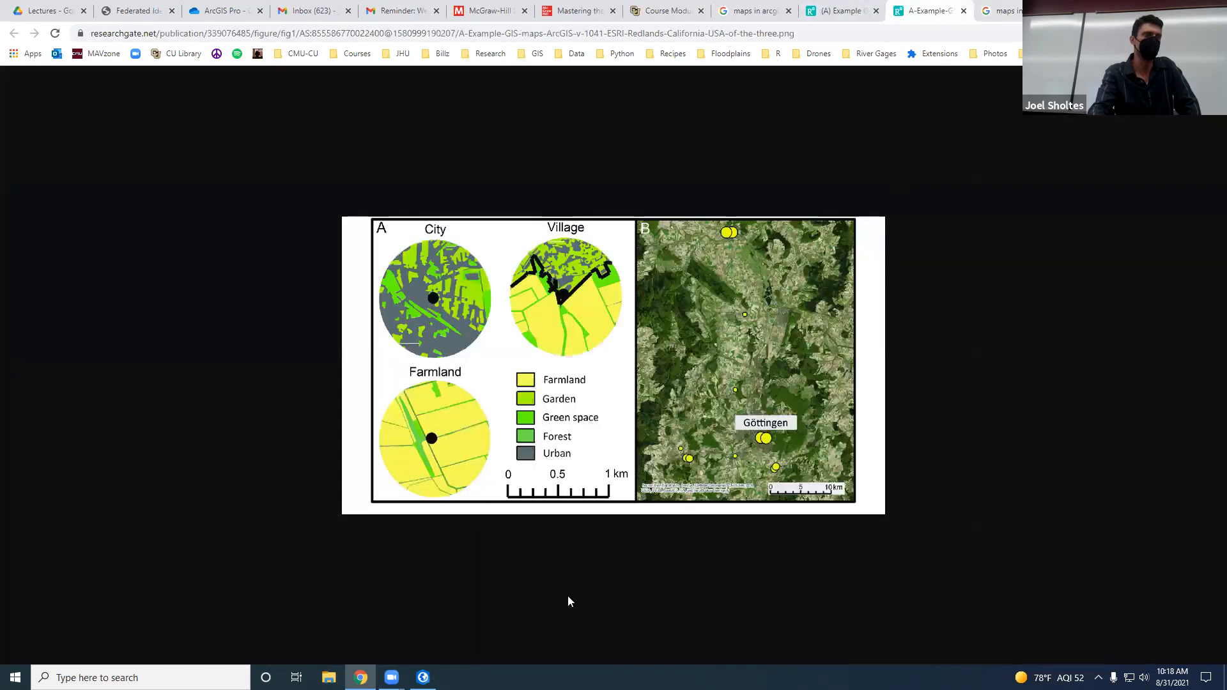
pyautogui.click(423, 678)
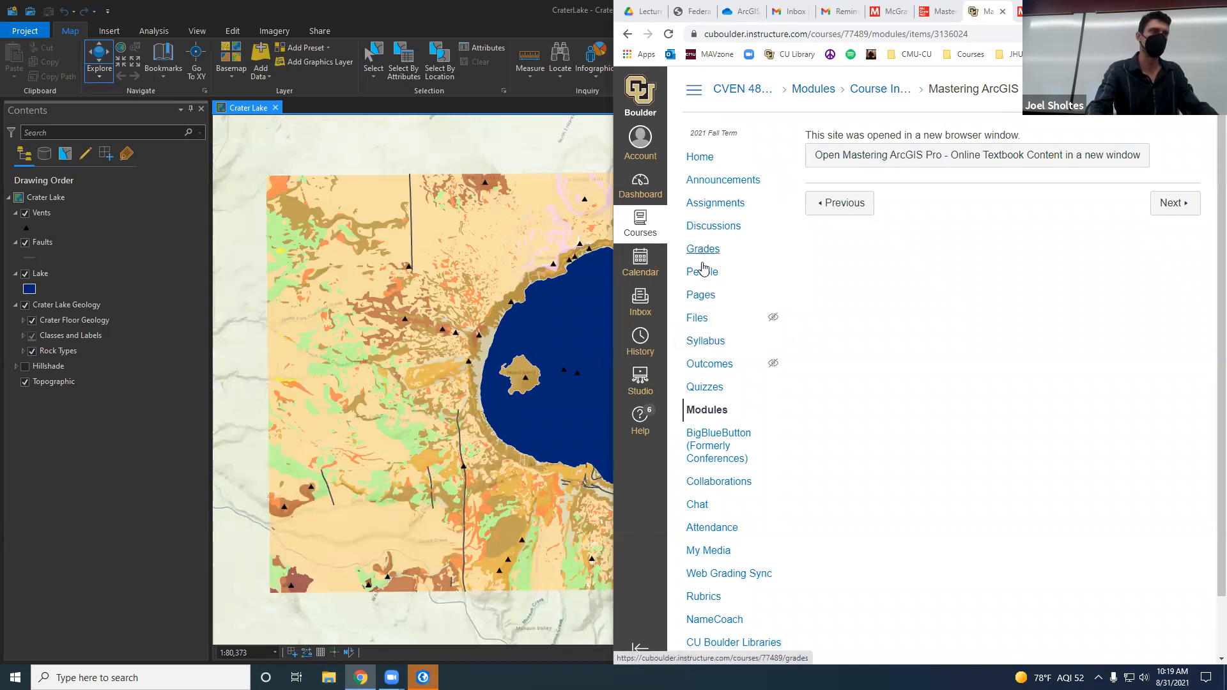
# Step: Go to the course home page and open the Mastering ArcGIS Pro online content
pyautogui.click(699, 163)
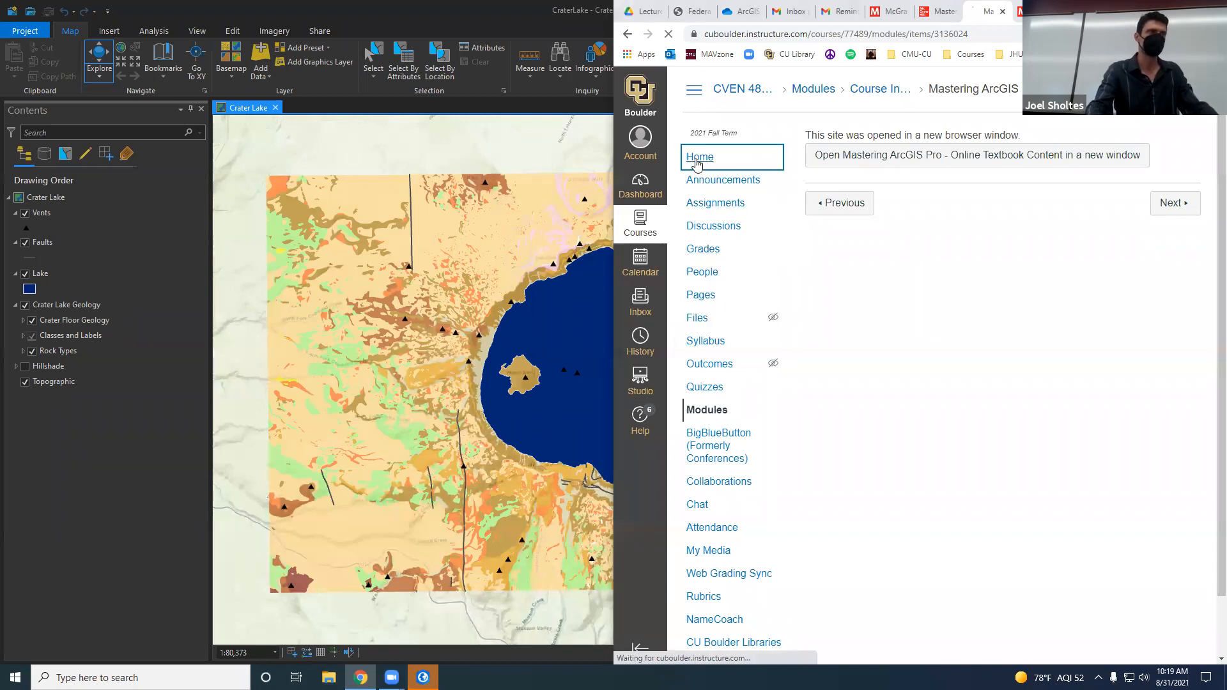
pyautogui.scroll(-4, 949, 337)
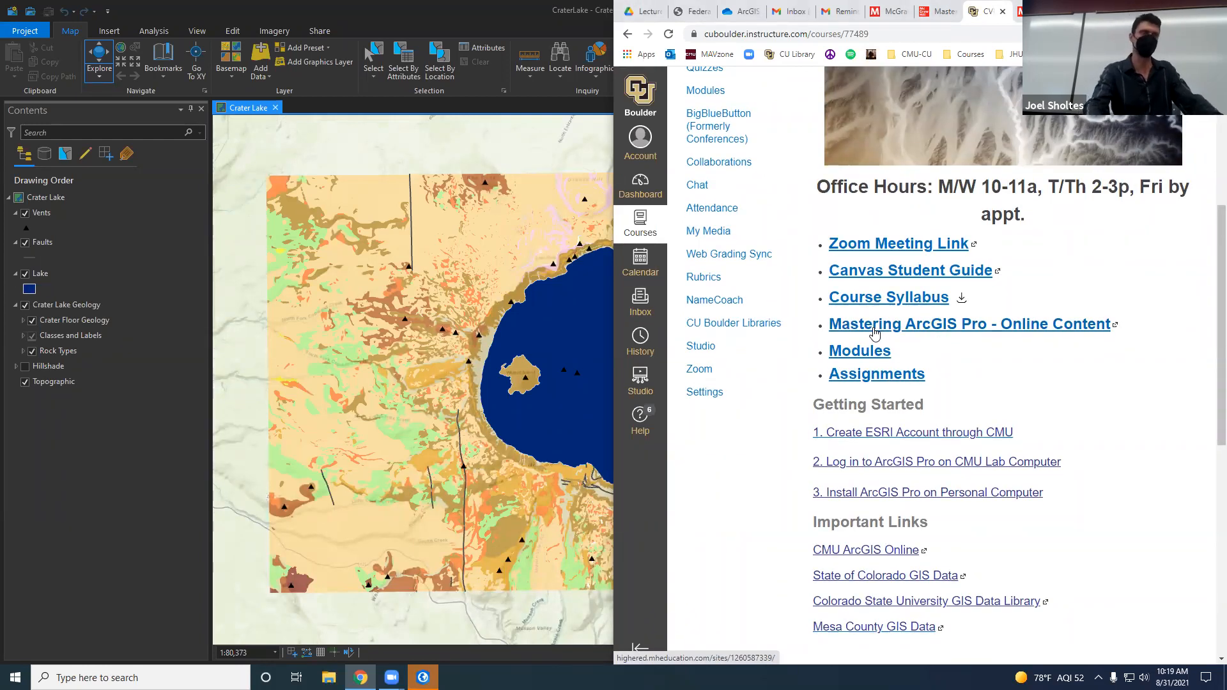
pyautogui.click(874, 326)
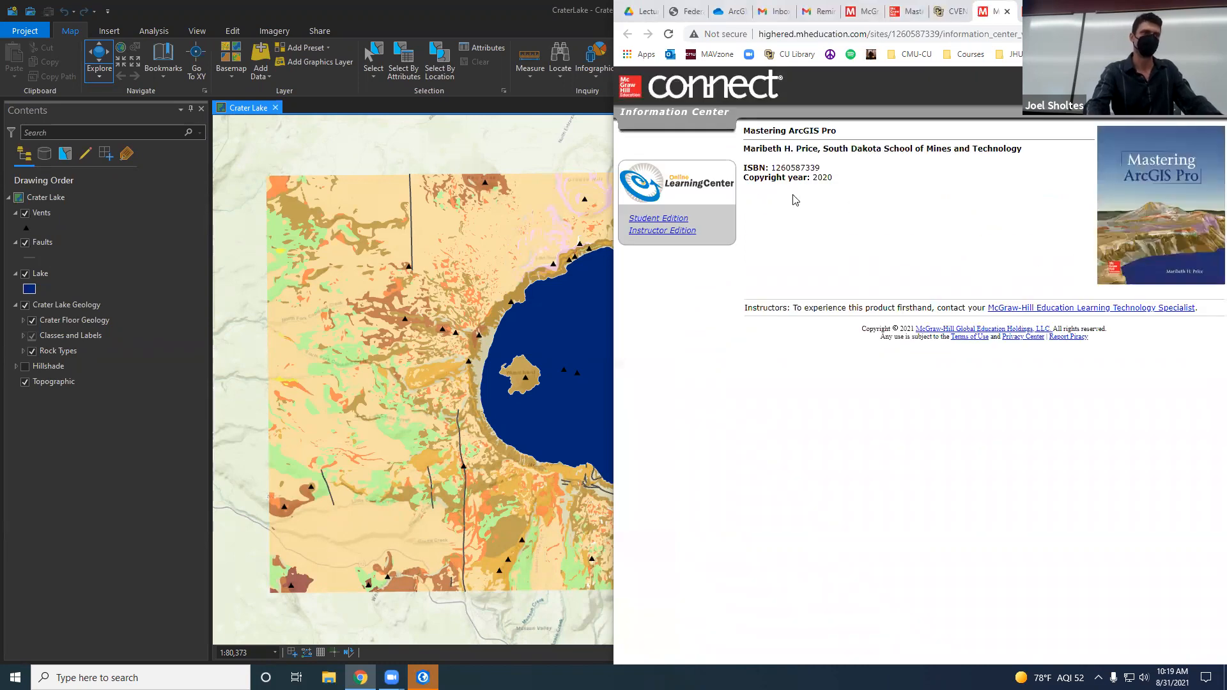
# Step: Open the Student Edition of the Mastering ArcGIS Pro site, agreeing to log out as instructor, and dismiss the extra login window
pyautogui.click(670, 221)
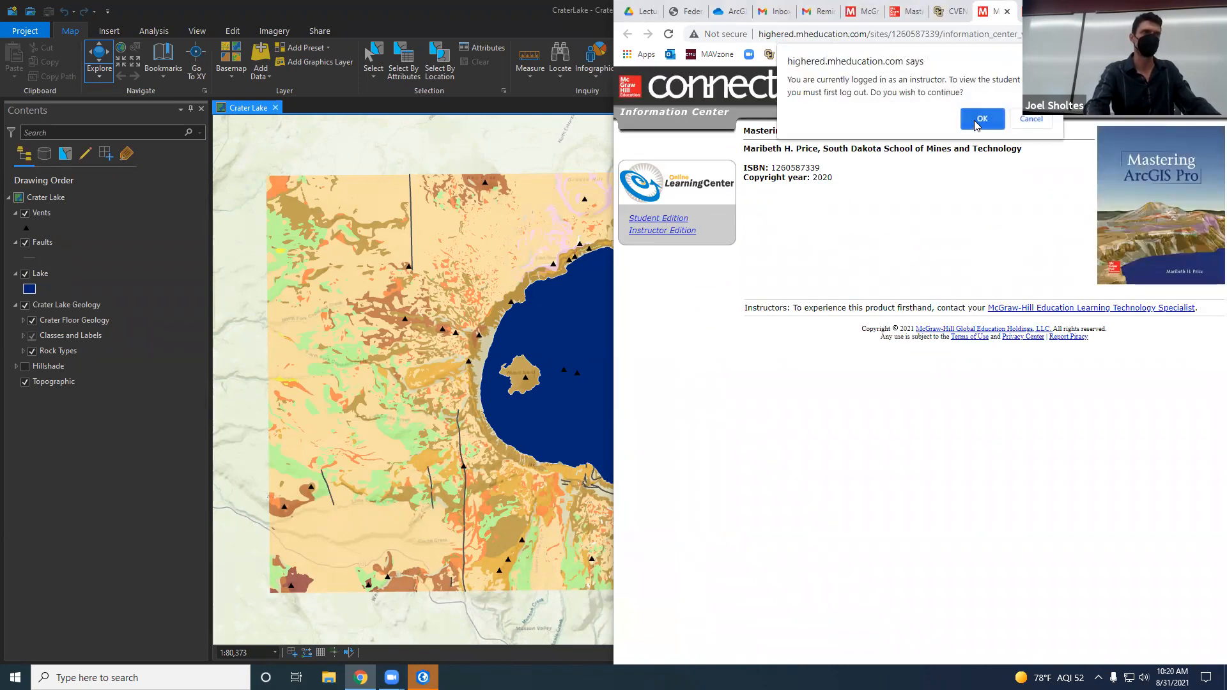
pyautogui.click(1031, 125)
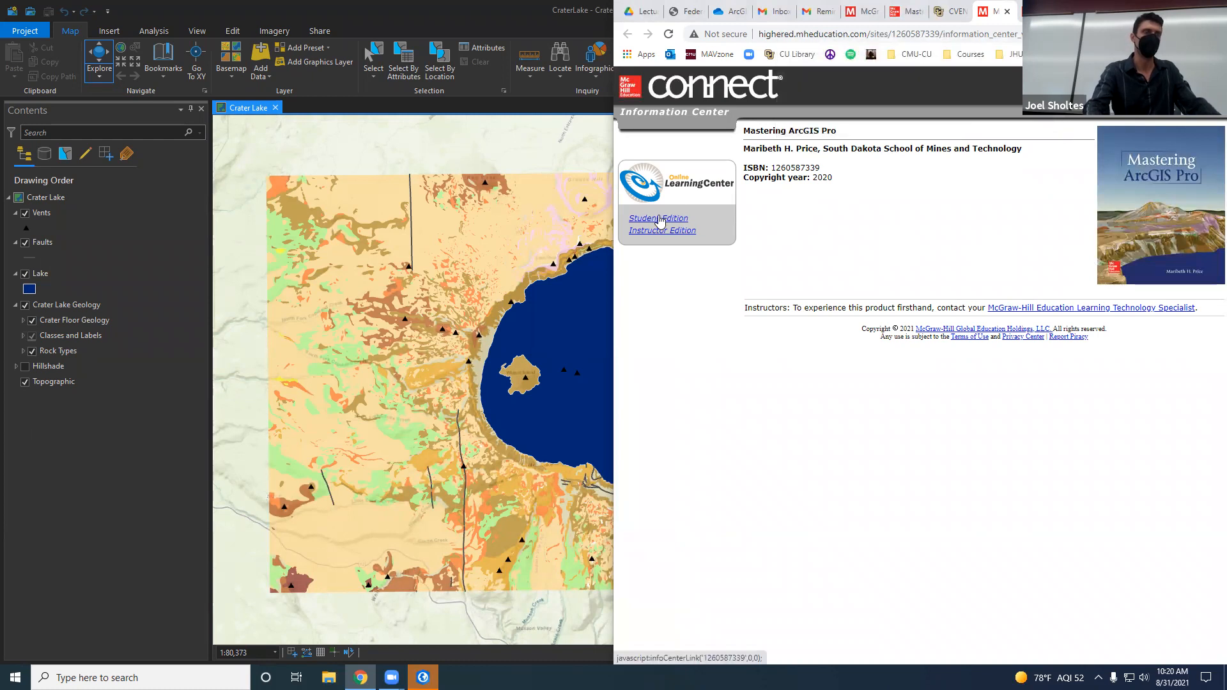
pyautogui.click(658, 219)
pyautogui.click(983, 119)
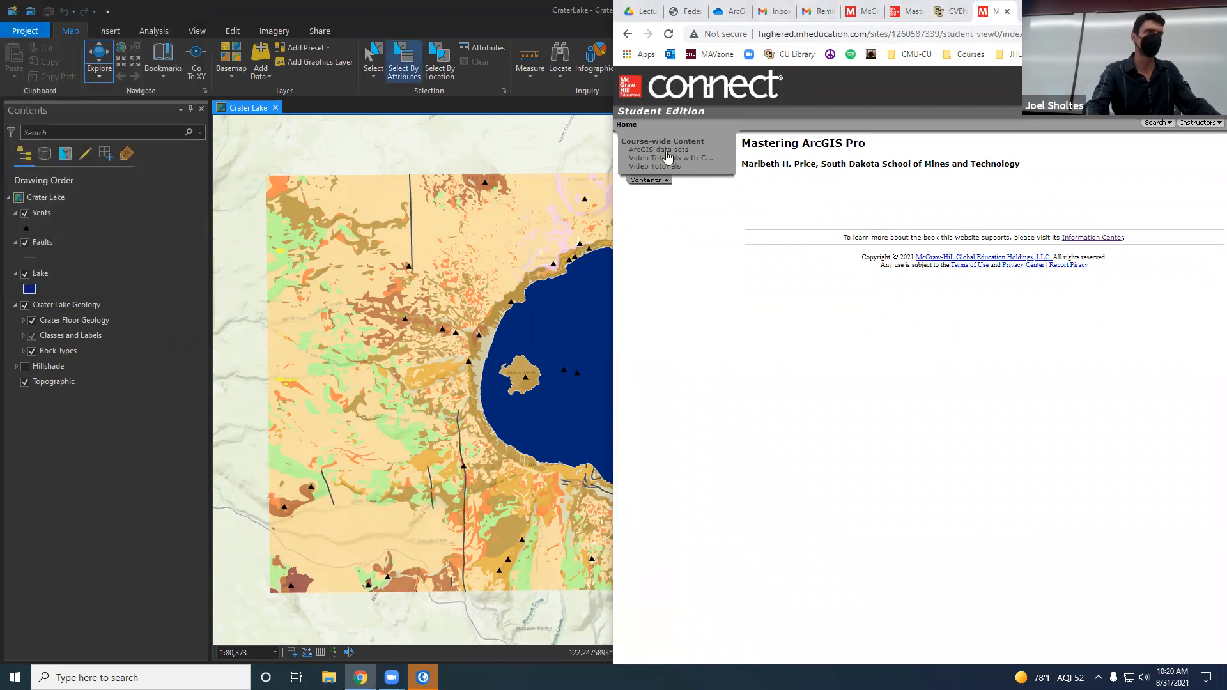
pyautogui.click(182, 9)
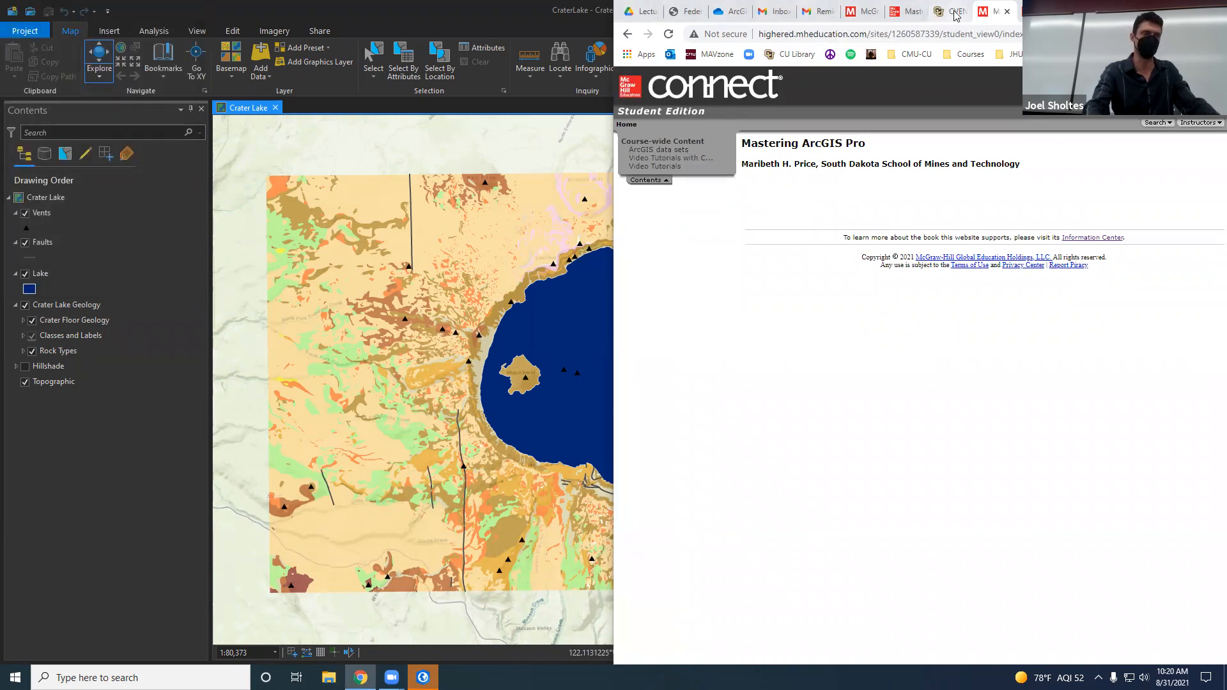
# Step: Open the ArcGIS data sets page and review the instructions for installing gisclass_Pro1e.zip, dismissing the extra login window
pyautogui.click(654, 149)
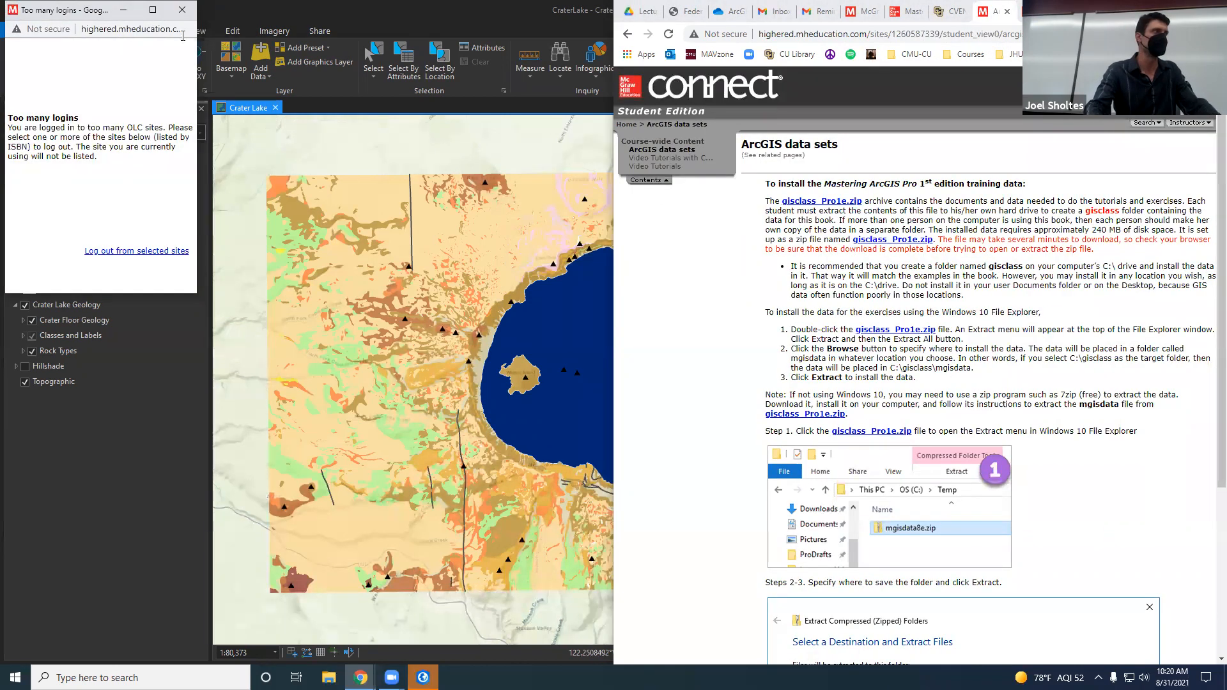
pyautogui.click(181, 10)
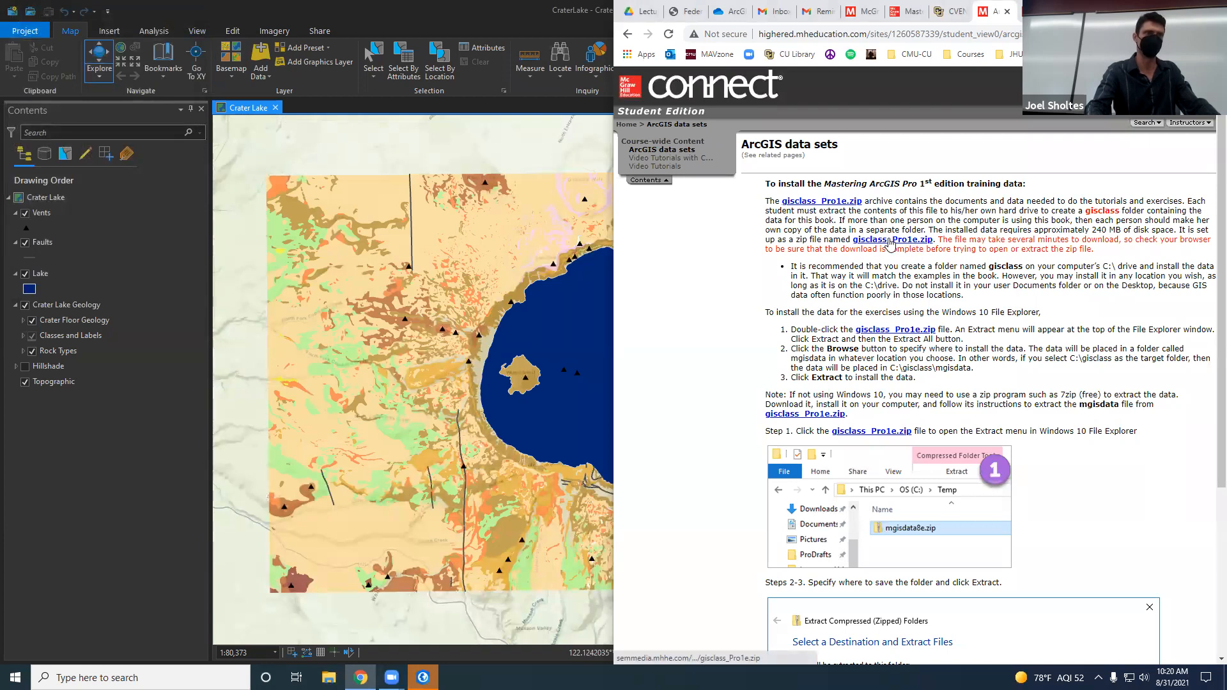
pyautogui.scroll(-4, 1010, 478)
pyautogui.scroll(4, 1096, 453)
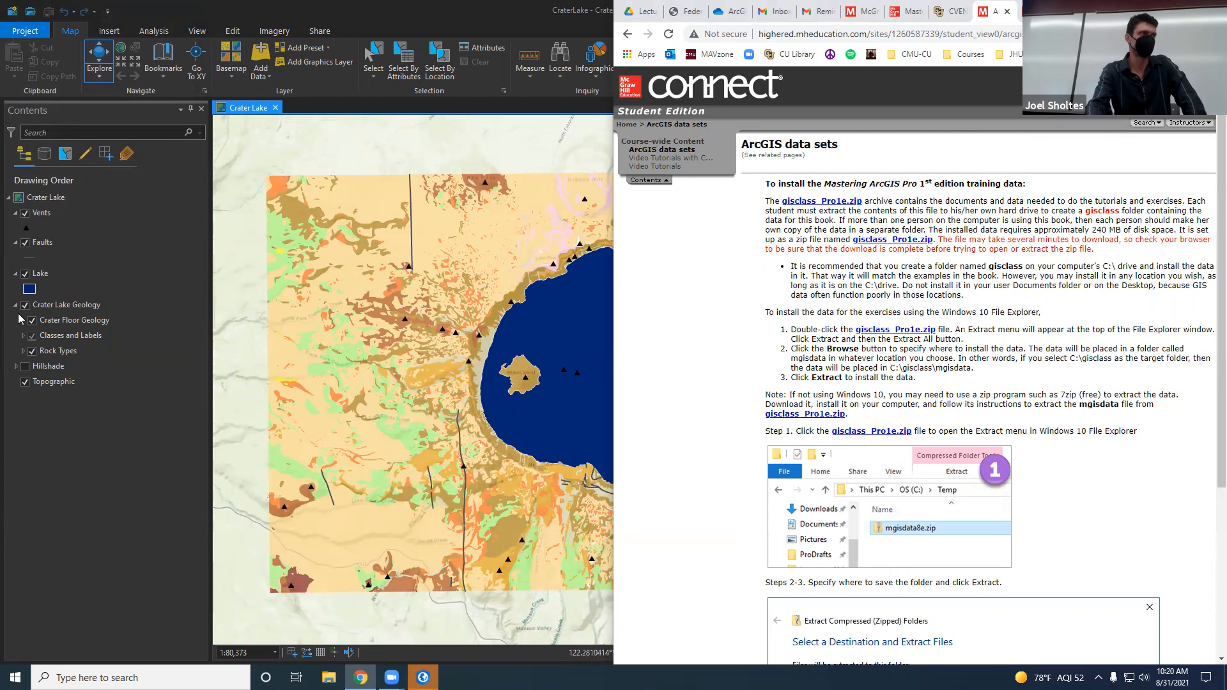
# Step: Switch back to ArcGIS Pro and bring up the options for opening an existing project from the computer or recent projects
pyautogui.click(133, 451)
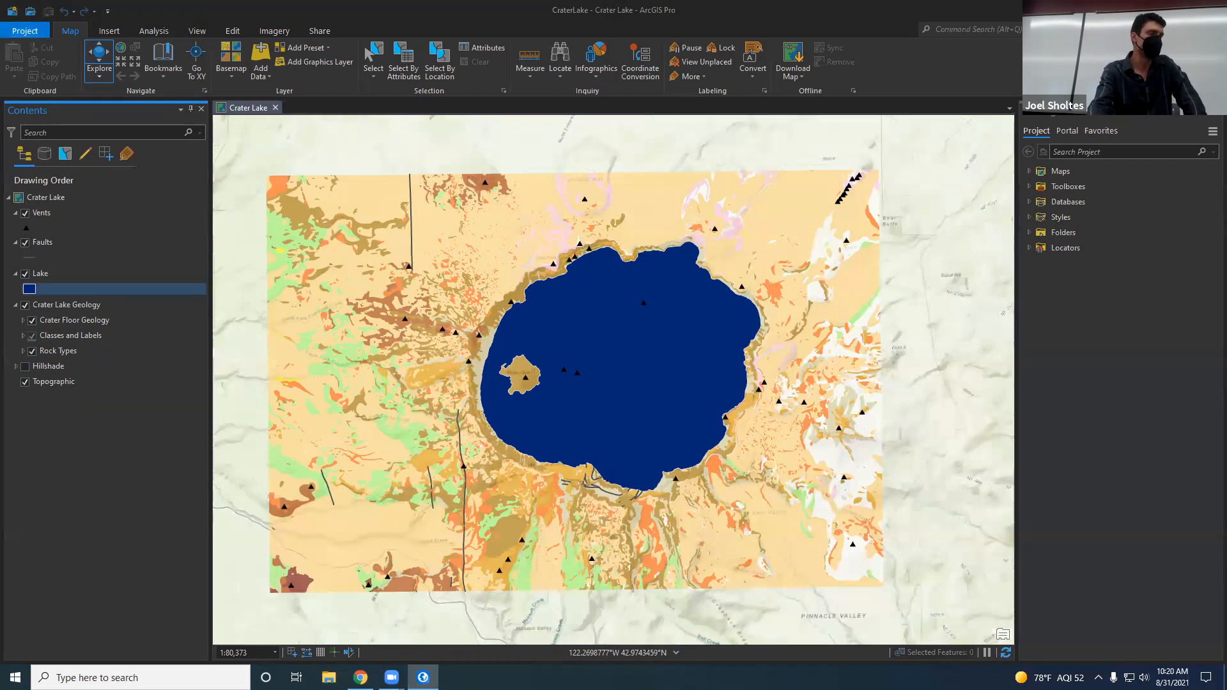
pyautogui.click(13, 31)
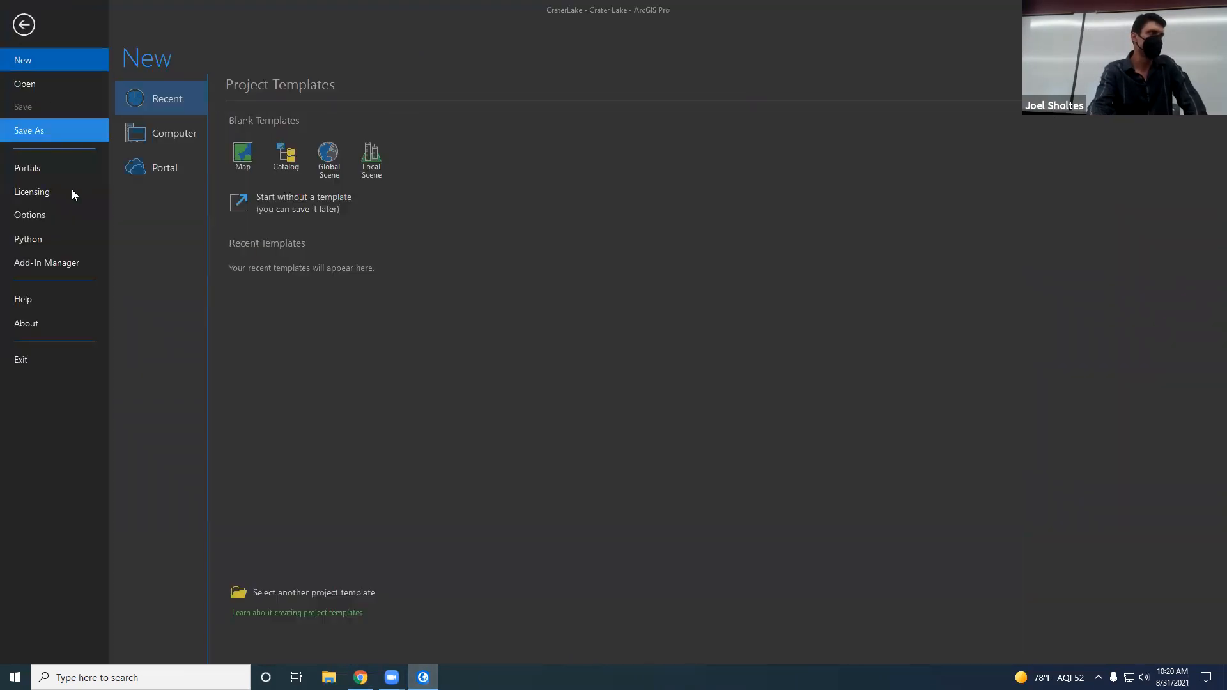
pyautogui.click(72, 83)
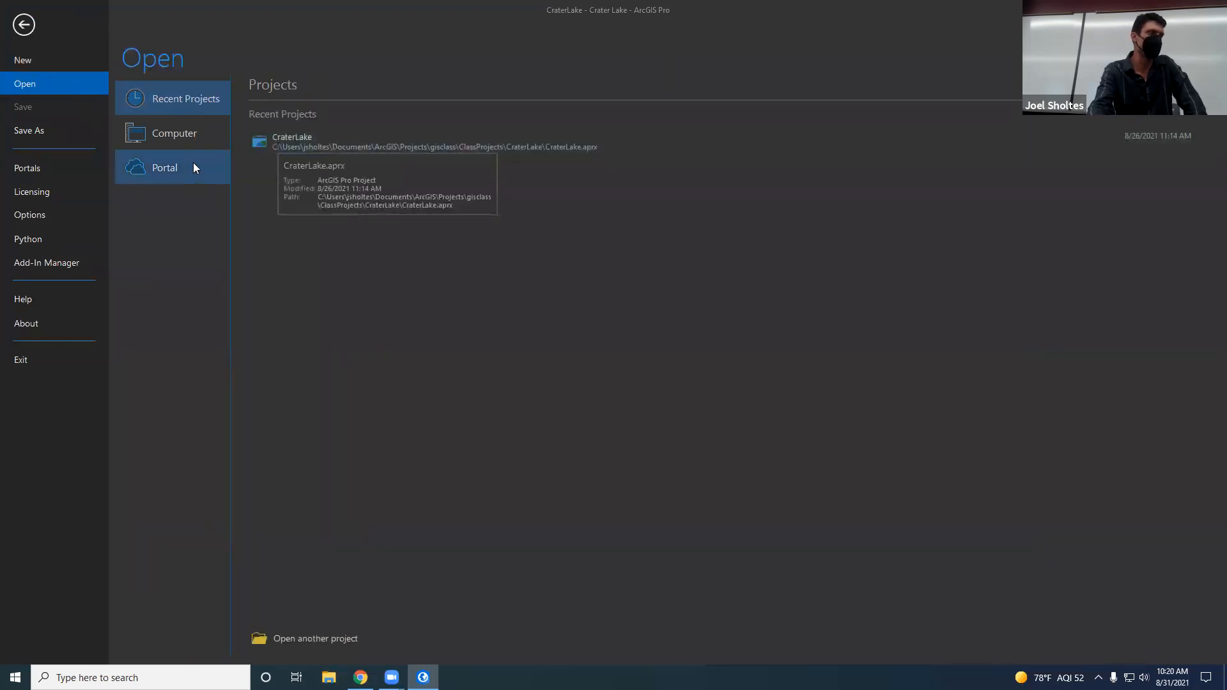
pyautogui.click(194, 140)
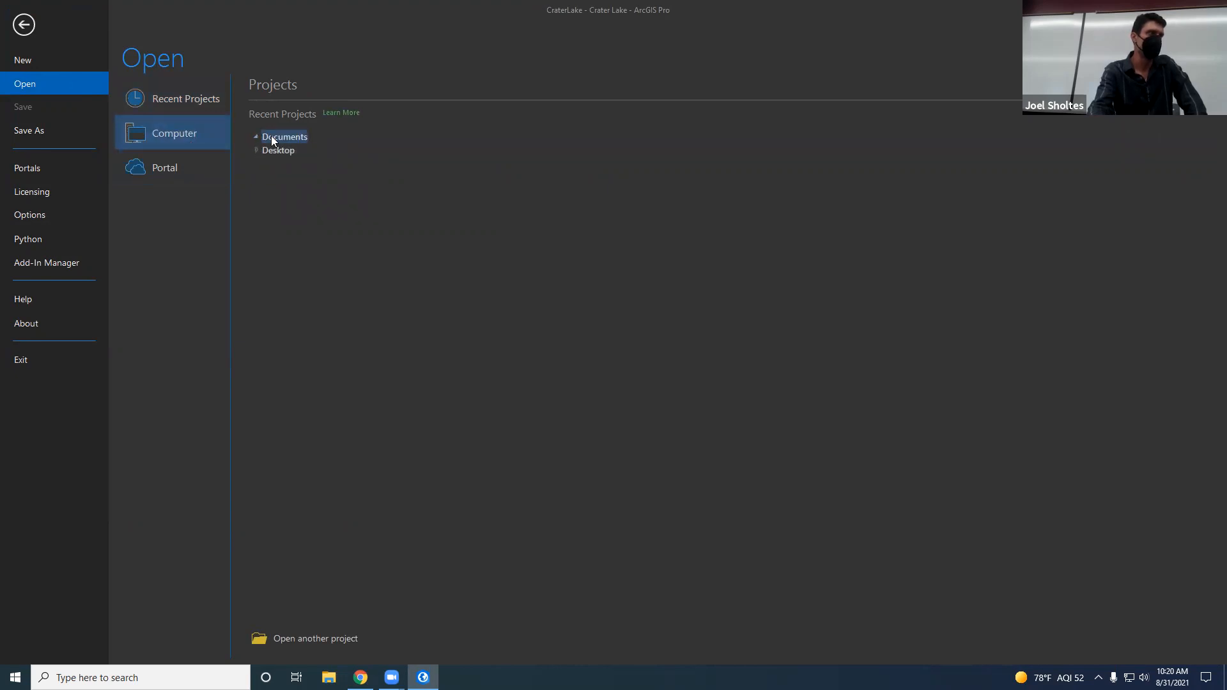
pyautogui.click(170, 105)
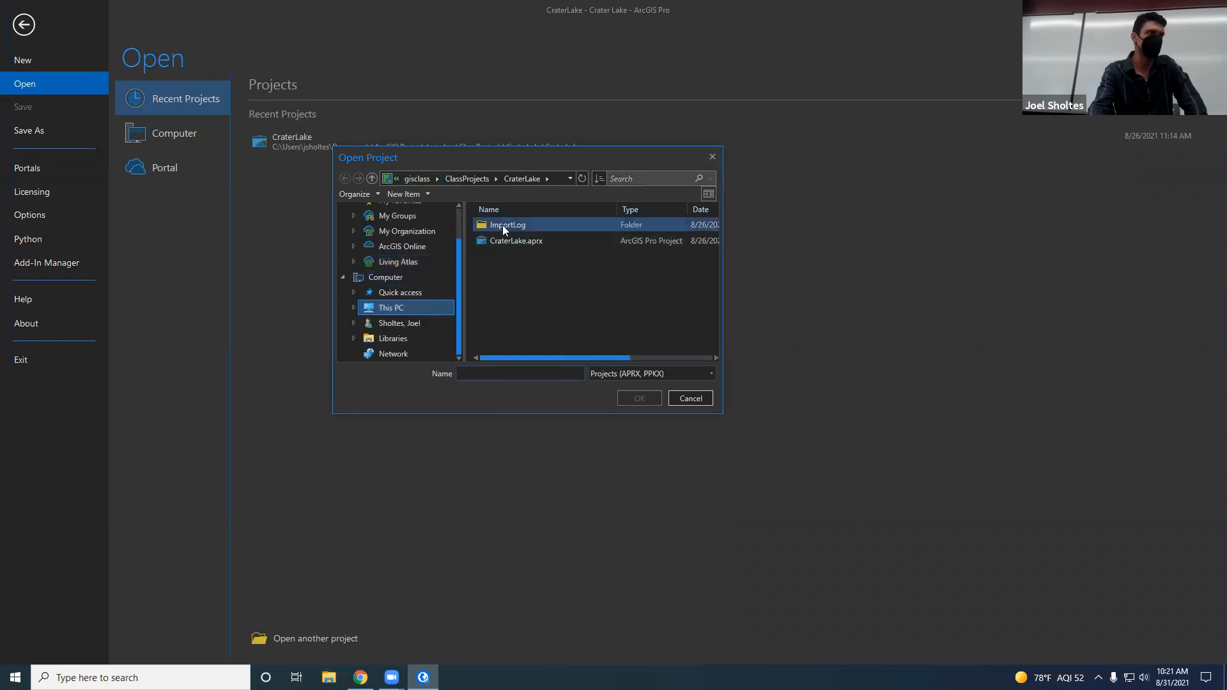
# Step: Browse up the folder path from the CraterLake project folder through gisclass and ArcGIS to Documents
pyautogui.click(422, 178)
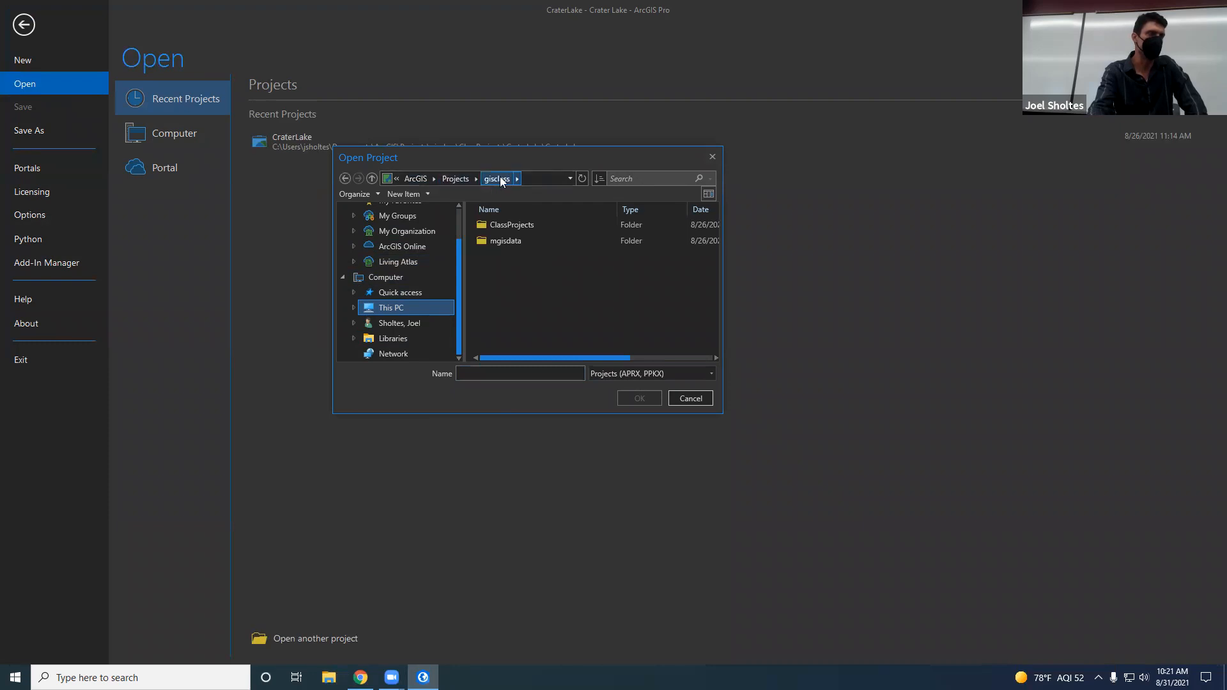
pyautogui.click(419, 179)
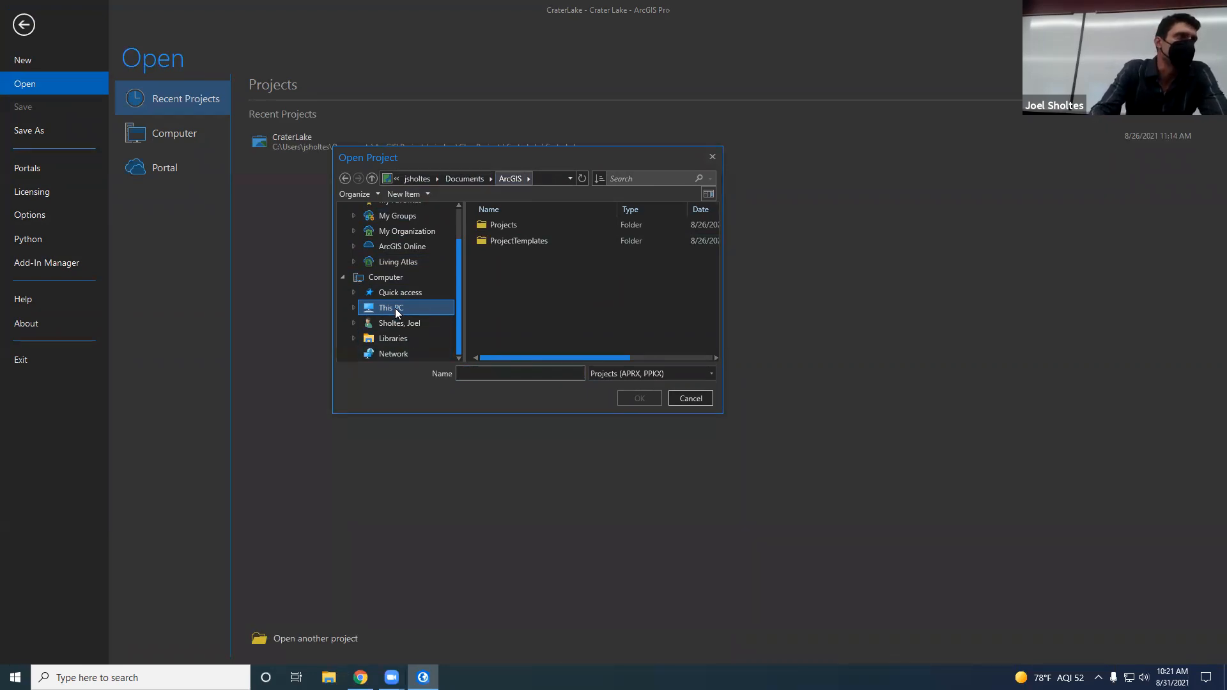
pyautogui.click(473, 179)
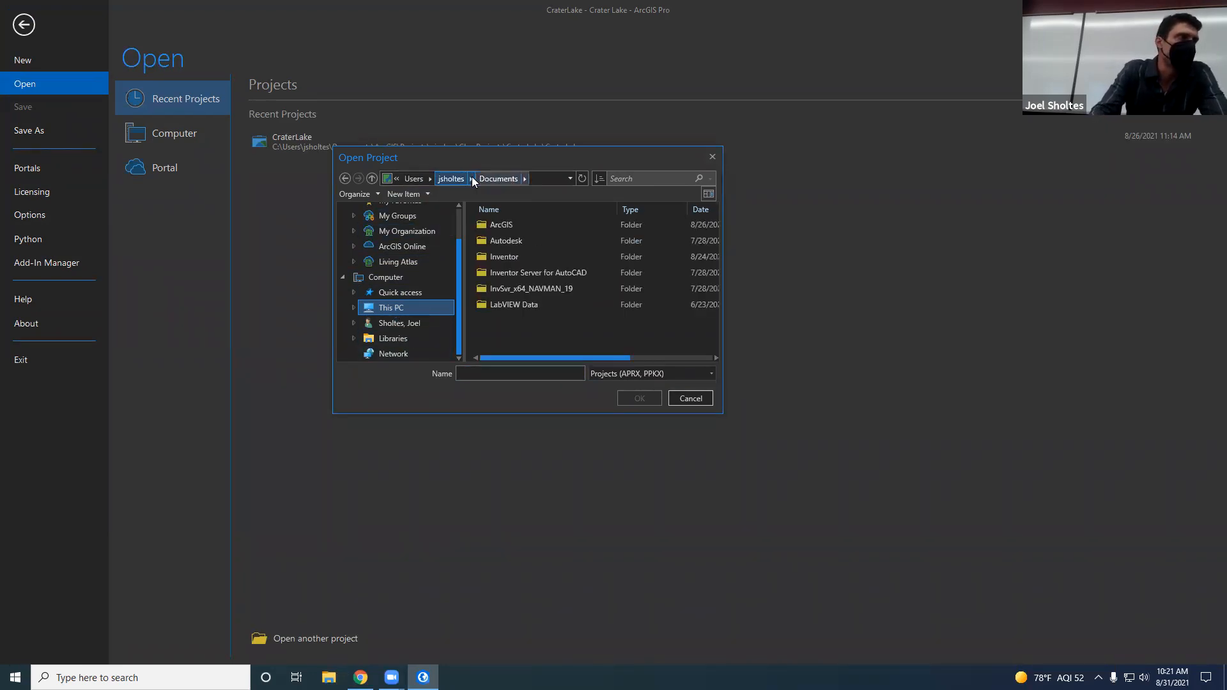
# Step: Open the project CraterLake.aprx from ArcGIS\Projects\gisclass\ClassProjects\CraterLake in the Documents folder
pyautogui.doubleClick(520, 225)
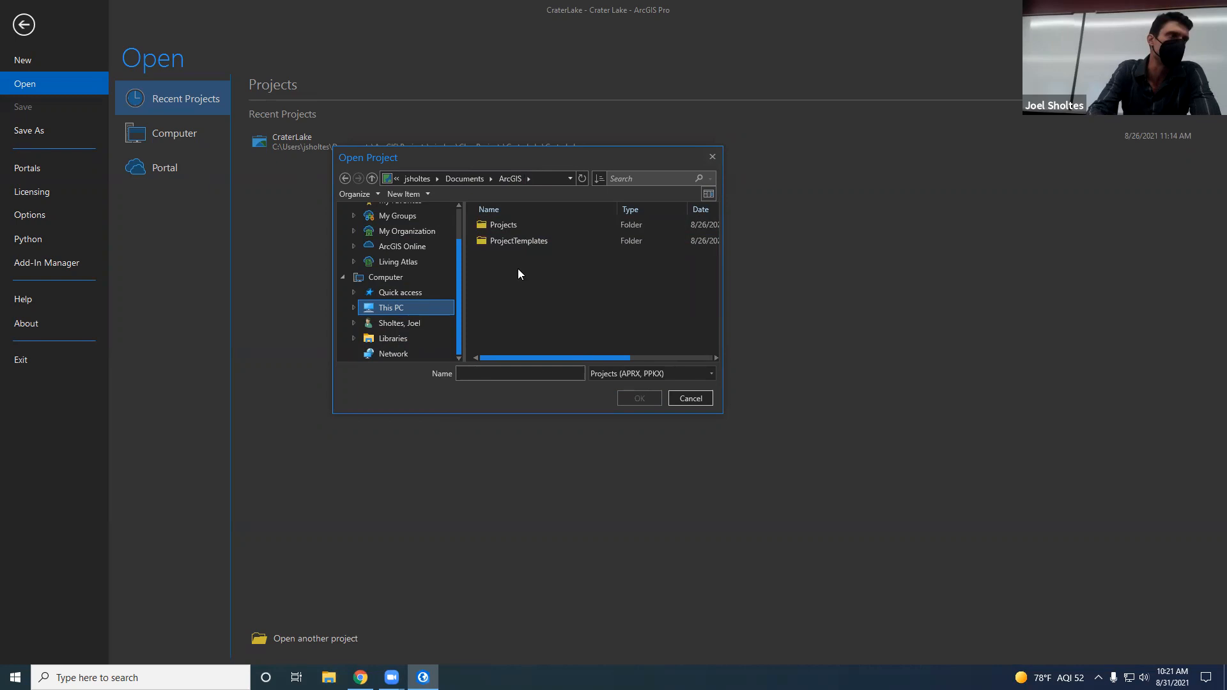
pyautogui.doubleClick(521, 224)
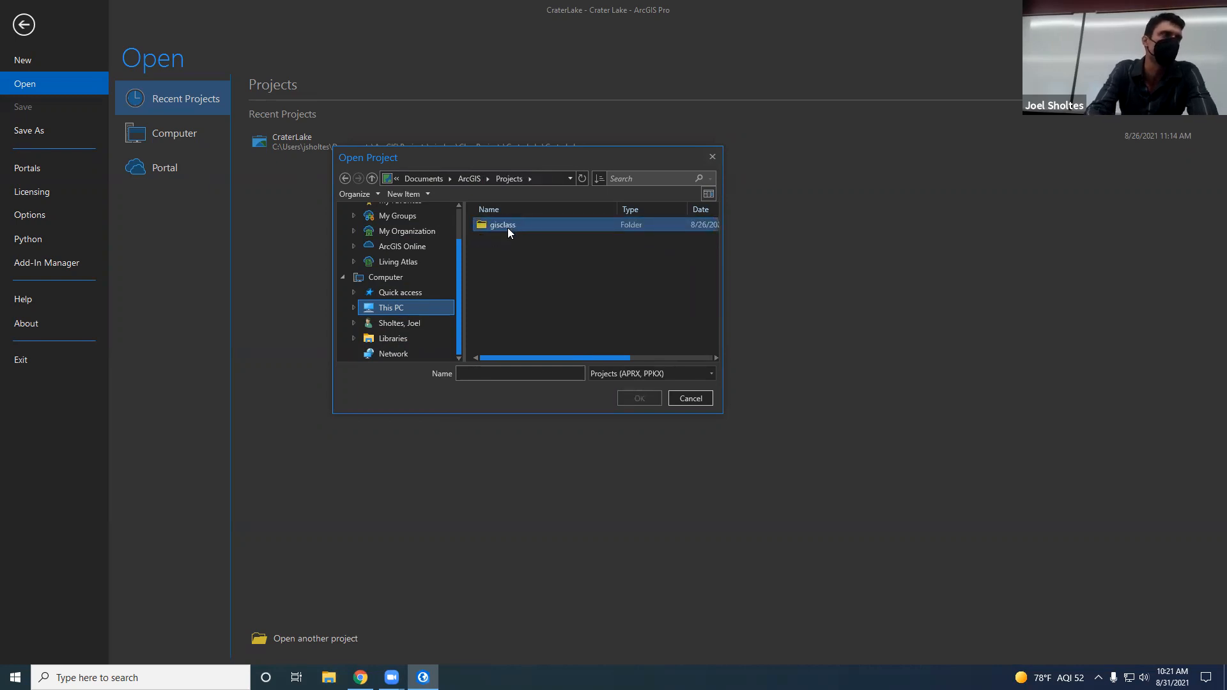
pyautogui.doubleClick(510, 225)
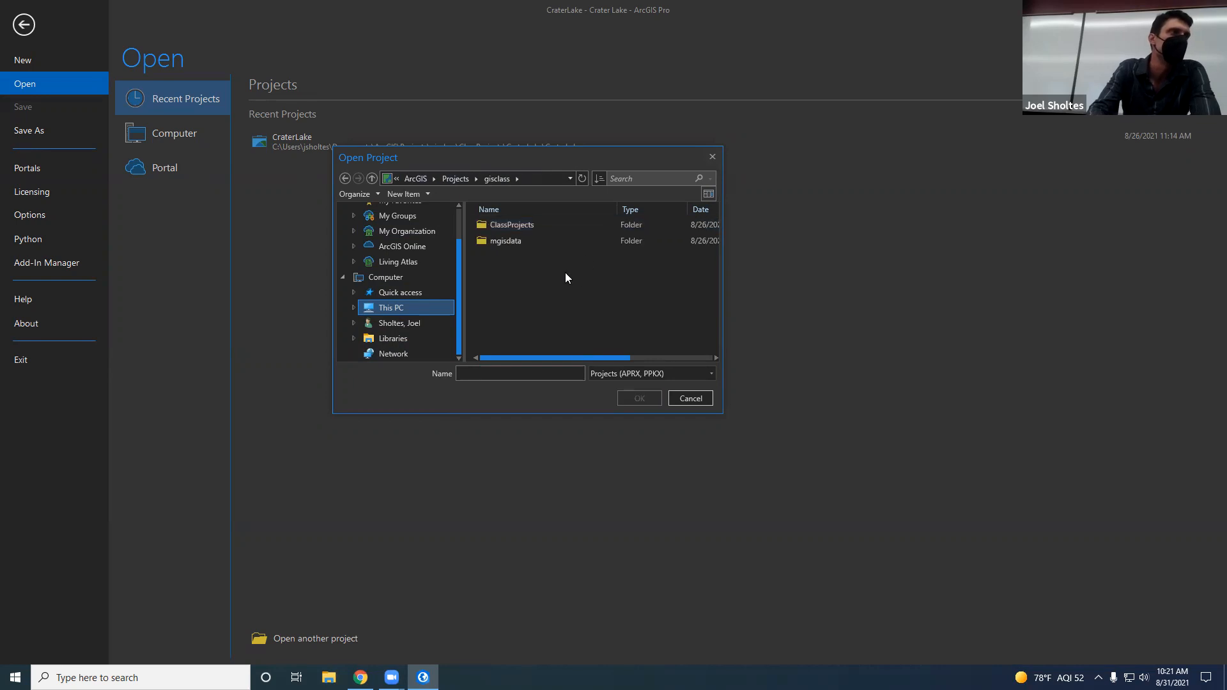
pyautogui.doubleClick(511, 225)
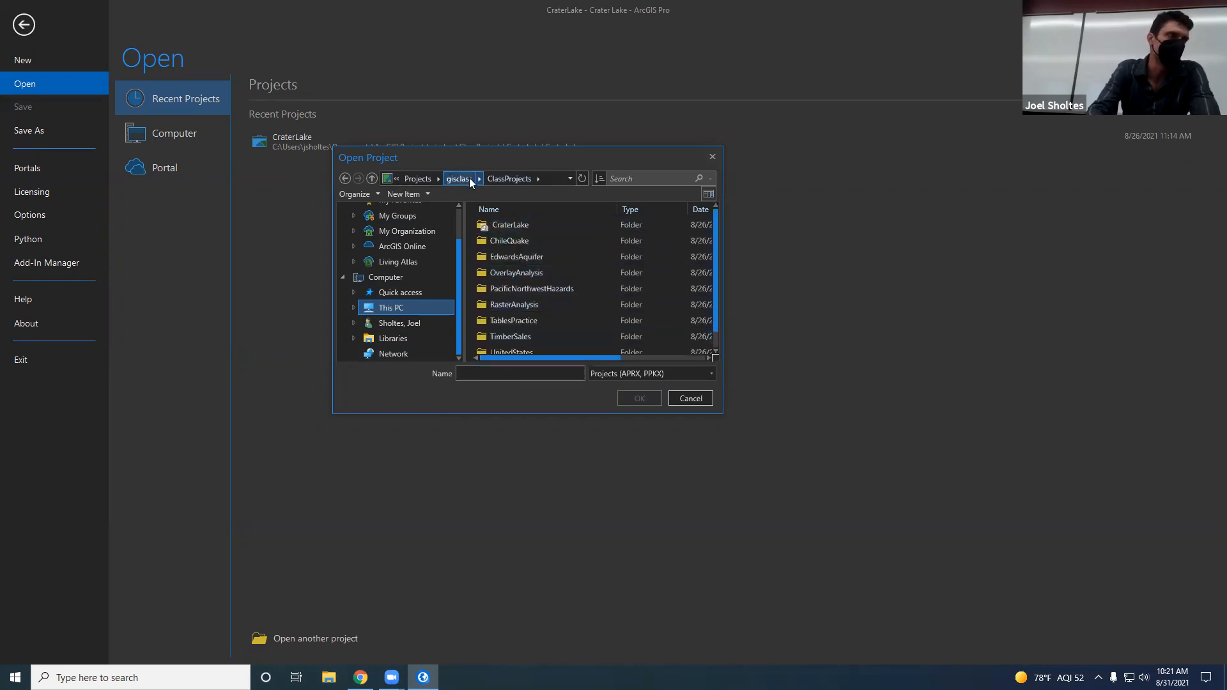
pyautogui.click(542, 222)
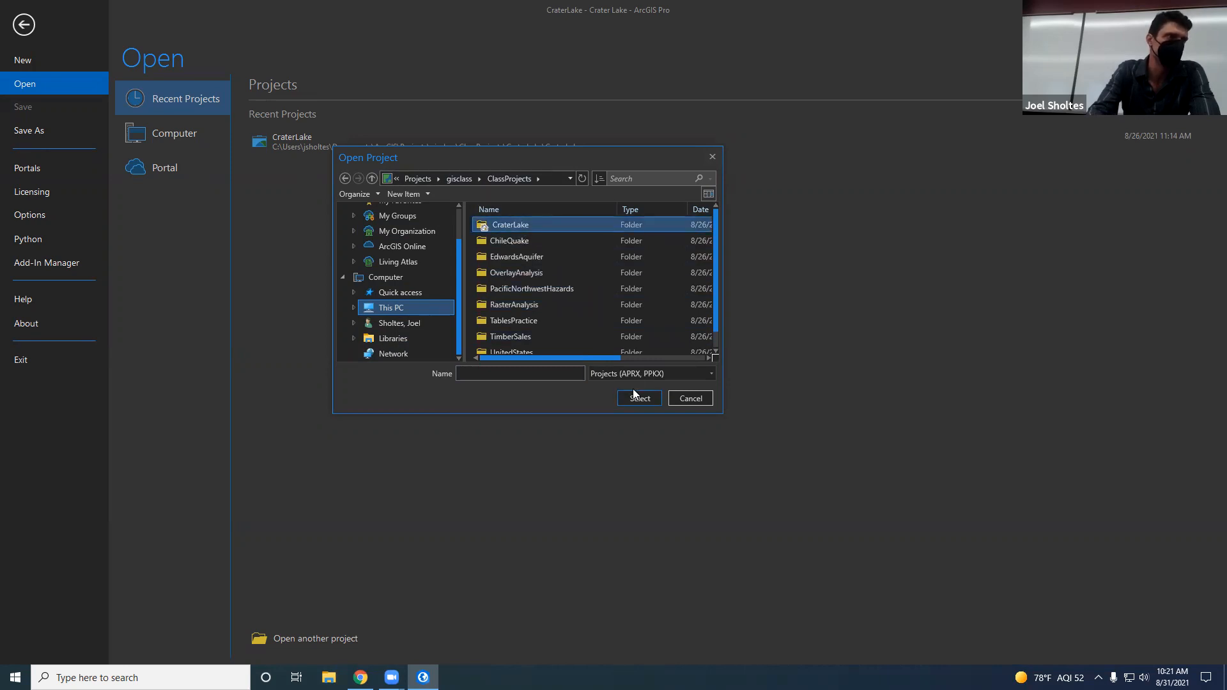
pyautogui.click(639, 399)
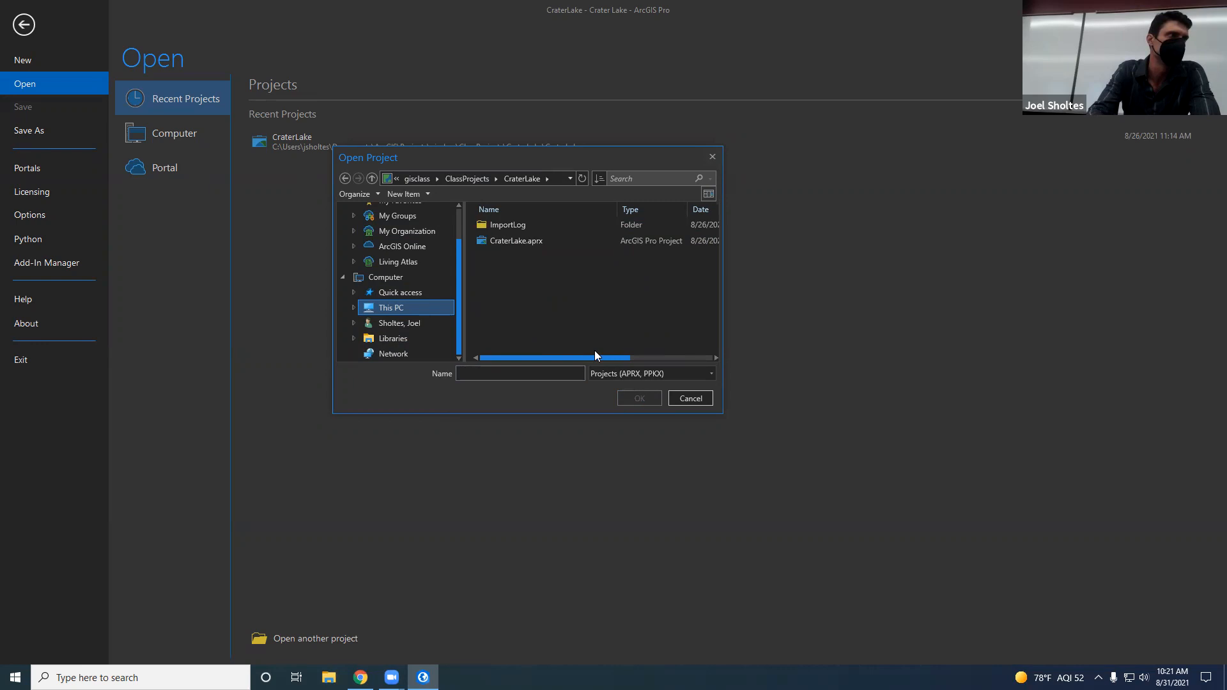
pyautogui.click(532, 242)
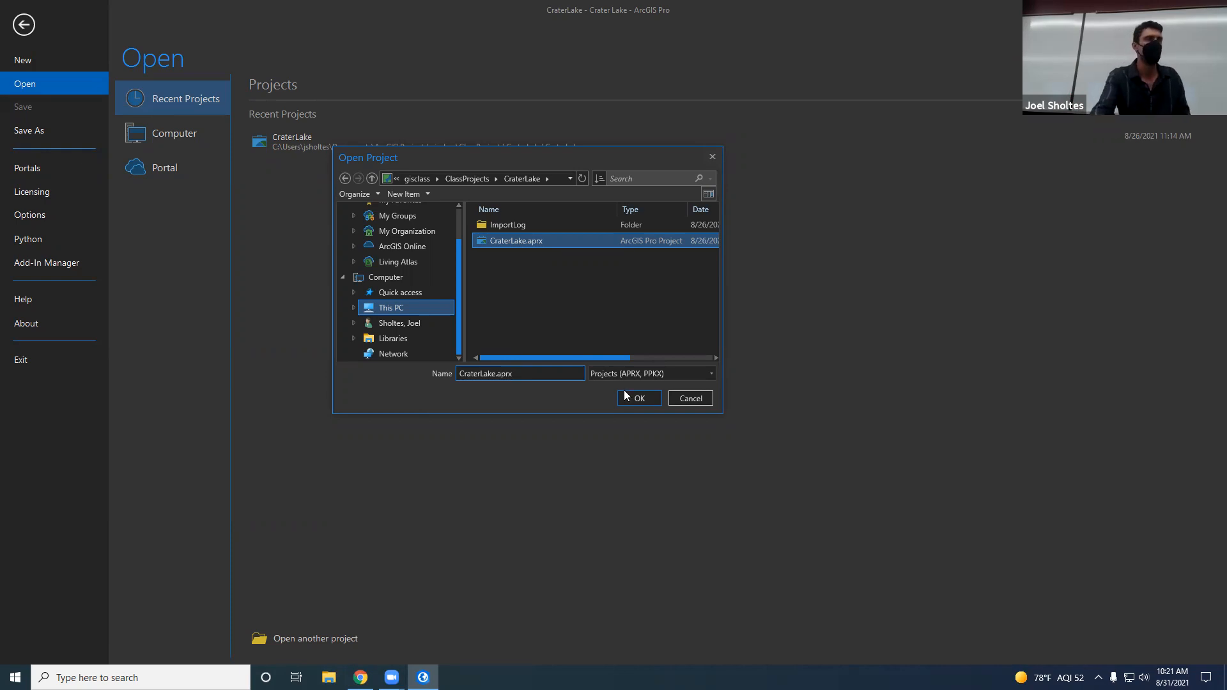
pyautogui.click(638, 398)
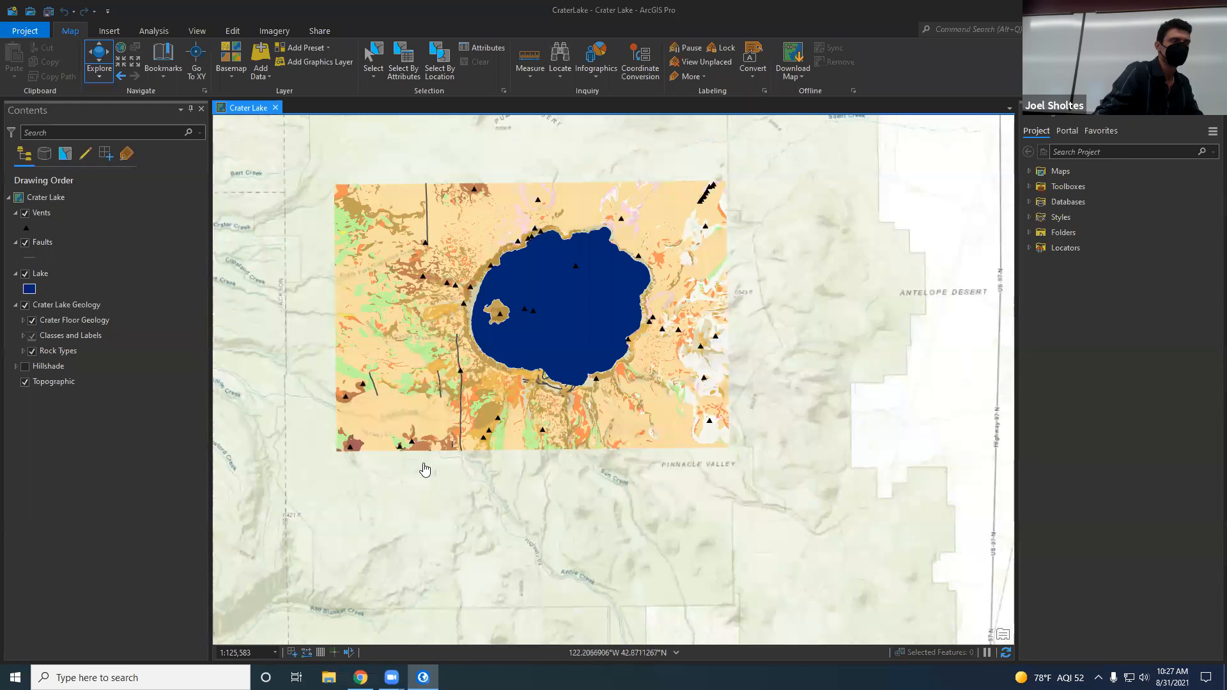
# Step: Look through the available basemaps for the Crater Lake map and close the gallery without choosing one
pyautogui.scroll(2, 495, 496)
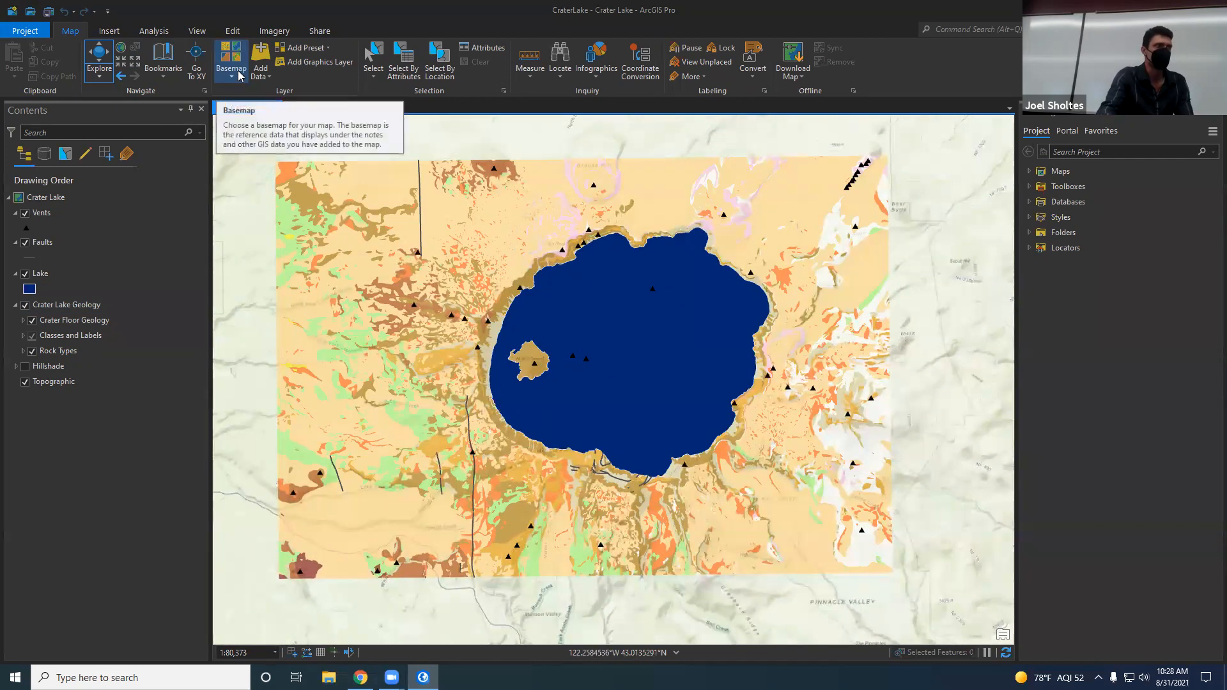
pyautogui.click(235, 76)
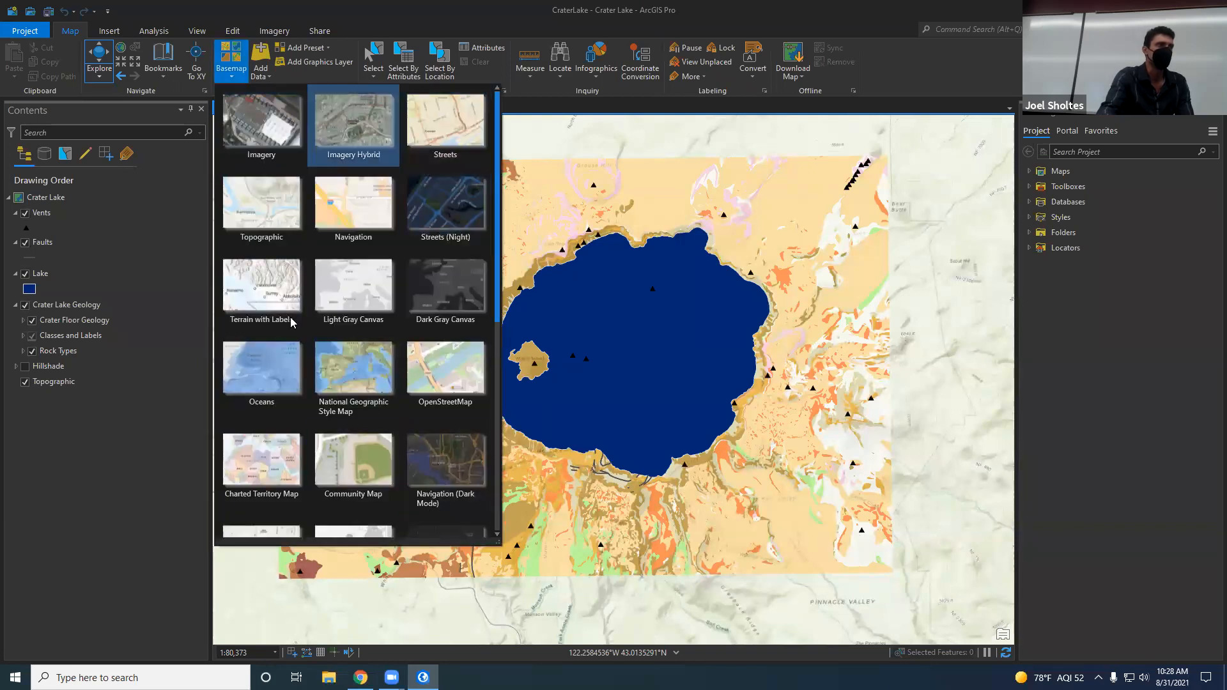
pyautogui.scroll(-3, 383, 339)
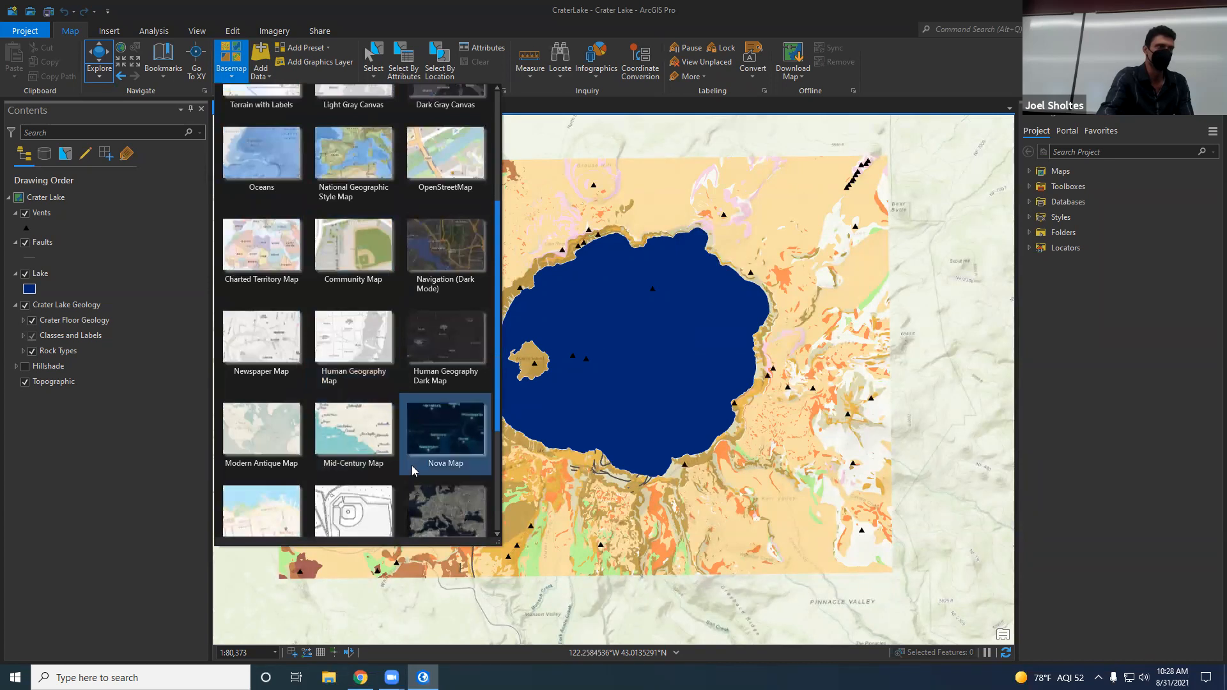
pyautogui.scroll(-3, 414, 470)
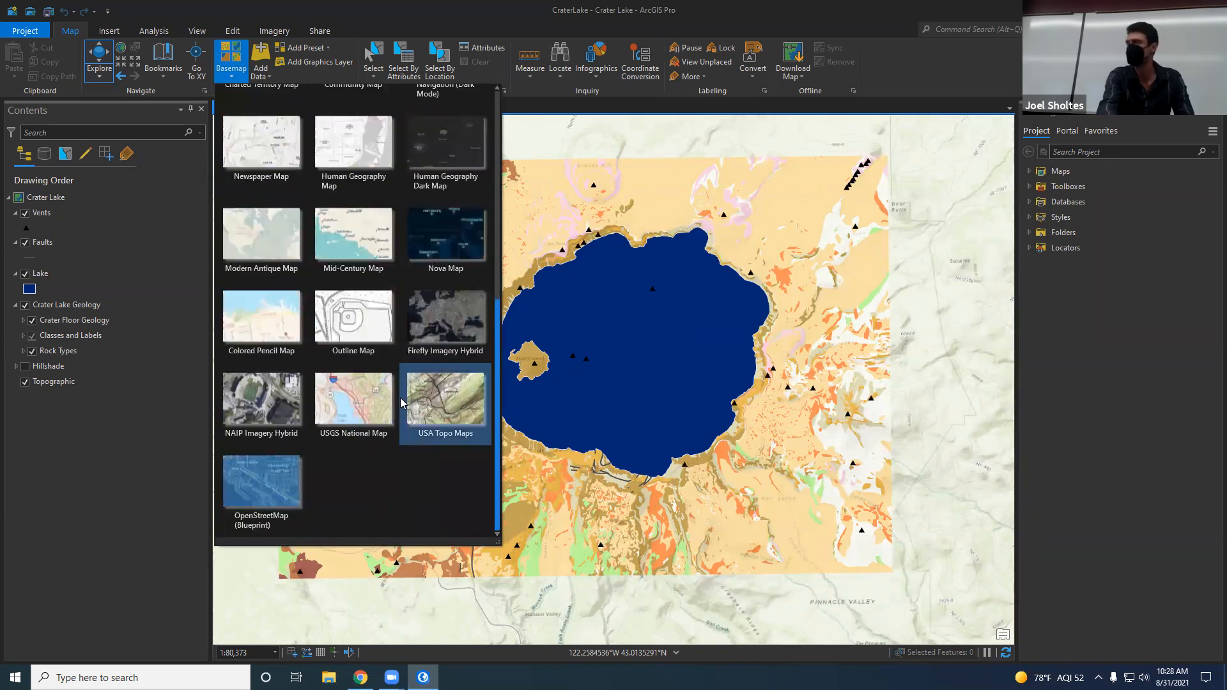
pyautogui.scroll(6, 409, 422)
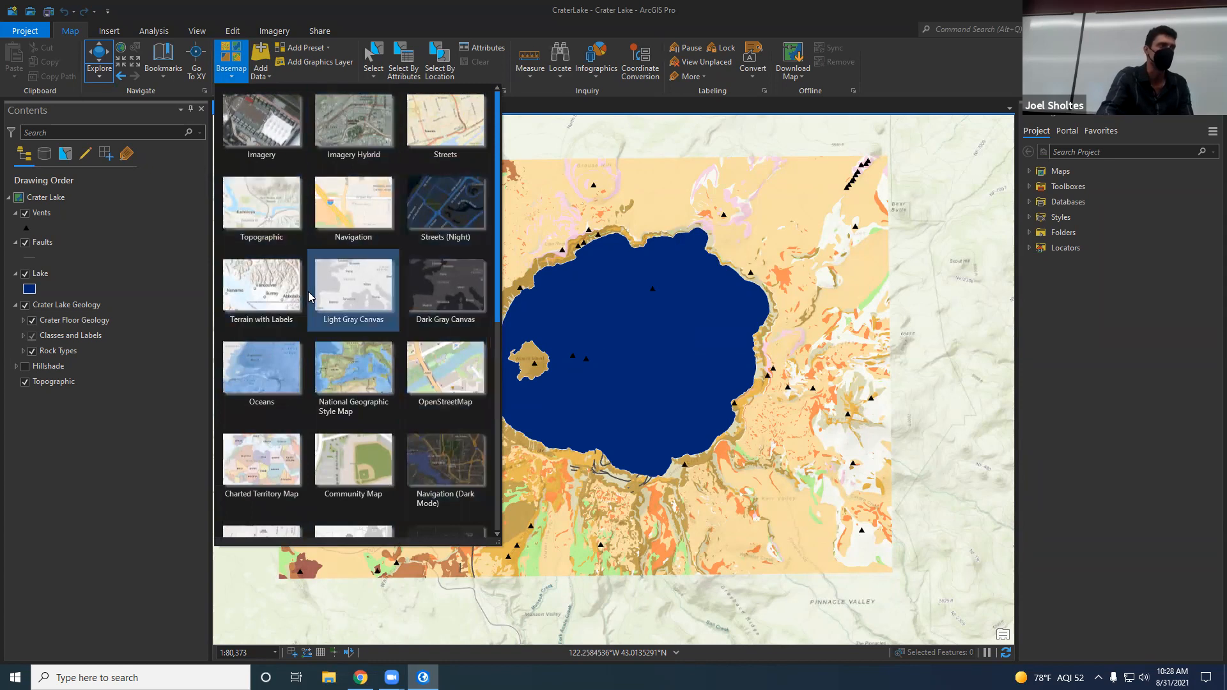
pyautogui.click(39, 417)
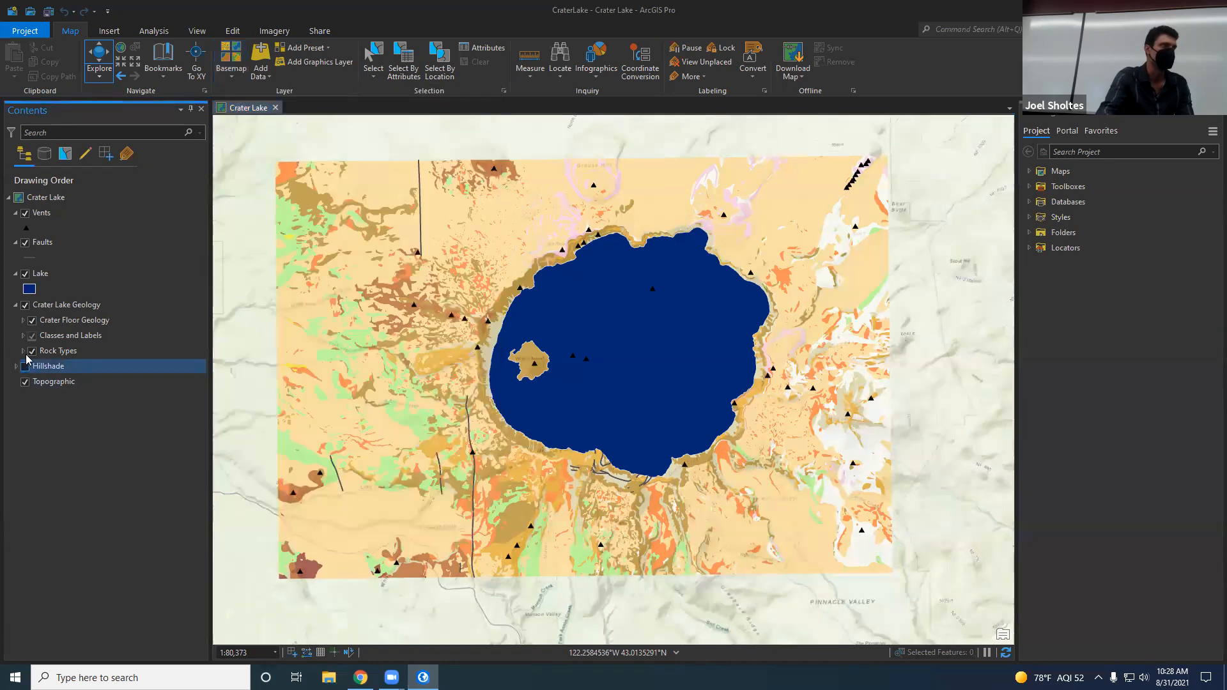
# Step: Hide the Topographic basemap to view the map without it, and show it again
pyautogui.click(25, 383)
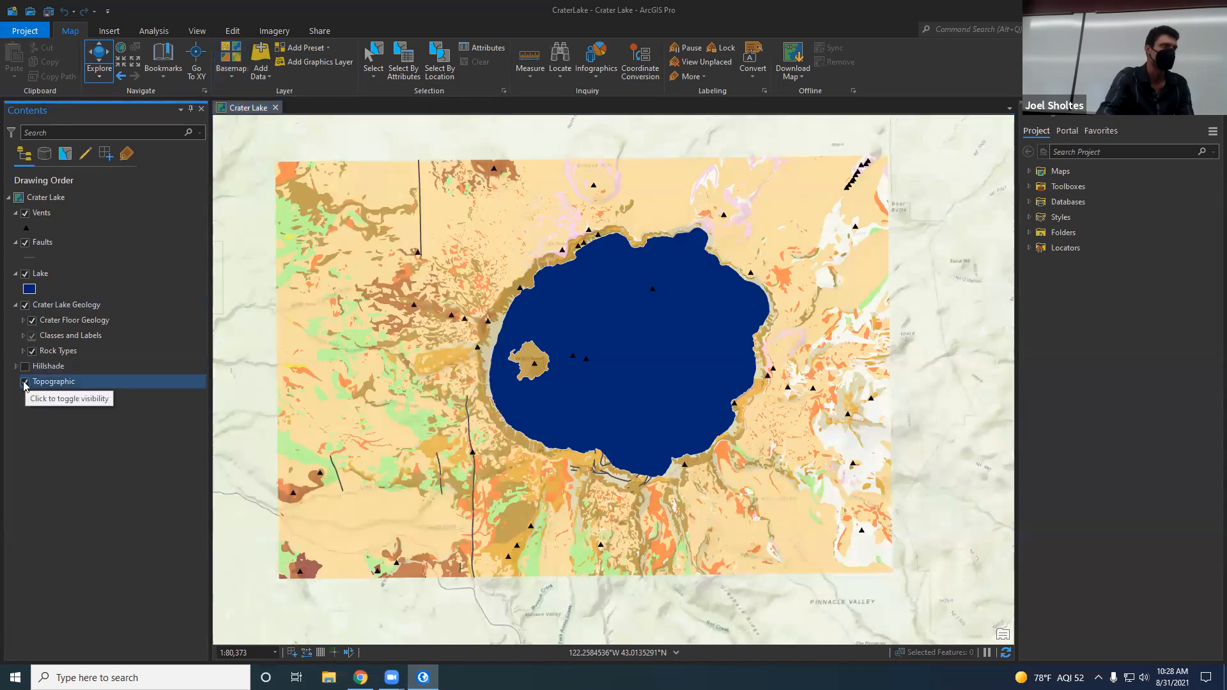
pyautogui.click(25, 384)
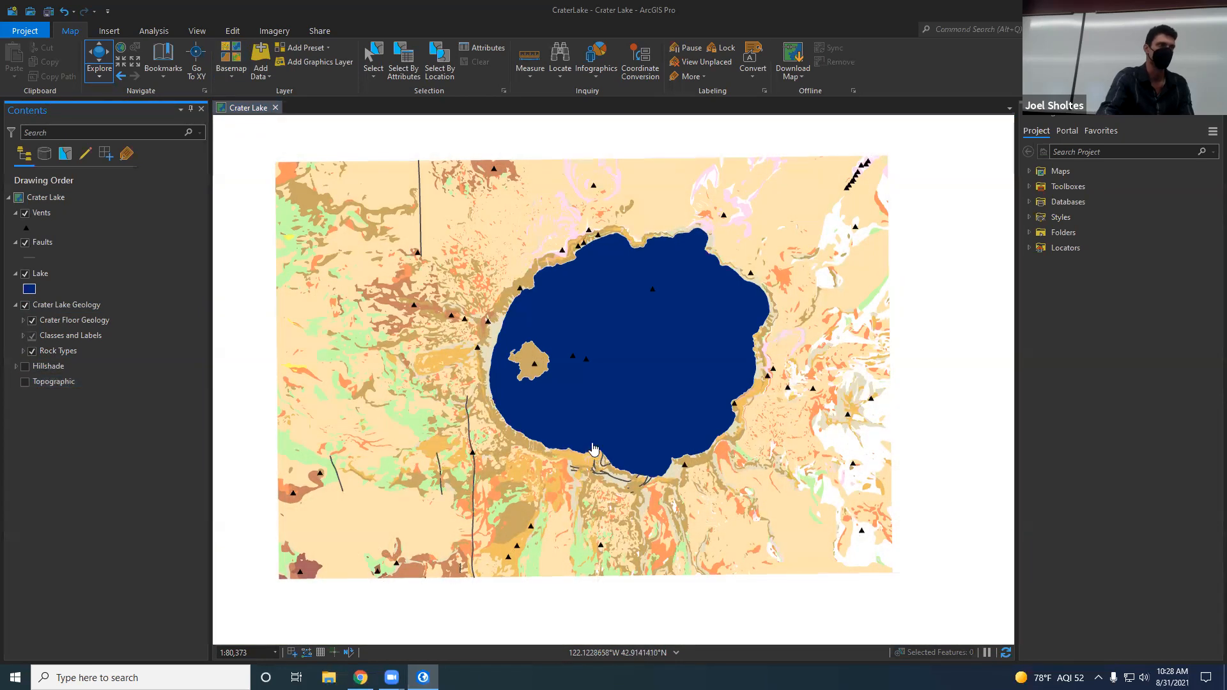
pyautogui.scroll(-5, 593, 446)
pyautogui.scroll(5, 593, 447)
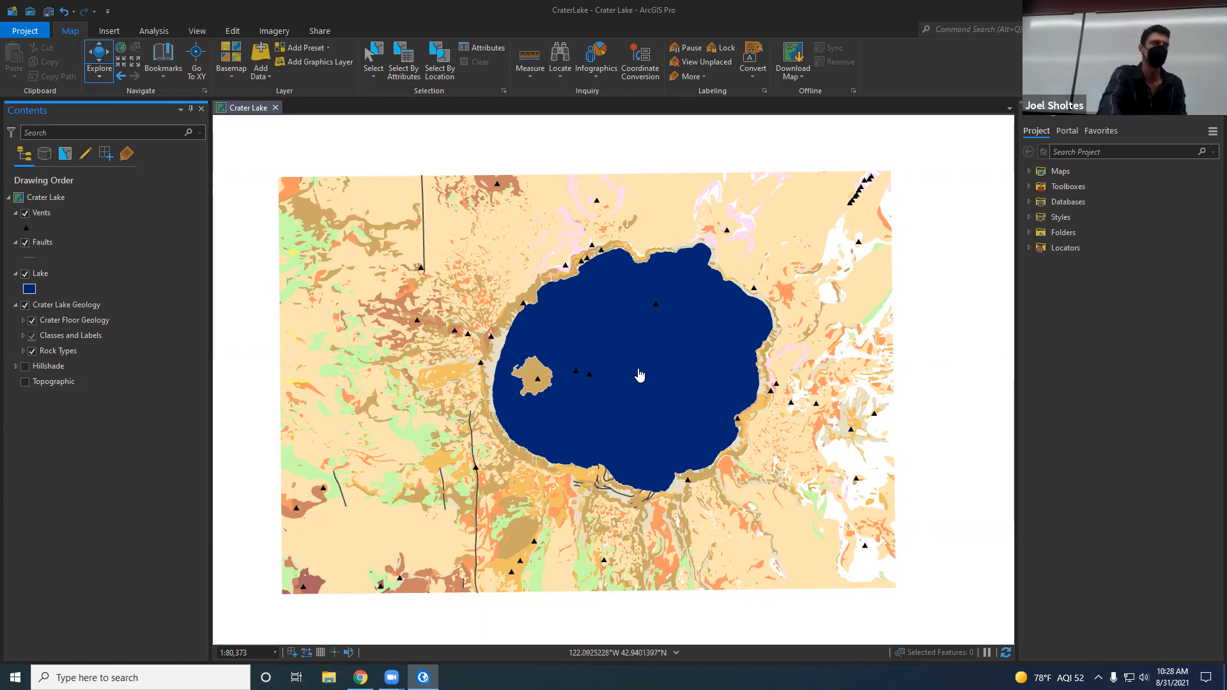
pyautogui.click(24, 383)
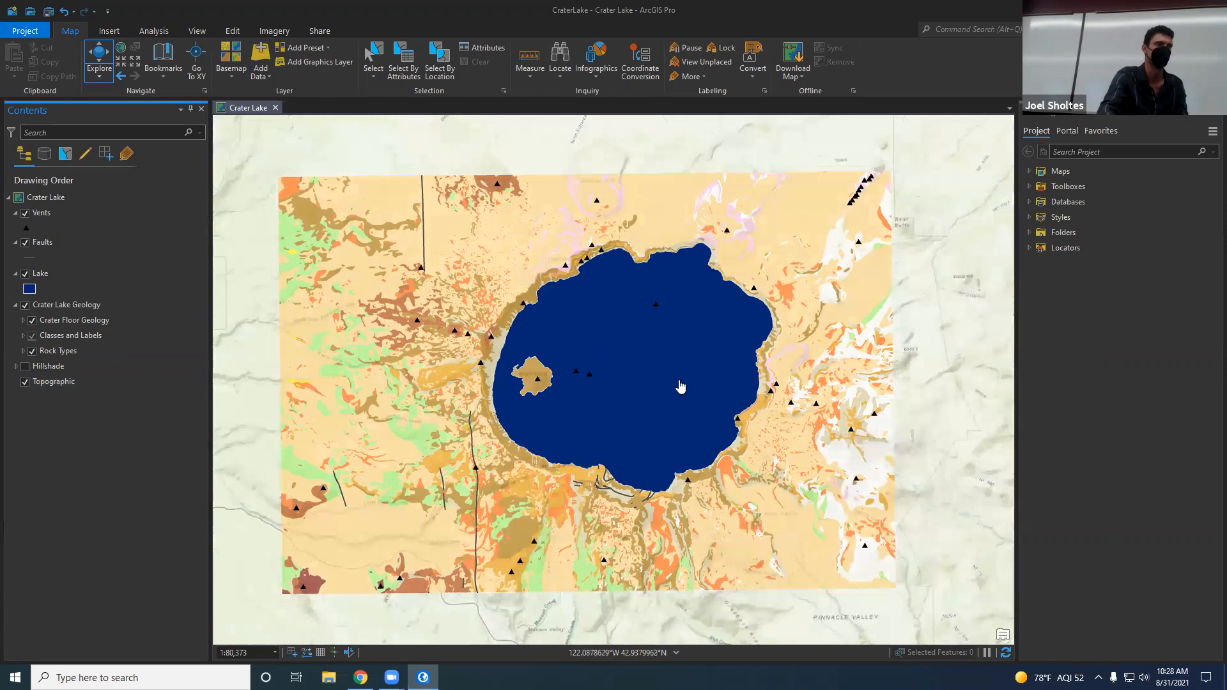
pyautogui.moveTo(644, 392); pyautogui.dragTo(634, 372)
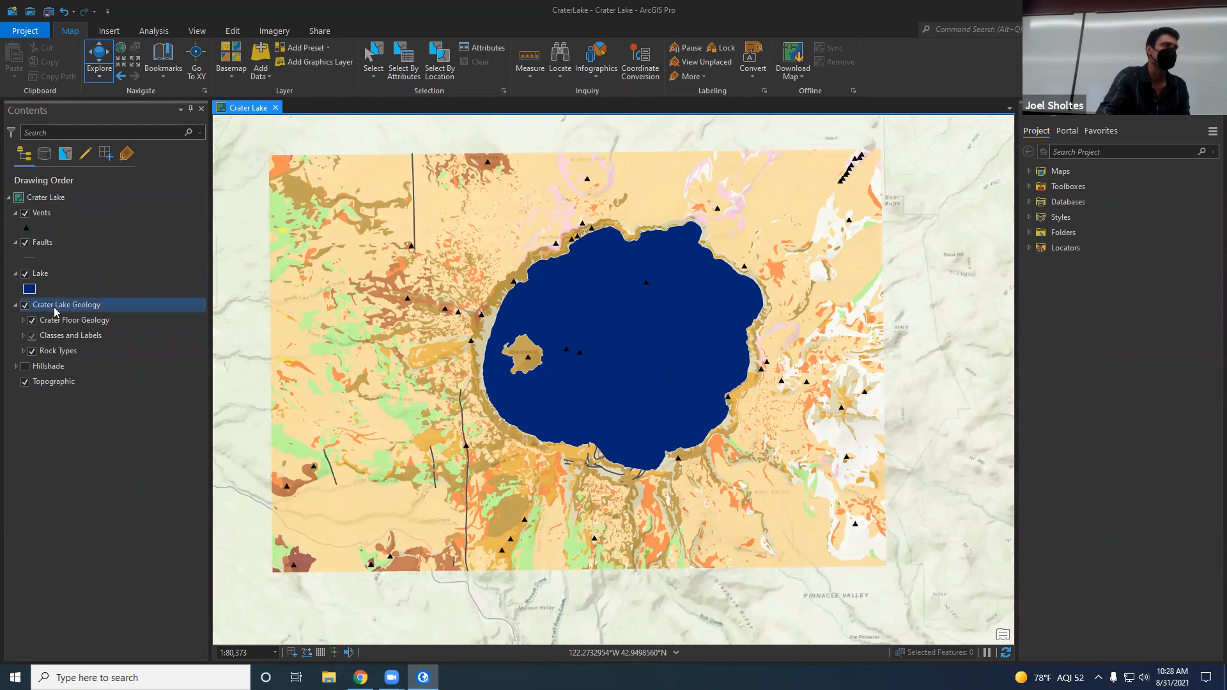
# Step: Review the Crater Floor Geology rock type legend and hide the Lake layer to reveal the crater floor beneath it
pyautogui.click(32, 320)
pyautogui.click(23, 321)
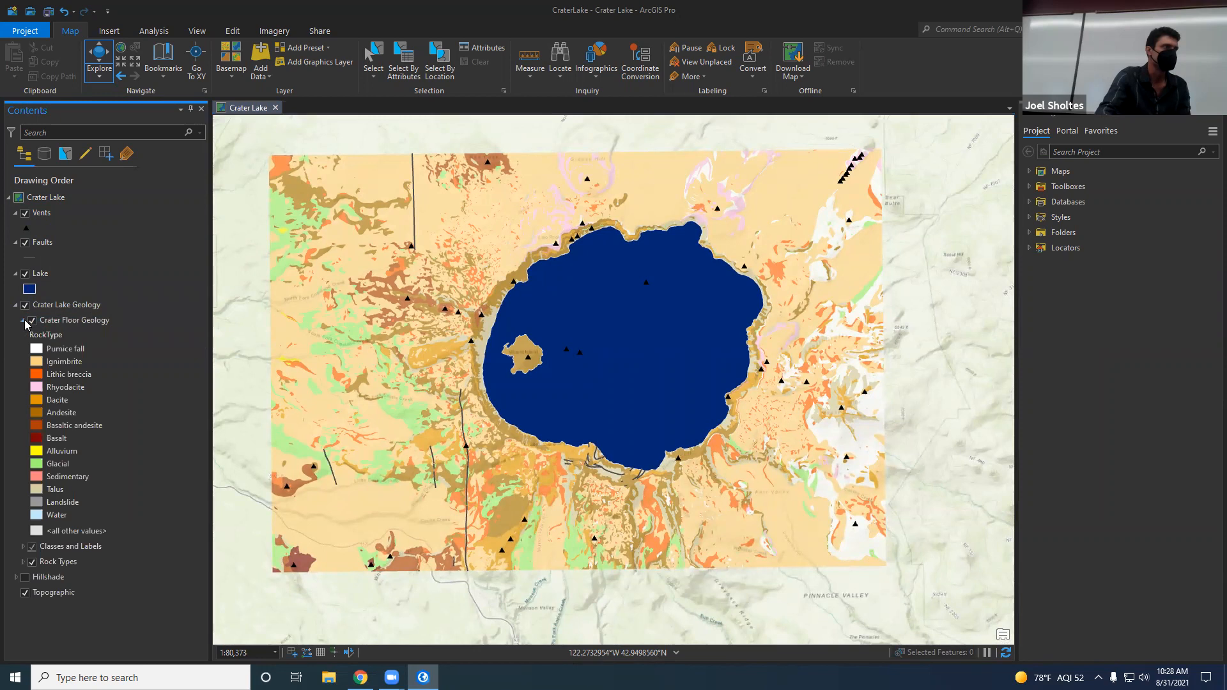
pyautogui.click(24, 274)
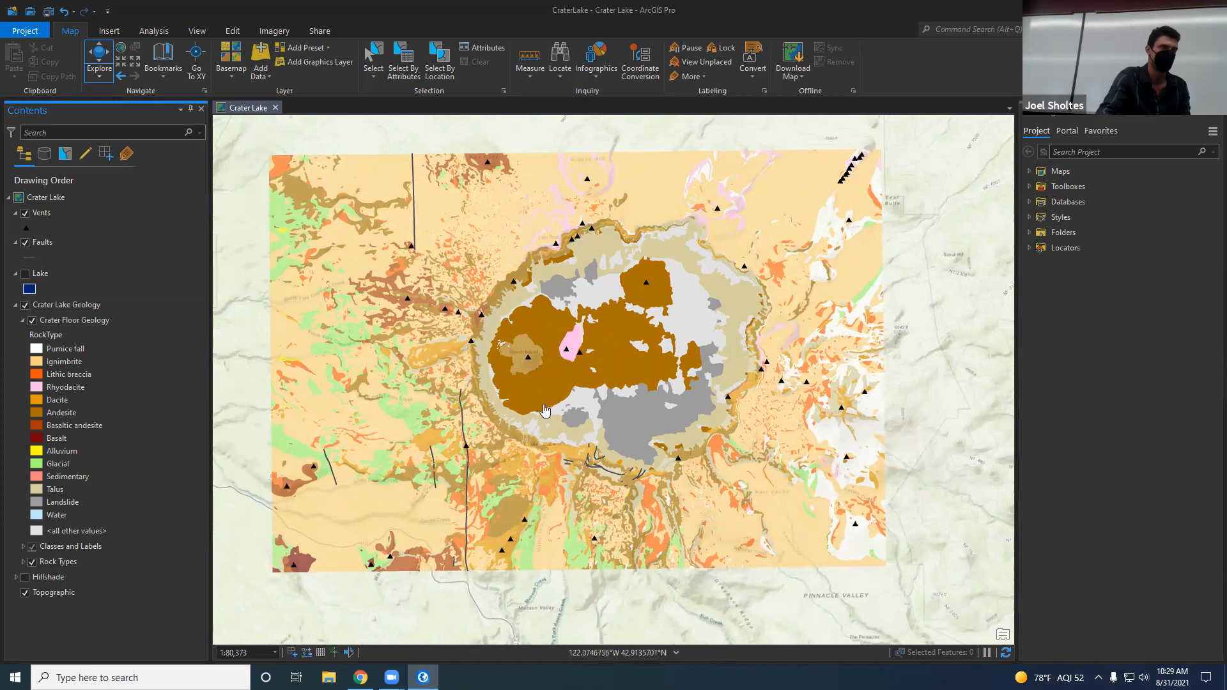
pyautogui.click(23, 320)
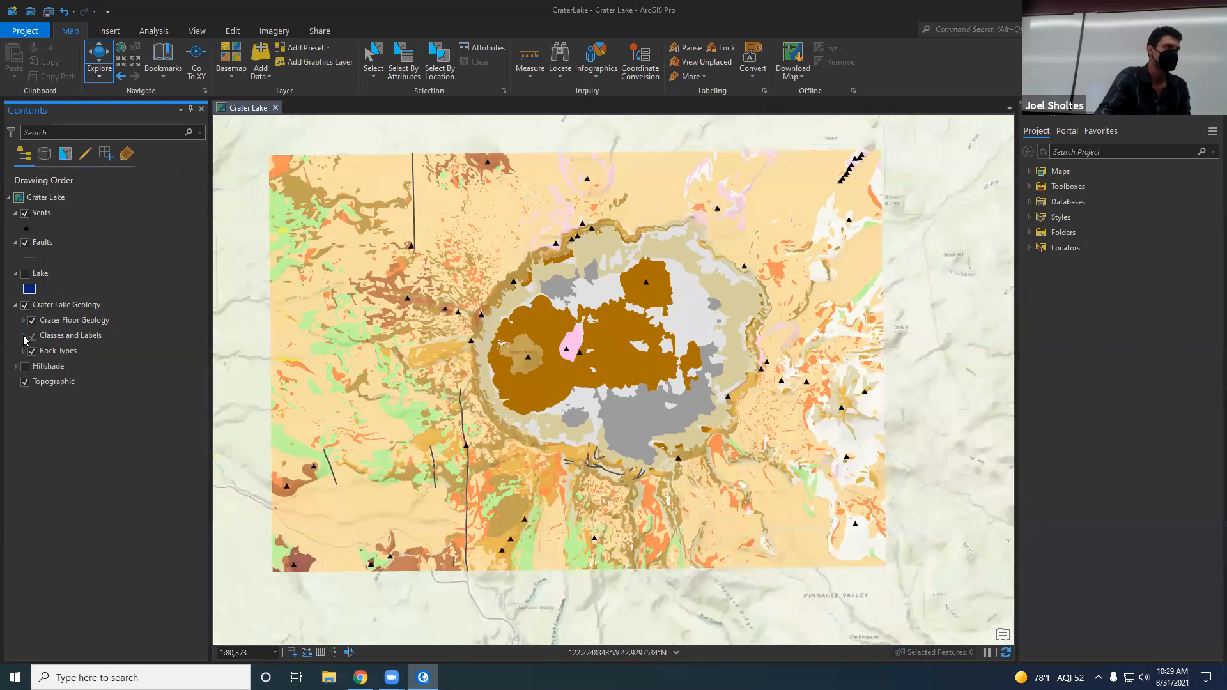
# Step: Review the legends of the Classes and Labels and Rock Types layers, collapsing each one after viewing
pyautogui.click(23, 337)
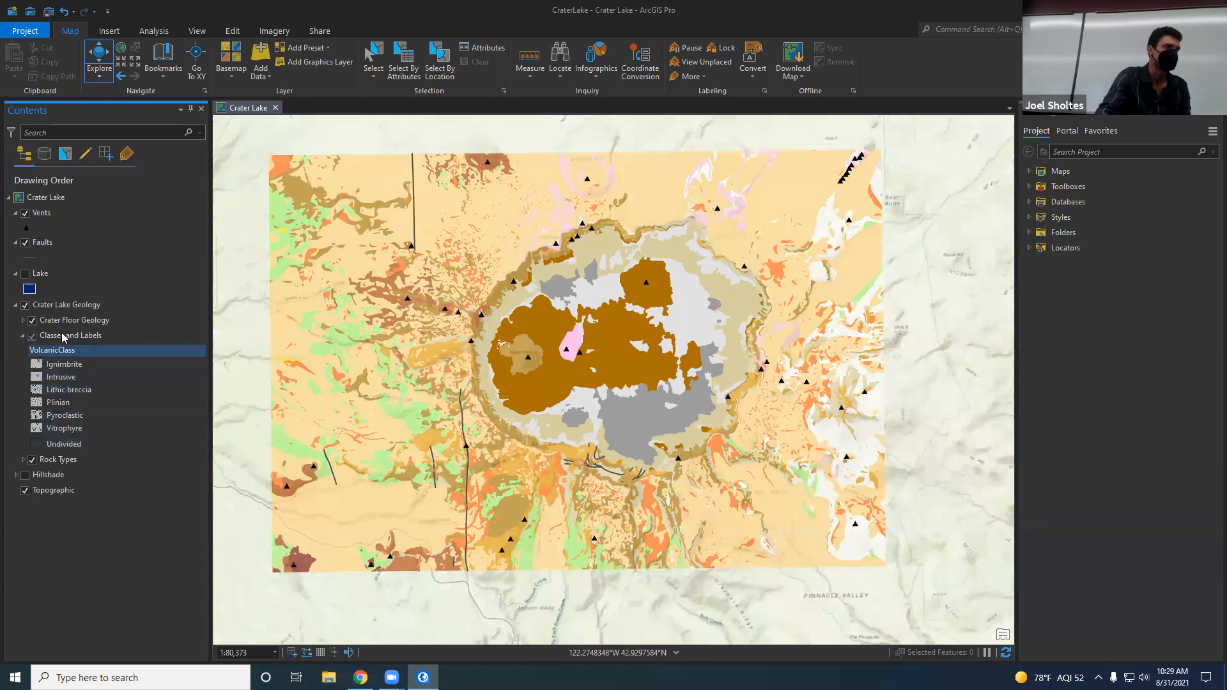
pyautogui.click(23, 336)
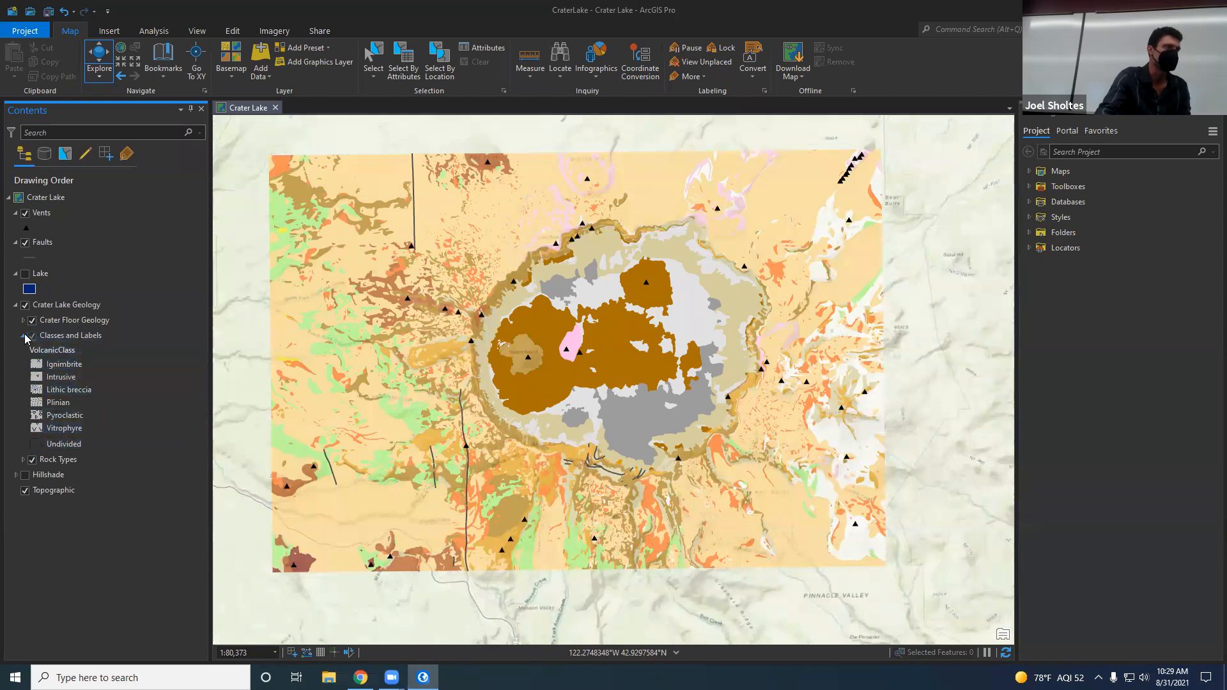
pyautogui.click(23, 351)
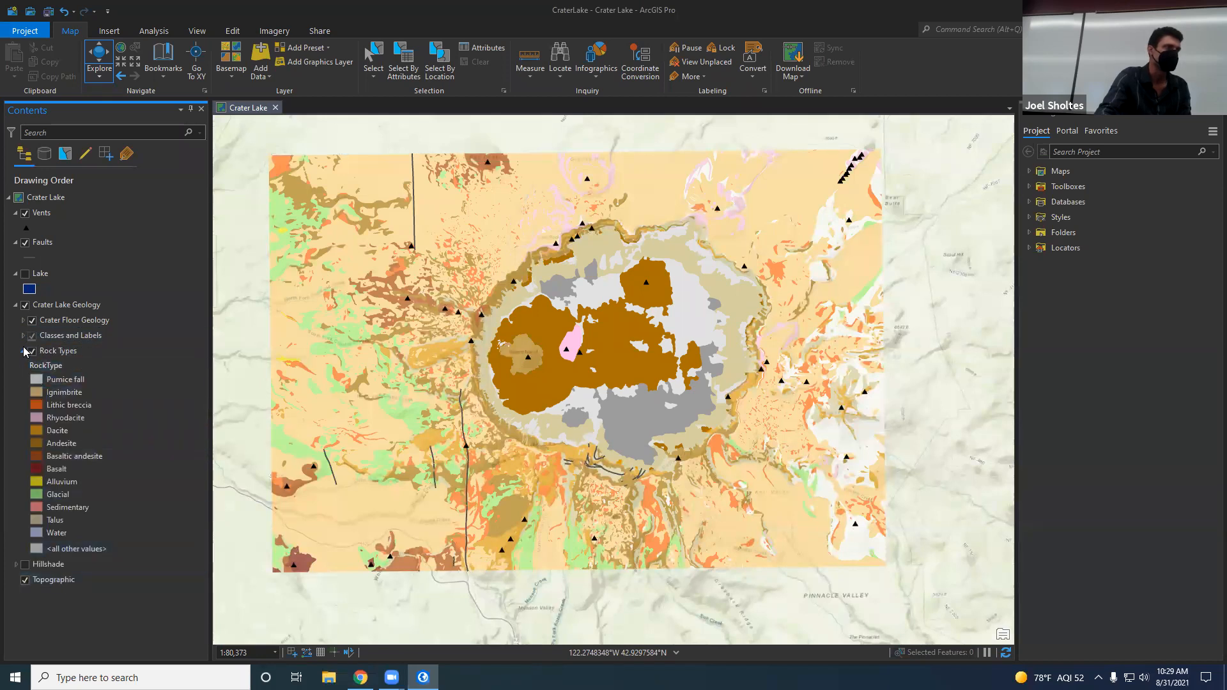
pyautogui.click(23, 352)
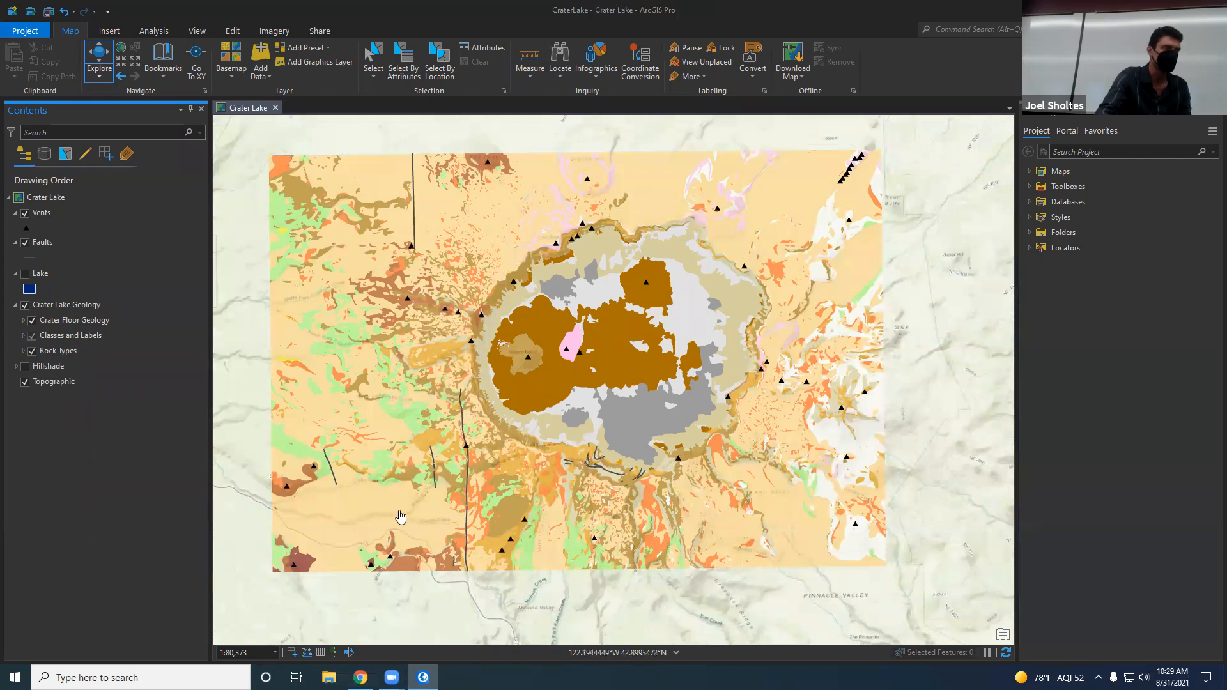
# Step: Toggle the Lake layer's visibility to compare it with the crater floor, leaving the lake shown
pyautogui.click(30, 274)
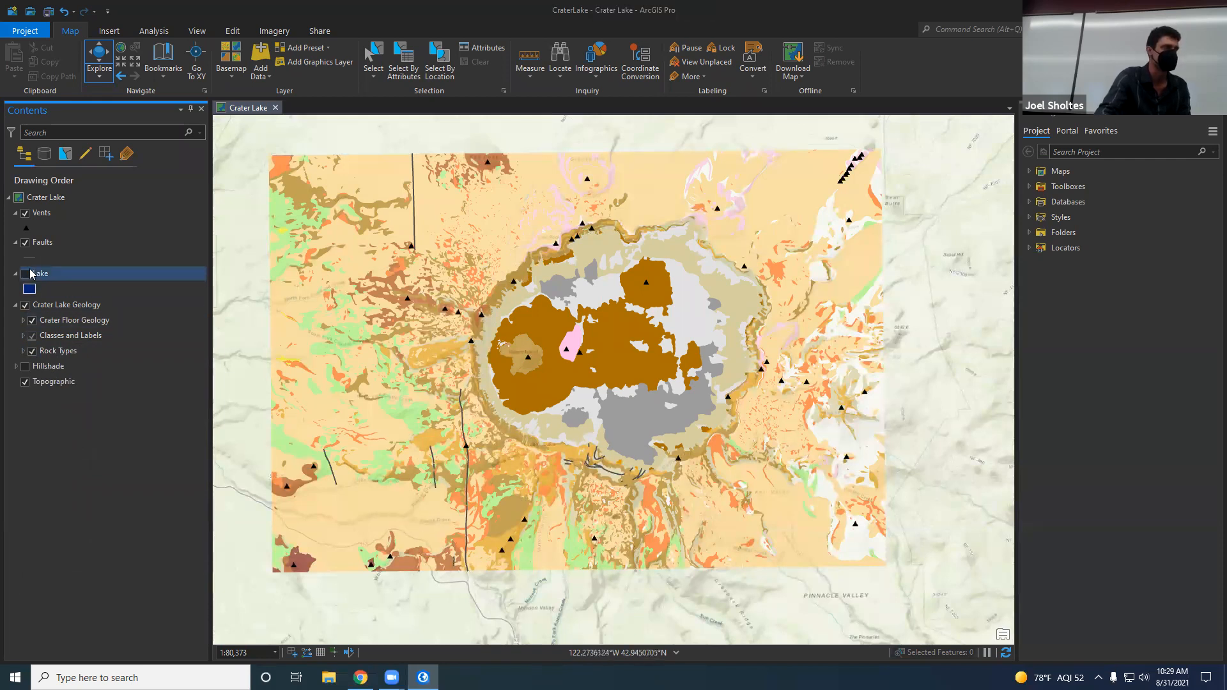
pyautogui.click(25, 275)
pyautogui.click(26, 274)
pyautogui.click(25, 274)
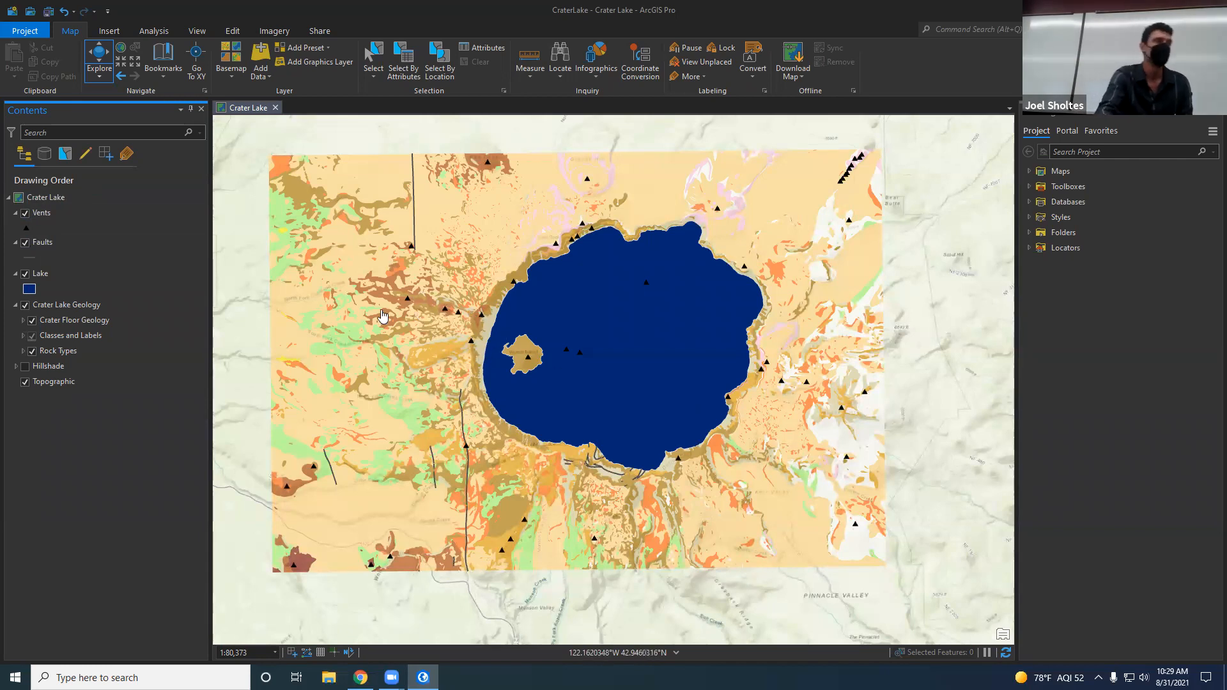
pyautogui.click(28, 215)
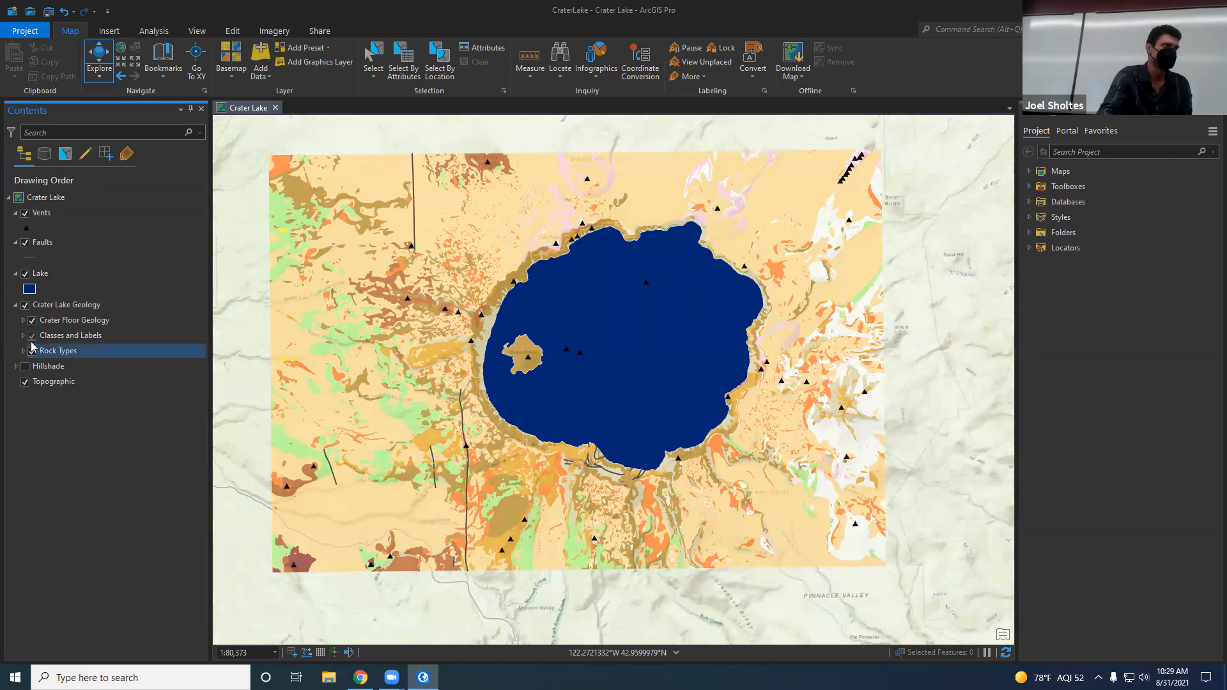
# Step: Show the Hillshade layer and hide the Topographic basemap and the Crater Lake Geology group
pyautogui.click(25, 366)
pyautogui.click(25, 382)
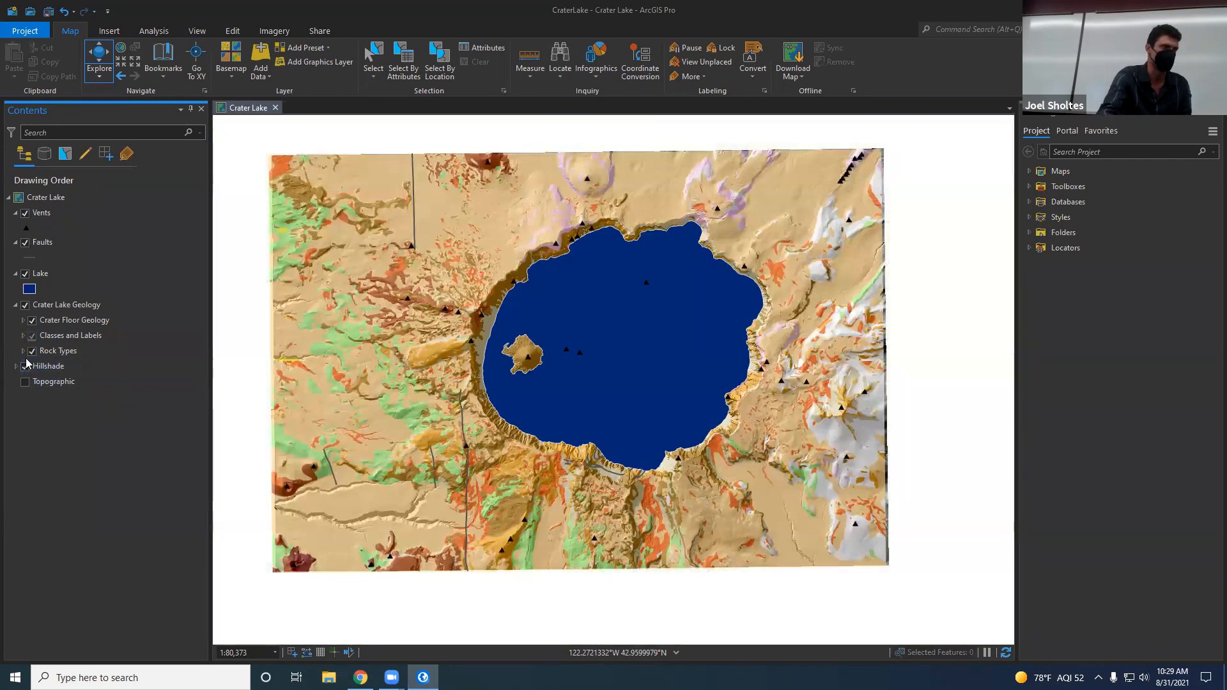
pyautogui.click(25, 305)
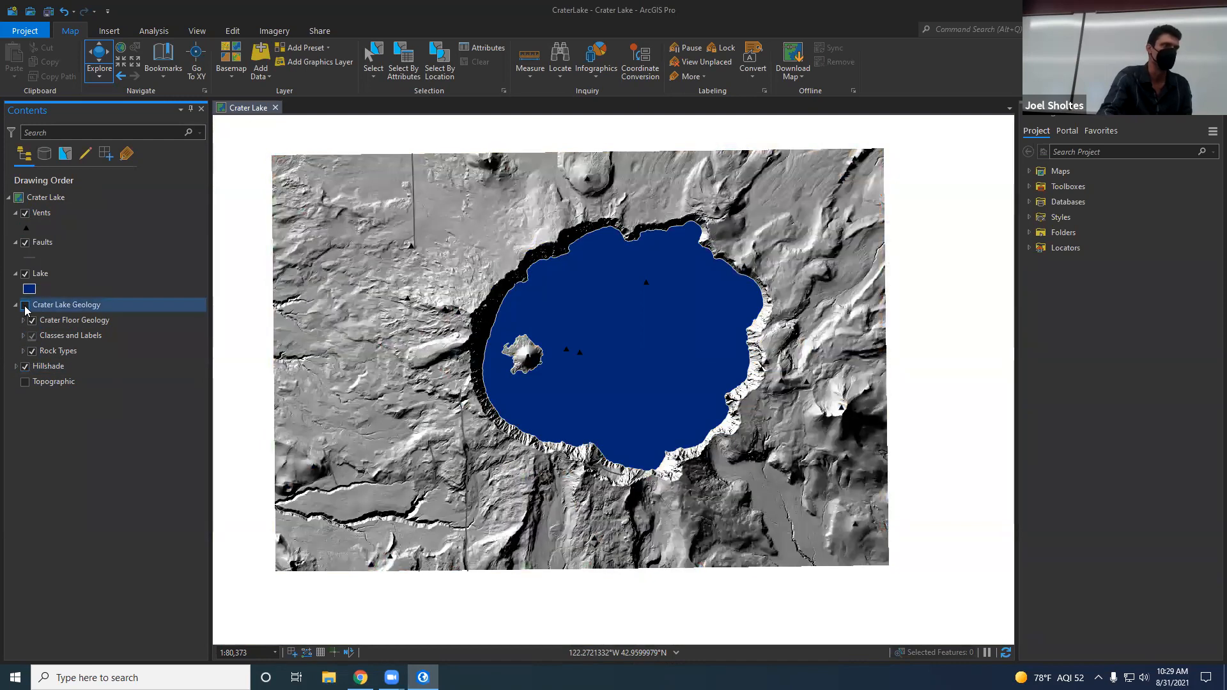
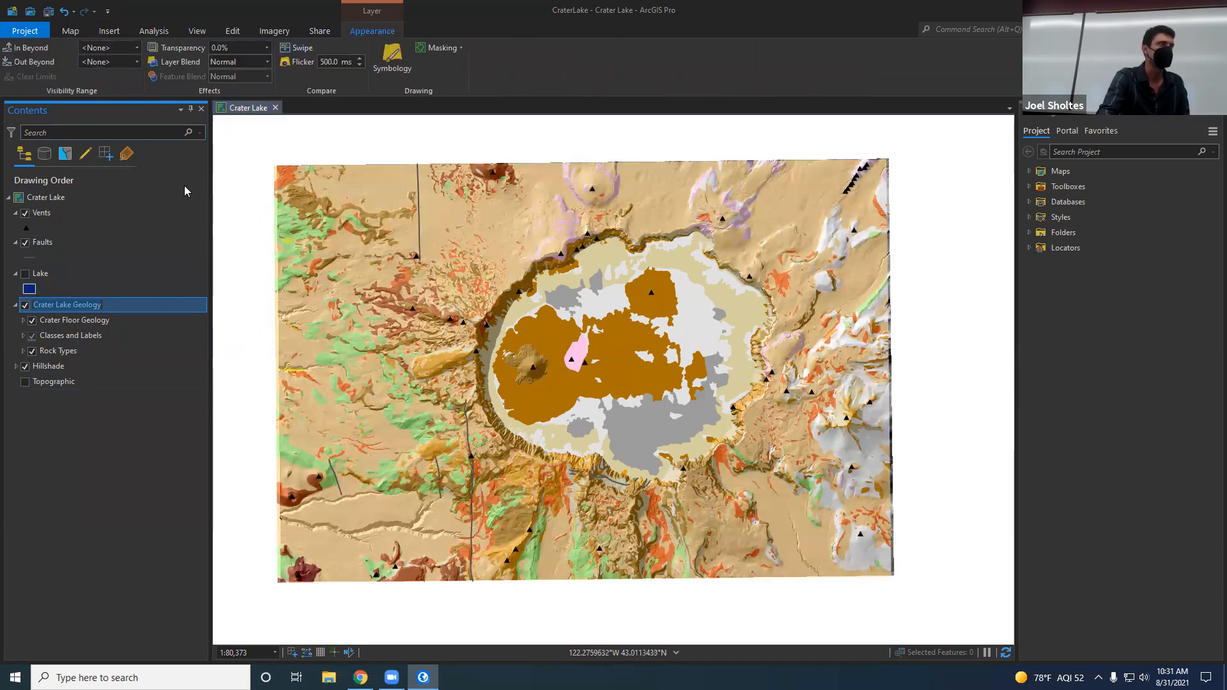
# Step: Set the Crater Lake Geology group layer's transparency to 50%
pyautogui.click(251, 46)
pyautogui.moveTo(250, 46); pyautogui.dragTo(183, 50)
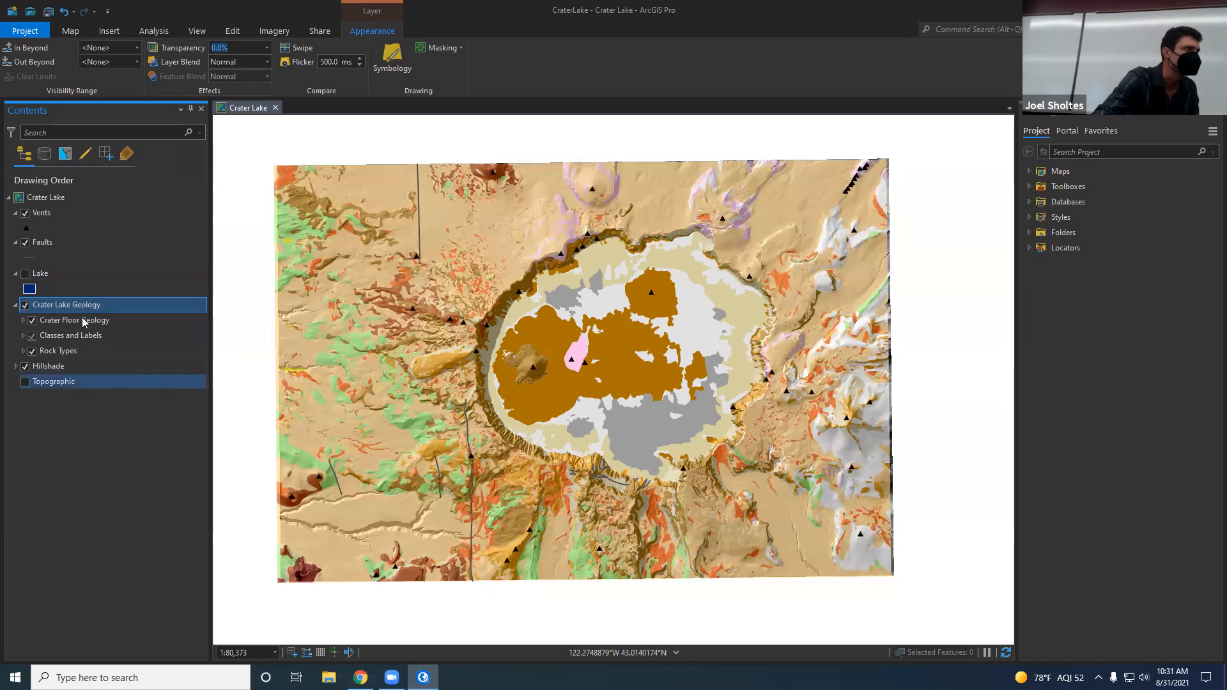
pyautogui.click(23, 320)
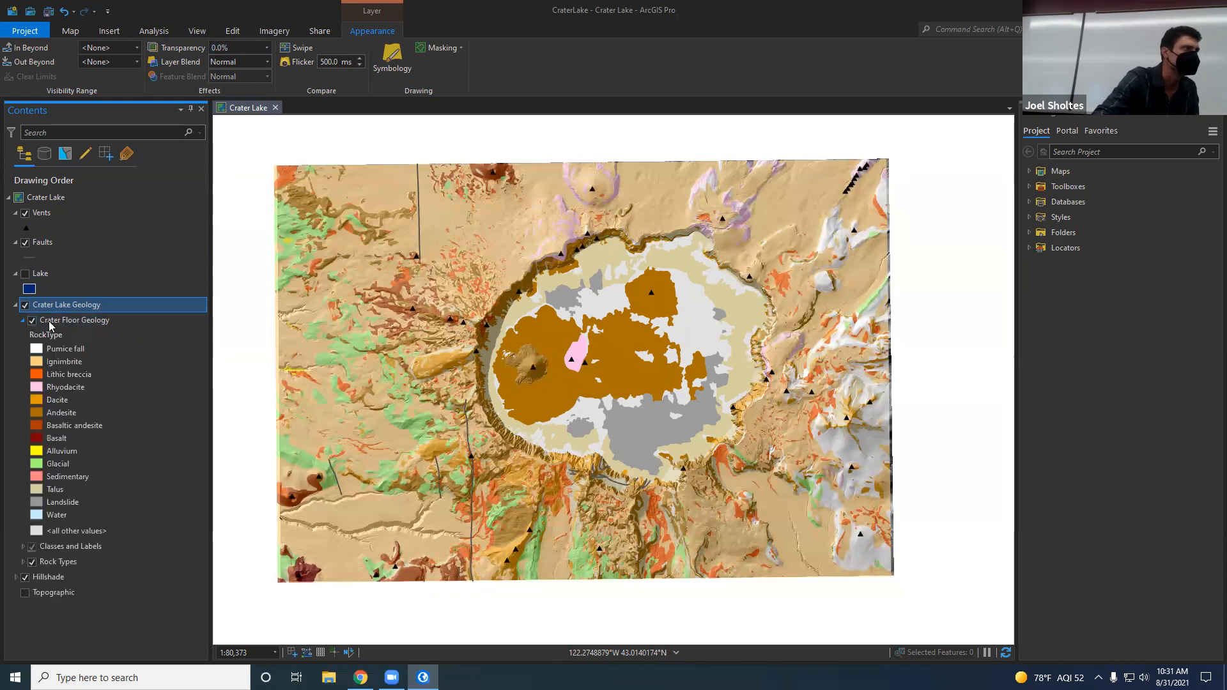
pyautogui.click(54, 326)
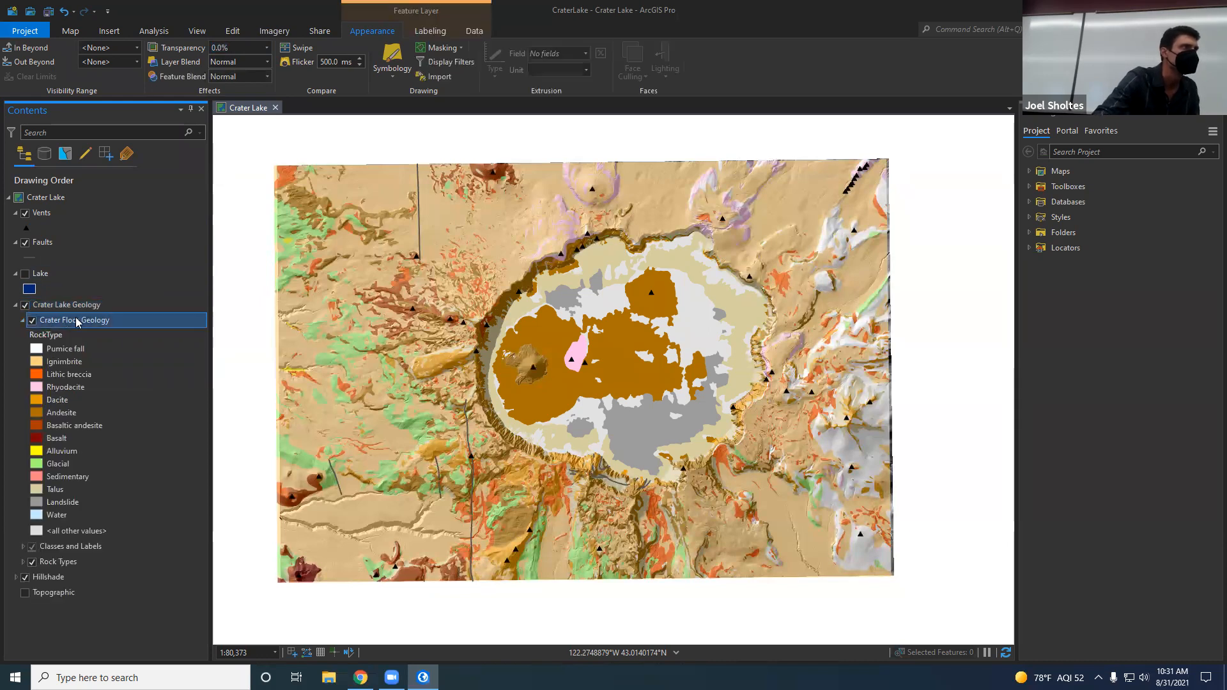
pyautogui.click(67, 307)
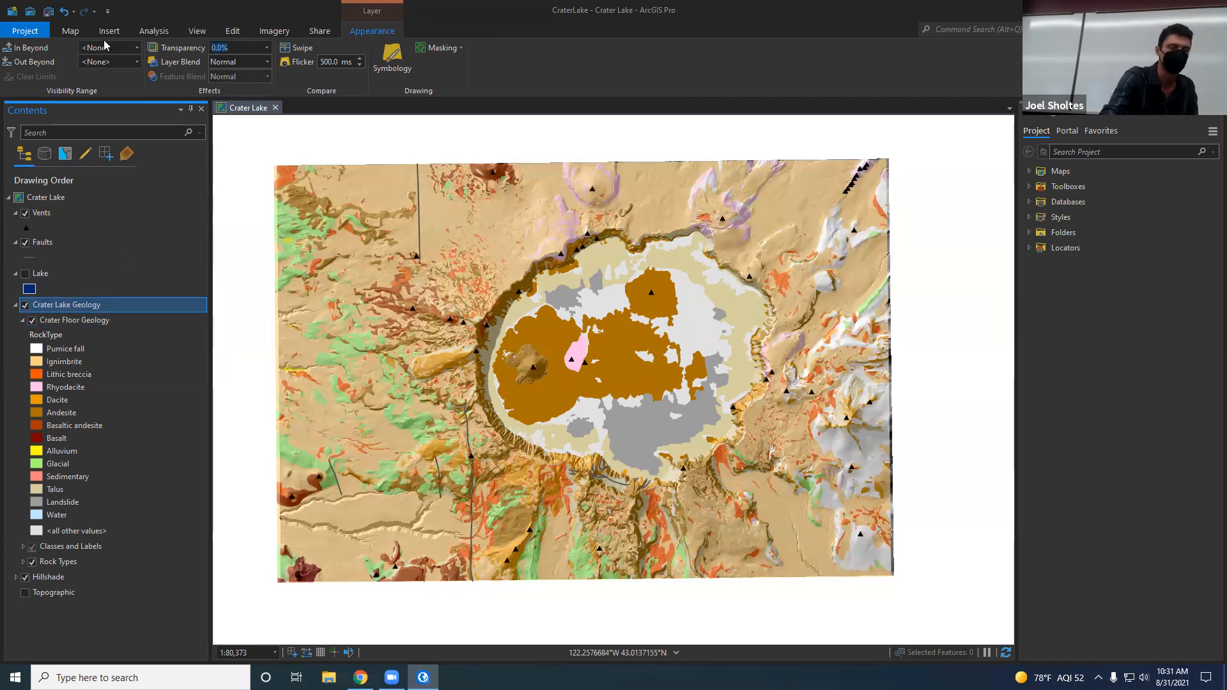
pyautogui.write('50')
pyautogui.press('Return')
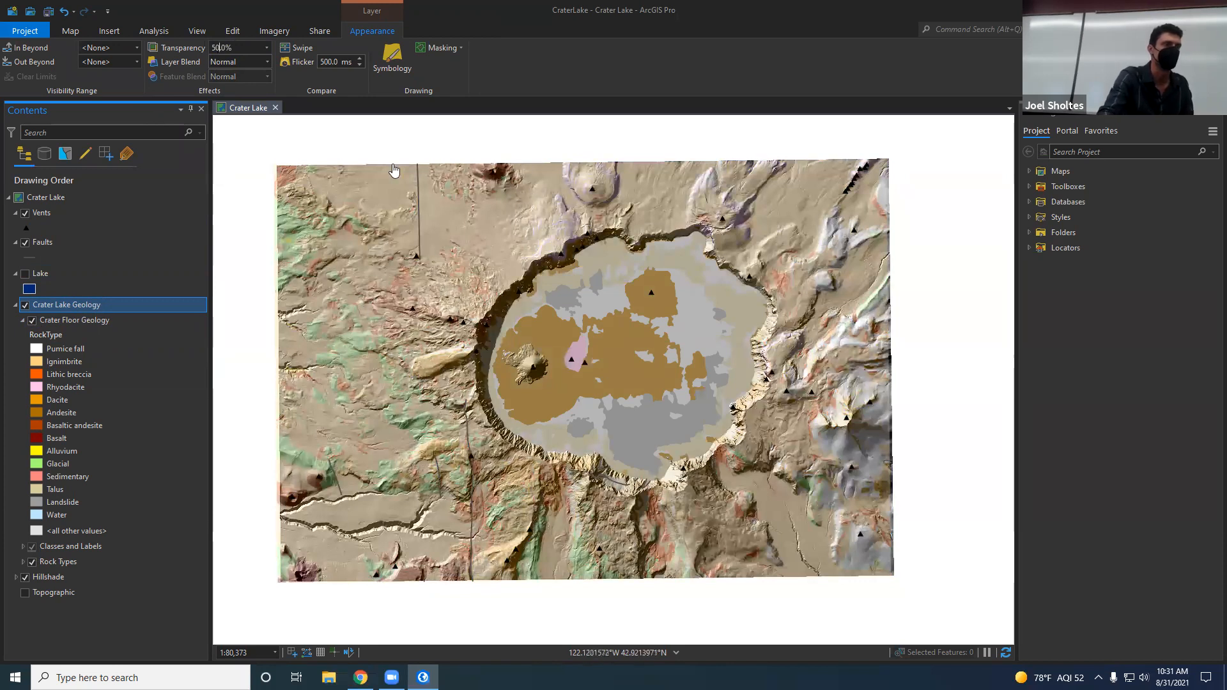
# Step: Set the Crater Lake Geology group layer's transparency to 25% and dismiss the feature pop-up on the map
pyautogui.moveTo(246, 47); pyautogui.dragTo(74, 47)
pyautogui.write('25')
pyautogui.click(354, 352)
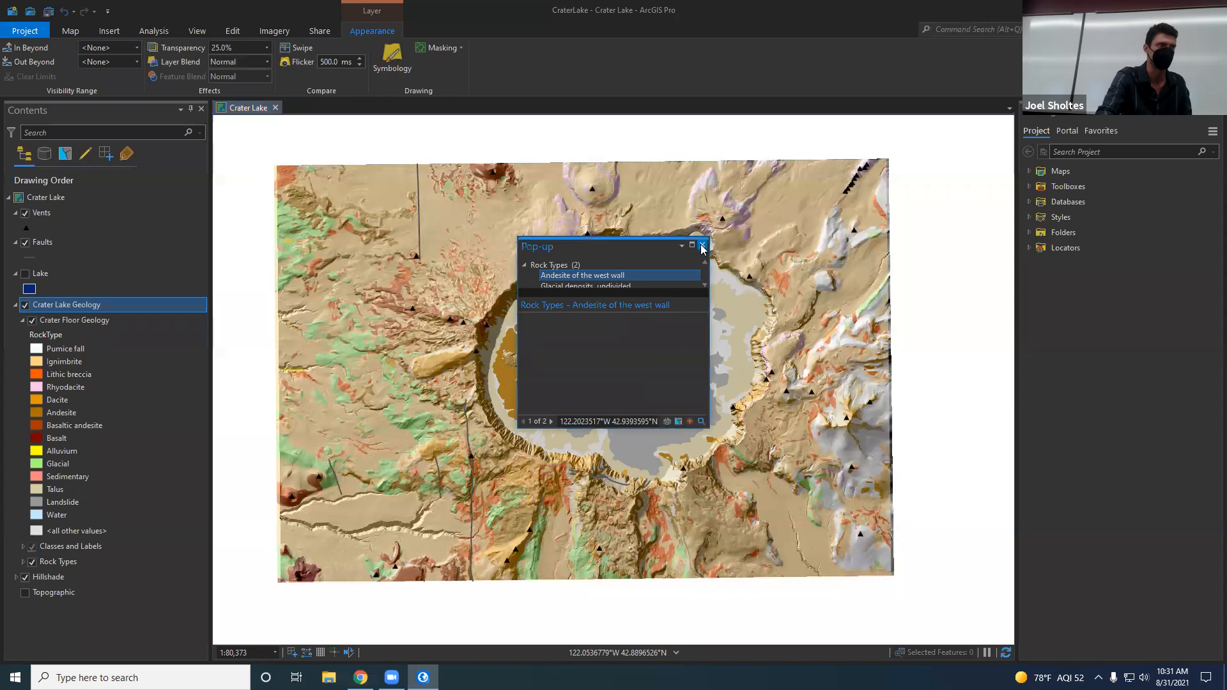
pyautogui.click(703, 245)
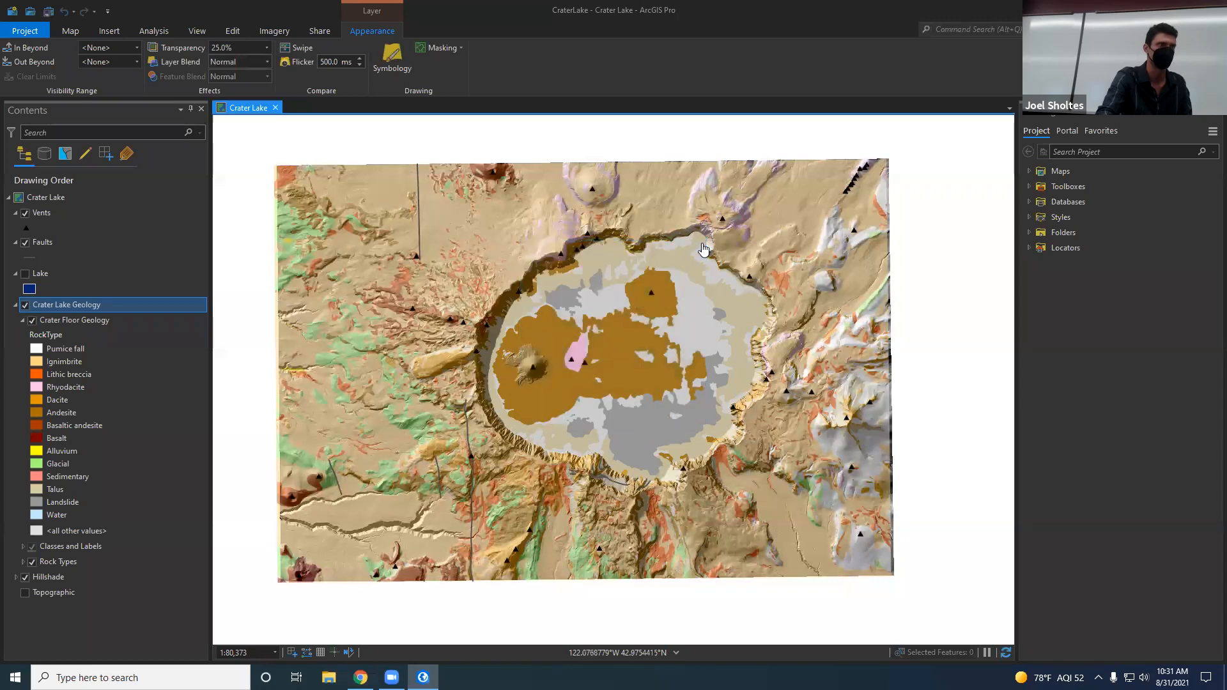
# Step: Show the Lake layer and set its transparency to 30%
pyautogui.click(25, 275)
pyautogui.click(30, 291)
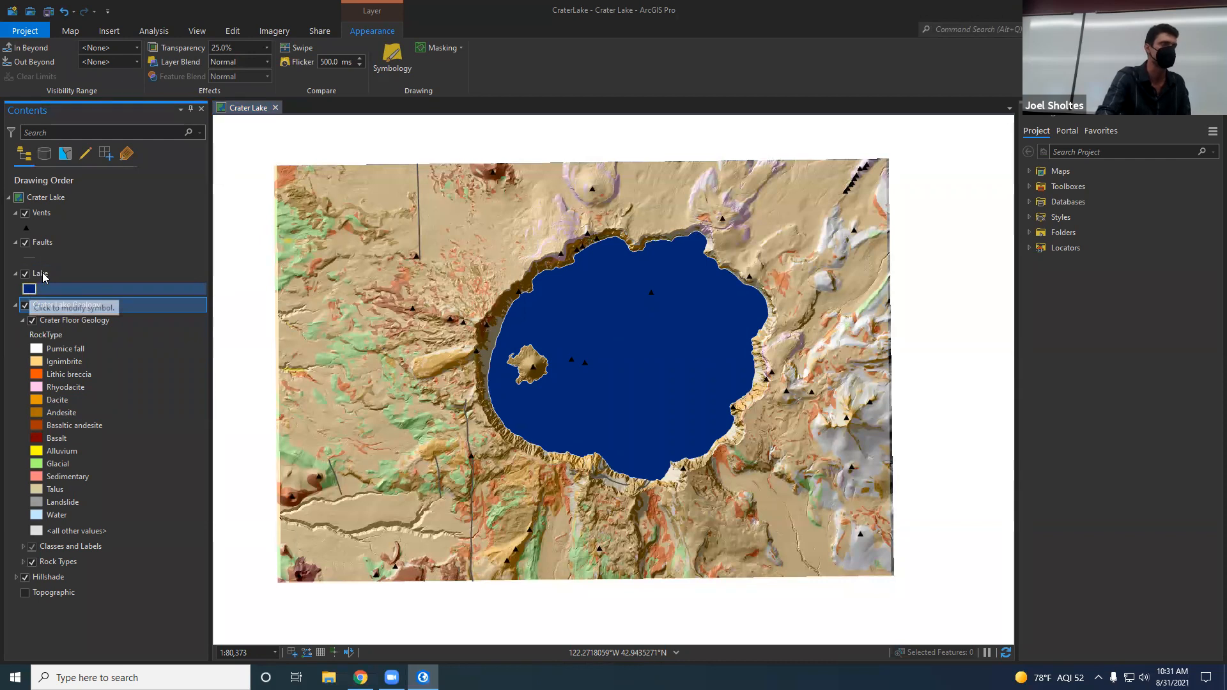
pyautogui.click(44, 275)
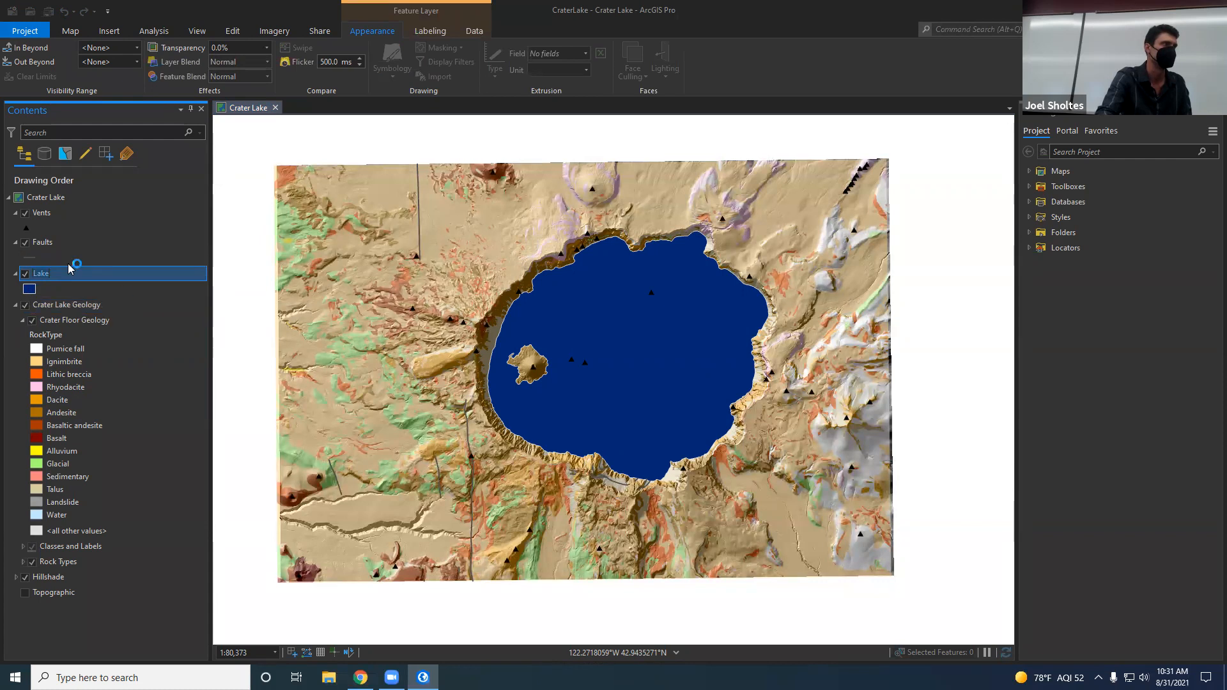
pyautogui.click(237, 46)
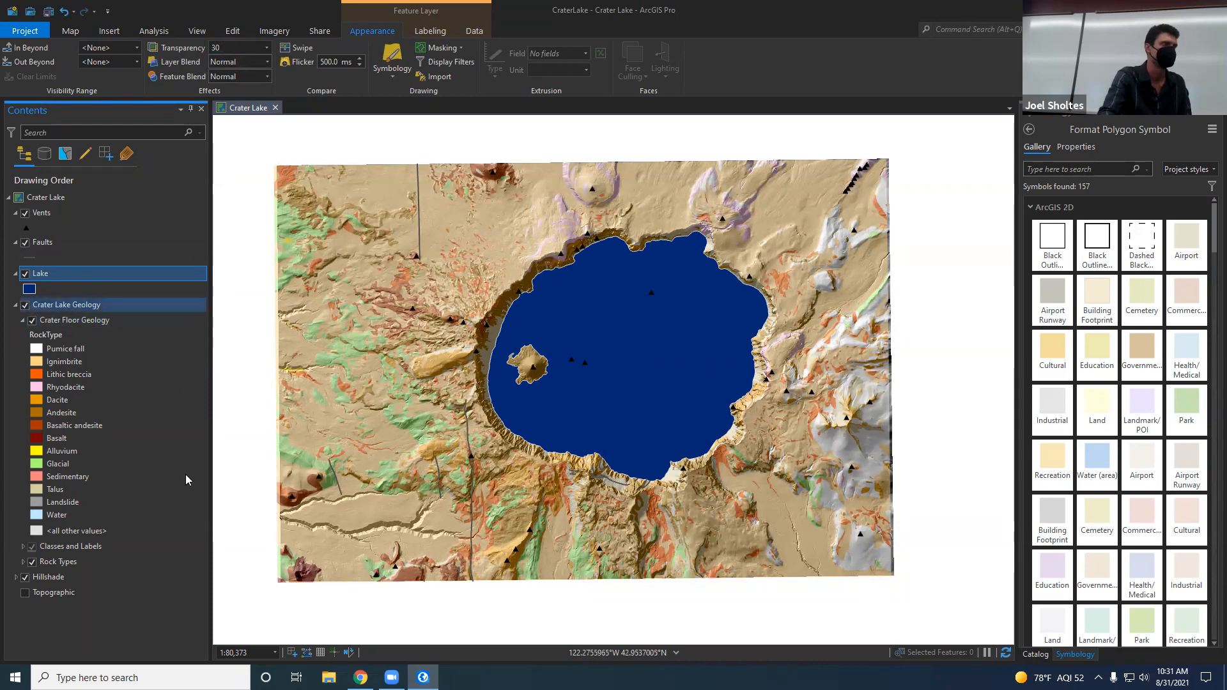
pyautogui.press('Return')
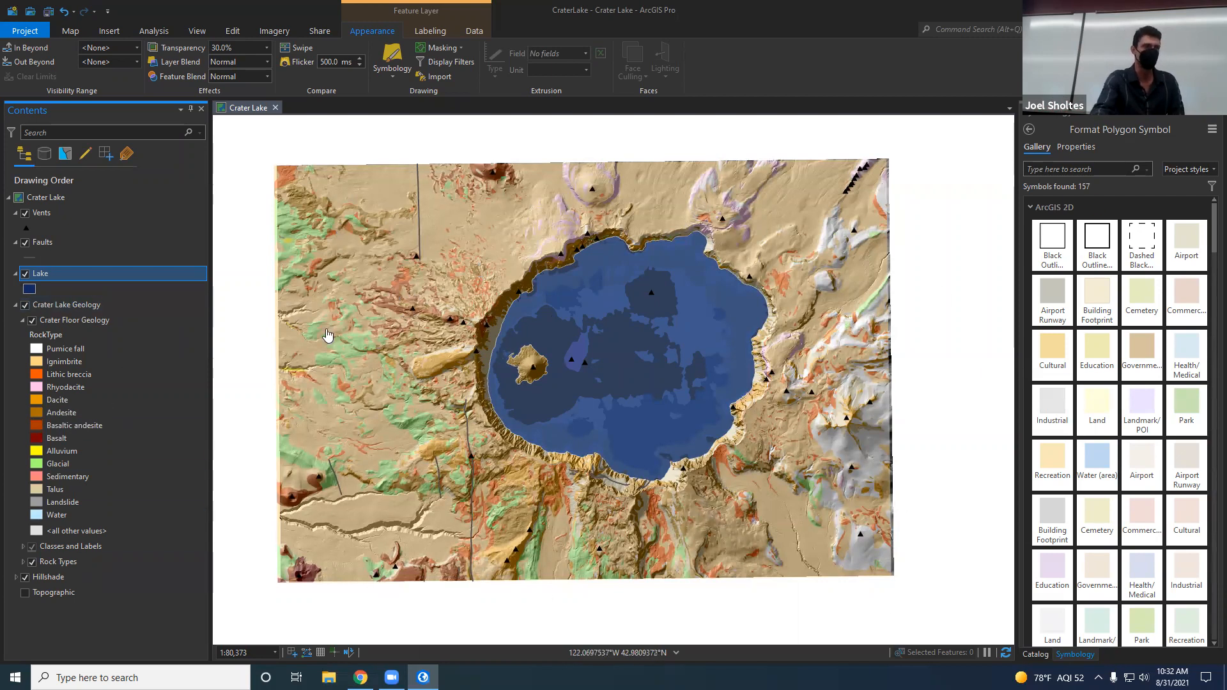
# Step: Collapse the Crater Lake Geology group in the layer list and show the Topographic basemap around the study area
pyautogui.click(15, 305)
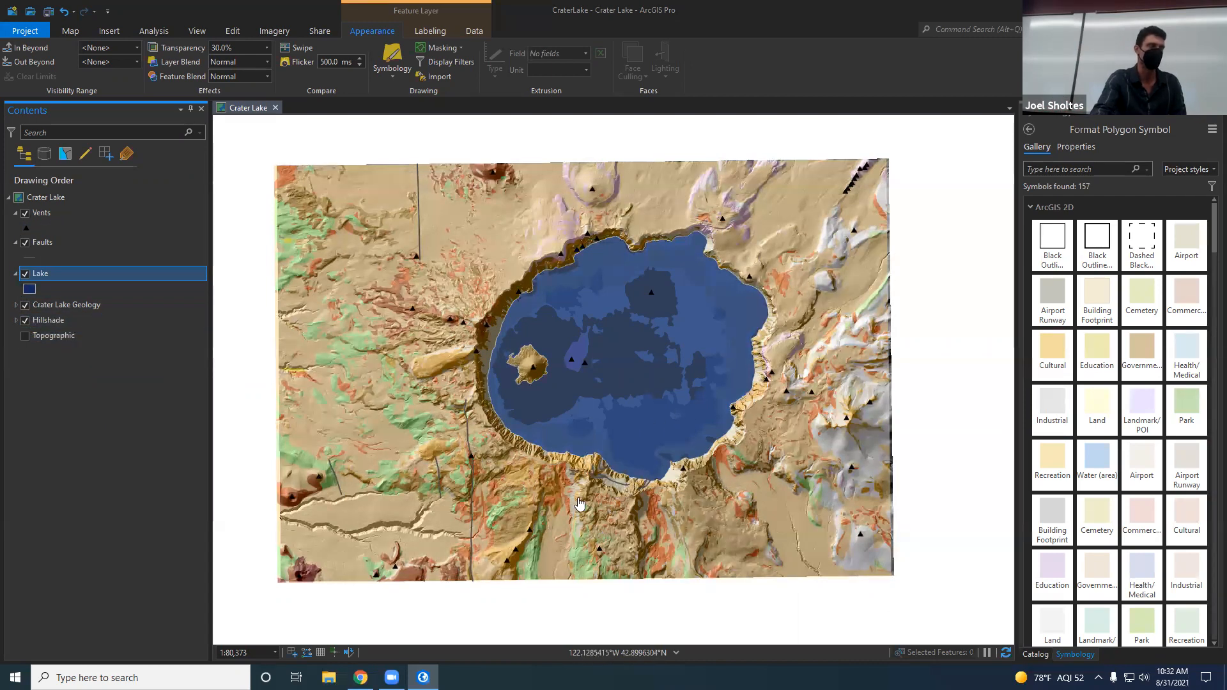
pyautogui.click(25, 337)
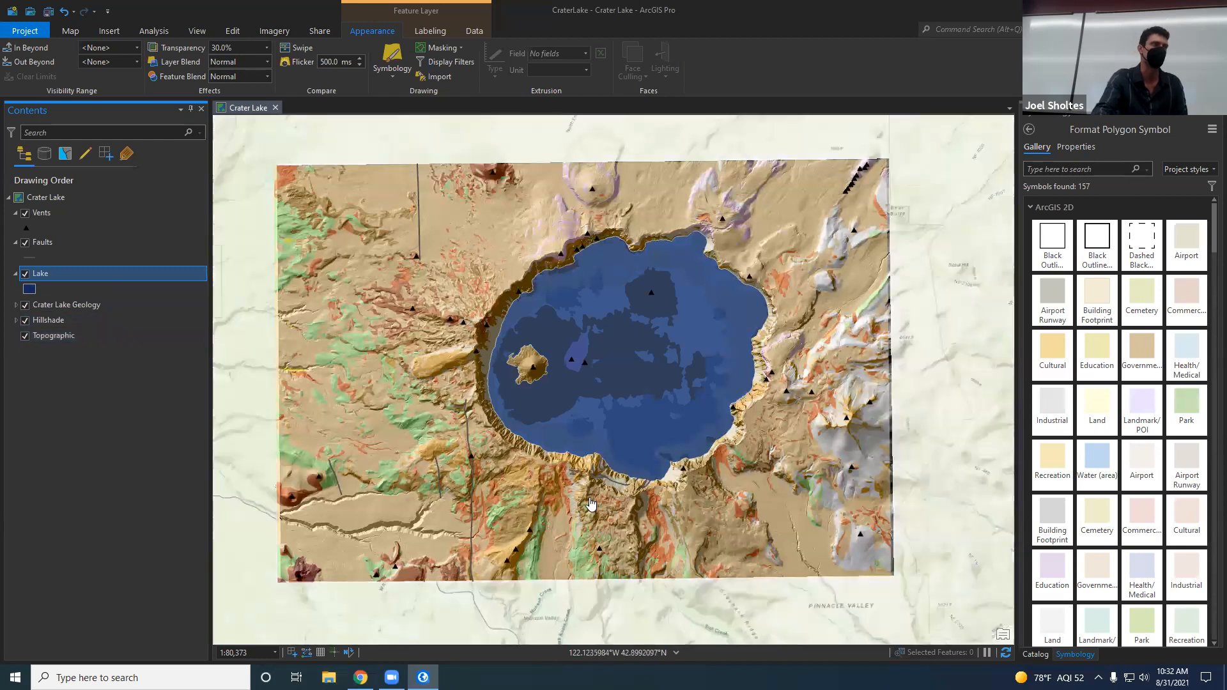
pyautogui.scroll(-6, 590, 504)
pyautogui.scroll(2, 589, 504)
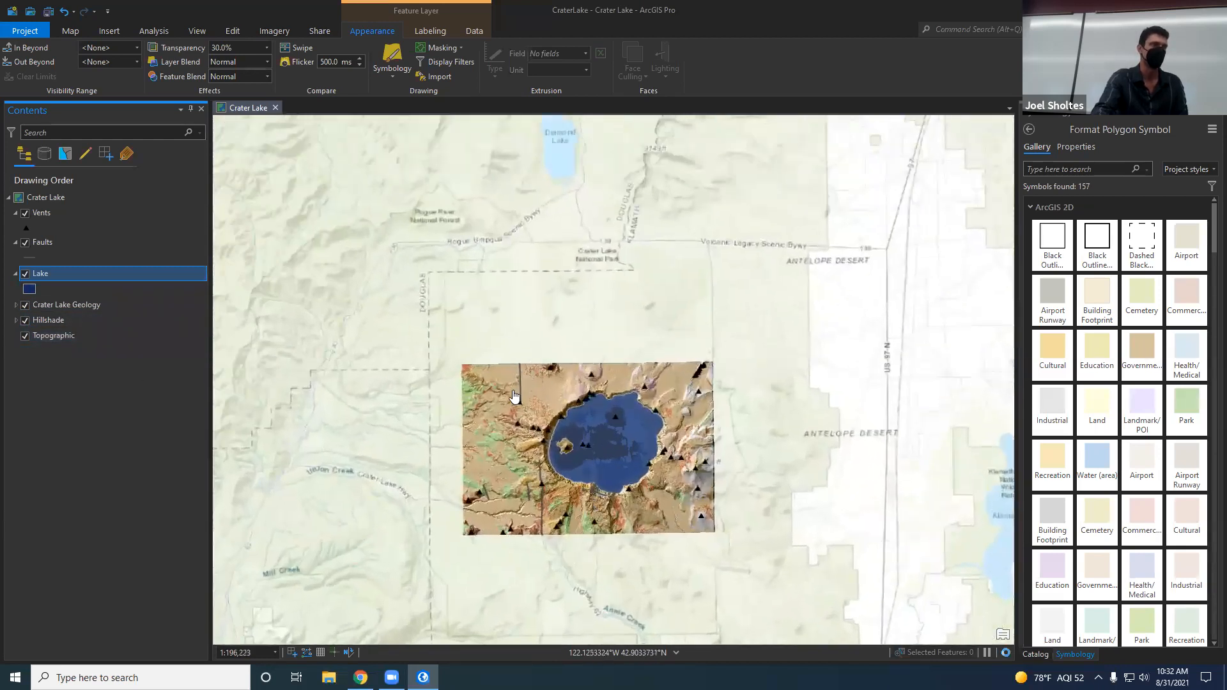
# Step: Replace the Topographic basemap with the Imagery basemap
pyautogui.click(71, 32)
pyautogui.click(231, 80)
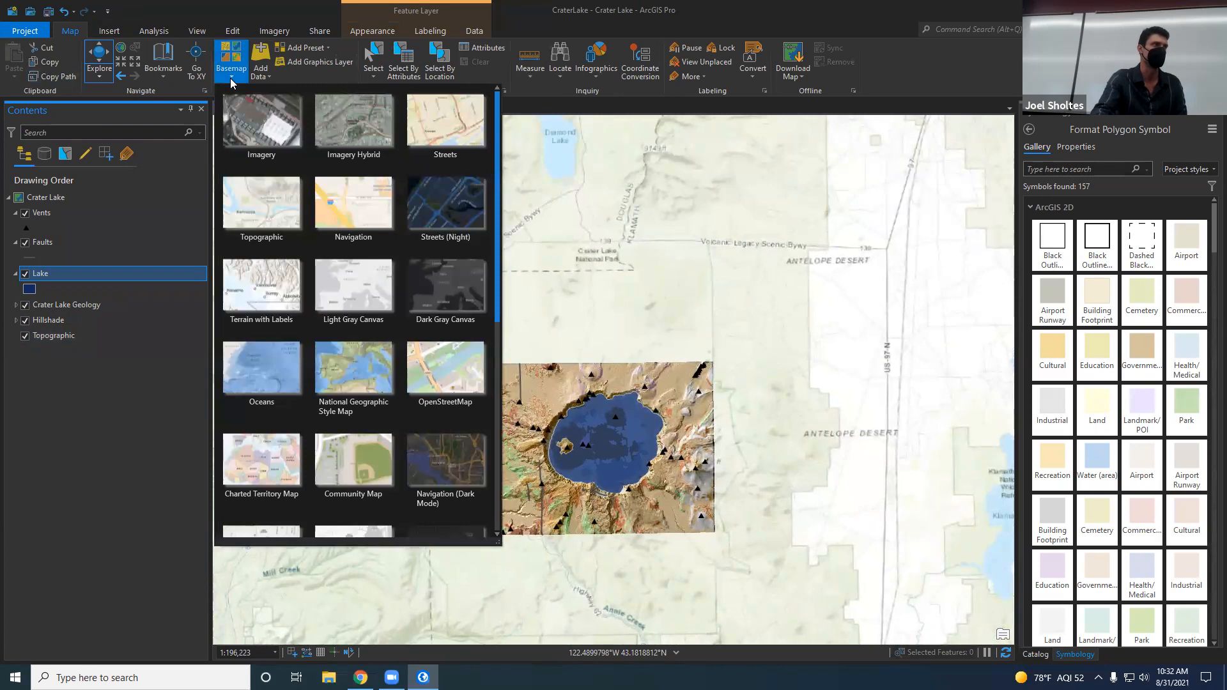
pyautogui.click(569, 339)
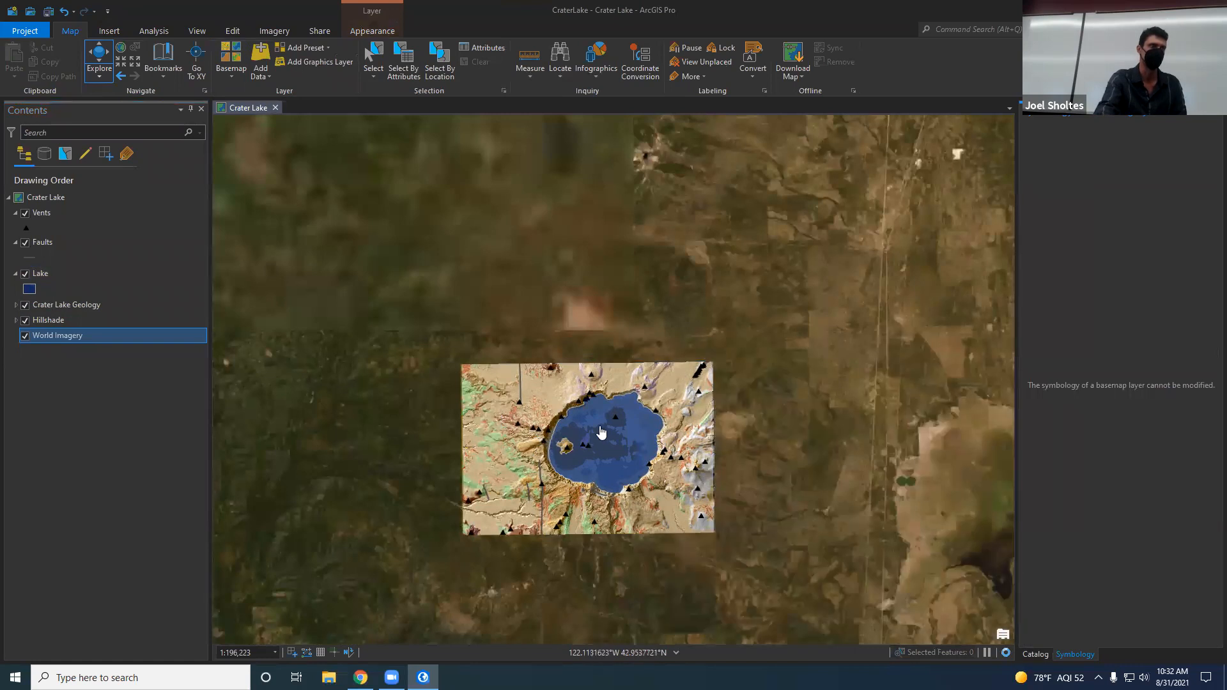
# Step: Hide the Crater Lake Geology group, the Hillshade and the Lake layer to view the satellite imagery of the lake
pyautogui.scroll(2, 592, 445)
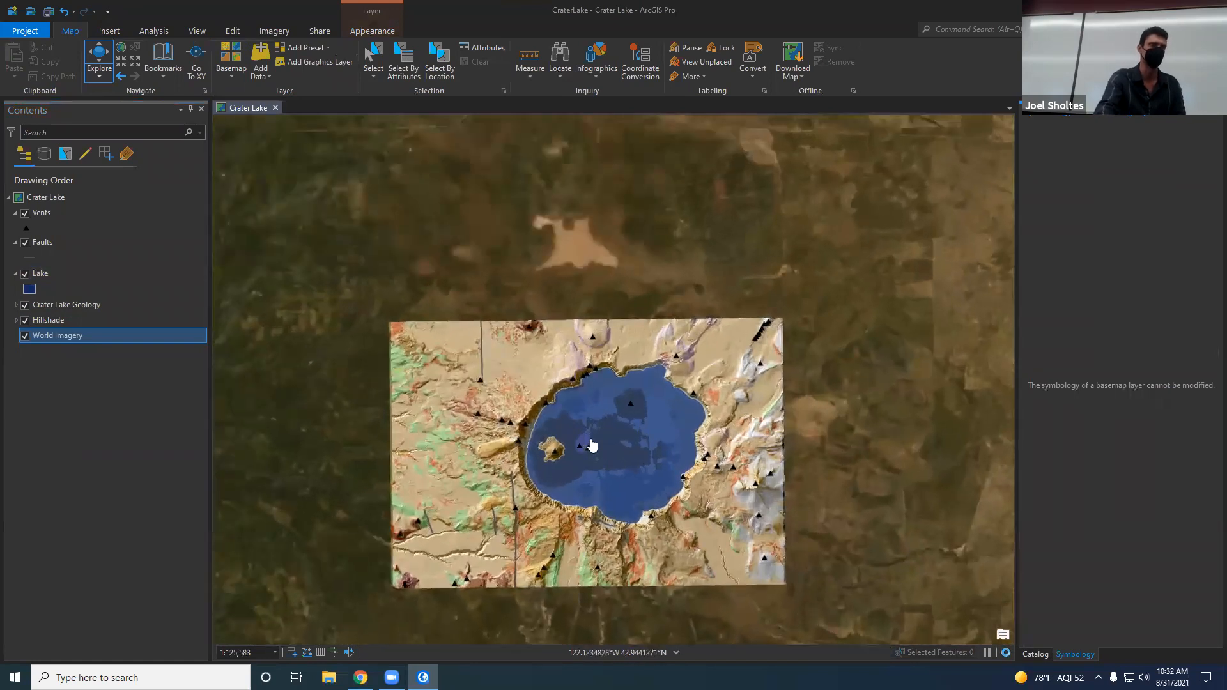
pyautogui.click(25, 306)
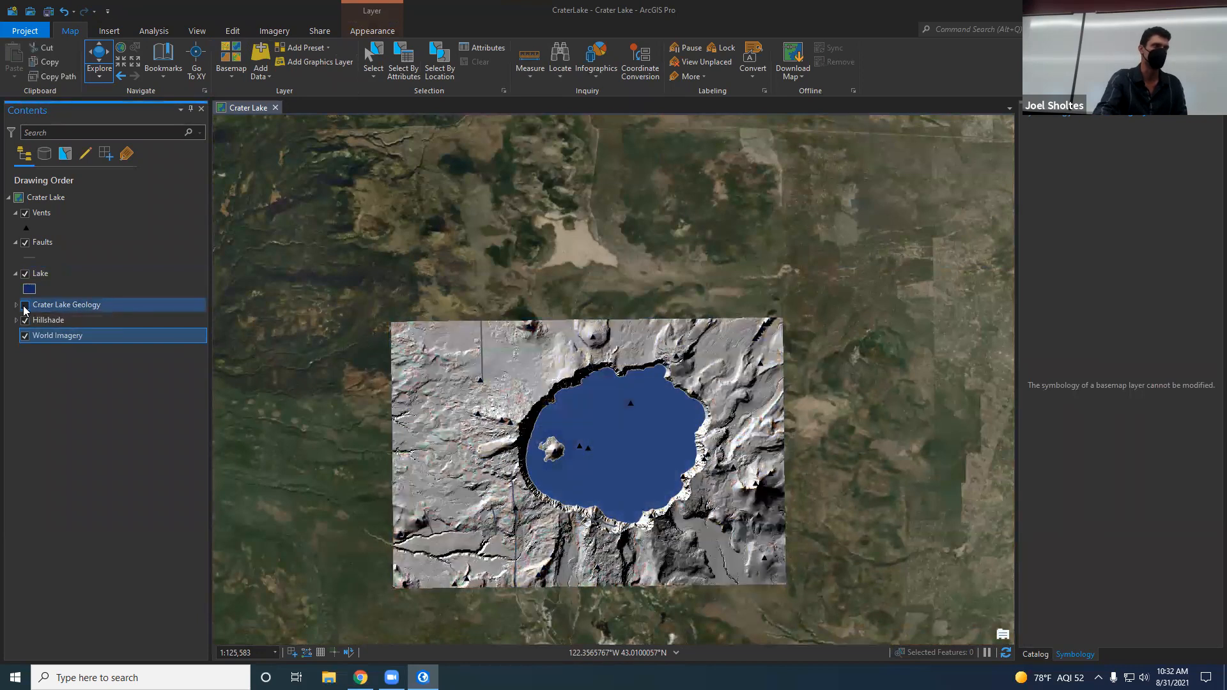
pyautogui.click(25, 320)
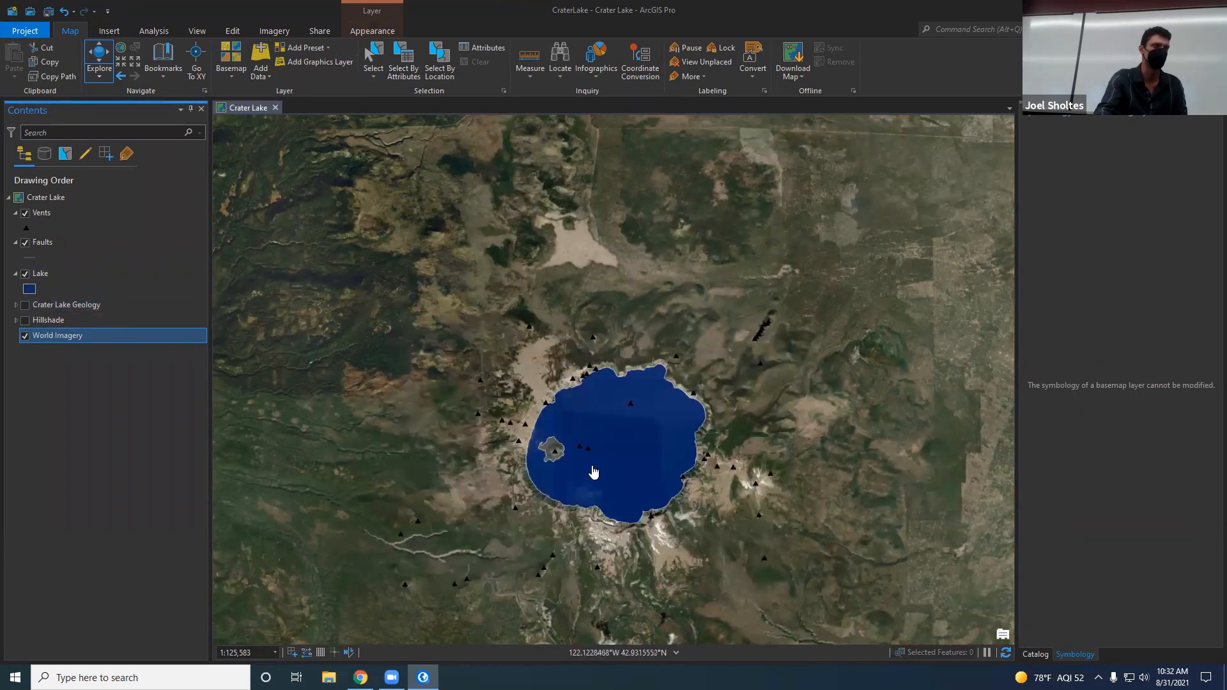
pyautogui.scroll(2, 593, 472)
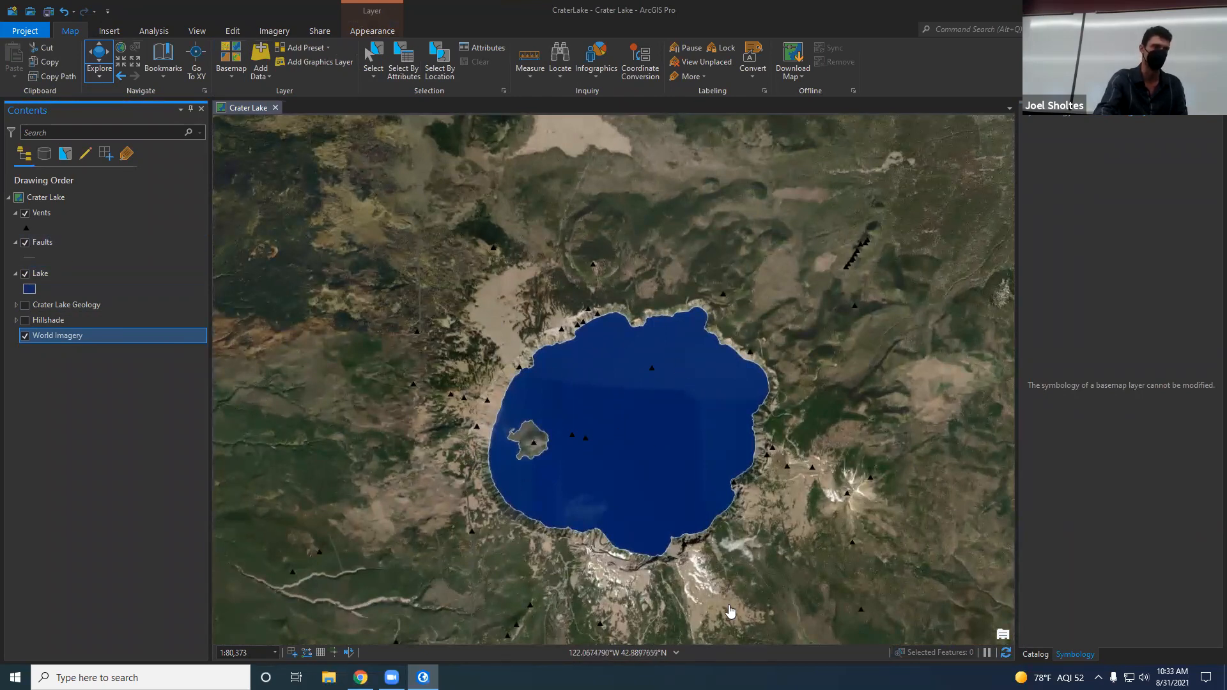
pyautogui.click(26, 274)
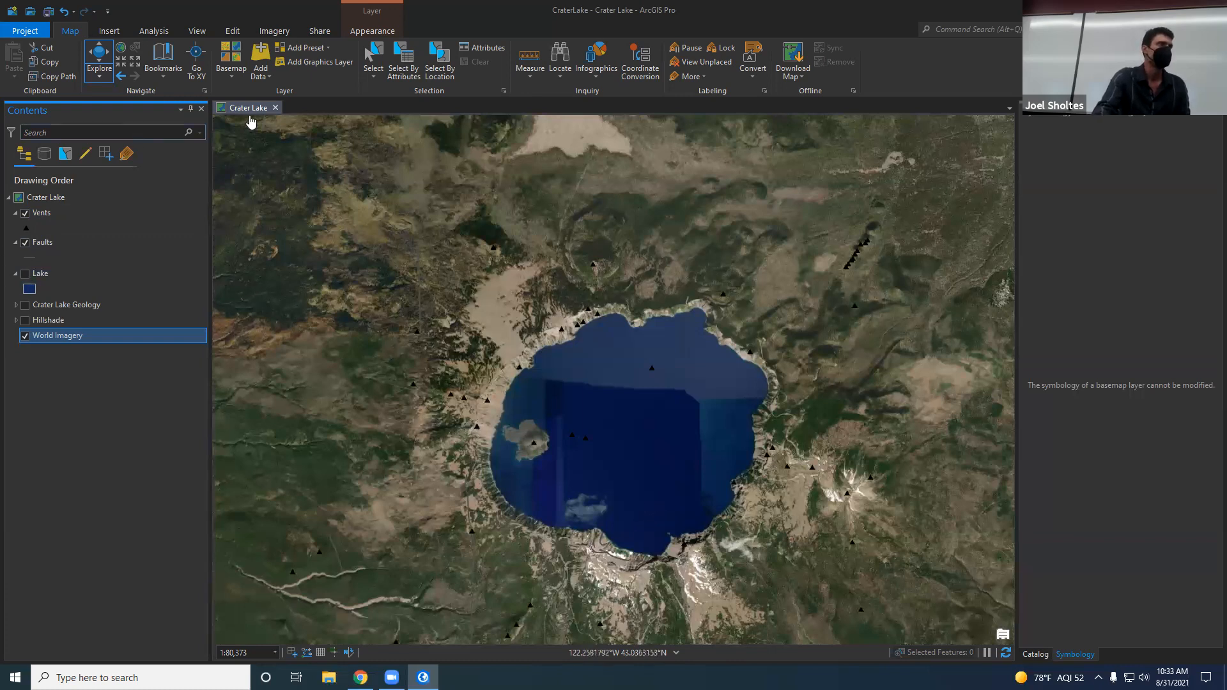
# Step: Hide the World Imagery basemap and show the Crater Lake Geology group and the Hillshade layer again
pyautogui.click(25, 336)
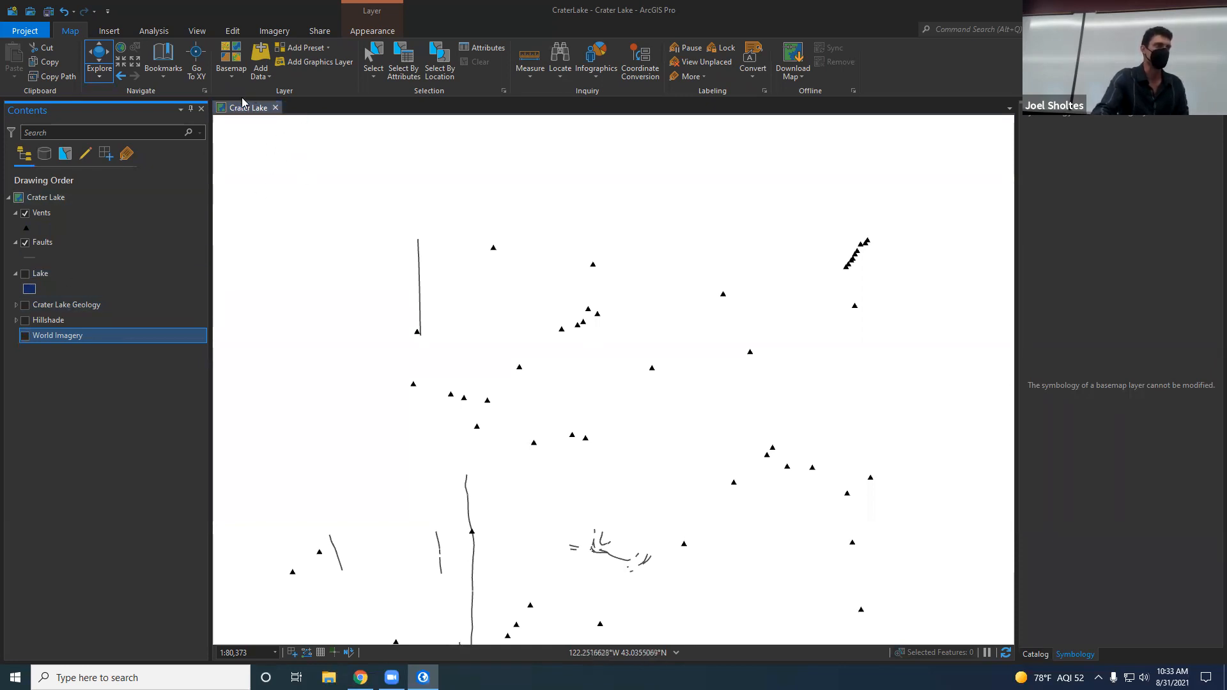
pyautogui.click(25, 305)
pyautogui.click(25, 321)
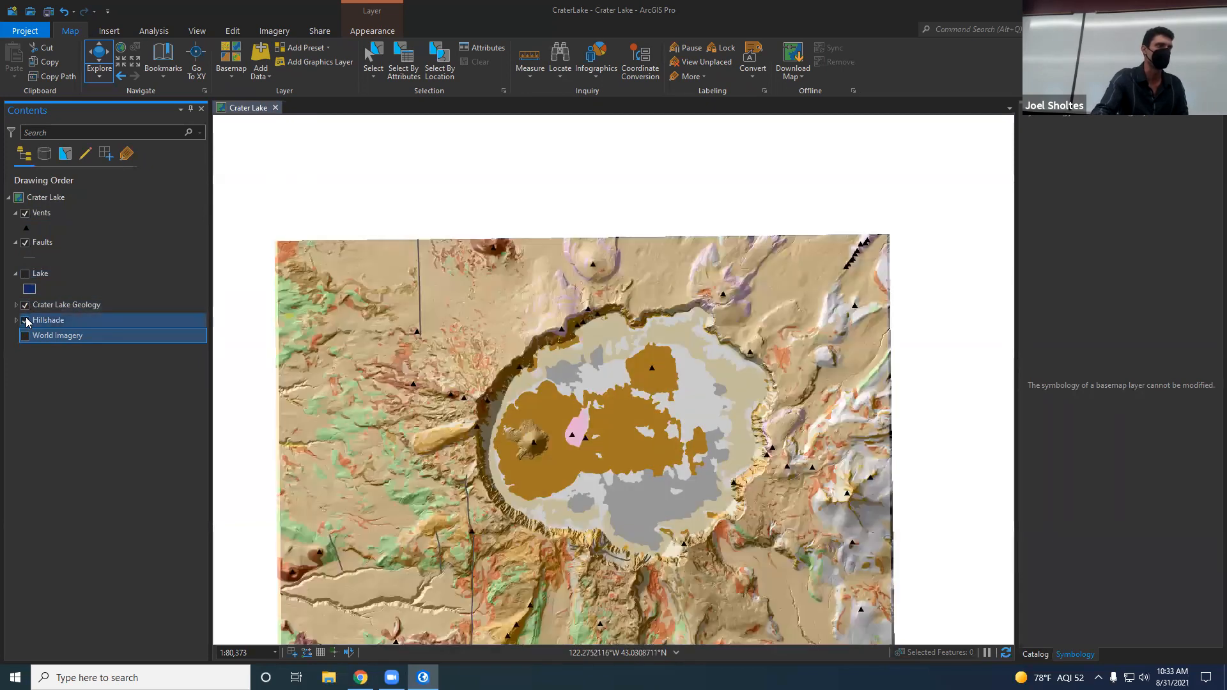
pyautogui.moveTo(482, 471); pyautogui.dragTo(492, 396)
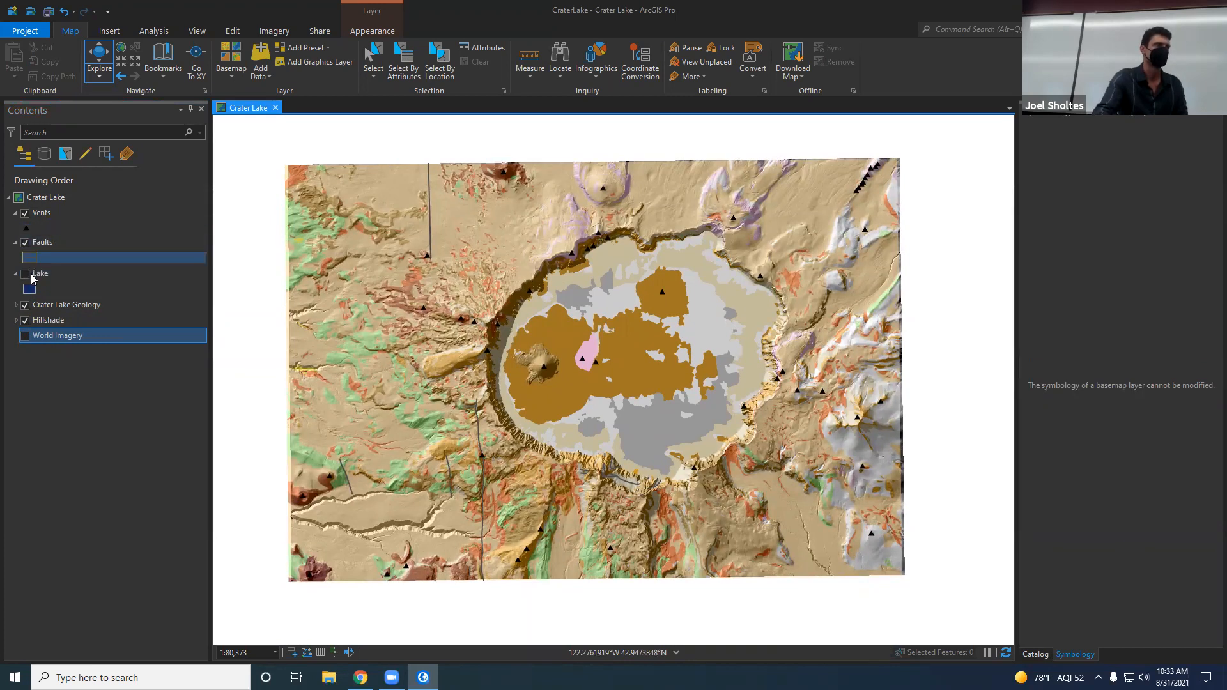
# Step: Review the Hillshade value legend and the Crater Lake Geology legend, collapsing the geology group after viewing
pyautogui.click(34, 217)
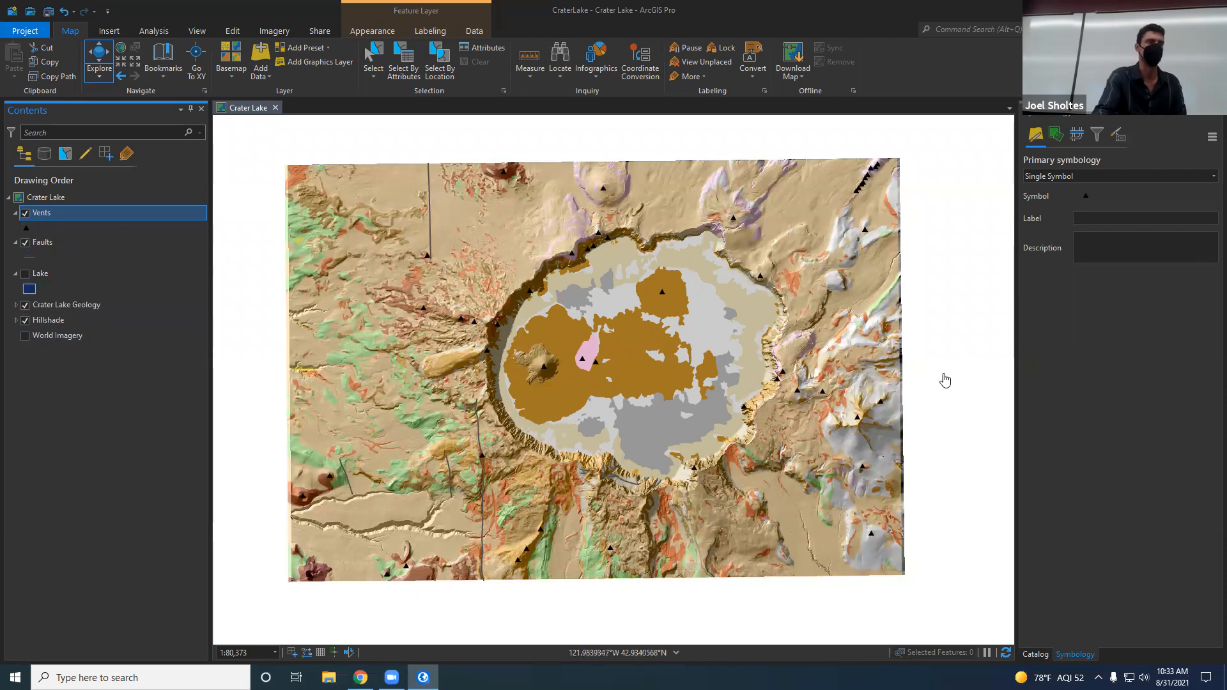
pyautogui.click(16, 321)
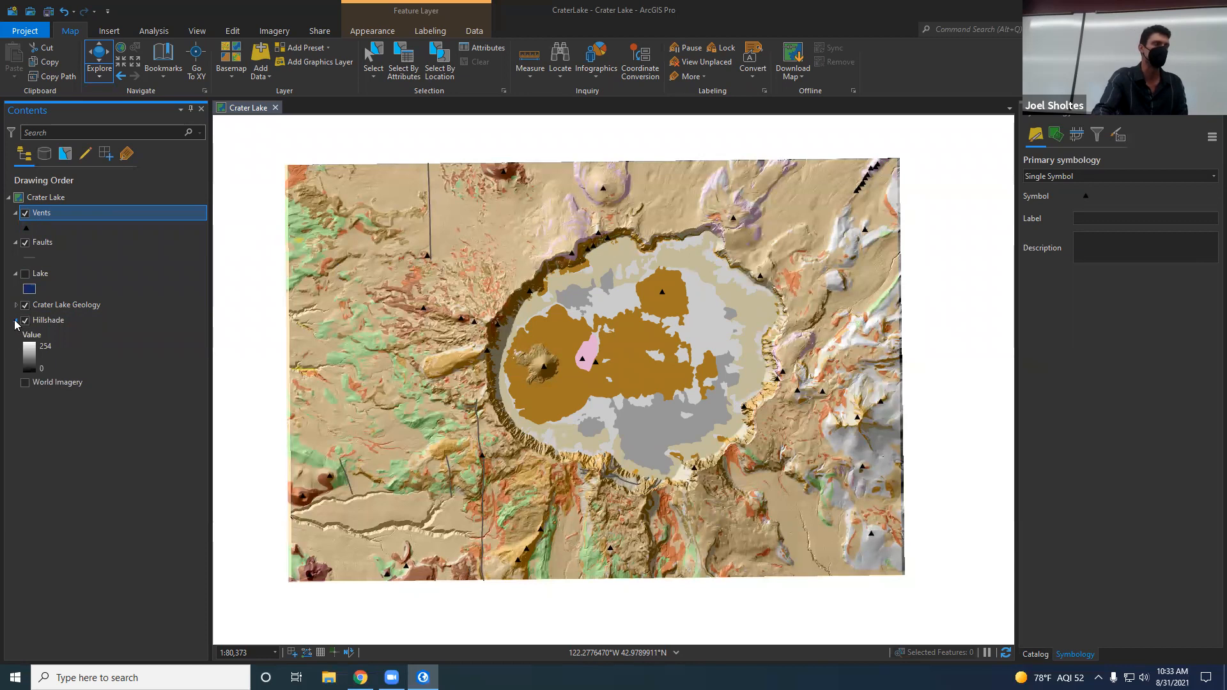
pyautogui.click(16, 306)
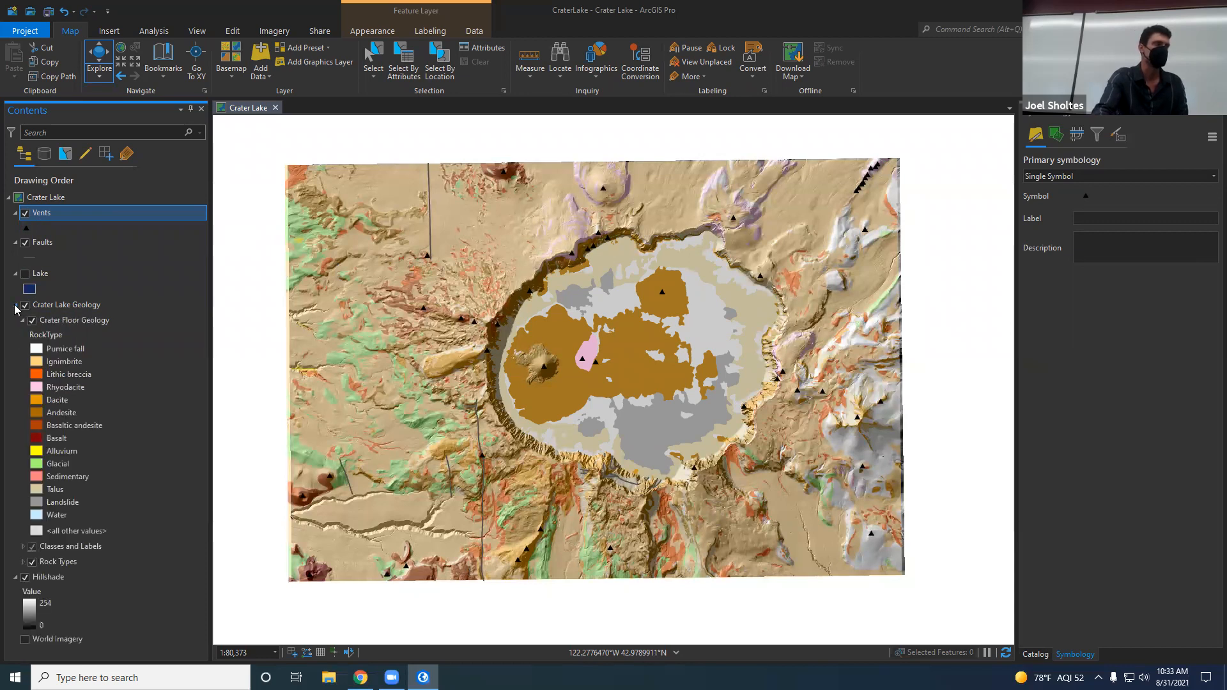
pyautogui.click(16, 306)
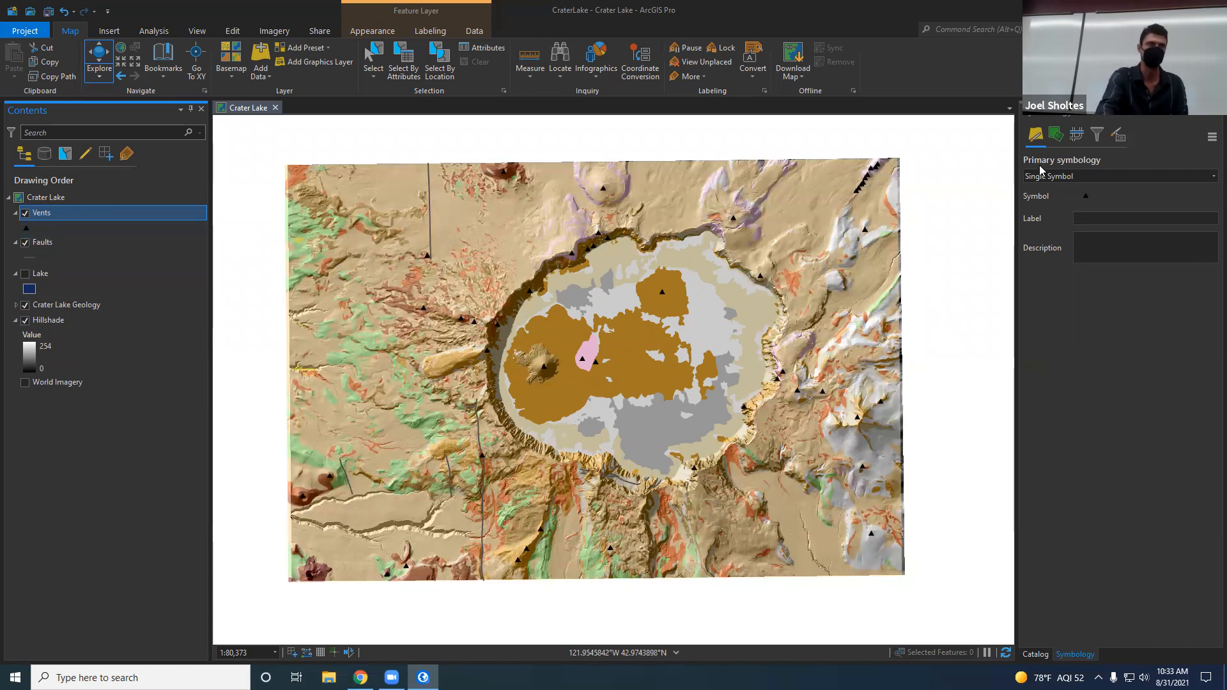
pyautogui.doubleClick(45, 217)
pyautogui.click(789, 451)
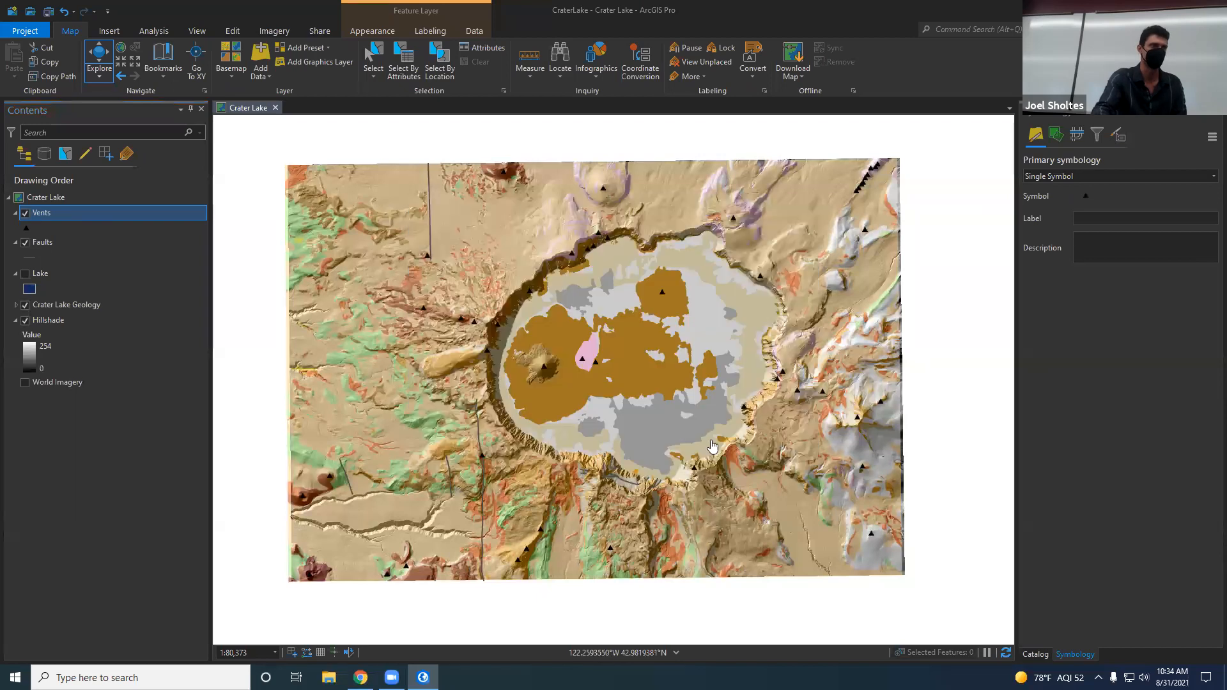
pyautogui.click(48, 220)
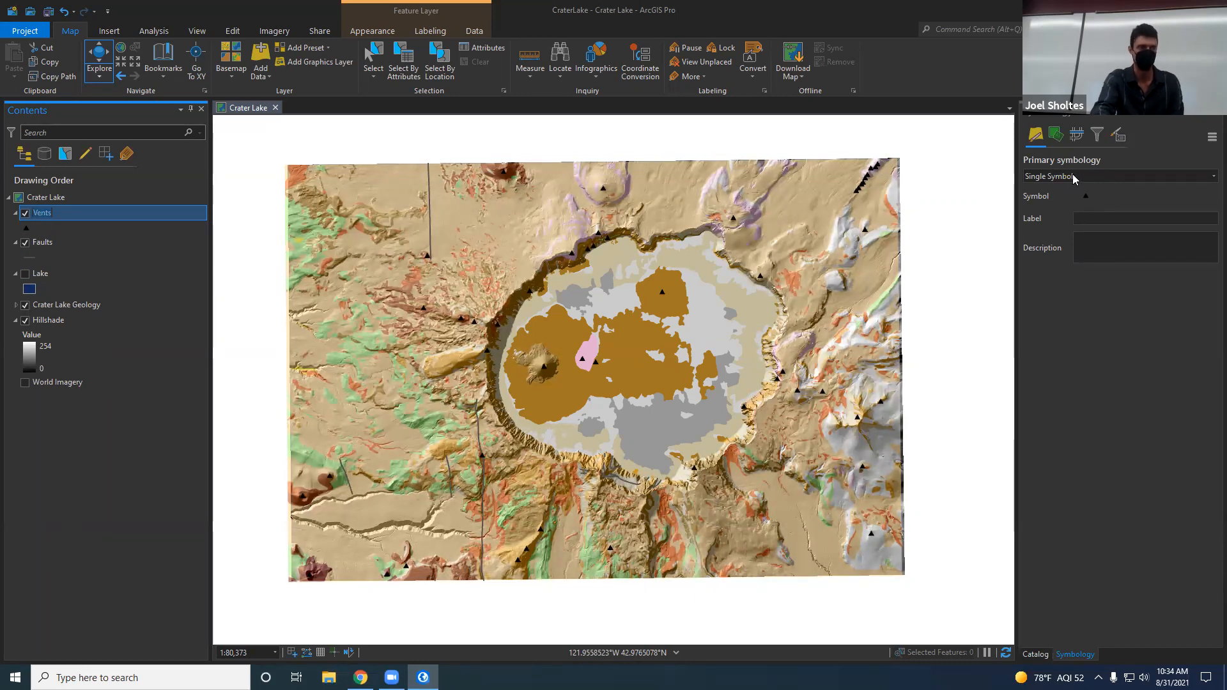
pyautogui.click(1073, 175)
pyautogui.click(1073, 174)
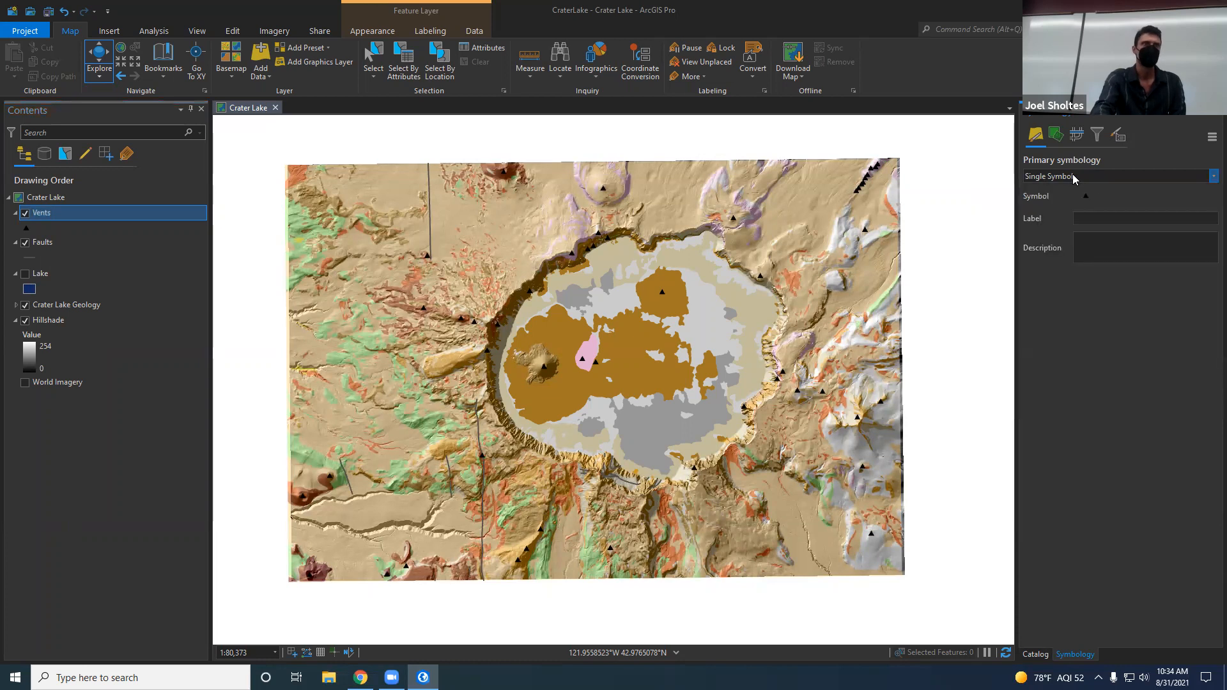
# Step: Open the Vents layer's attribute table and browse through its records
pyautogui.click(49, 217)
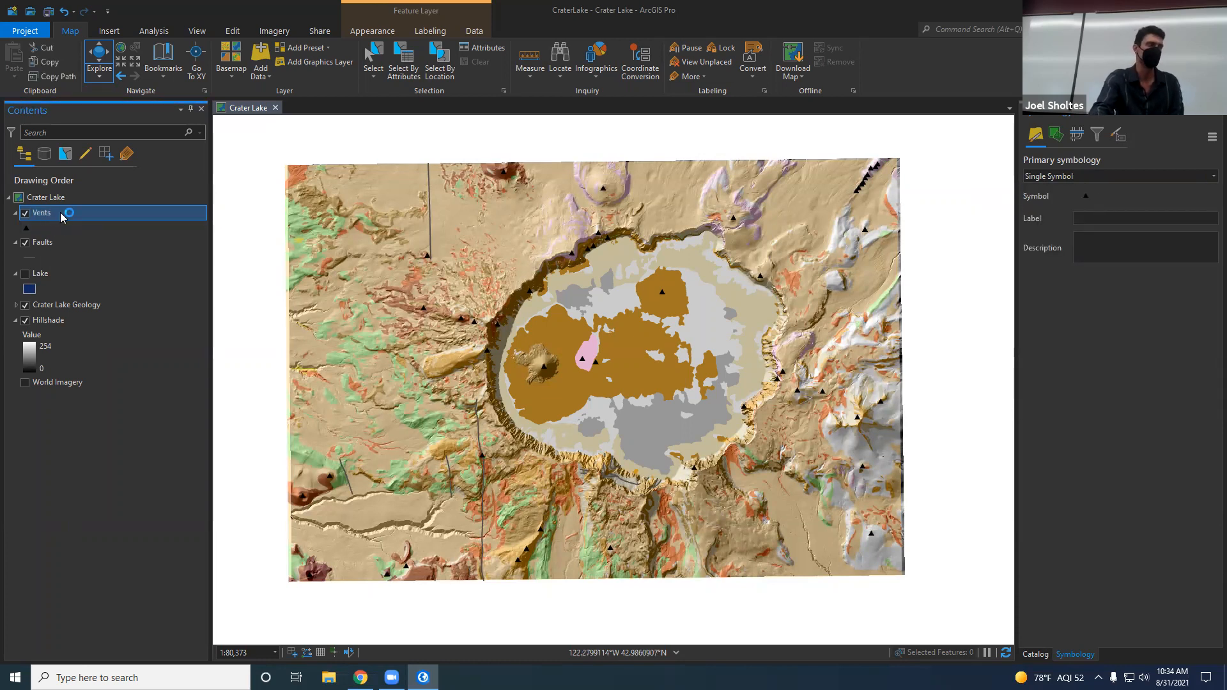
pyautogui.rightClick(62, 216)
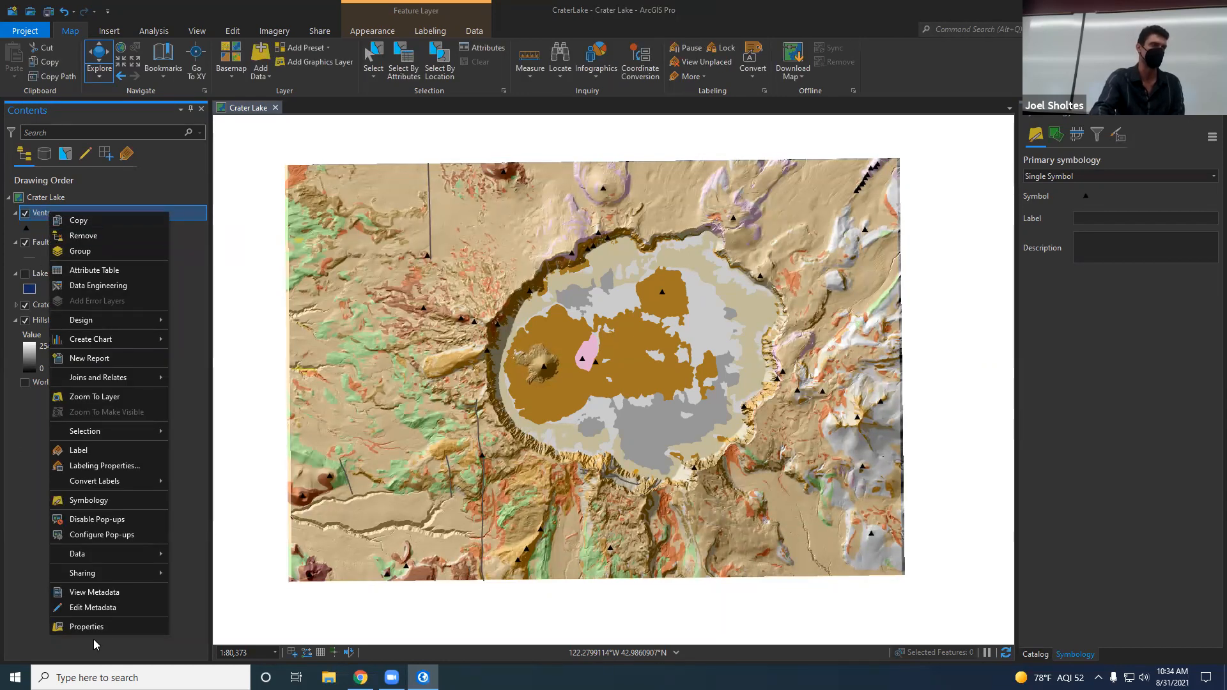
pyautogui.click(155, 267)
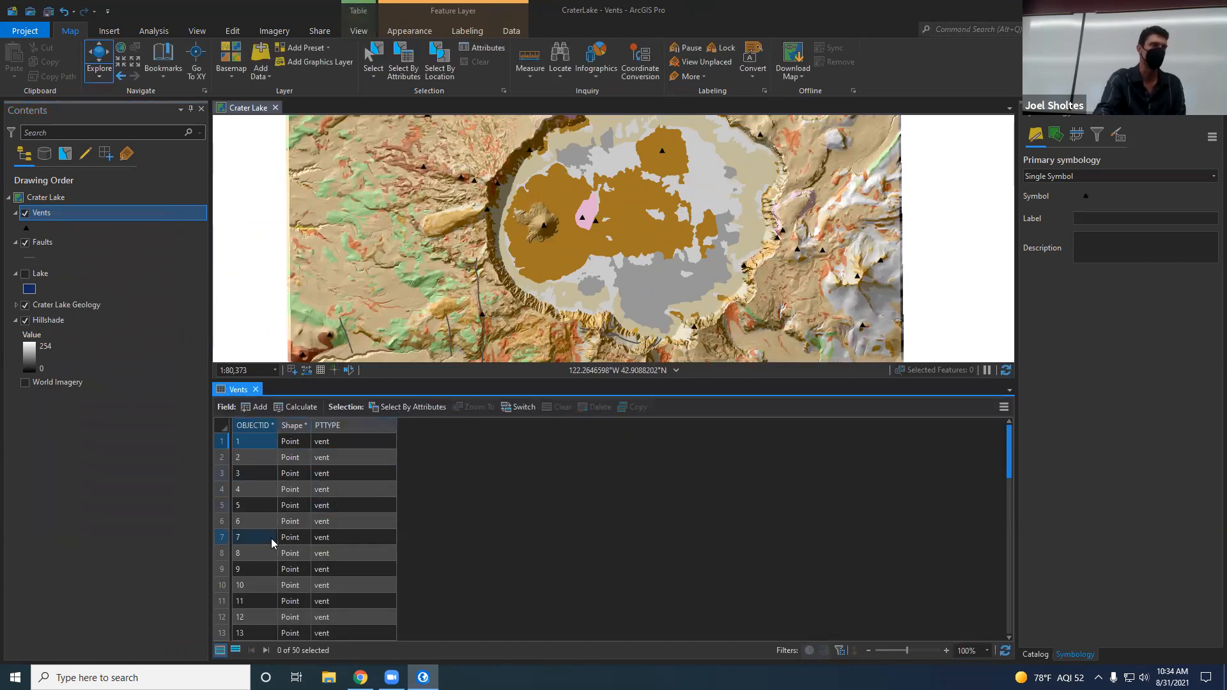
pyautogui.scroll(-3, 321, 514)
pyautogui.scroll(-10, 322, 519)
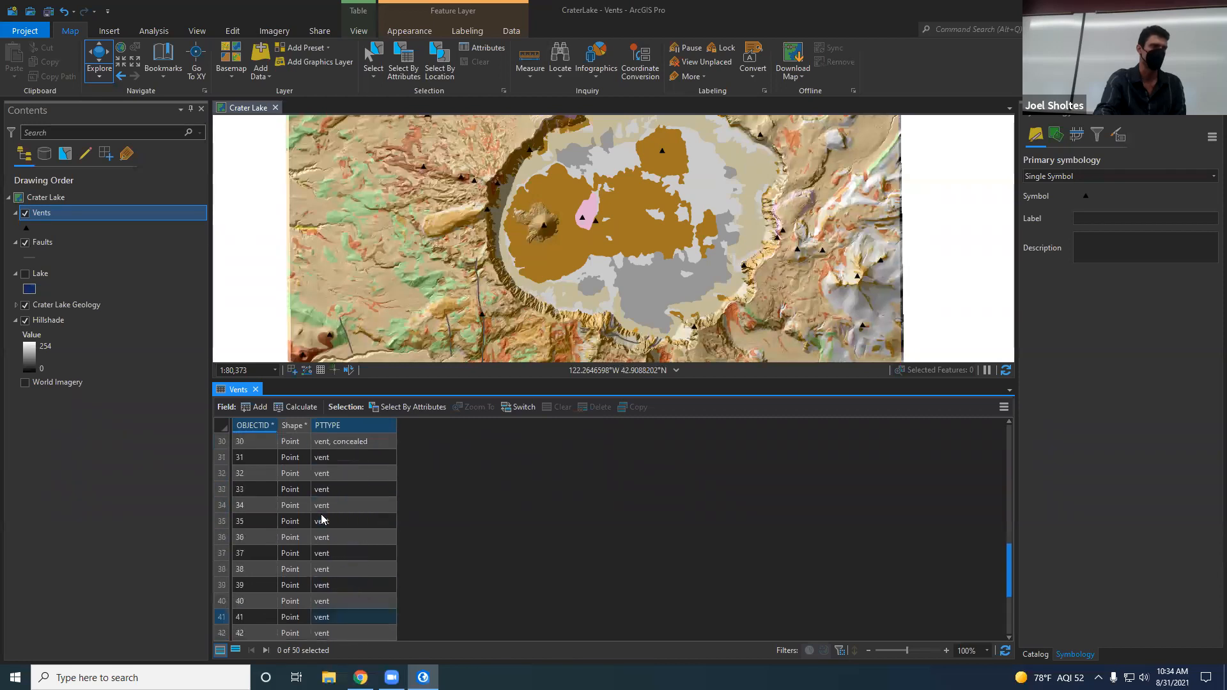
# Step: Review the PTTYPE values across the Vents attribute table records, enlarge the map area and close the table
pyautogui.scroll(10, 313, 530)
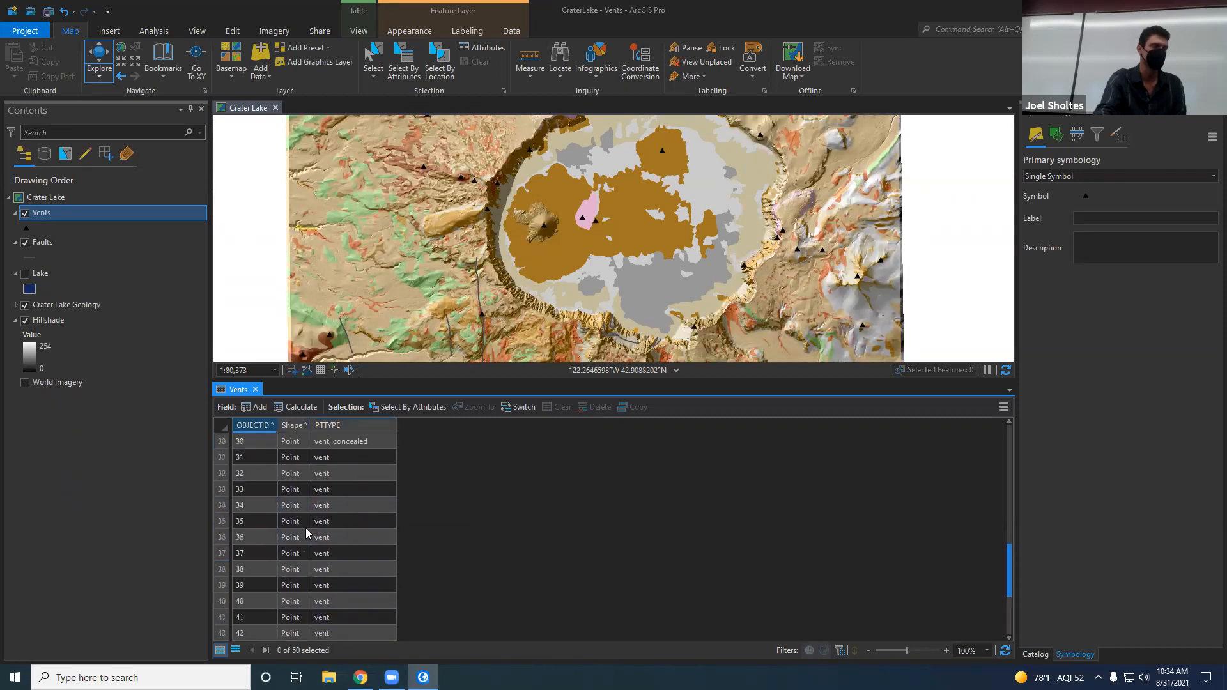
pyautogui.scroll(3, 308, 533)
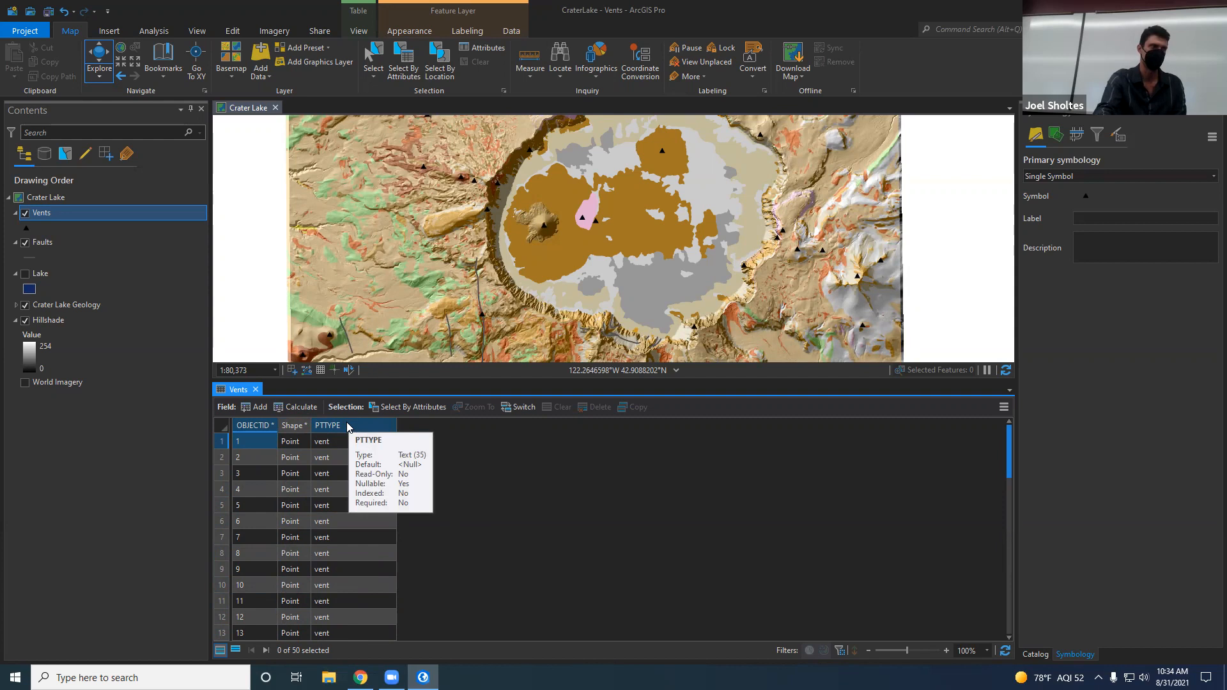
pyautogui.scroll(-5, 354, 486)
pyautogui.scroll(-8, 347, 525)
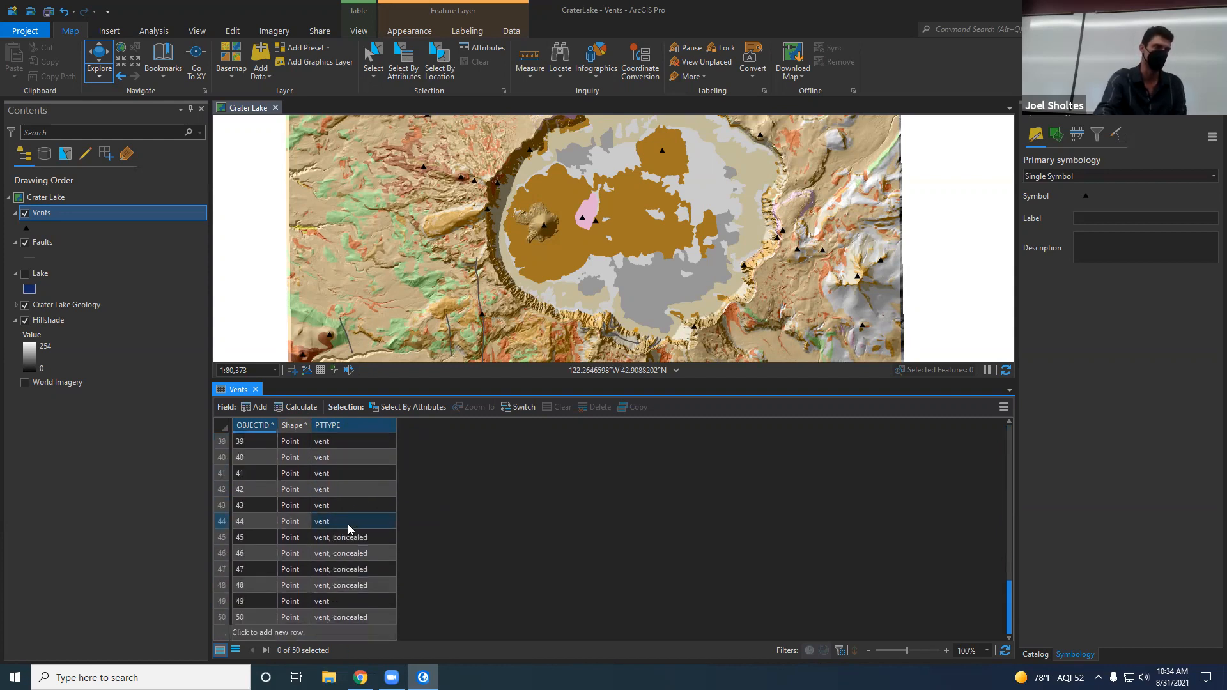
pyautogui.scroll(7, 331, 576)
pyautogui.scroll(6, 334, 572)
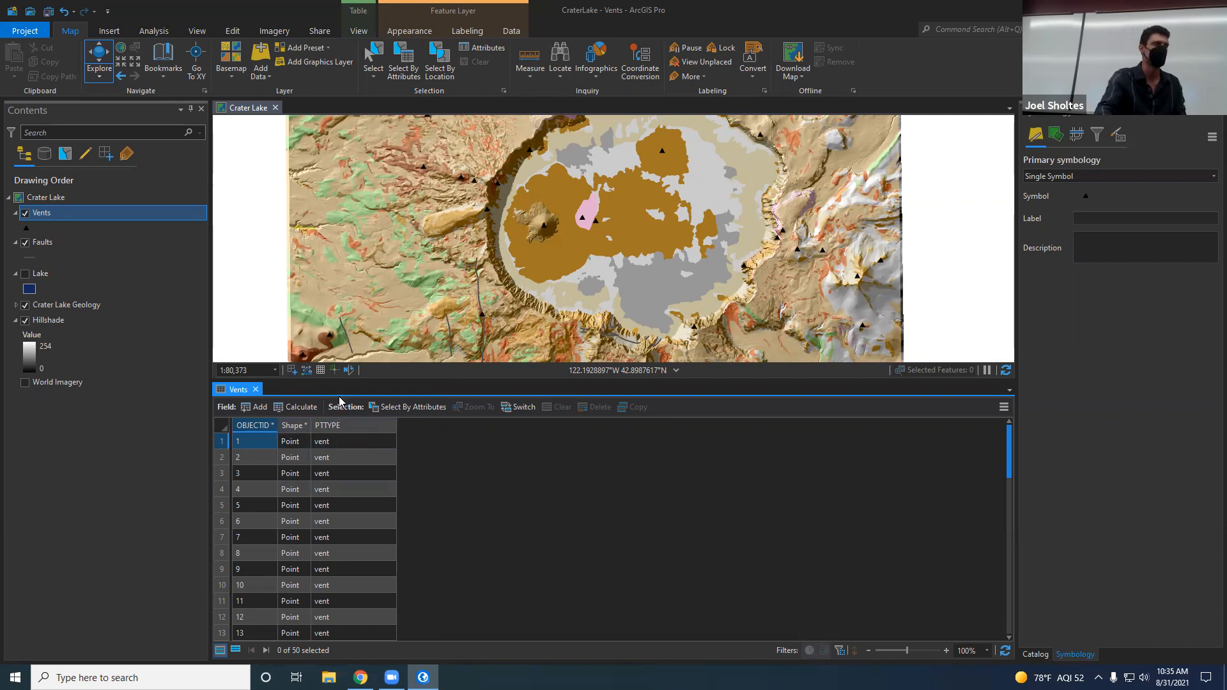
pyautogui.moveTo(372, 380); pyautogui.dragTo(375, 472)
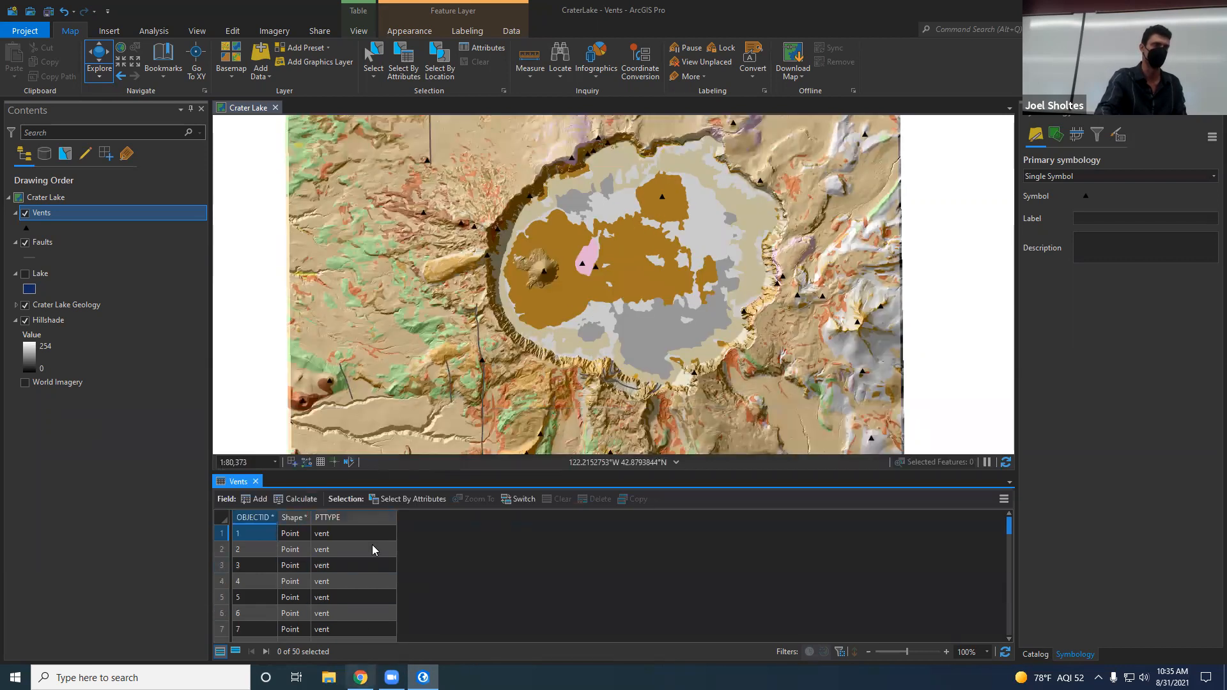
pyautogui.click(256, 482)
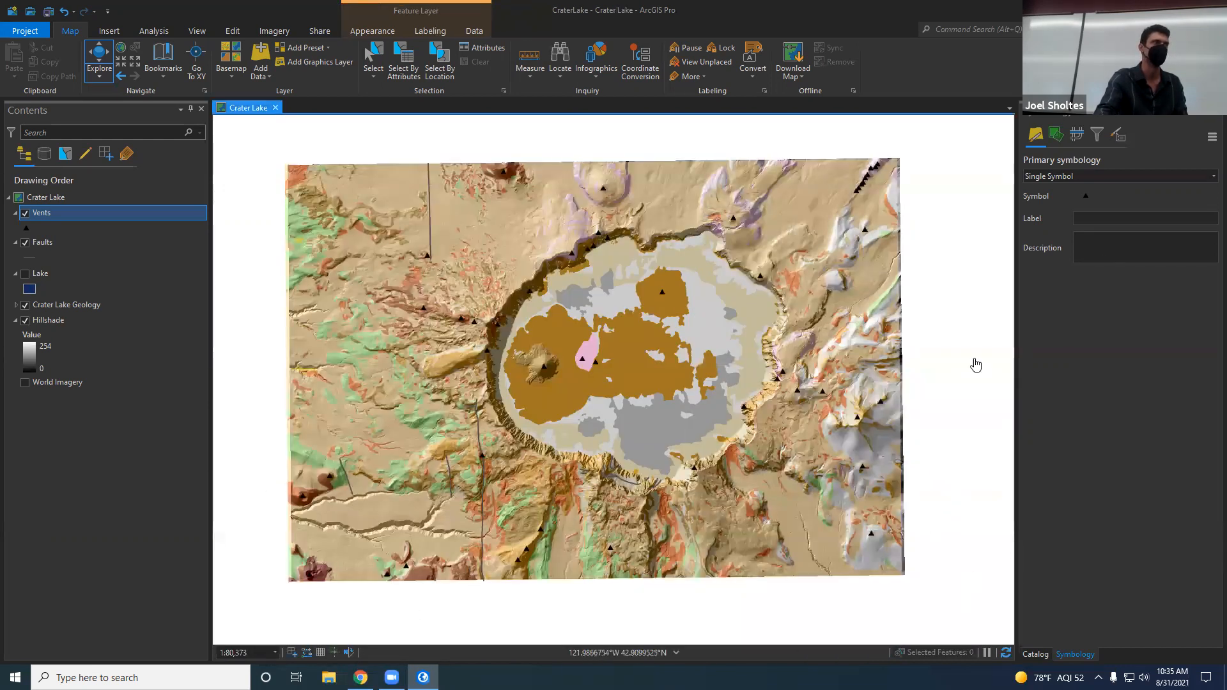
# Step: Change the Vents layer's point symbol to Circle 4 from the ArcGIS 2D symbol gallery
pyautogui.click(1088, 201)
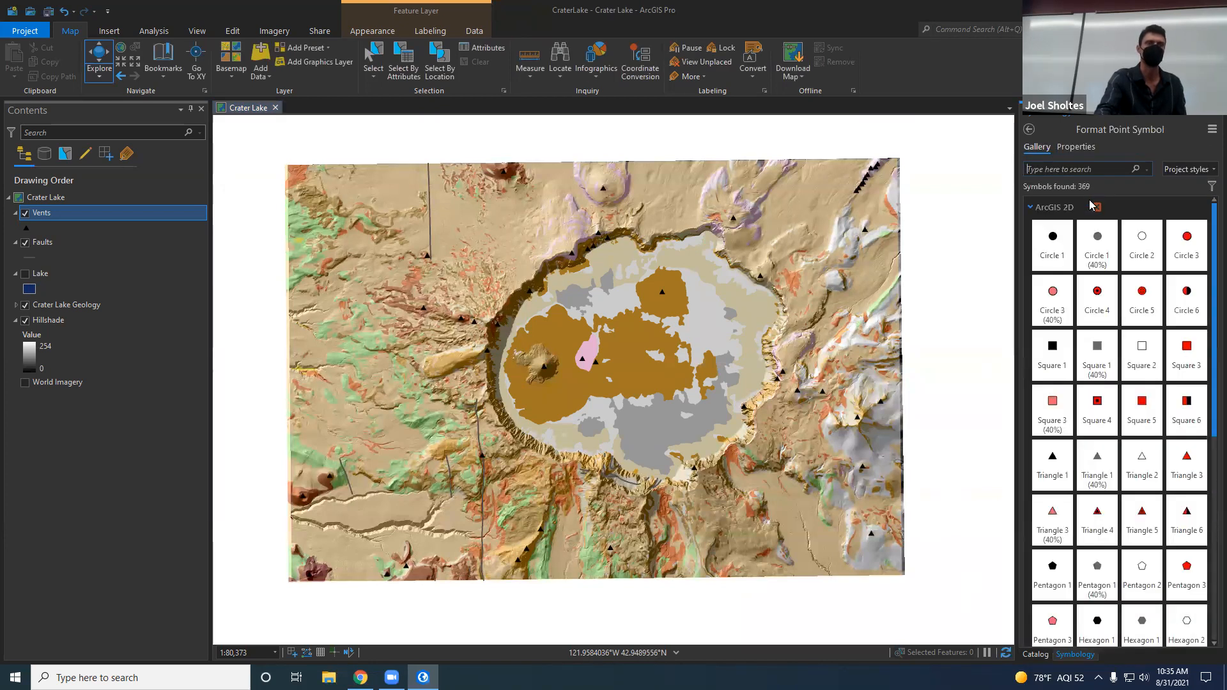
pyautogui.click(26, 229)
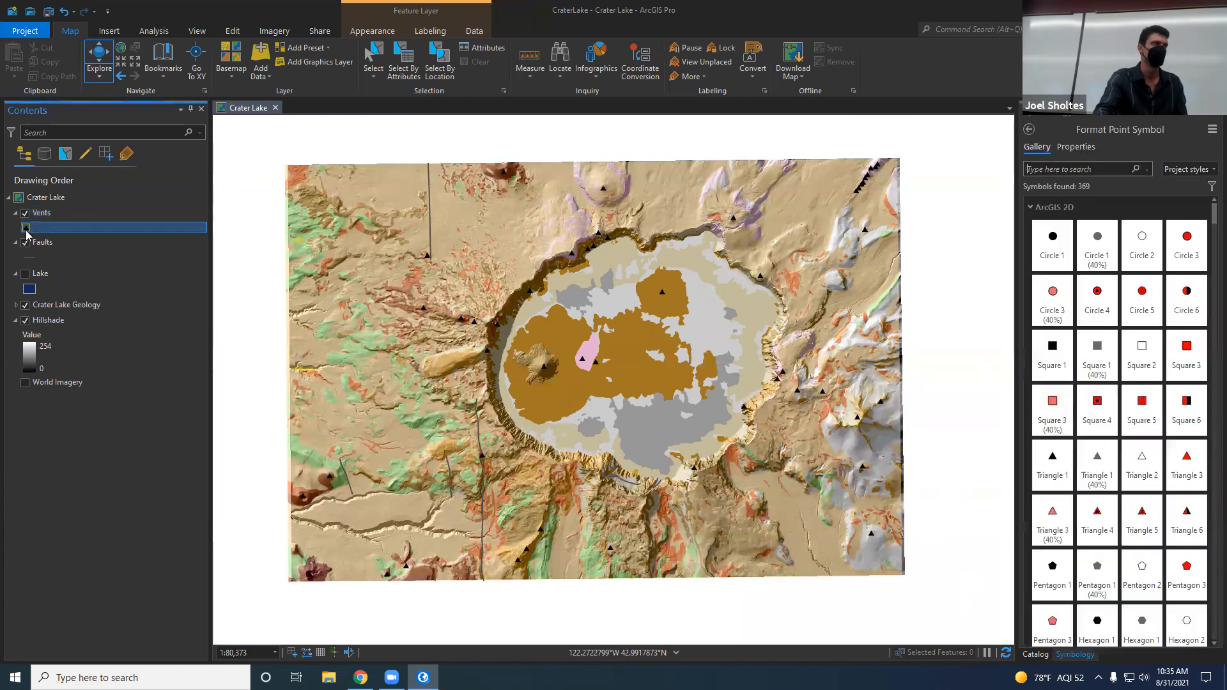
pyautogui.click(32, 258)
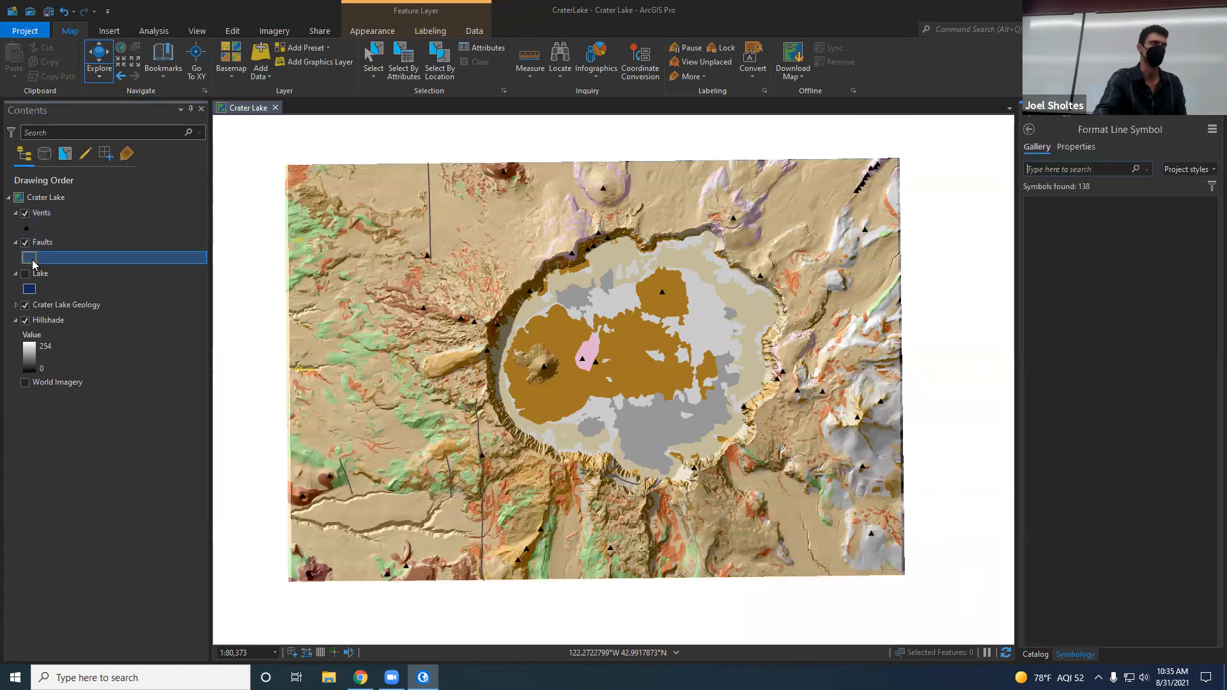
pyautogui.click(26, 228)
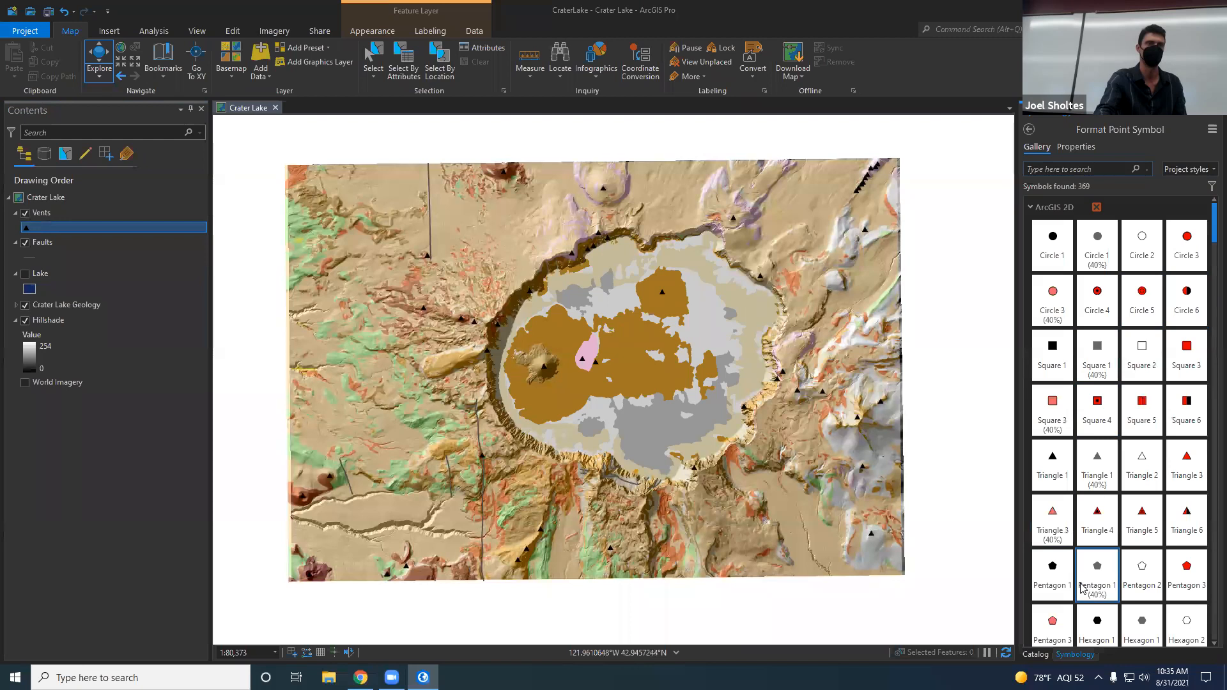
pyautogui.click(1099, 303)
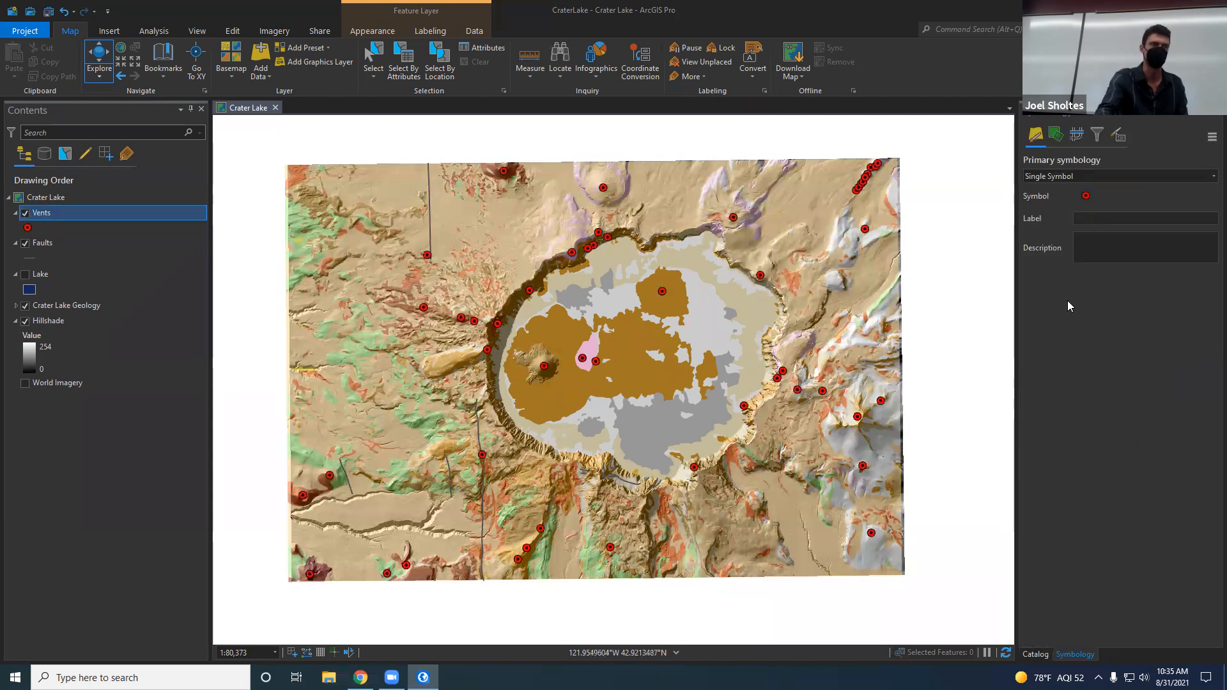
# Step: Browse the point symbol gallery for the Vents layer and pick Circle 4 again
pyautogui.click(1087, 197)
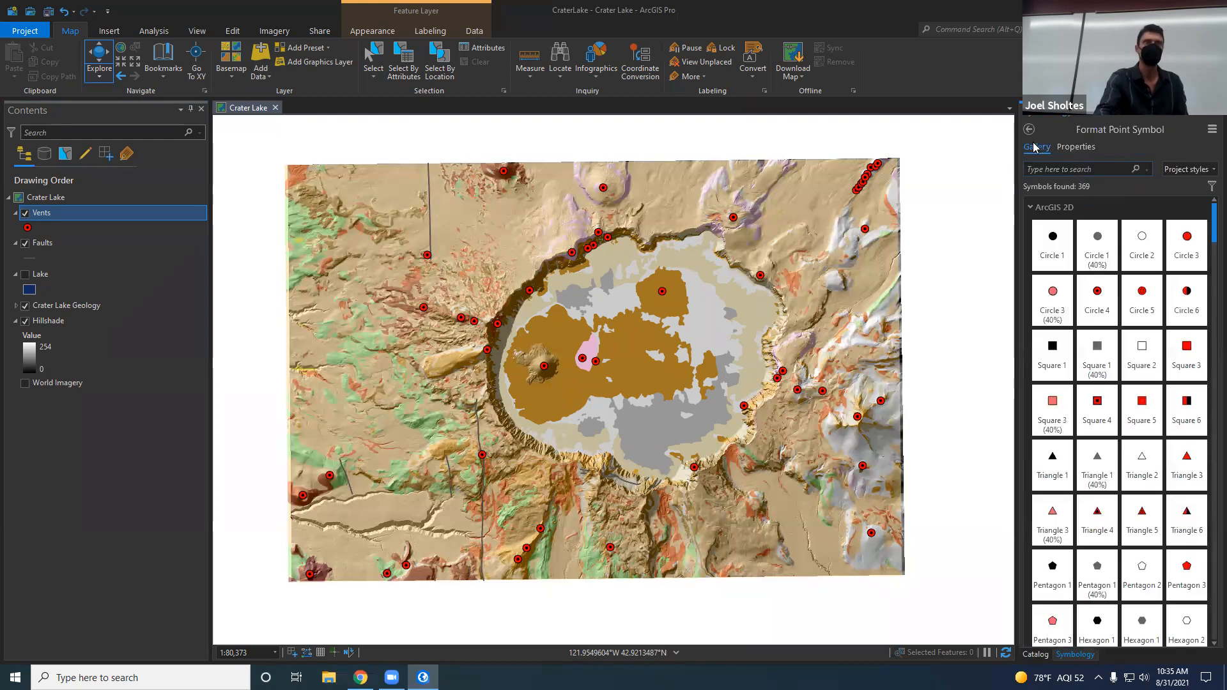
pyautogui.scroll(-5, 1097, 508)
pyautogui.scroll(-5, 1100, 512)
pyautogui.moveTo(1214, 337); pyautogui.dragTo(1209, 203)
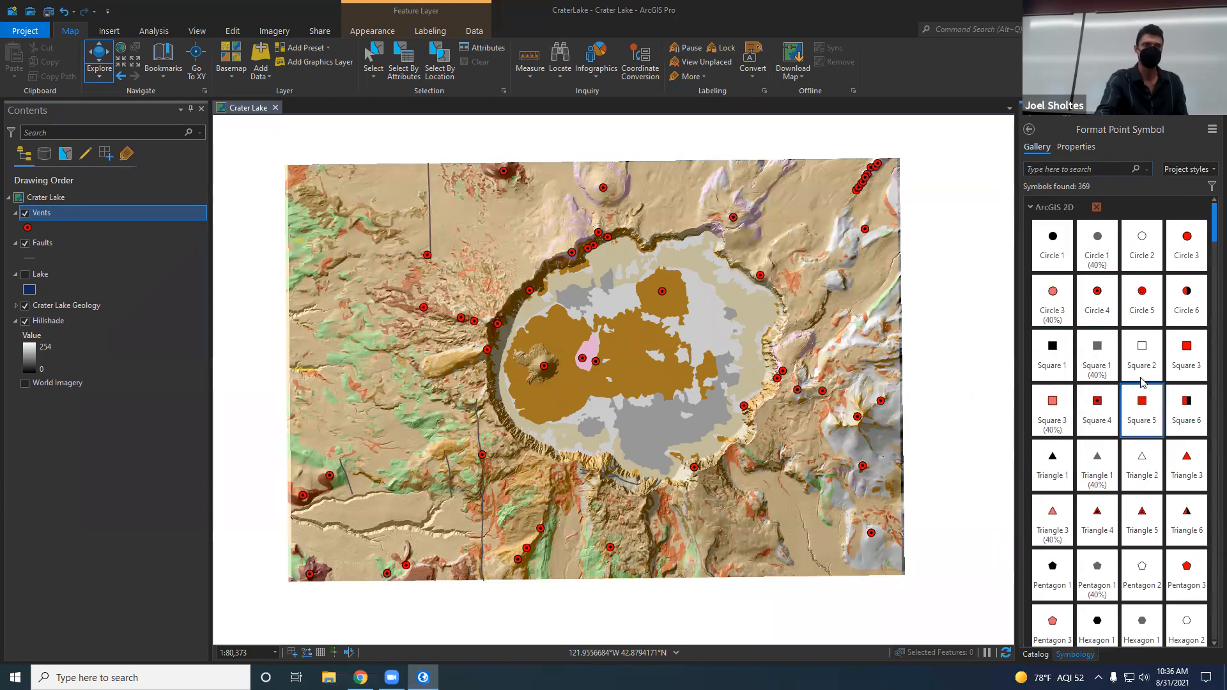
pyautogui.click(1100, 305)
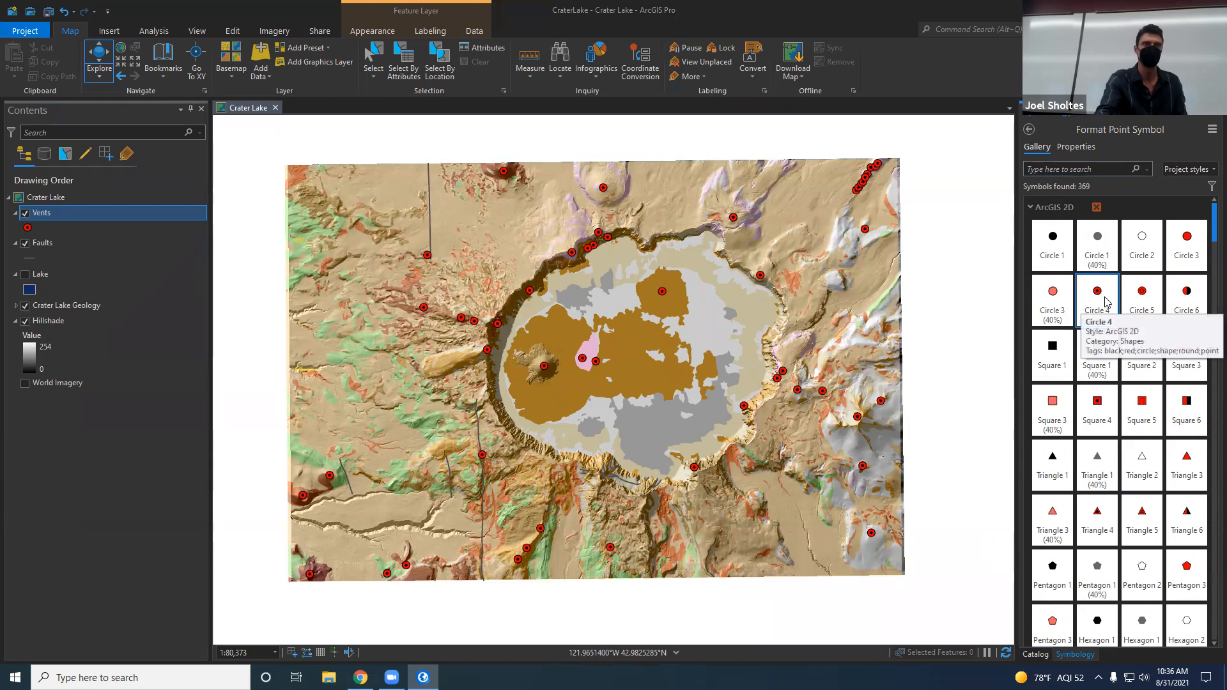
# Step: Recolor the Vents symbol dark red, set its size to 7 pt and apply the changes
pyautogui.click(1079, 149)
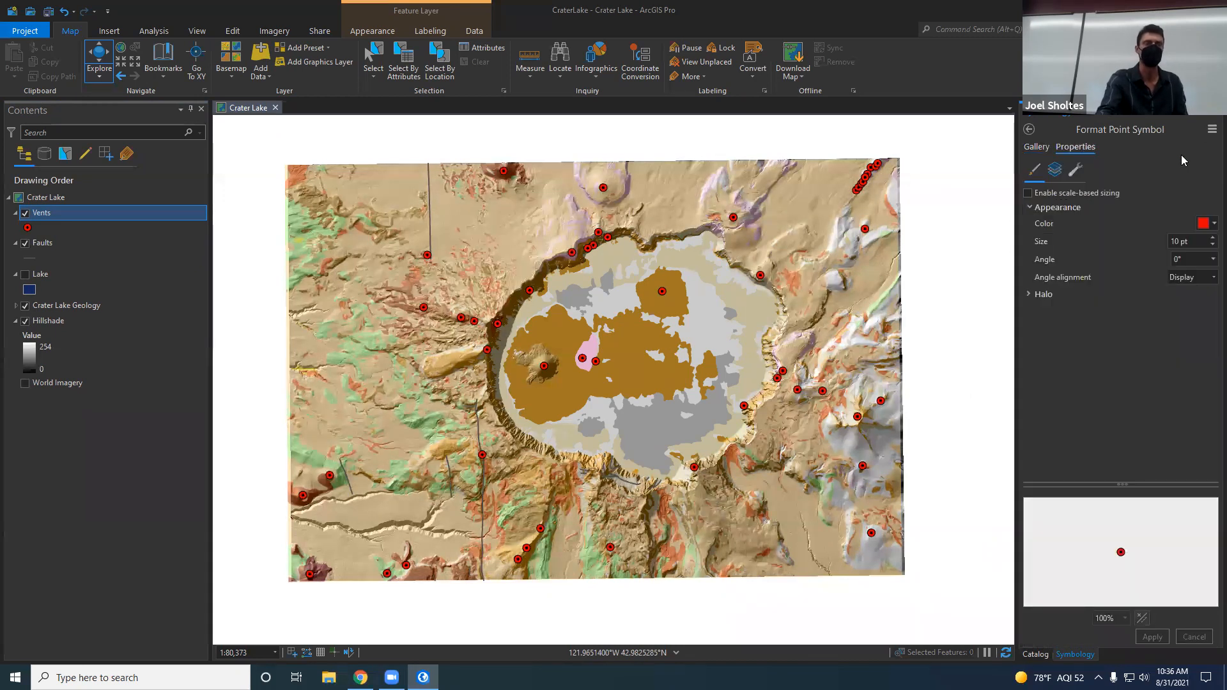
pyautogui.click(1037, 147)
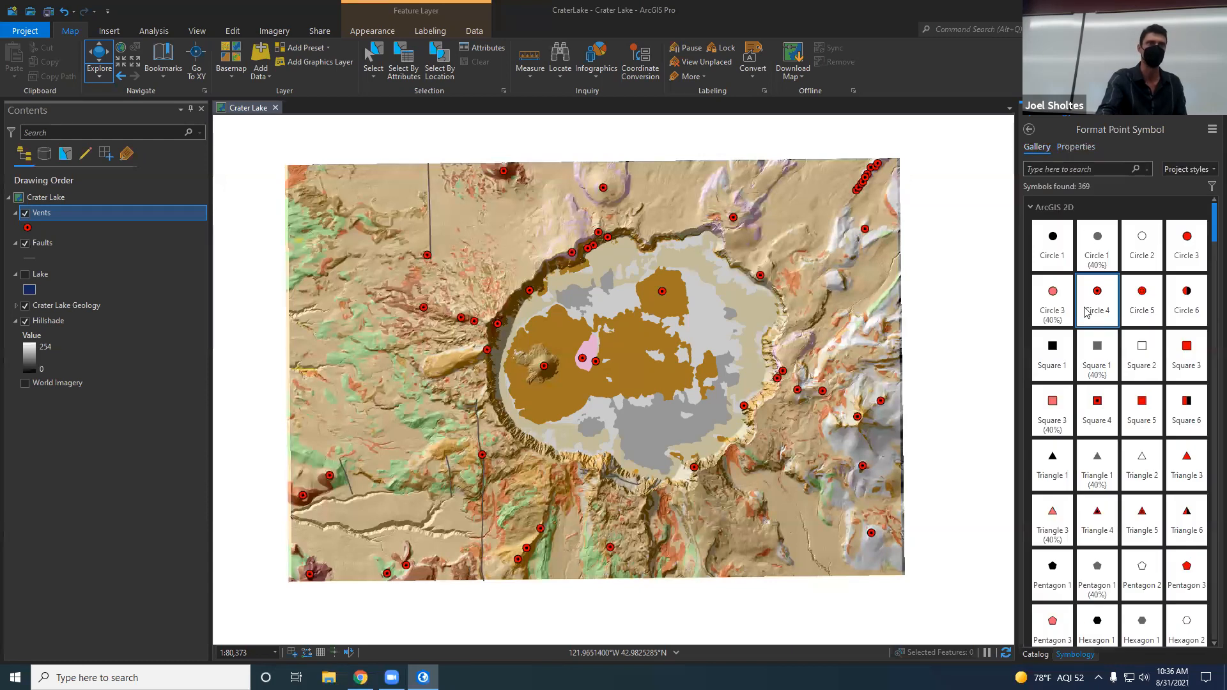
pyautogui.click(1076, 149)
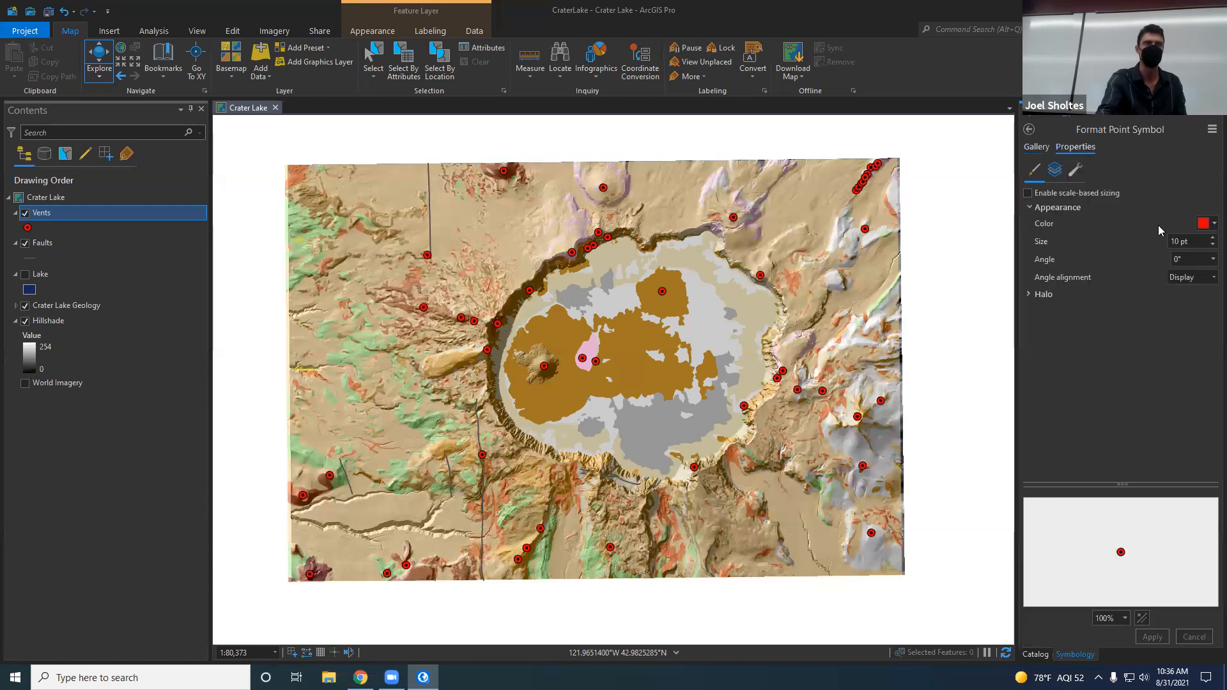
pyautogui.click(1208, 225)
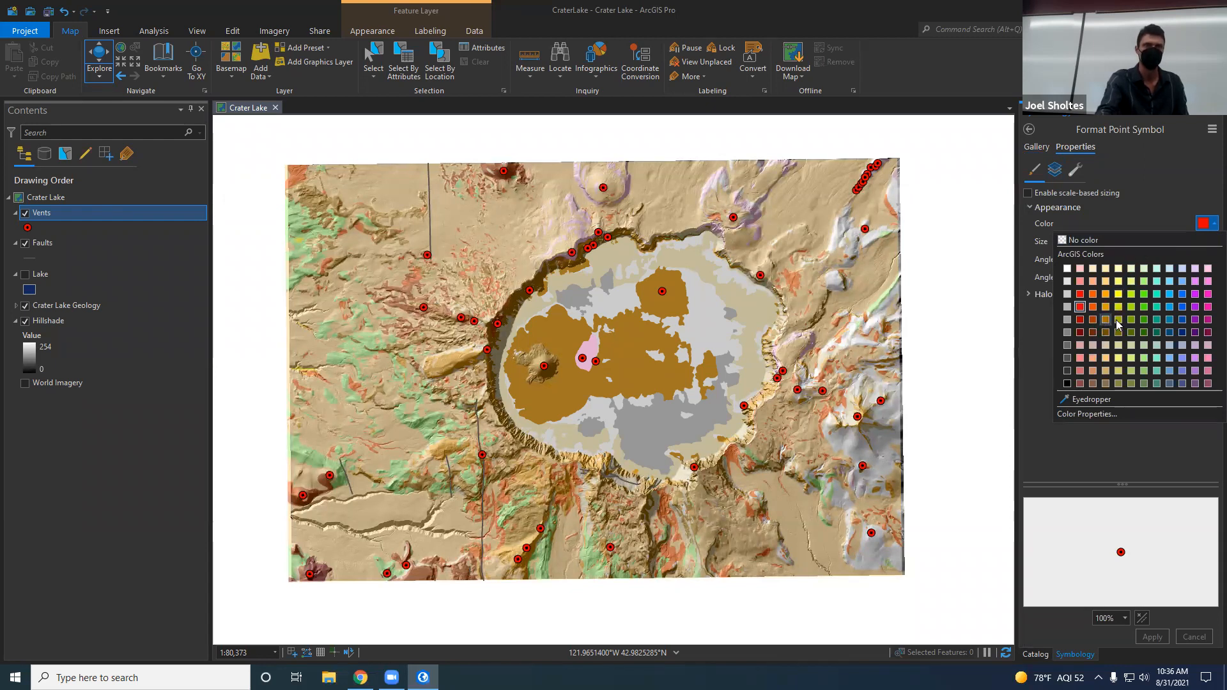
pyautogui.click(1081, 320)
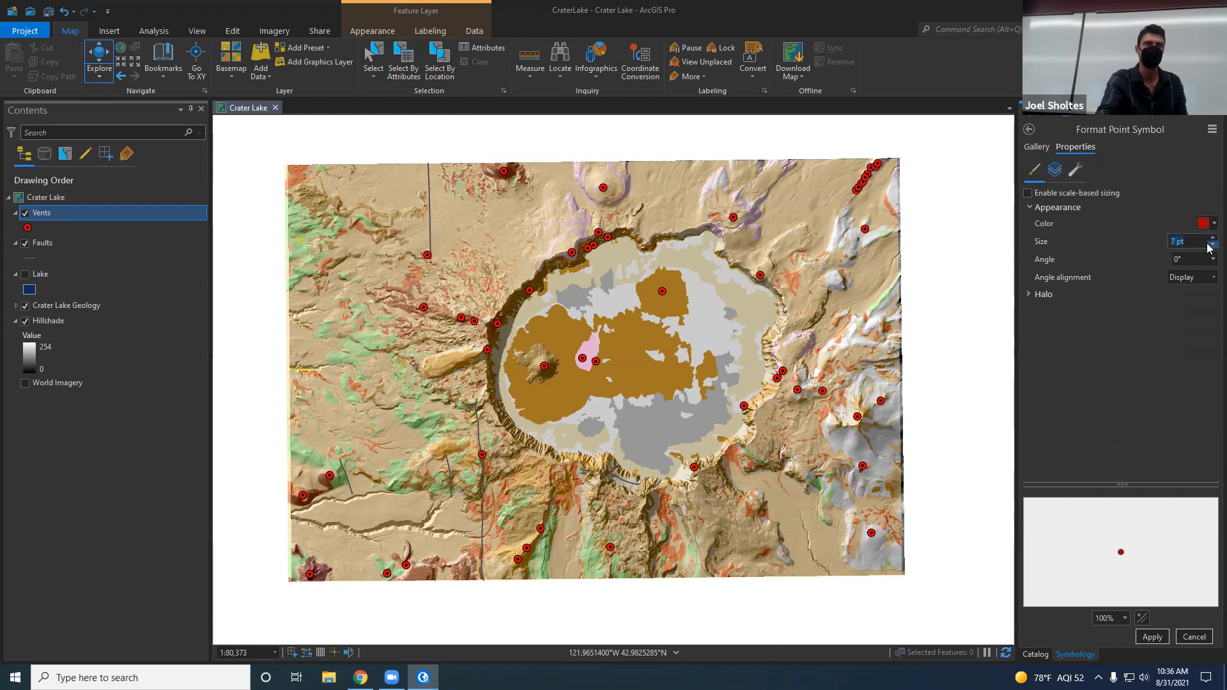
pyautogui.click(1044, 295)
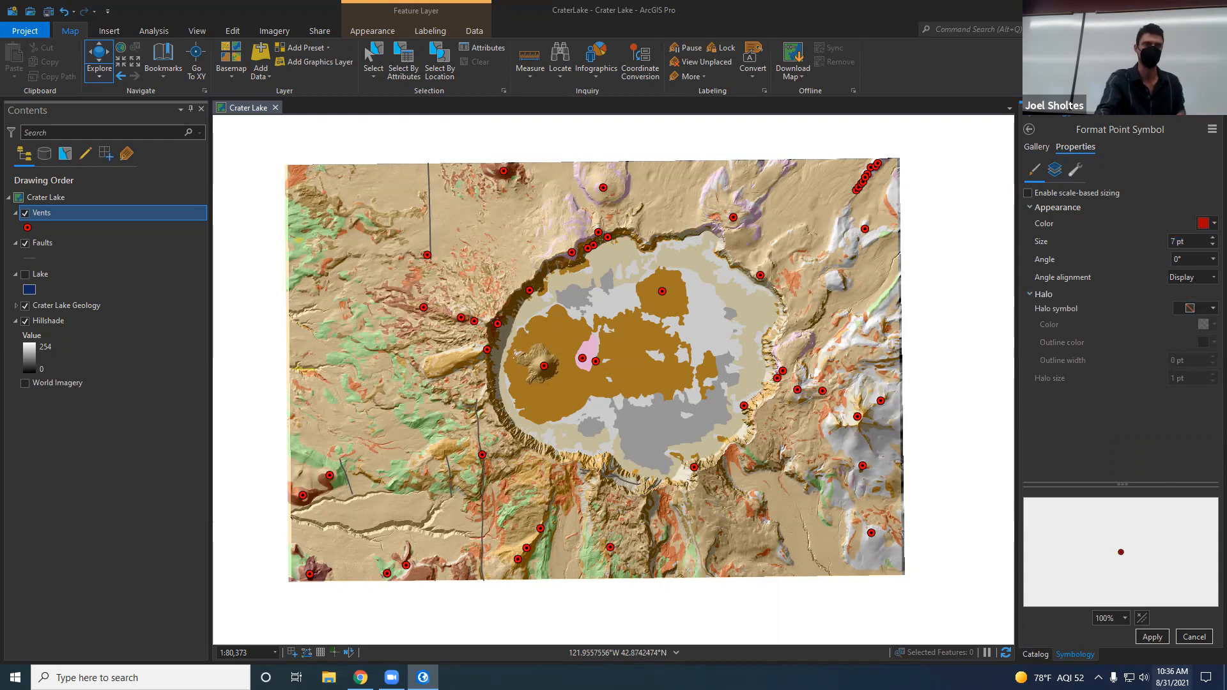
pyautogui.click(1153, 638)
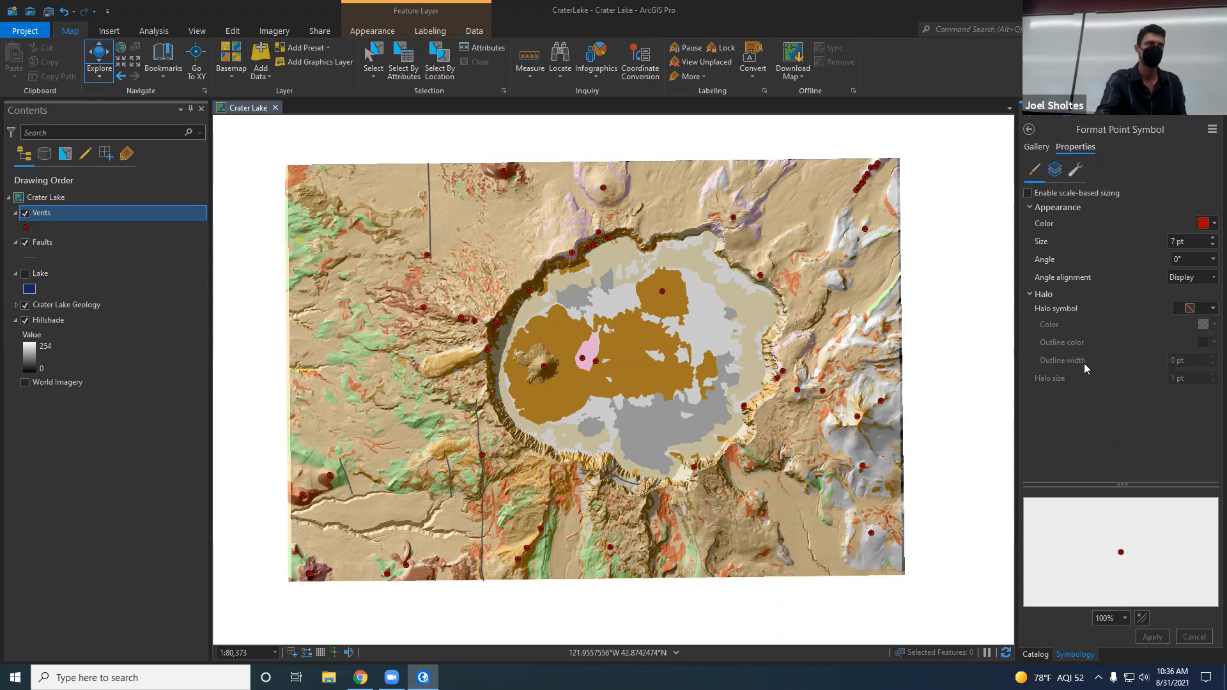
# Step: View the restyled vents on the map and bring up the symbol settings of the Vents and Faults layers
pyautogui.click(1037, 148)
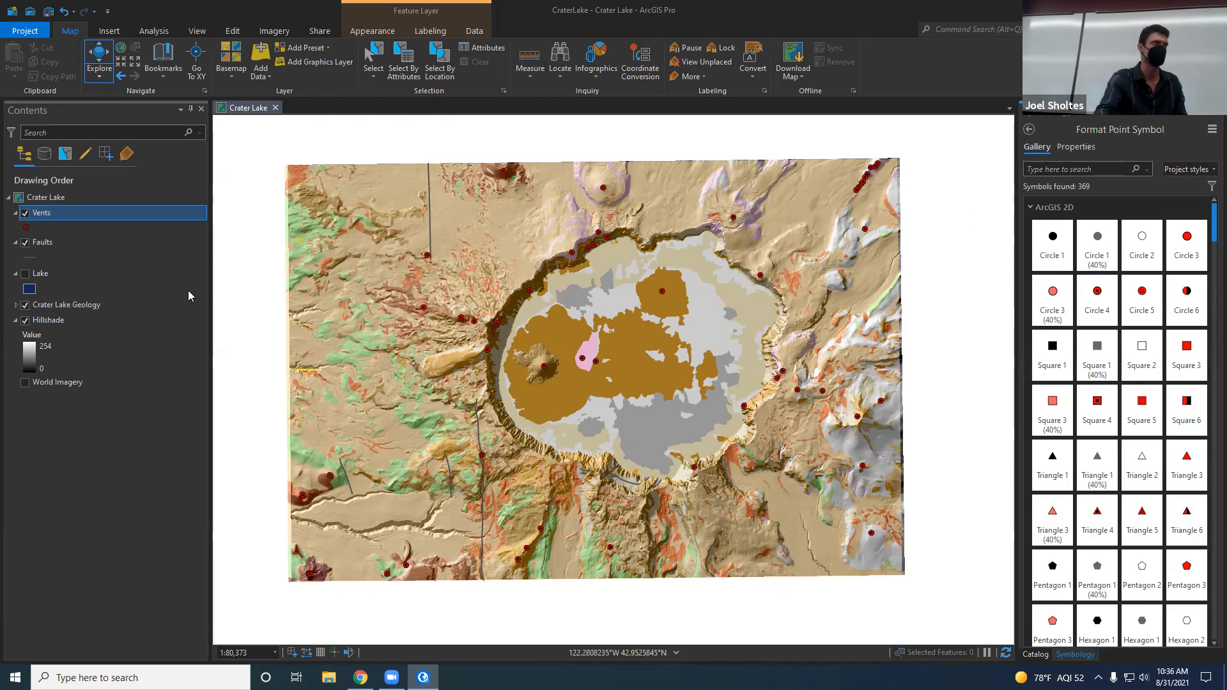
pyautogui.moveTo(561, 452); pyautogui.dragTo(530, 455)
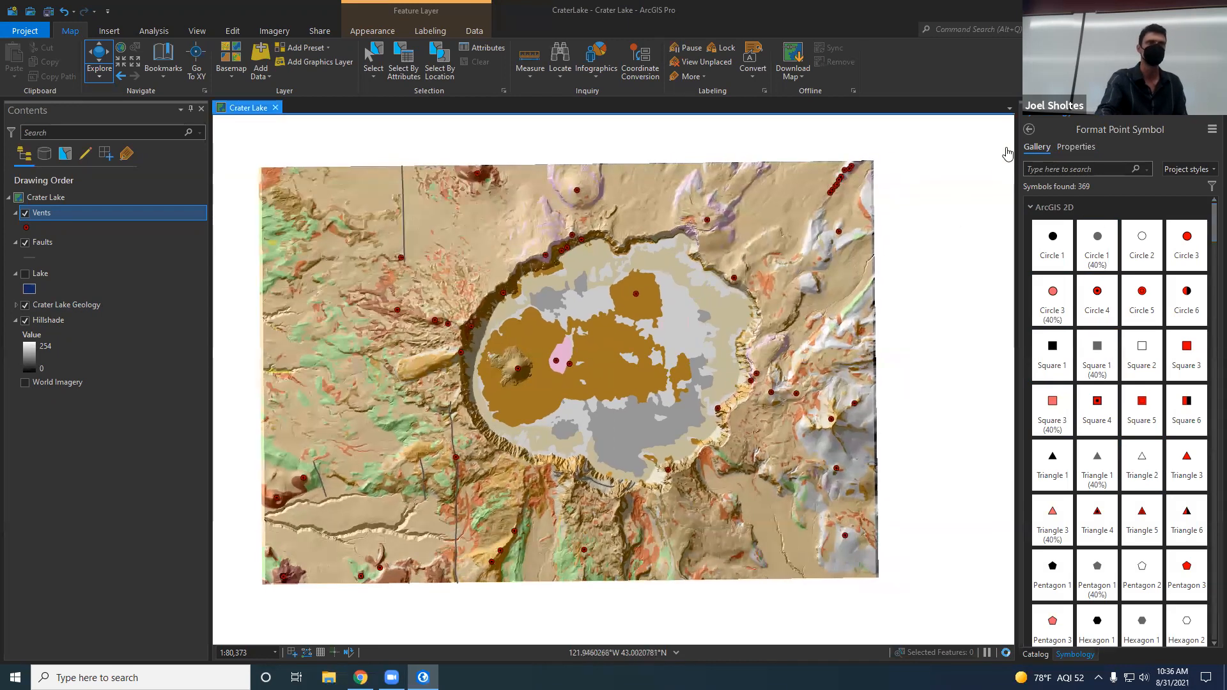
pyautogui.click(27, 227)
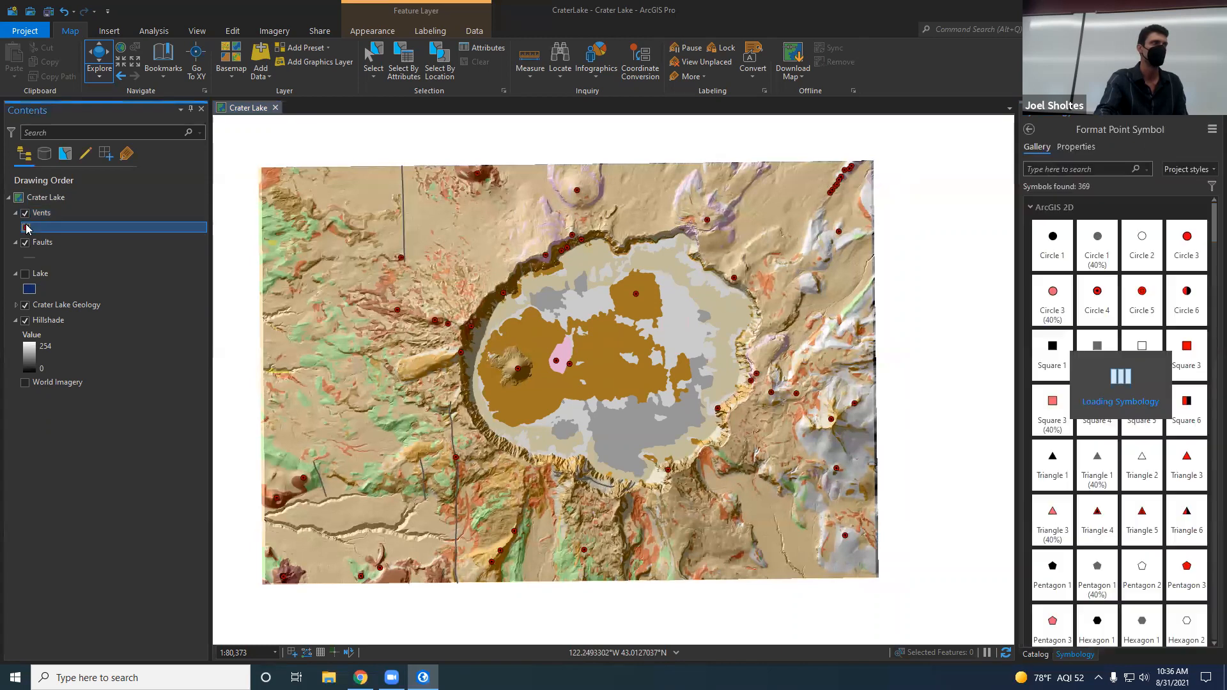
pyautogui.click(29, 258)
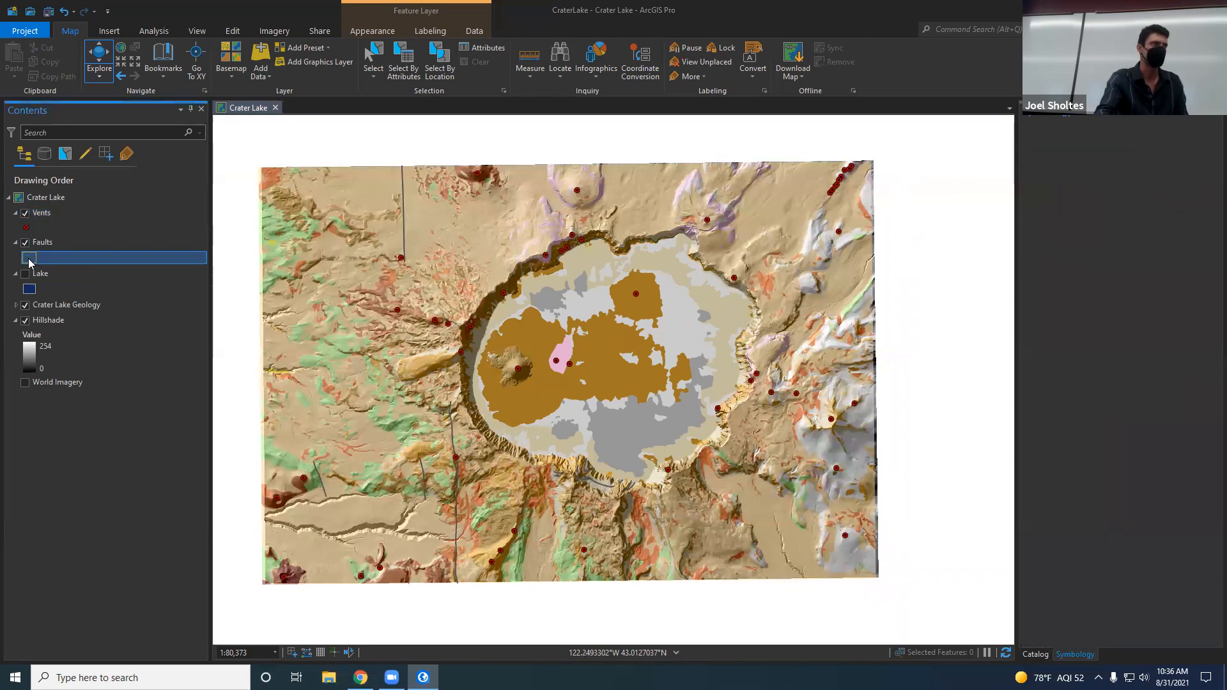
# Step: Open the Faults layer's attribute table, browse its LTYPE and Shape_Length records and close the table
pyautogui.click(50, 245)
pyautogui.rightClick(50, 245)
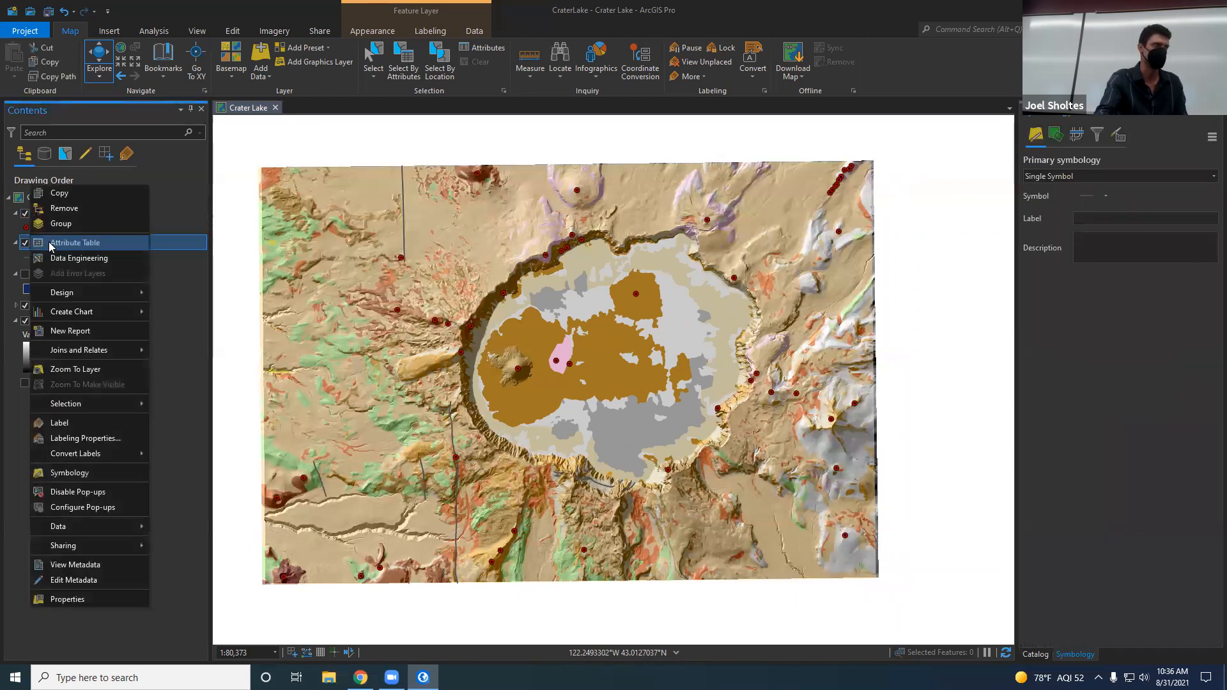
pyautogui.click(90, 243)
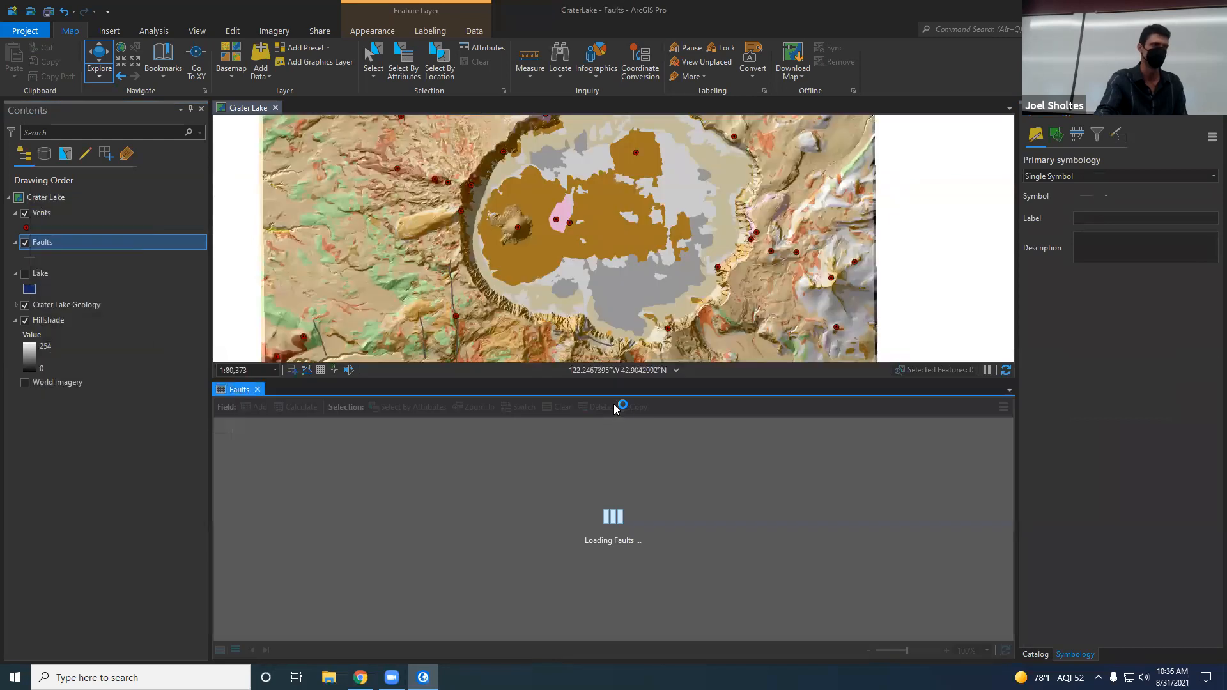
pyautogui.doubleClick(396, 427)
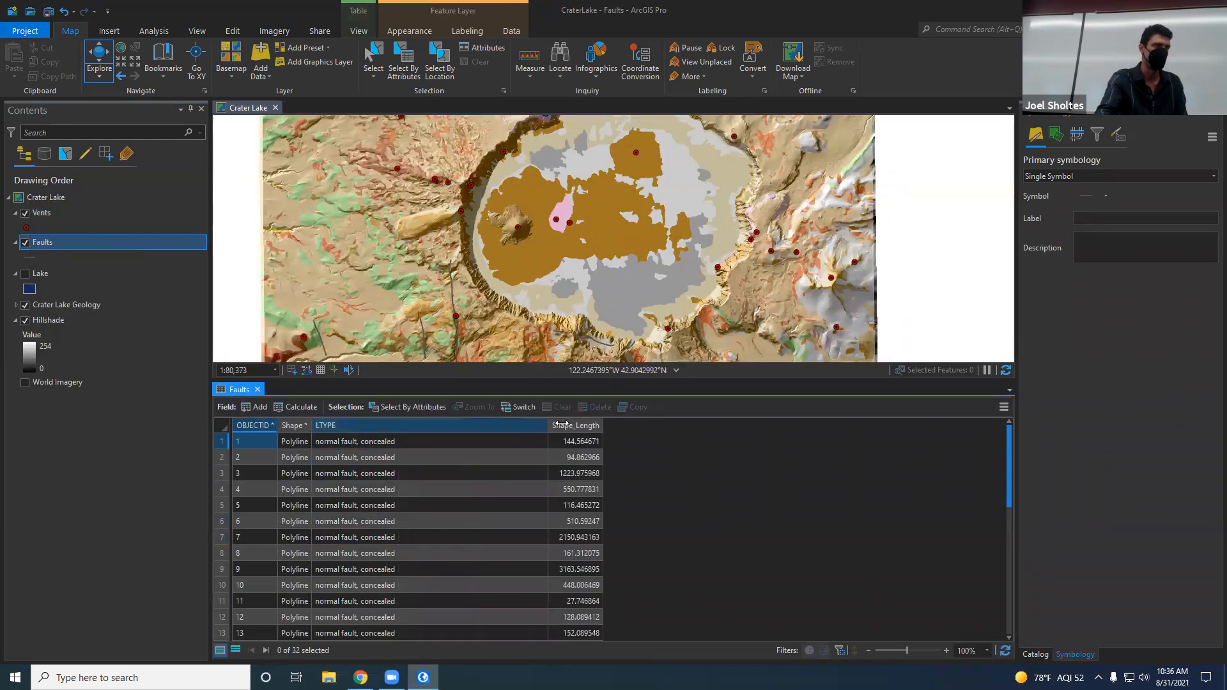
pyautogui.scroll(-7, 399, 551)
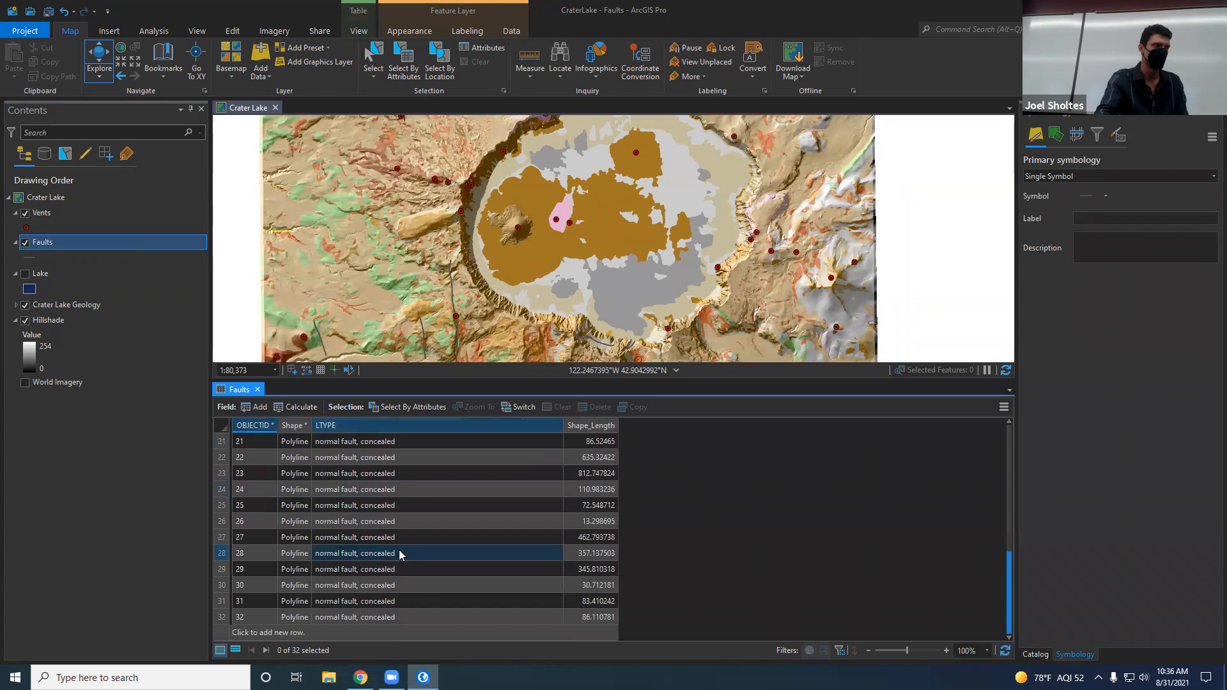
pyautogui.scroll(7, 399, 550)
pyautogui.scroll(-4, 397, 572)
pyautogui.scroll(4, 397, 572)
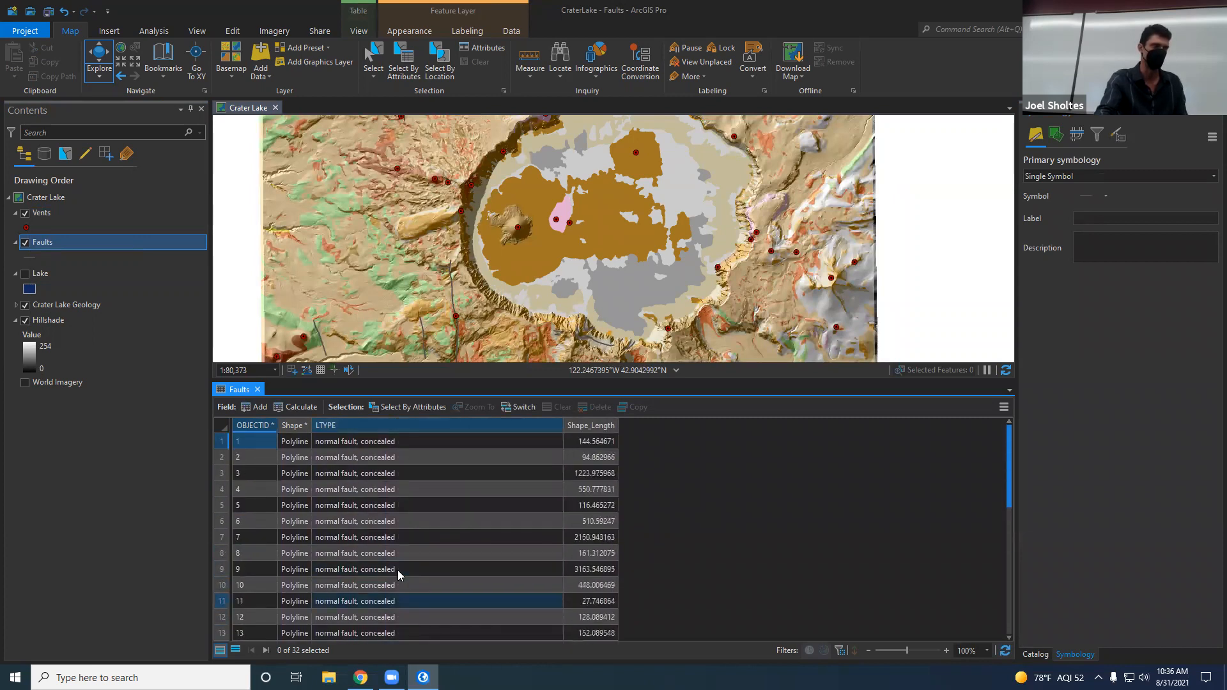
pyautogui.click(28, 228)
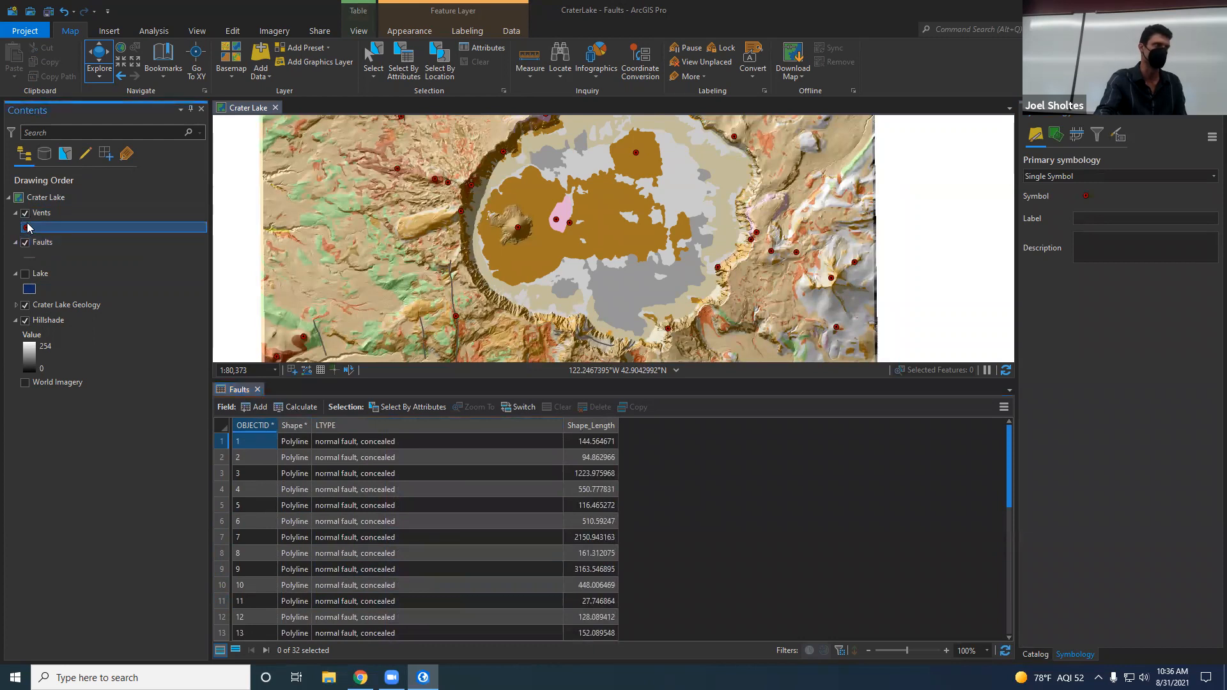
pyautogui.click(257, 389)
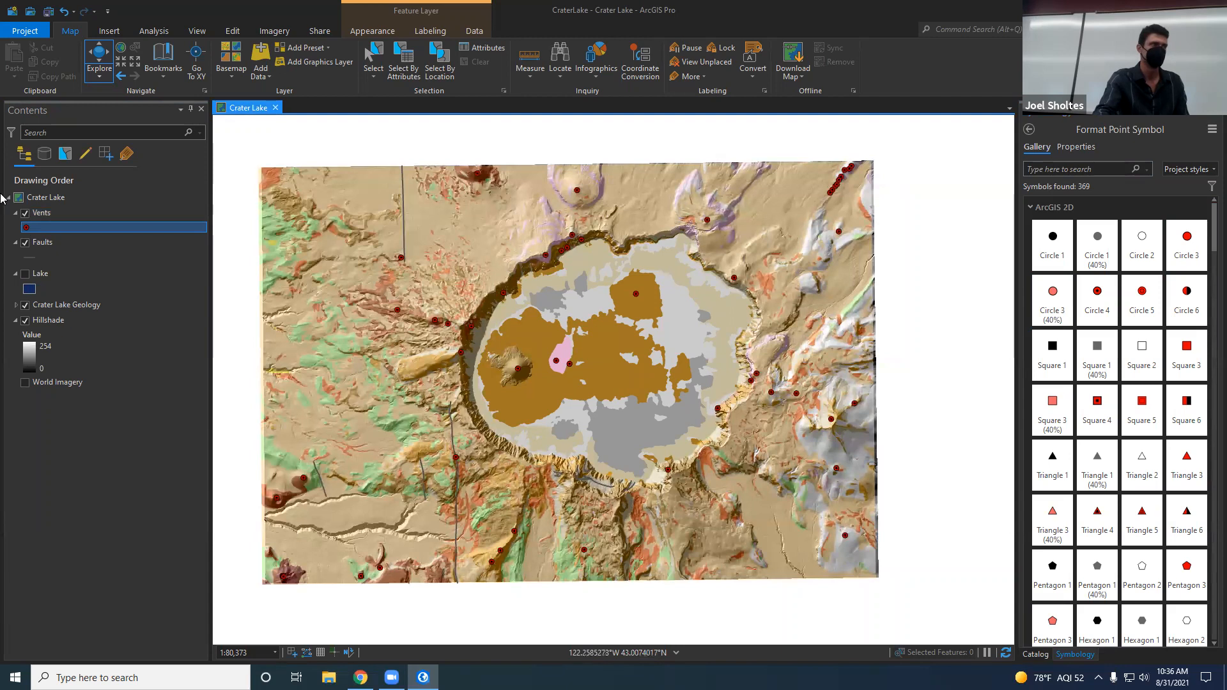
# Step: Symbolize the Vents layer with Unique Values based on the PTTYPE field
pyautogui.click(55, 217)
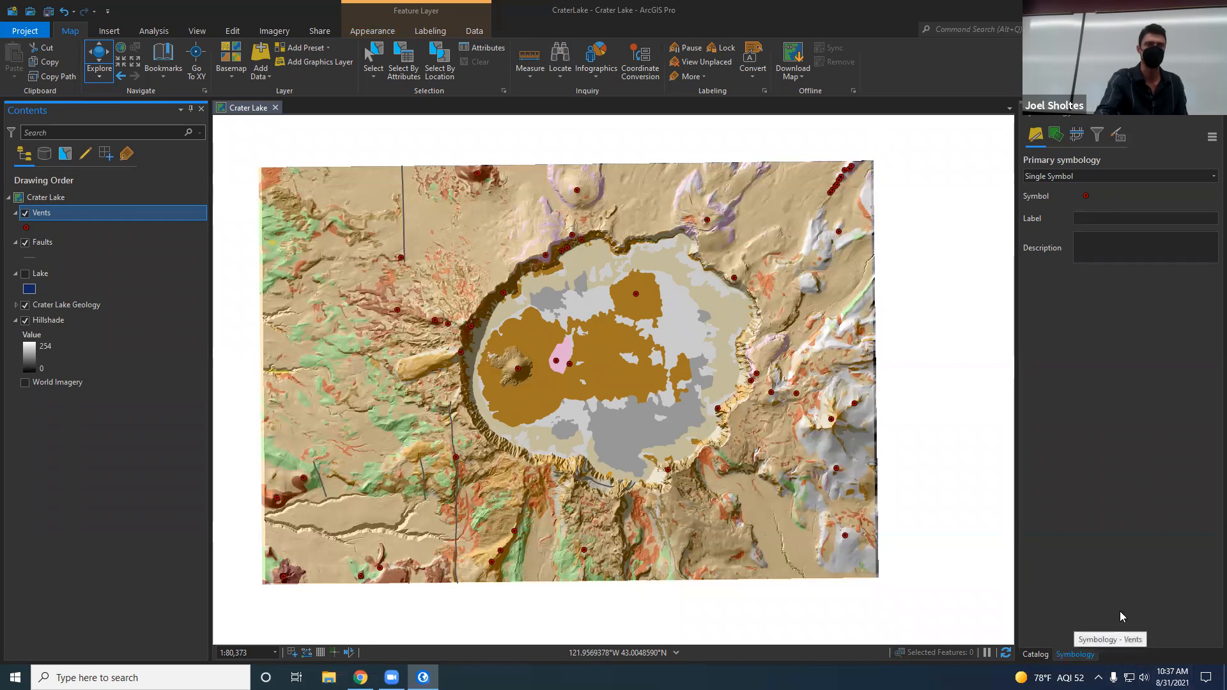
pyautogui.click(1072, 176)
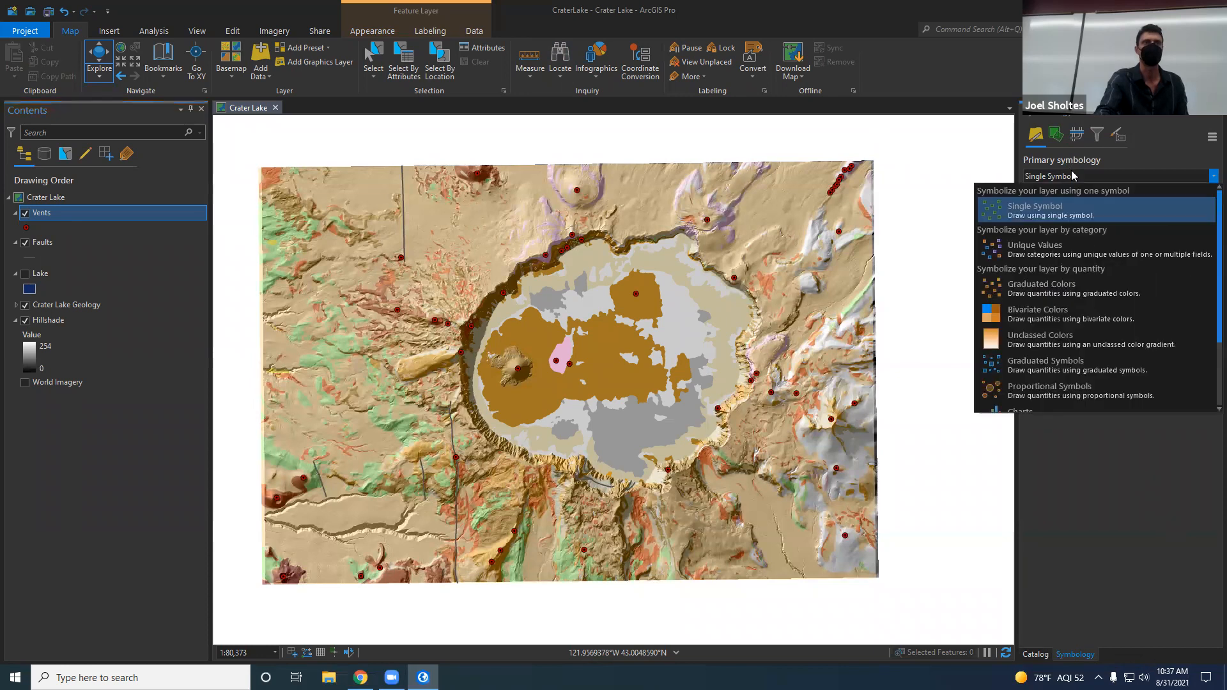
pyautogui.click(1083, 249)
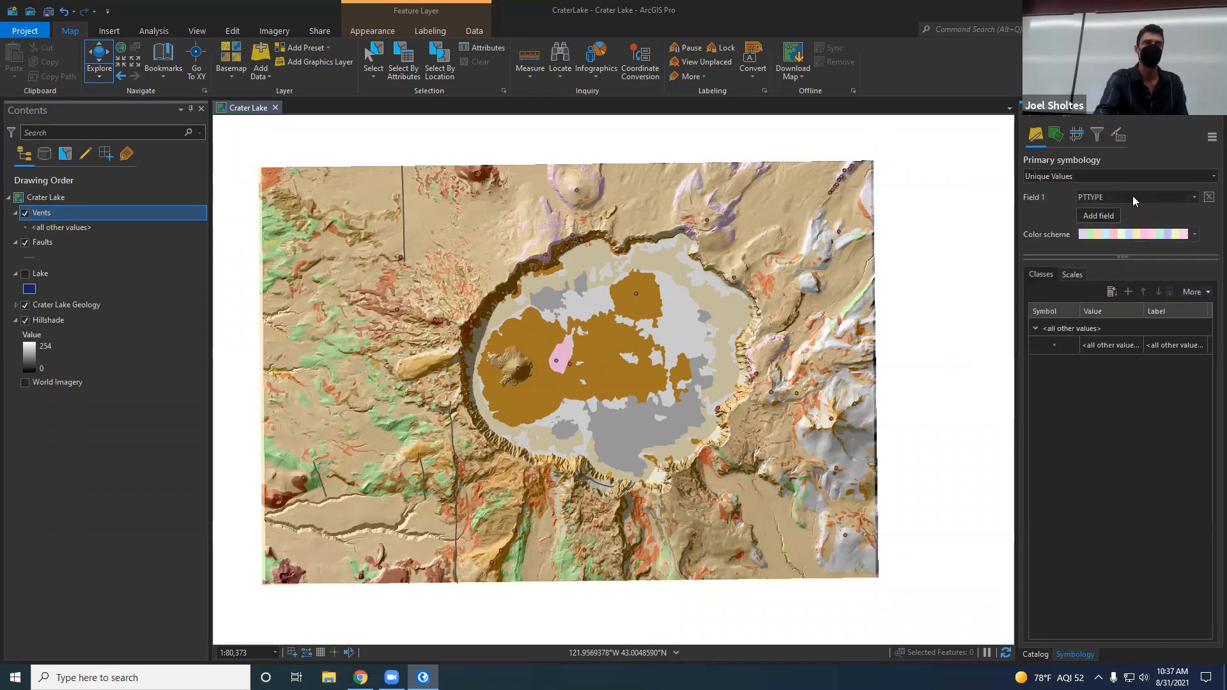
# Step: Bring up the unlisted PTTYPE values that can be added to the Vents layer's classes
pyautogui.click(1174, 199)
pyautogui.click(1174, 195)
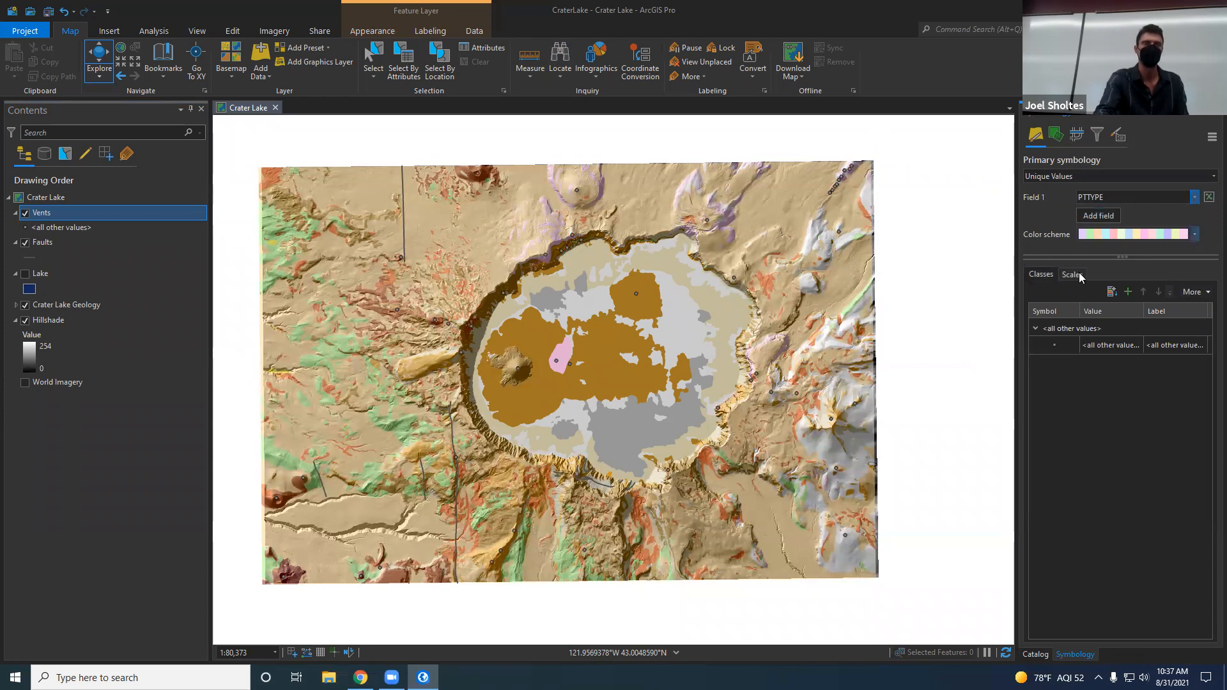
pyautogui.click(1128, 293)
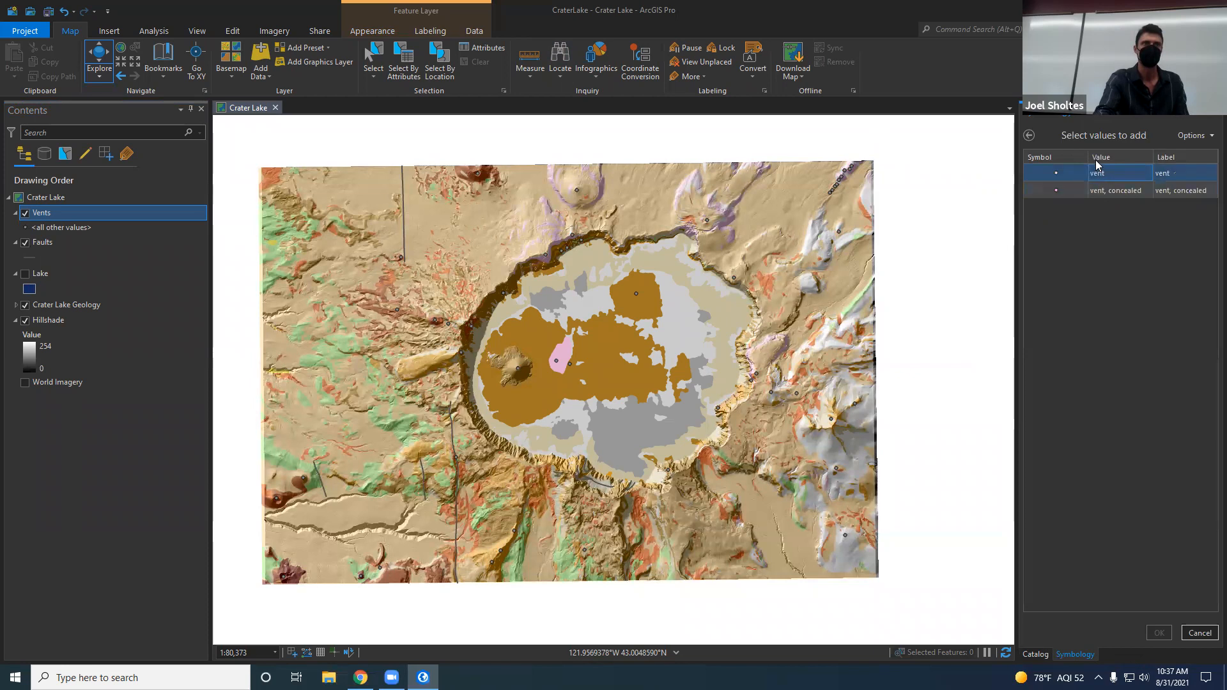
pyautogui.click(1029, 136)
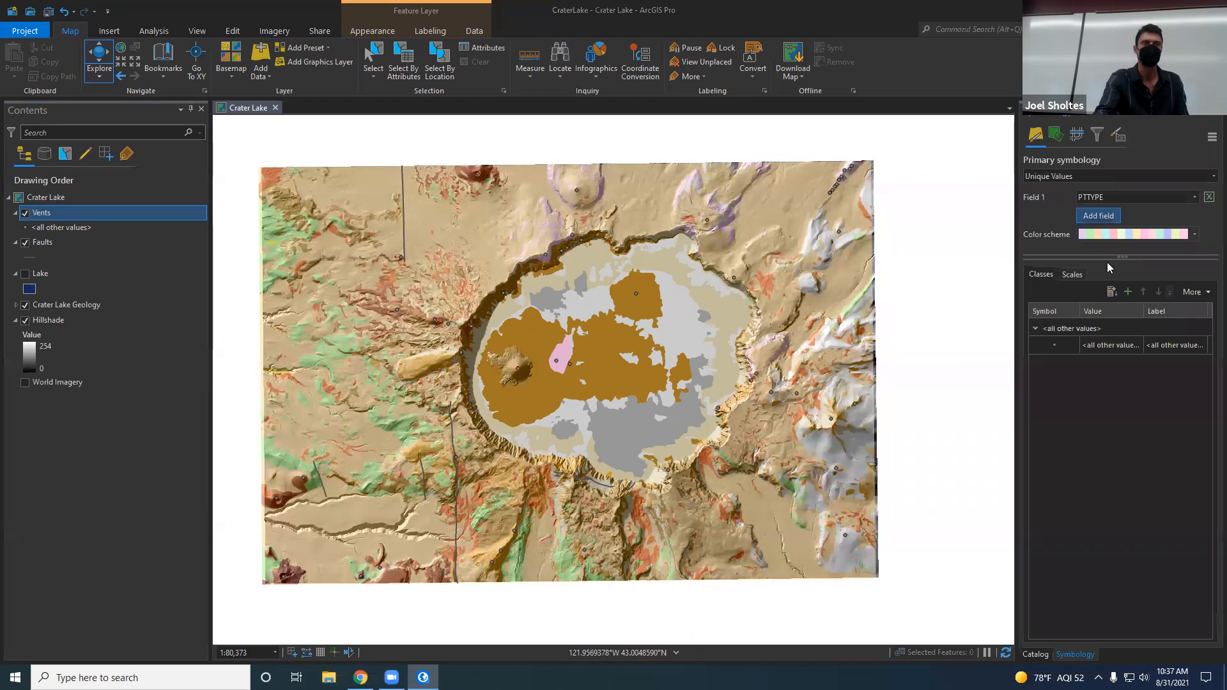
pyautogui.click(1128, 292)
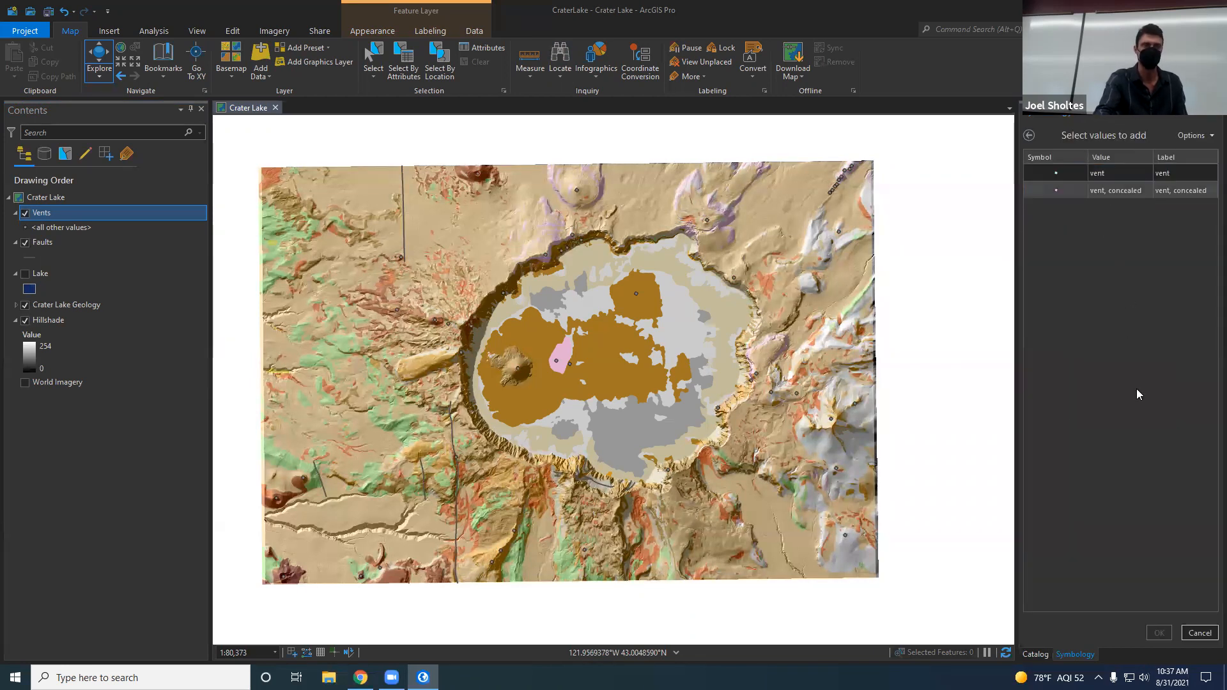
# Step: Assign the Circle 1 symbol to the unlisted values vent and vent, concealed
pyautogui.click(1061, 169)
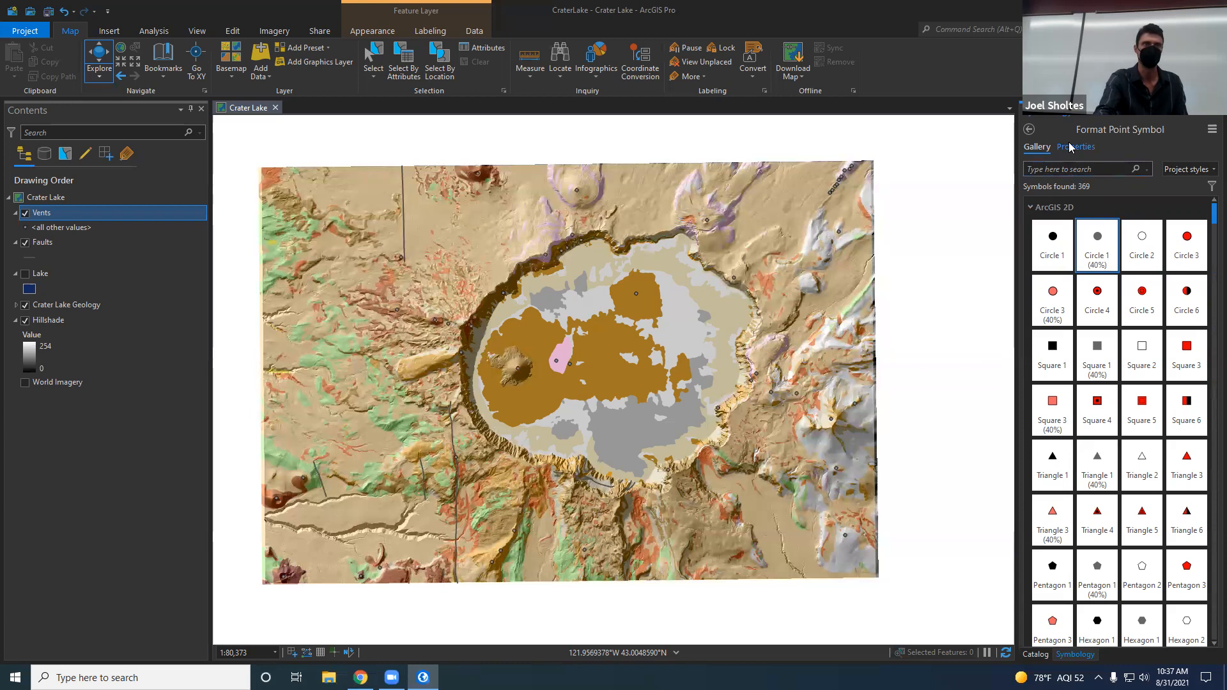
pyautogui.click(1030, 130)
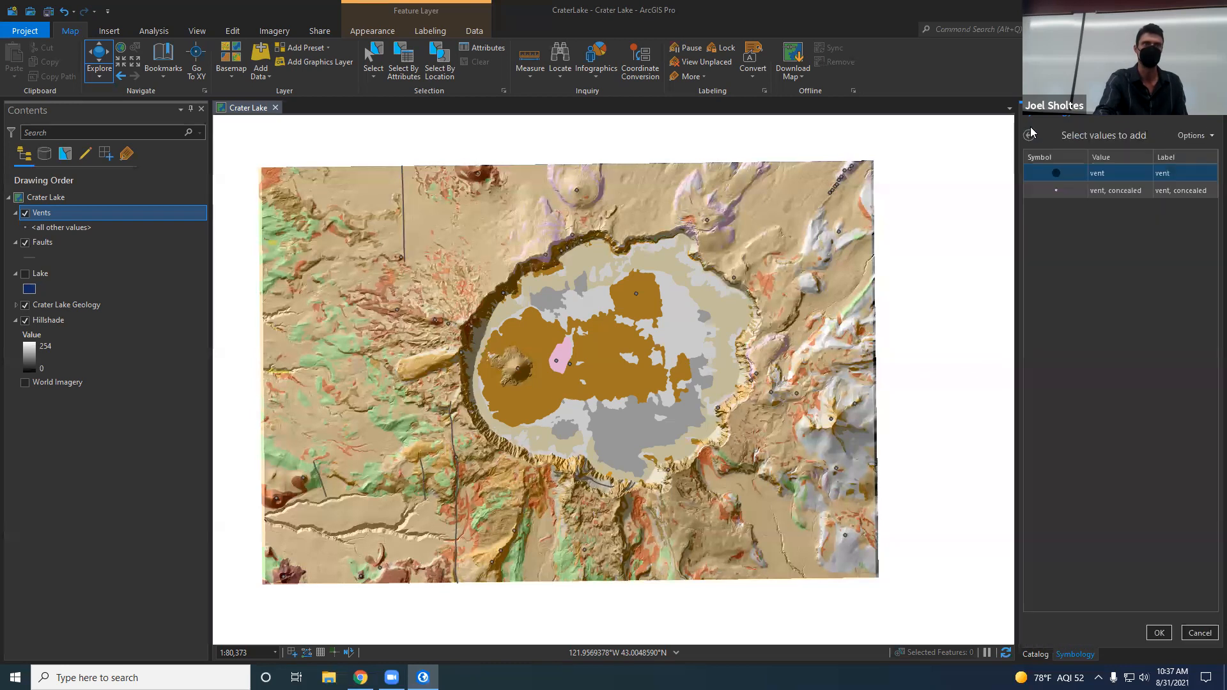
pyautogui.click(1064, 189)
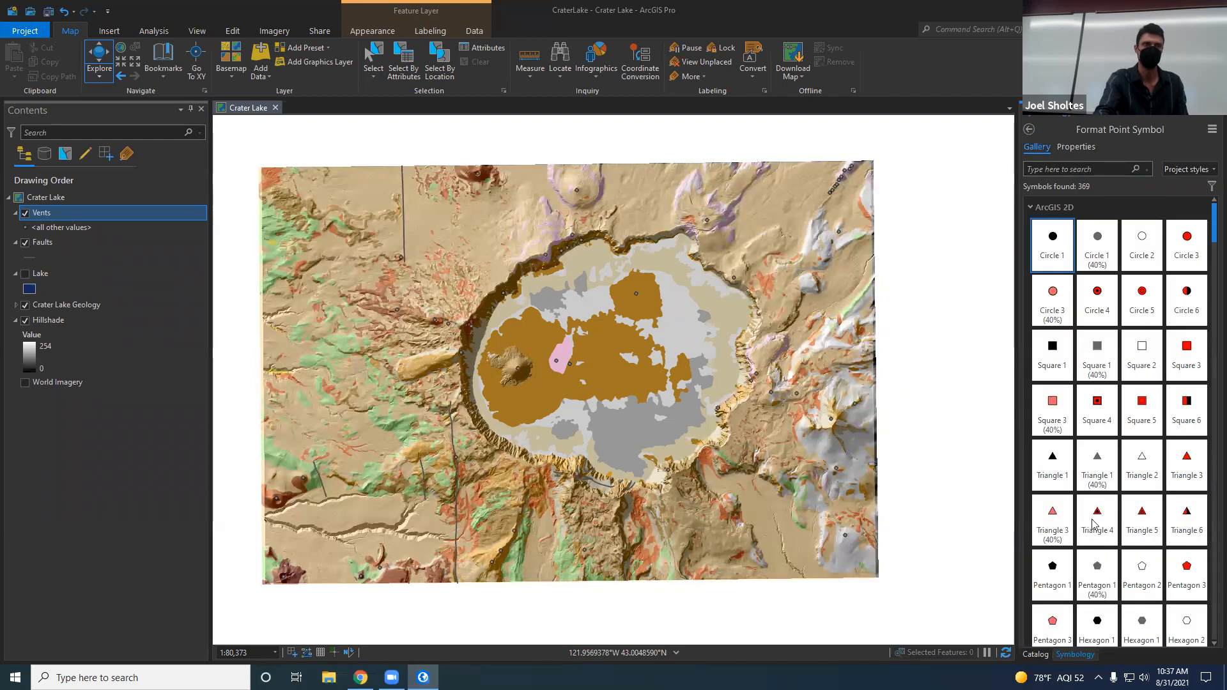
pyautogui.click(1029, 129)
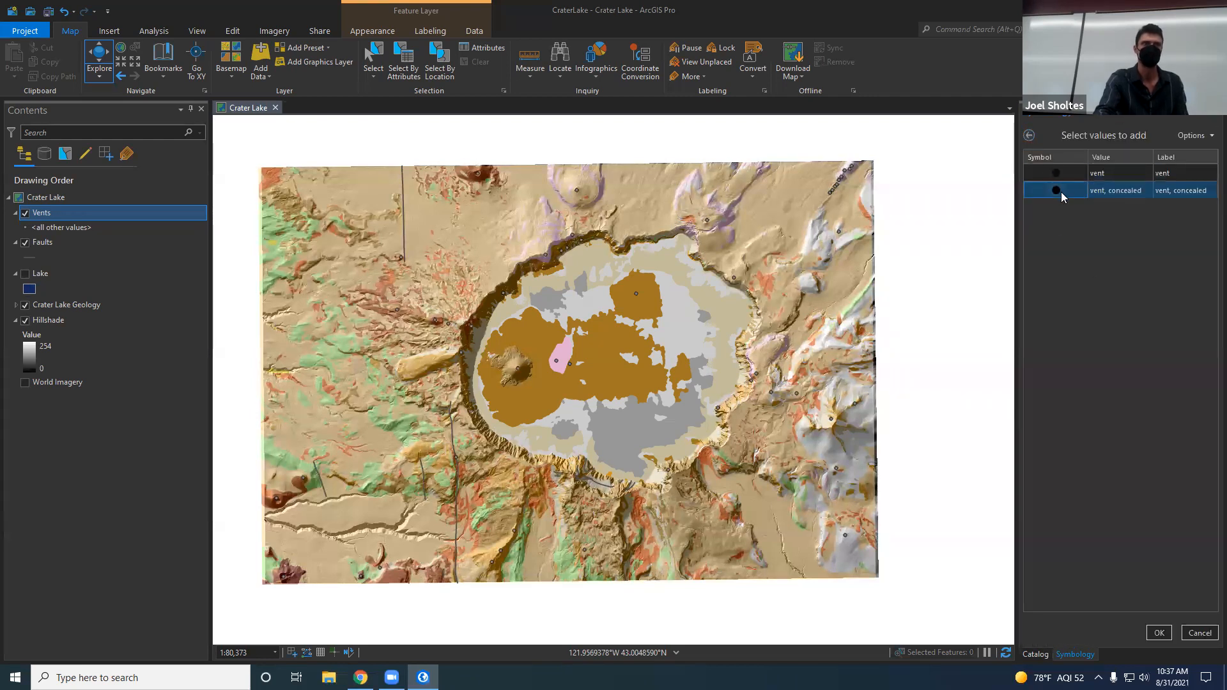
# Step: Recolor the vent, concealed symbol dark gray, apply it and add that value to the Vents layer's PTTYPE classes
pyautogui.click(1061, 191)
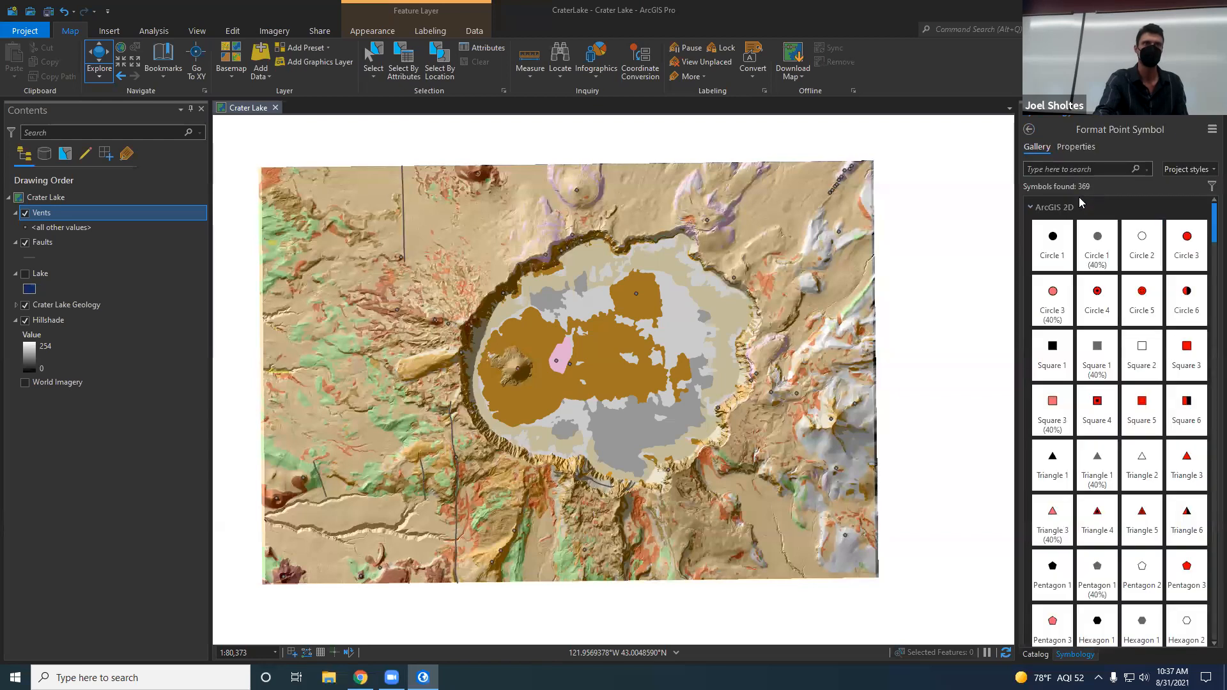
pyautogui.click(1078, 147)
pyautogui.click(1209, 221)
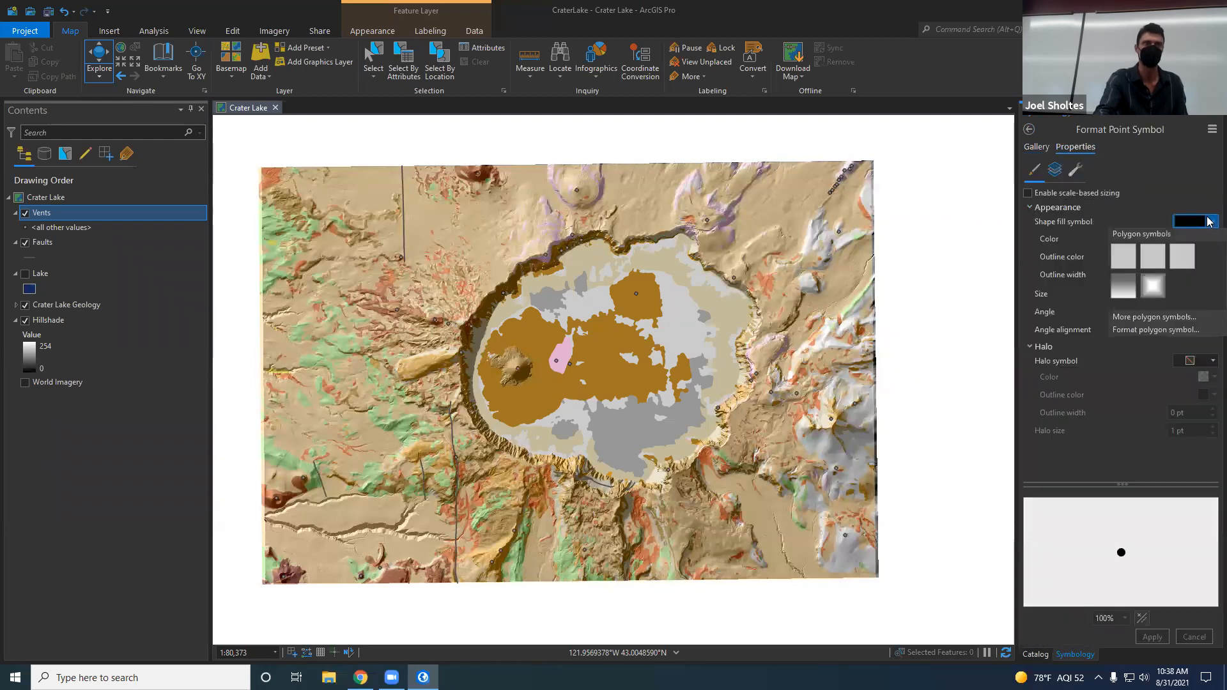
pyautogui.click(1175, 196)
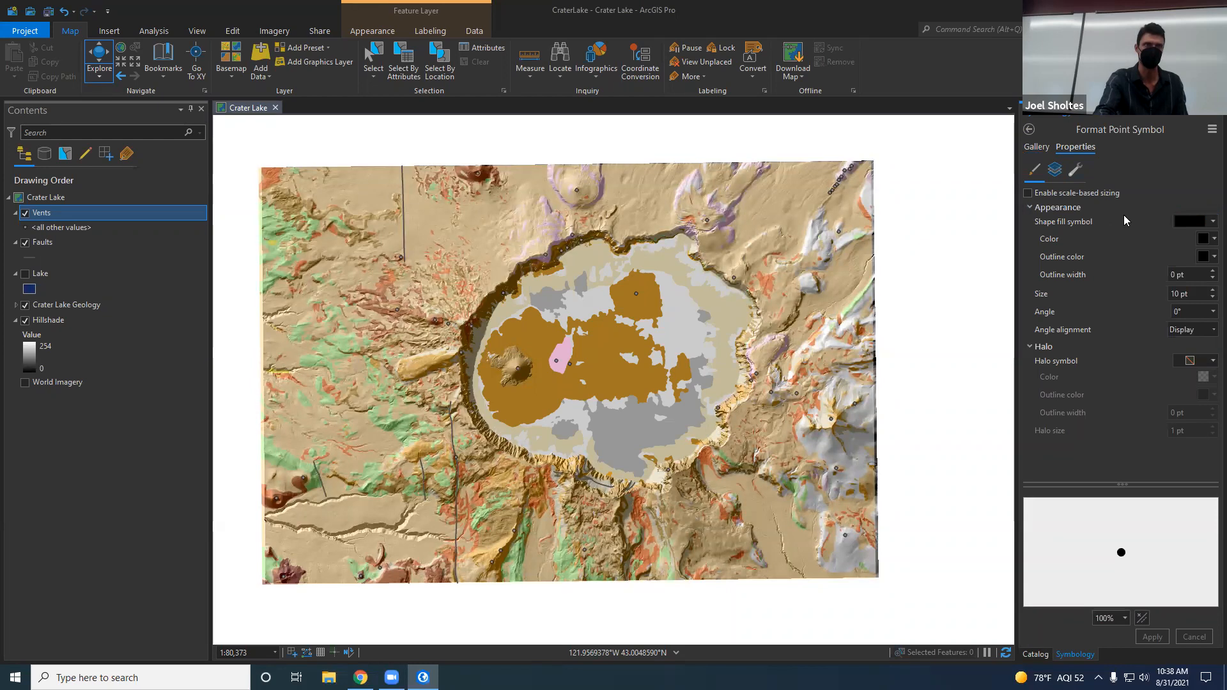
pyautogui.click(1209, 239)
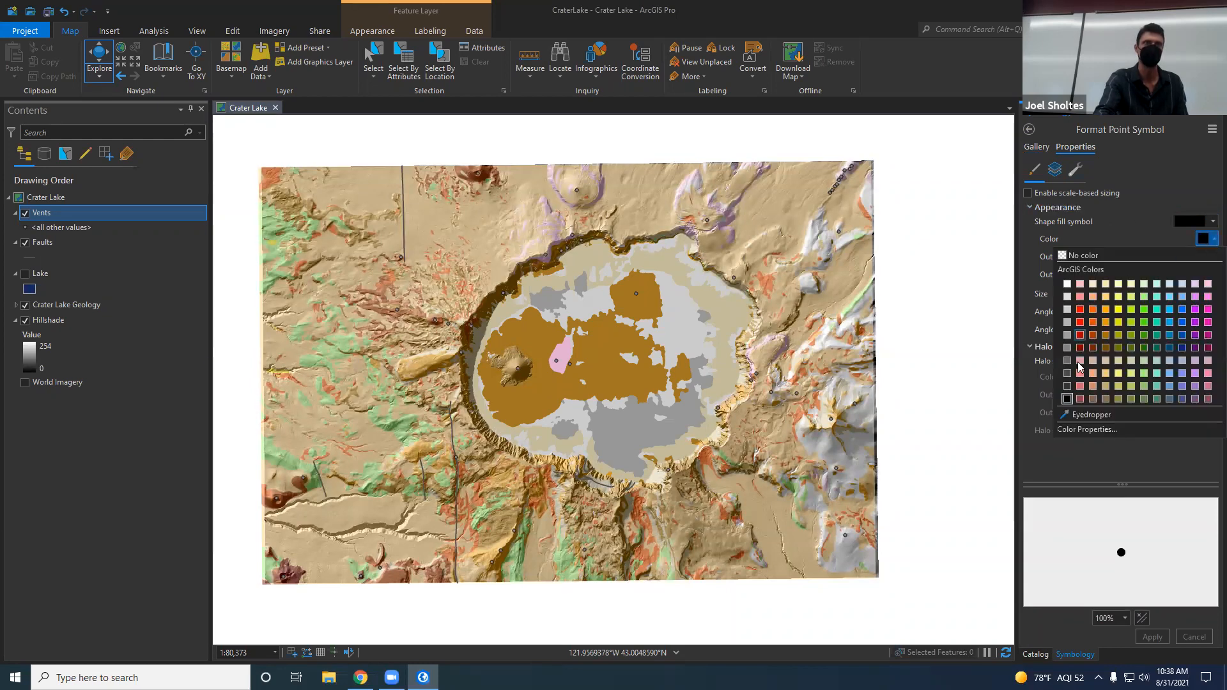
pyautogui.click(1068, 386)
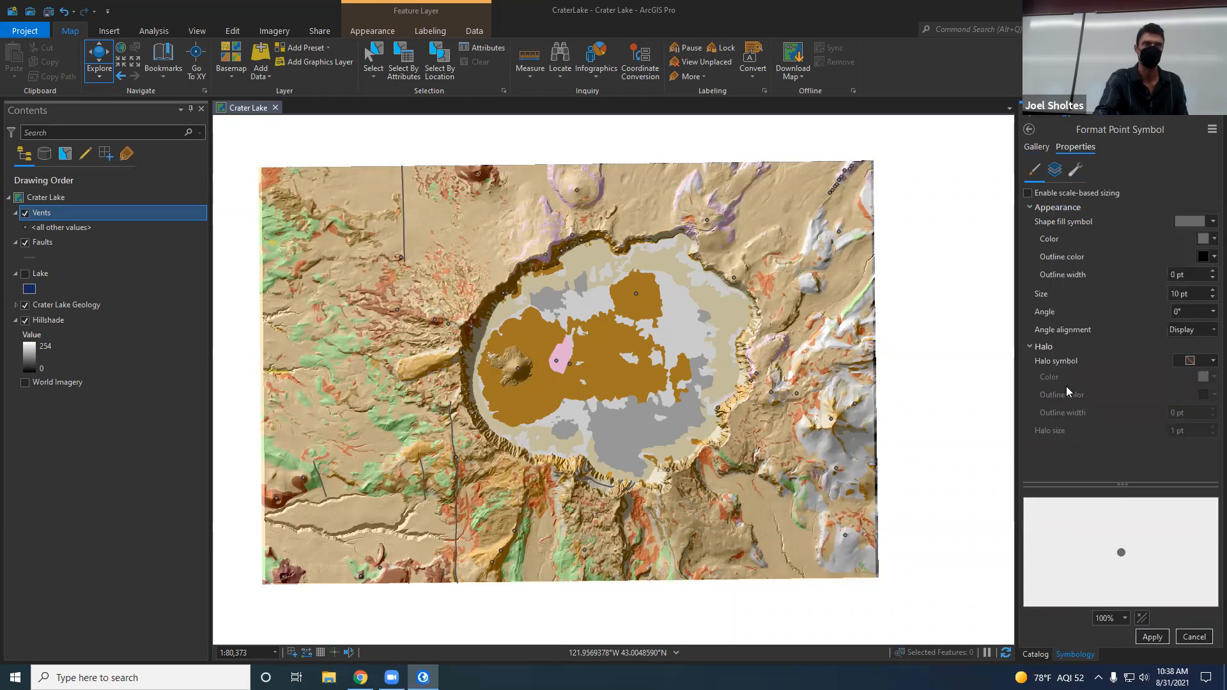
pyautogui.click(1151, 638)
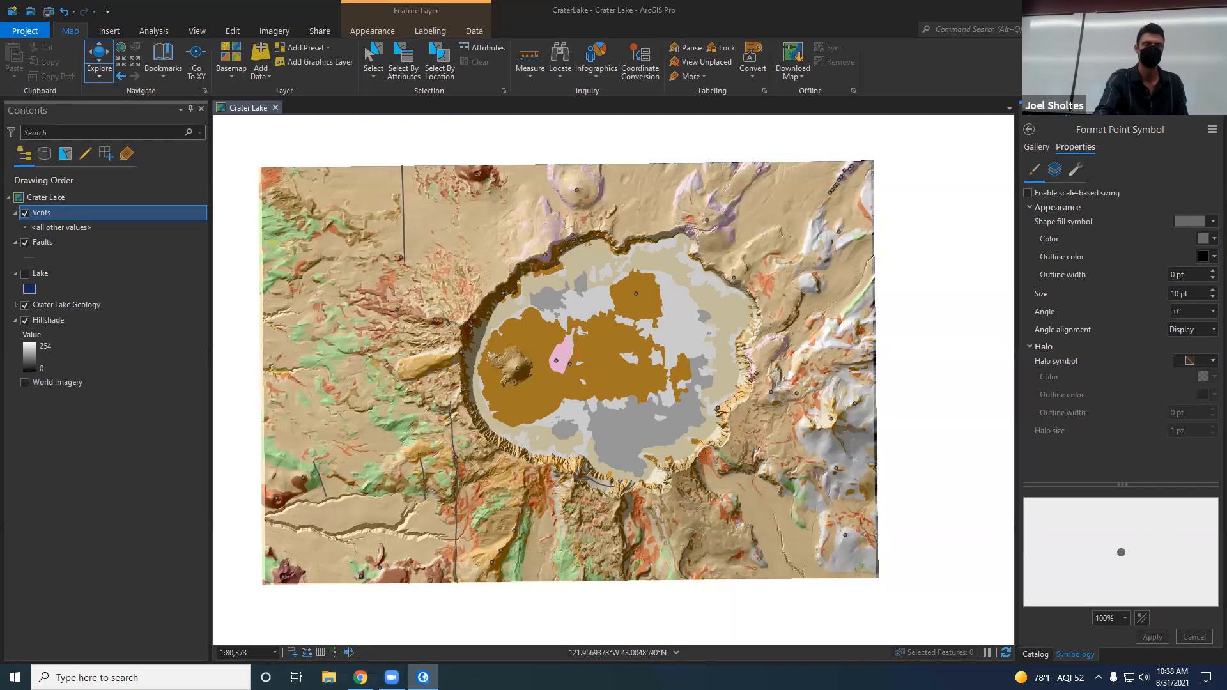
pyautogui.click(1030, 130)
pyautogui.click(1159, 633)
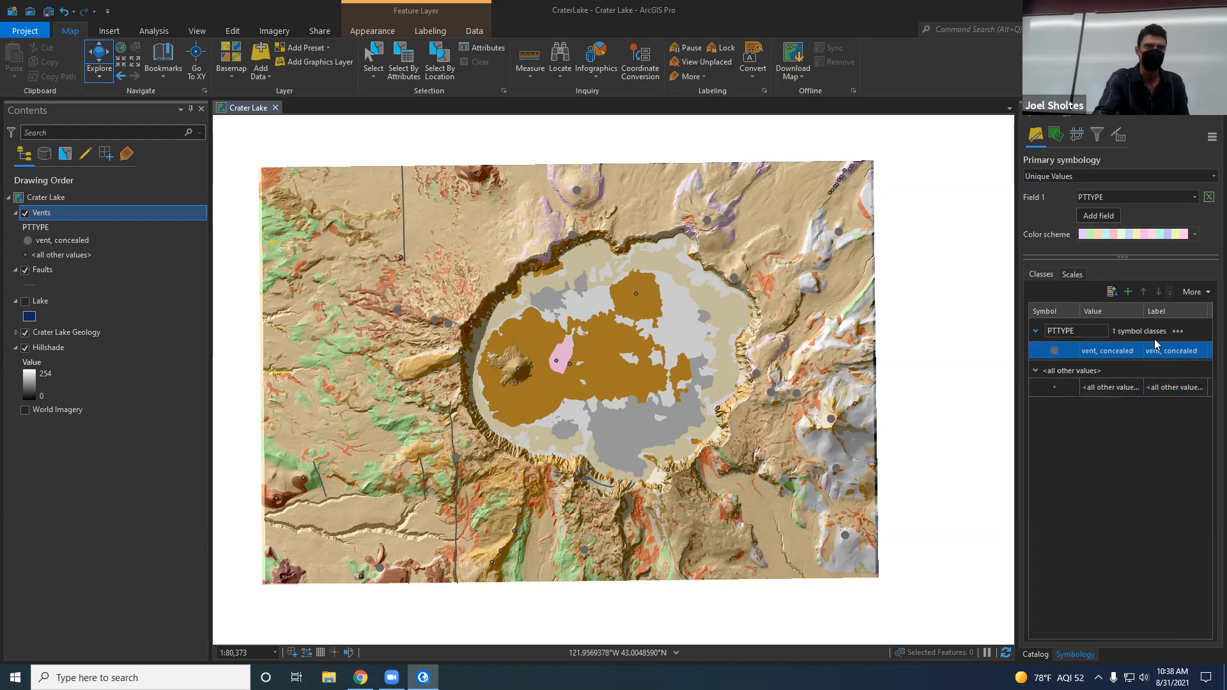
# Step: Check the options of the PTTYPE class group and the point symbol settings of the <all other values> class
pyautogui.click(1179, 332)
pyautogui.click(1166, 475)
pyautogui.click(1056, 388)
pyautogui.click(1059, 389)
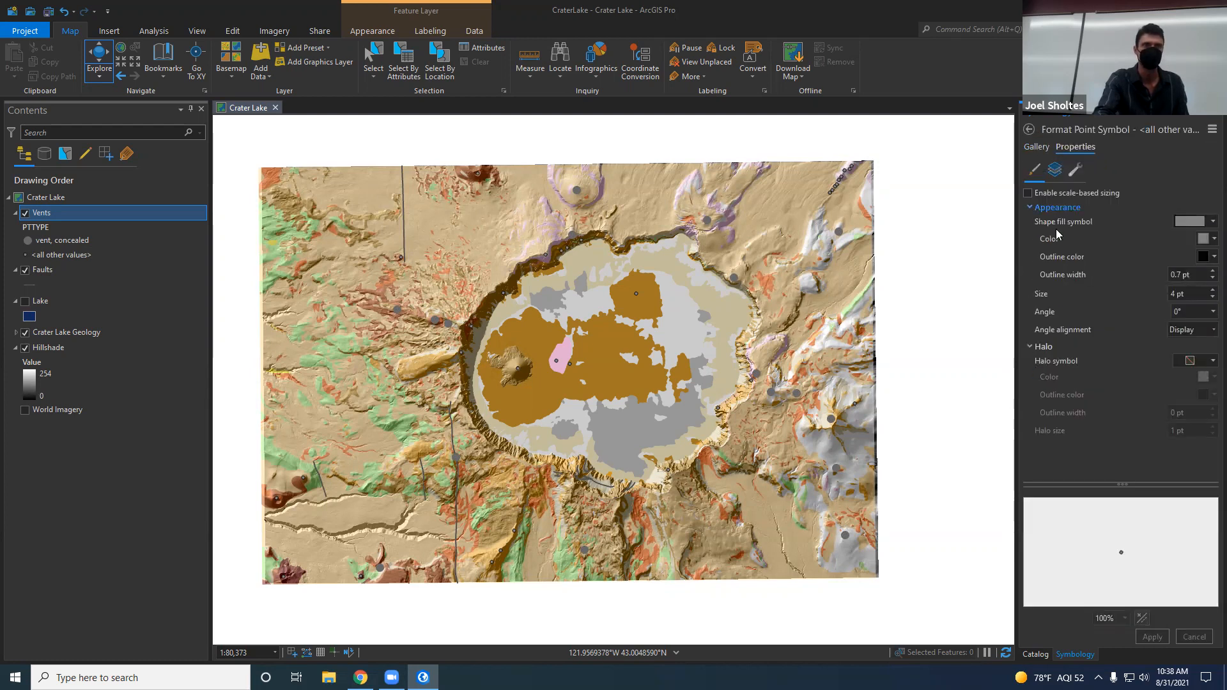
pyautogui.click(1029, 129)
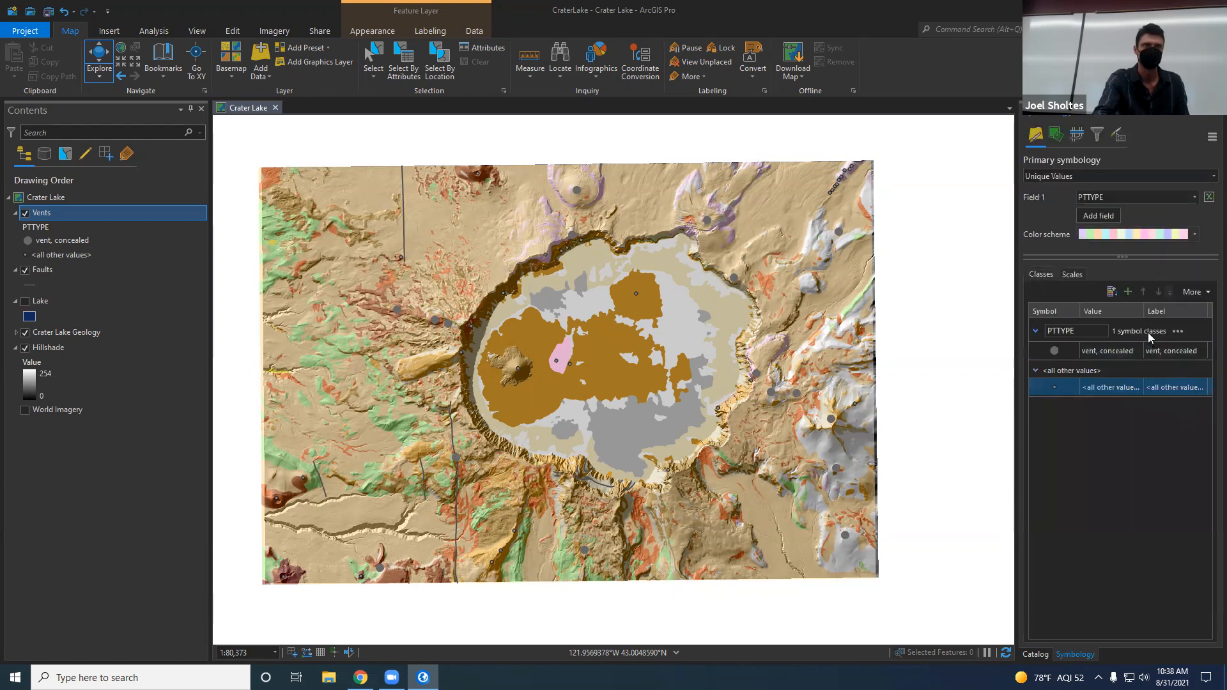
pyautogui.click(1202, 353)
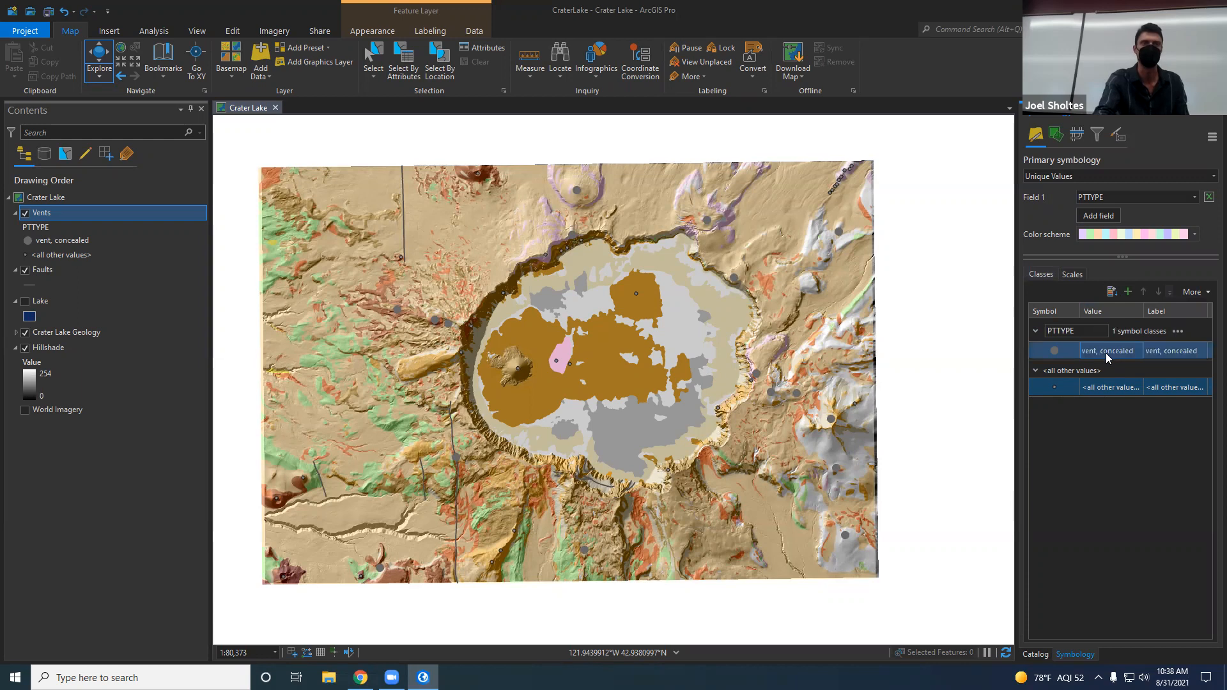
# Step: Add the unlisted vent value to the PTTYPE classes and give it the Circle 1 symbol
pyautogui.click(1128, 292)
pyautogui.click(1079, 175)
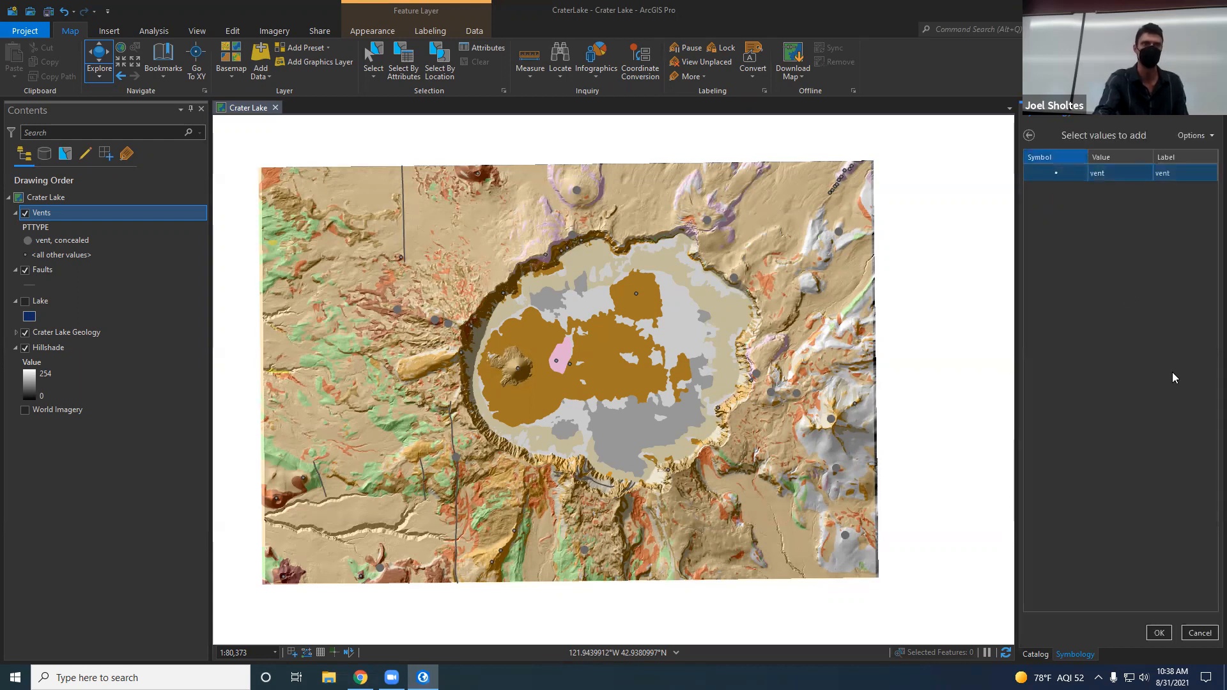
pyautogui.click(1160, 633)
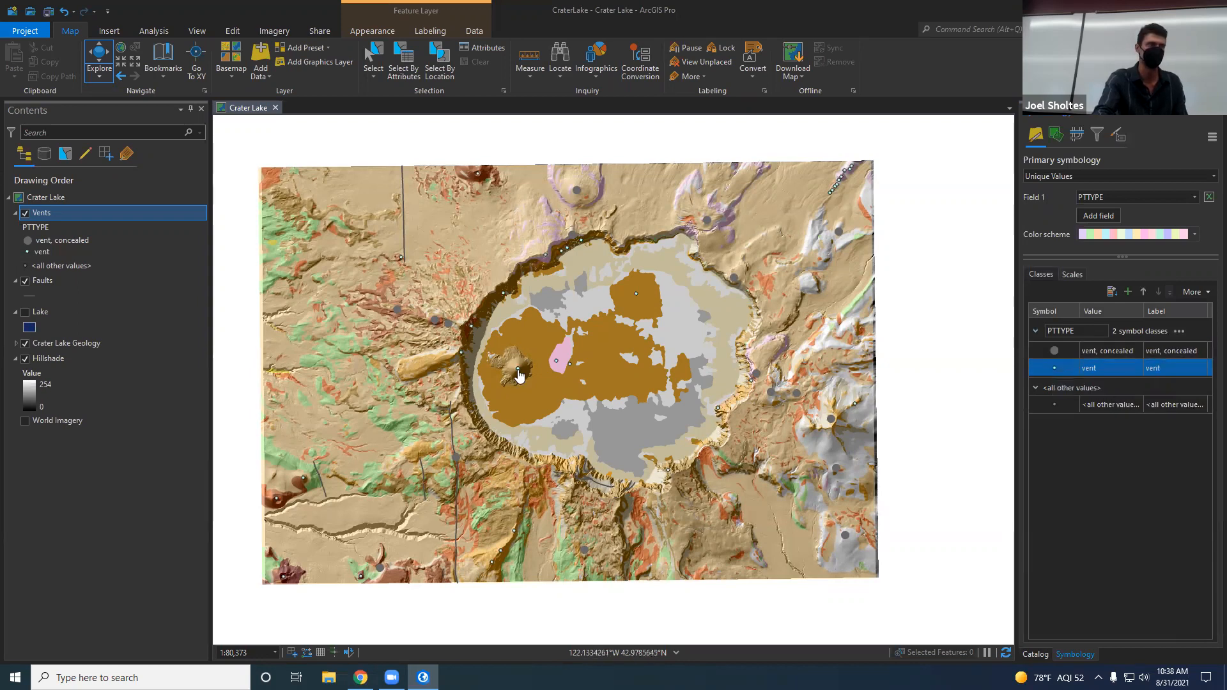
pyautogui.click(1056, 367)
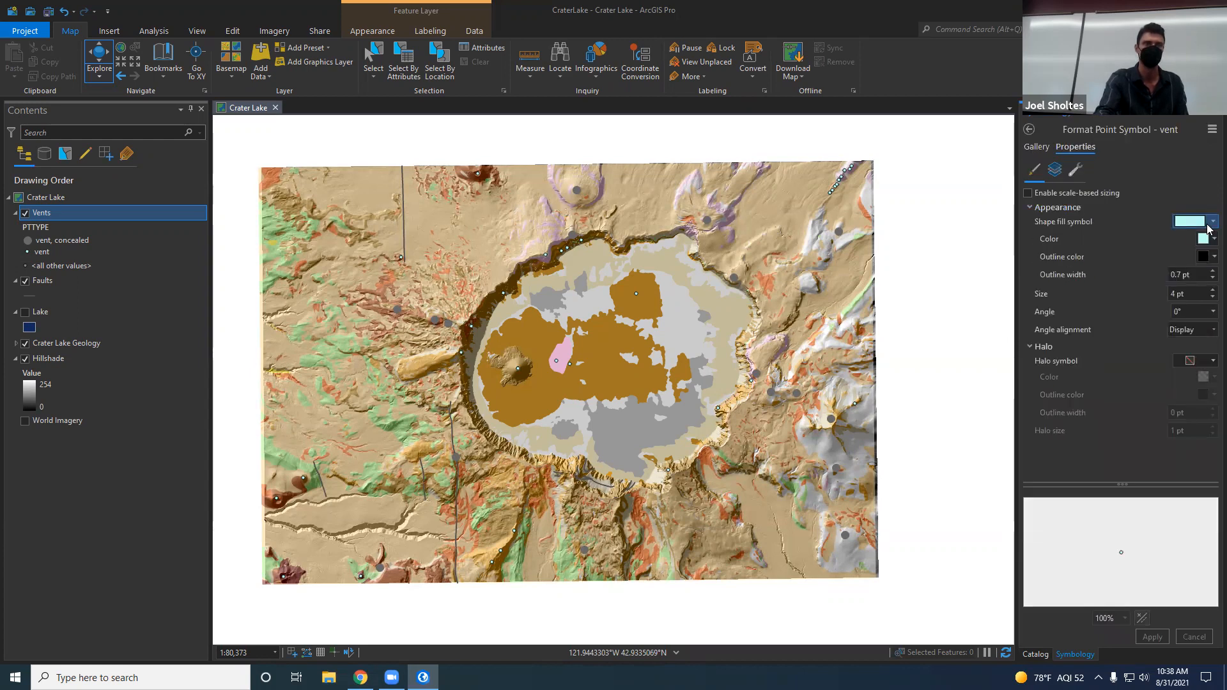
pyautogui.click(1037, 146)
pyautogui.click(1062, 242)
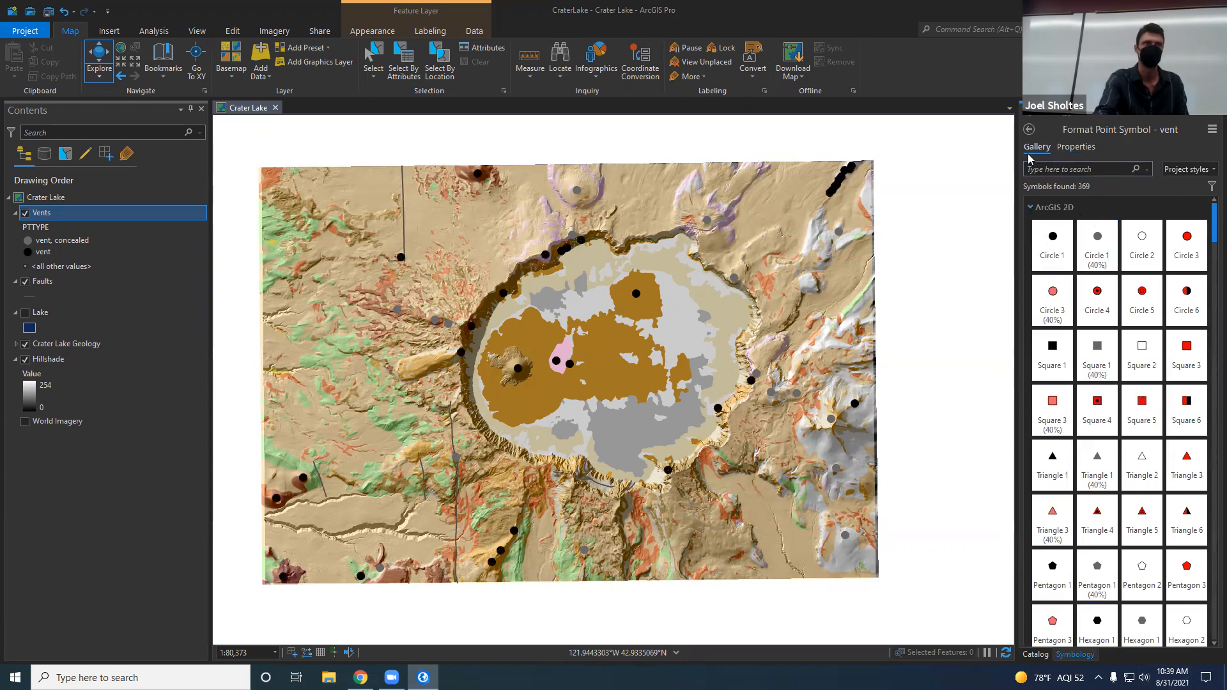
pyautogui.click(1030, 130)
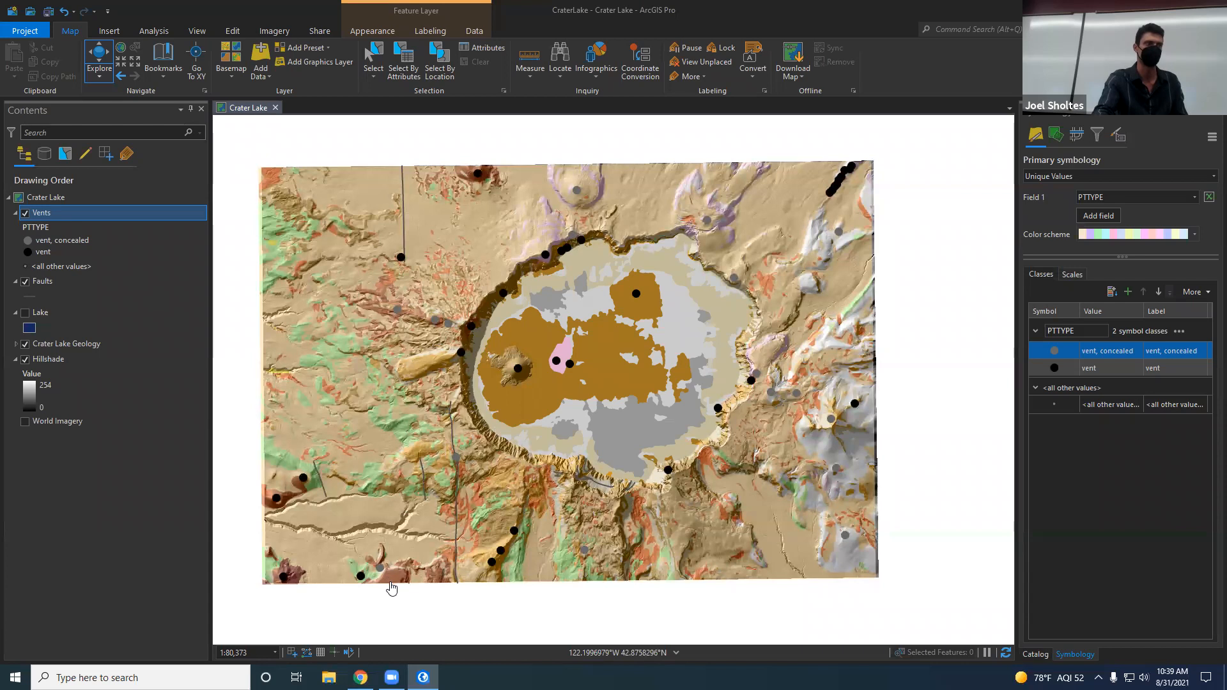
# Step: Review the two vent classes and the available primary symbology methods, keeping Unique Values
pyautogui.keyDown('ctrl'); pyautogui.click(1104, 370); pyautogui.keyUp('ctrl')
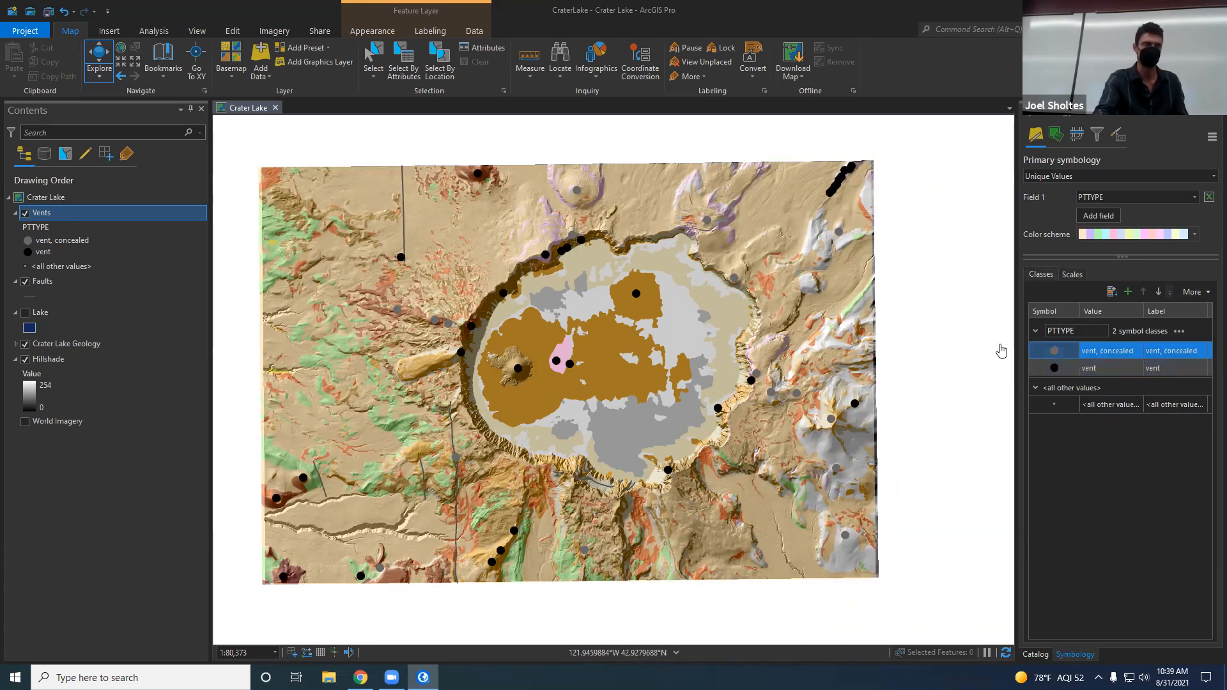
pyautogui.click(1054, 356)
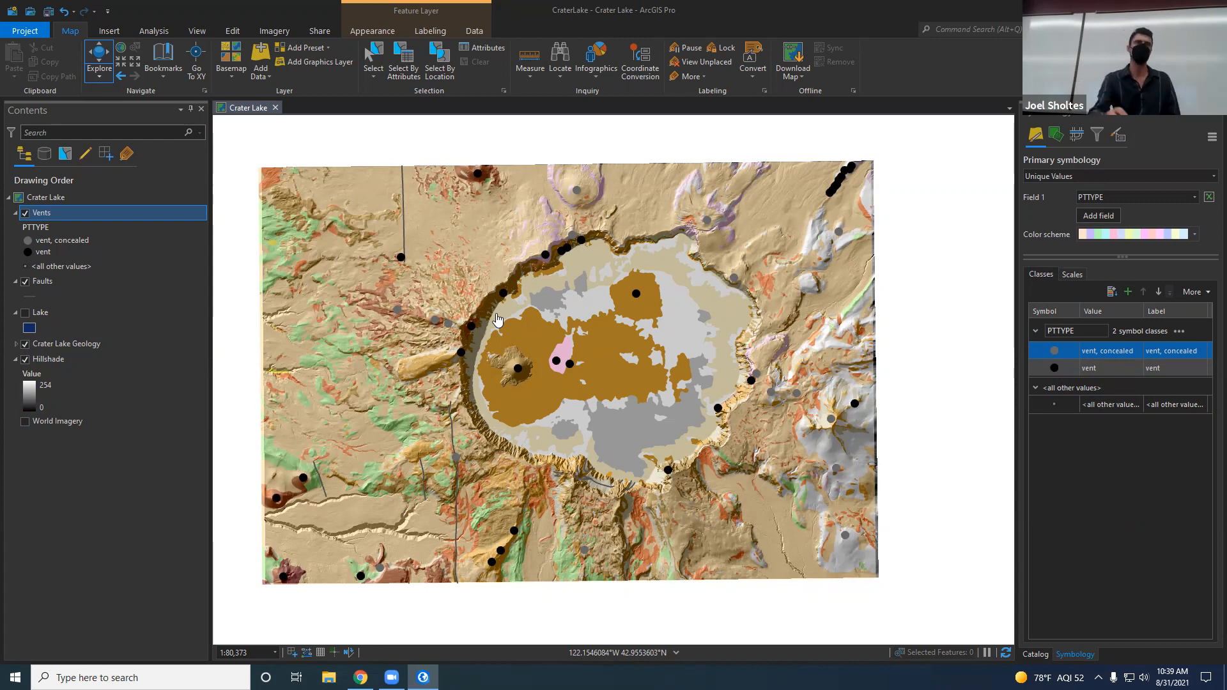
pyautogui.click(1094, 179)
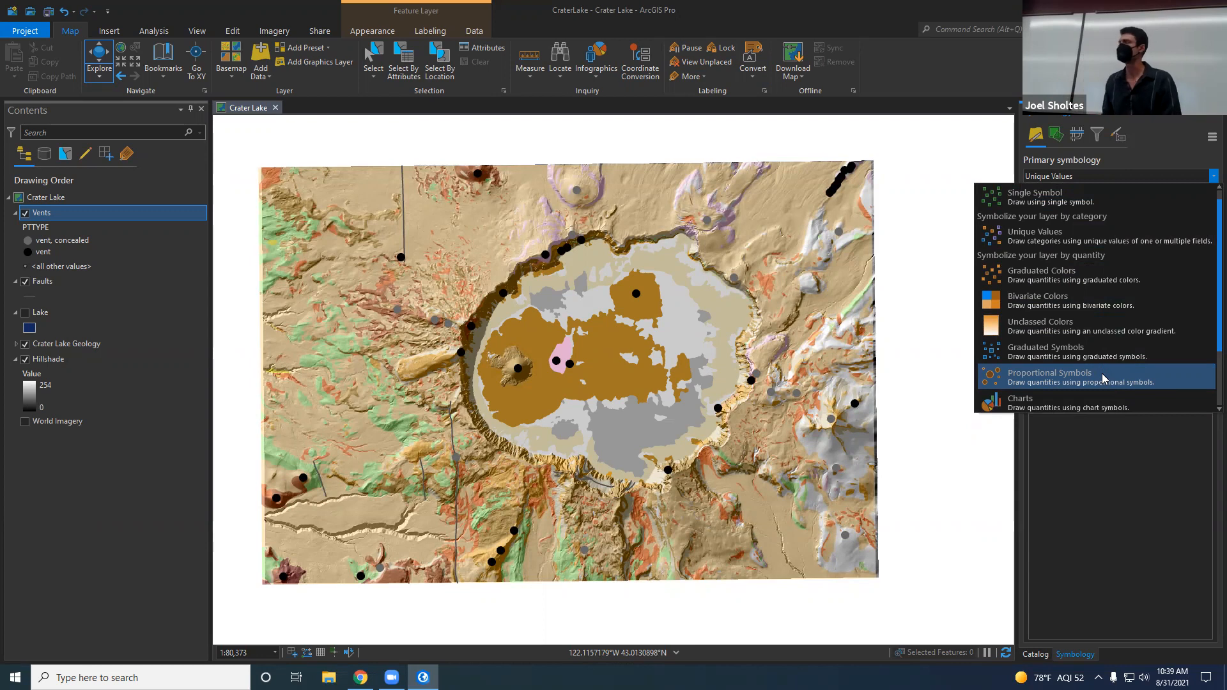
pyautogui.click(1069, 481)
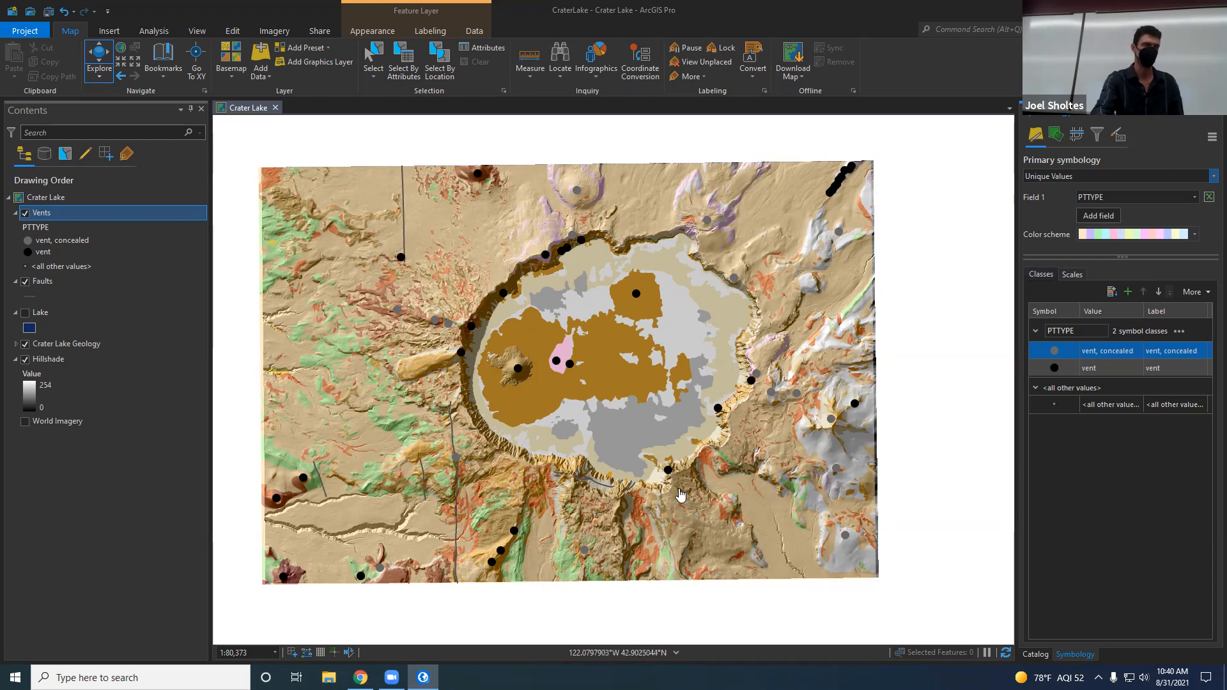
# Step: Turn on the Lake layer and inspect the vent on the island in the lake
pyautogui.click(25, 313)
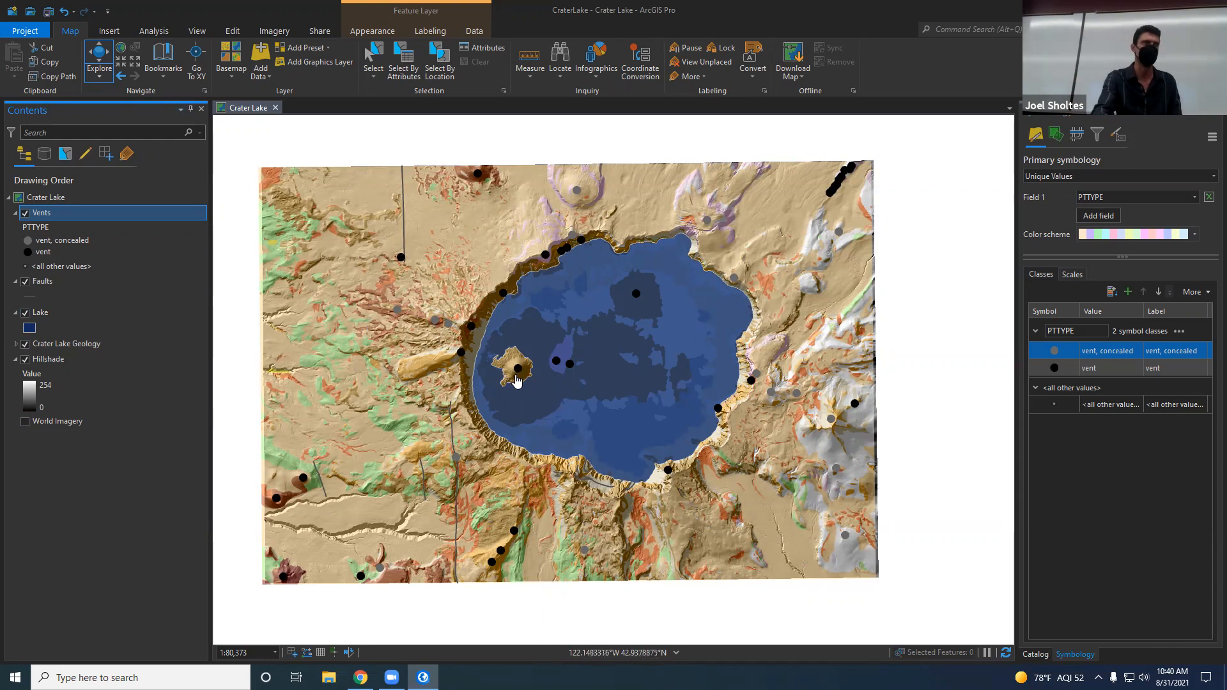
pyautogui.scroll(3, 522, 369)
pyautogui.scroll(5, 526, 365)
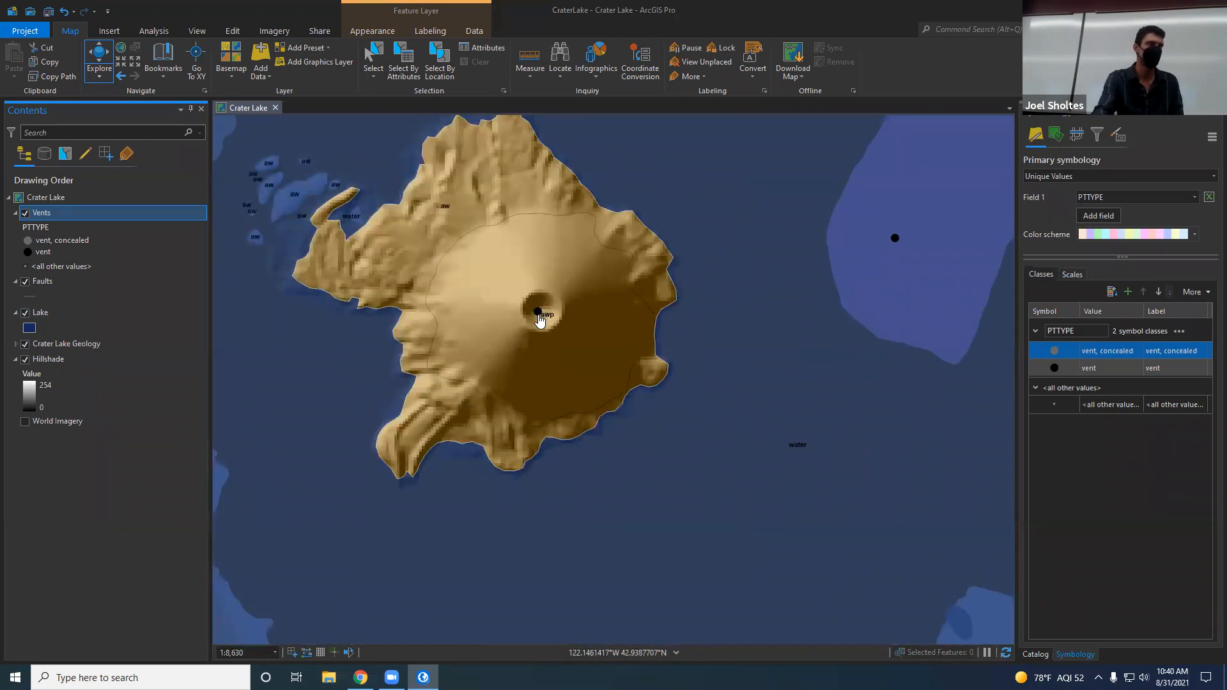
pyautogui.scroll(-5, 539, 320)
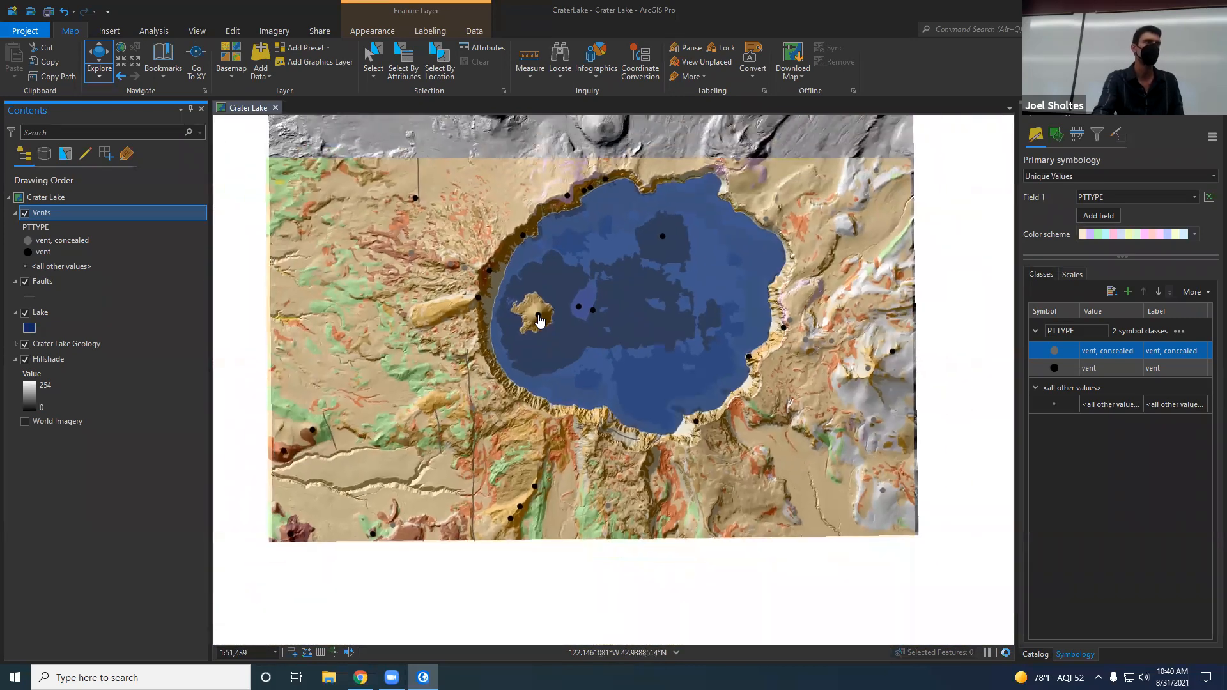
pyautogui.moveTo(428, 377); pyautogui.dragTo(446, 418)
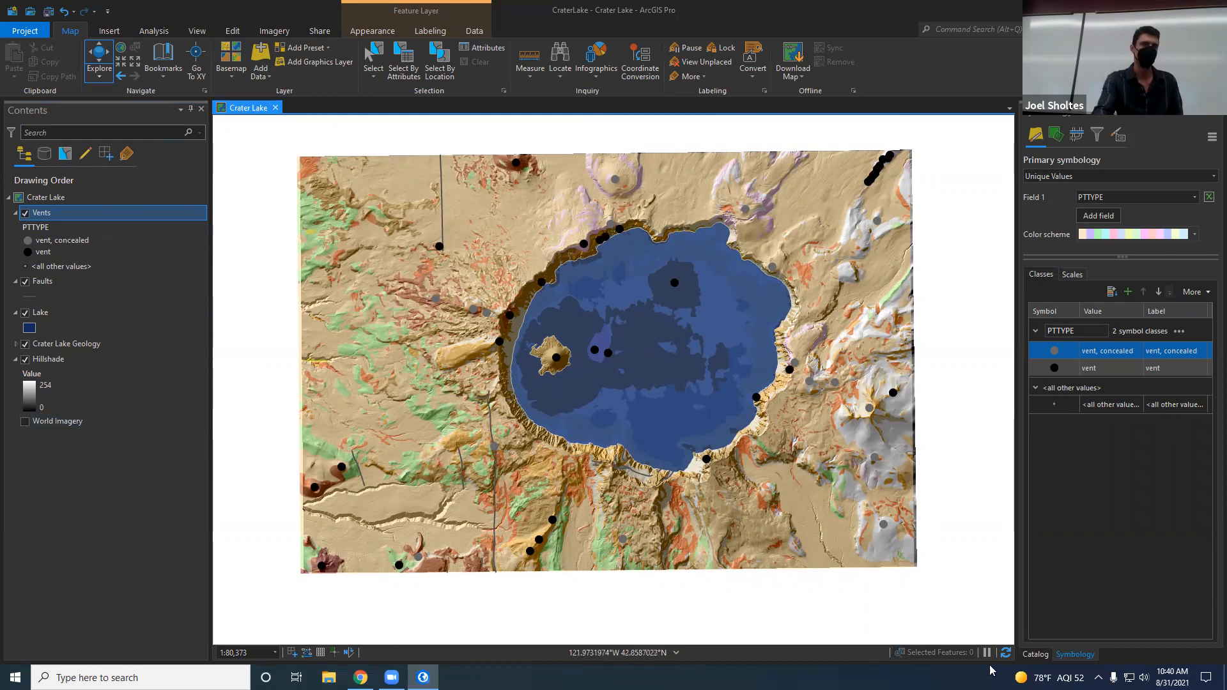
# Step: List the contents of the project's CraterLake folder in the Catalog
pyautogui.click(1041, 658)
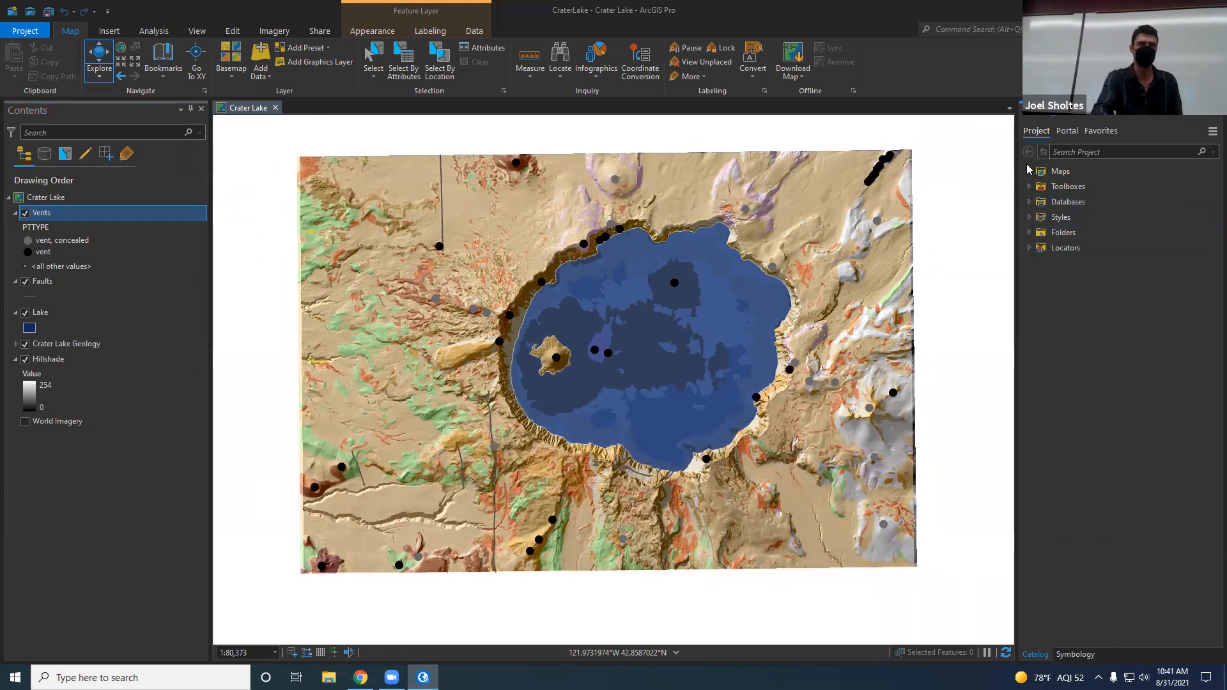
pyautogui.click(1029, 233)
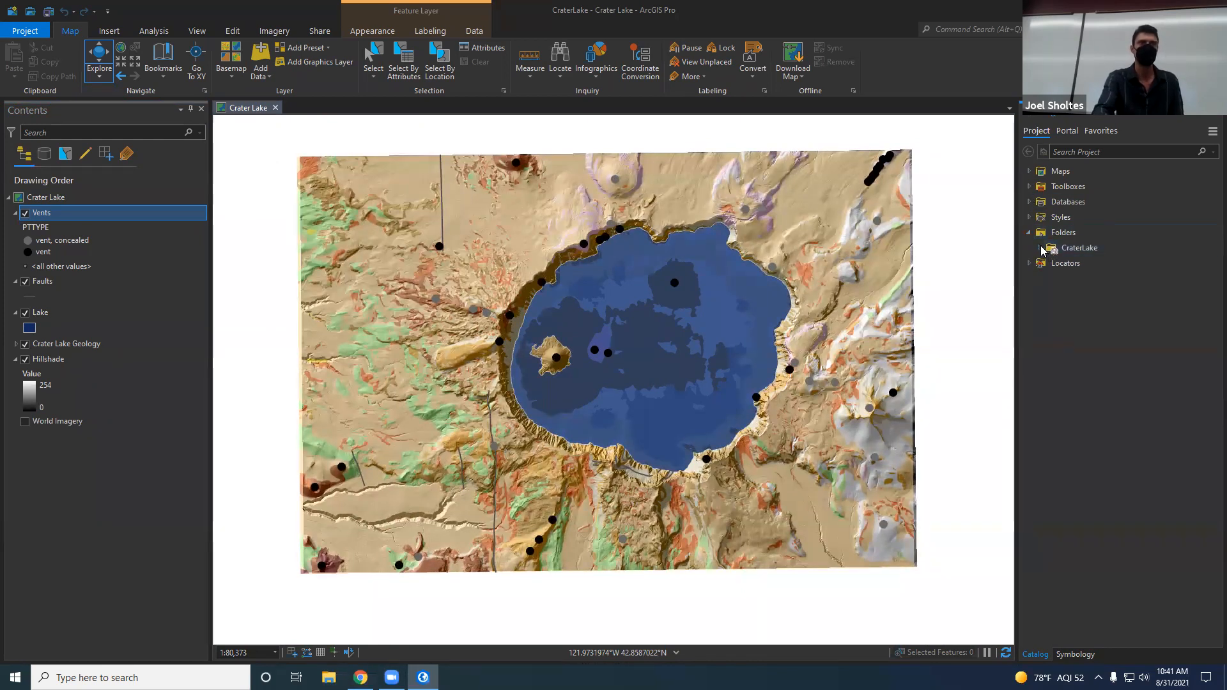
pyautogui.click(1040, 249)
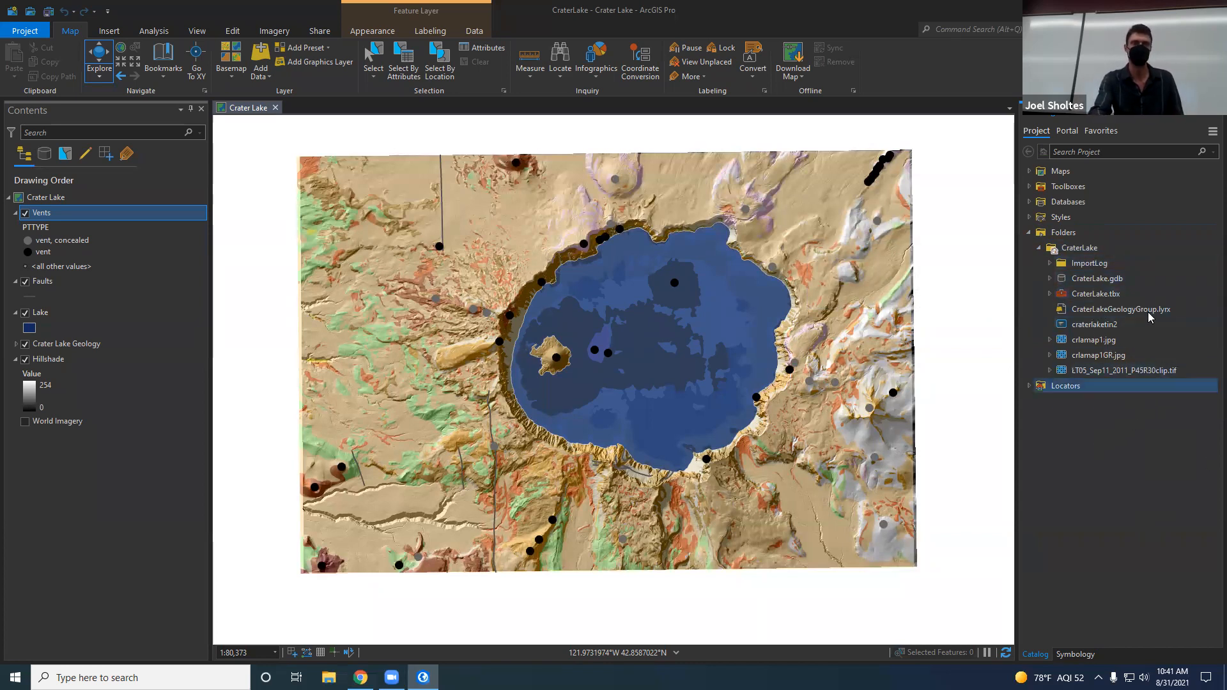
pyautogui.click(1083, 252)
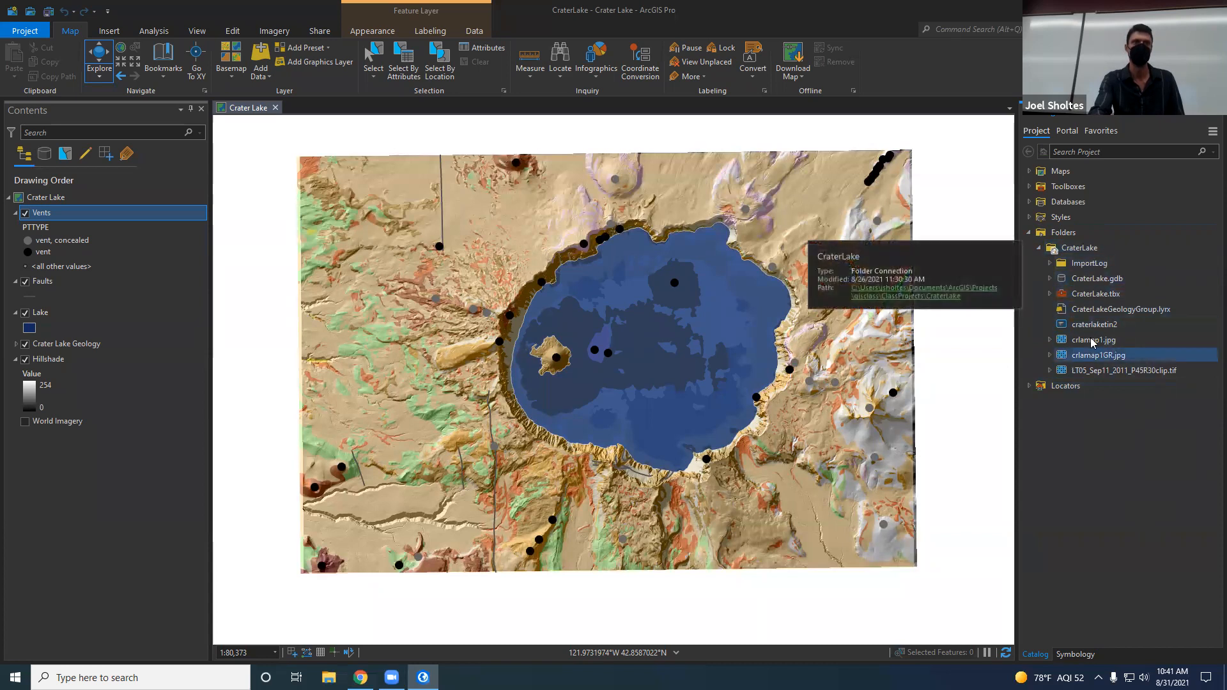
# Step: List the feature classes and rasters stored in the CraterLake.gdb geodatabase
pyautogui.click(1050, 279)
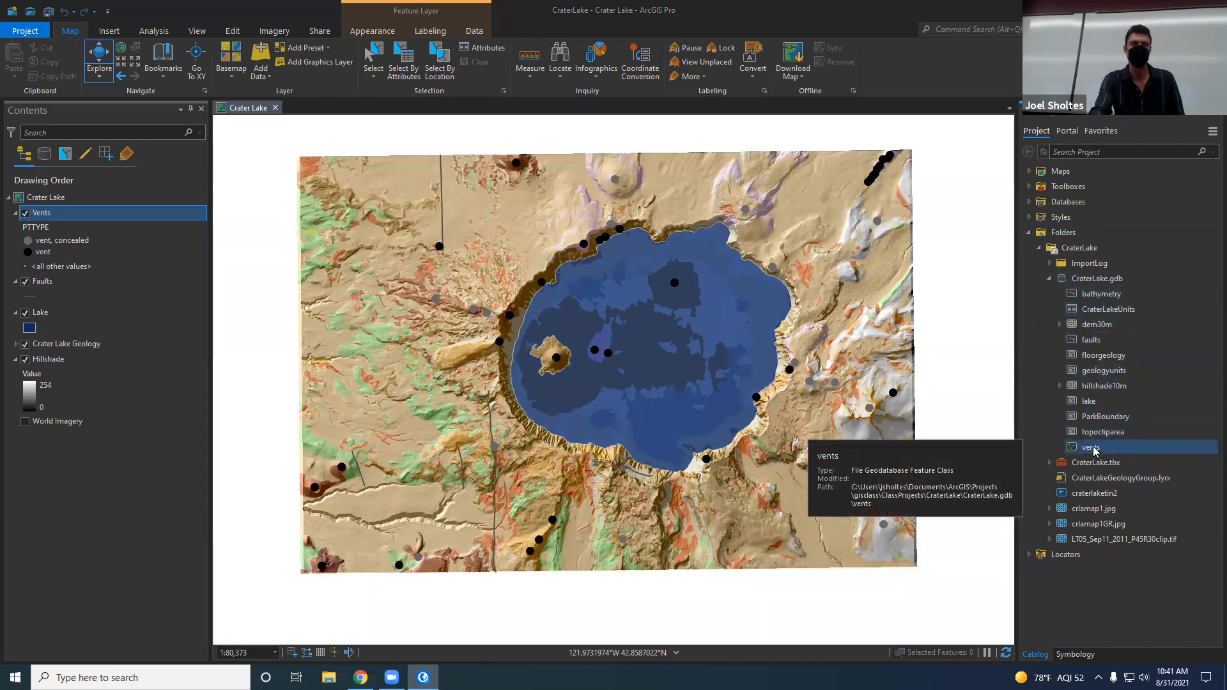
pyautogui.click(1116, 285)
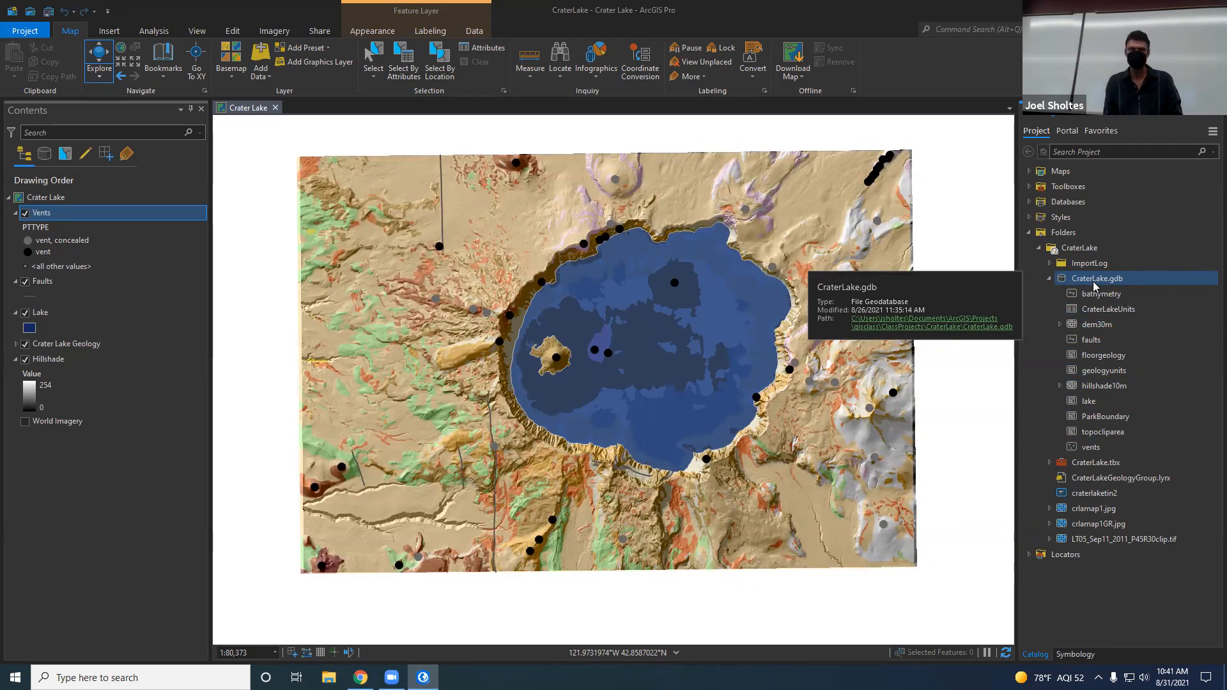
# Step: Switch to File Explorer and open the project folder Documents > ArcGIS > Projects > gisclass > ClassProjects > CraterLake
pyautogui.click(329, 676)
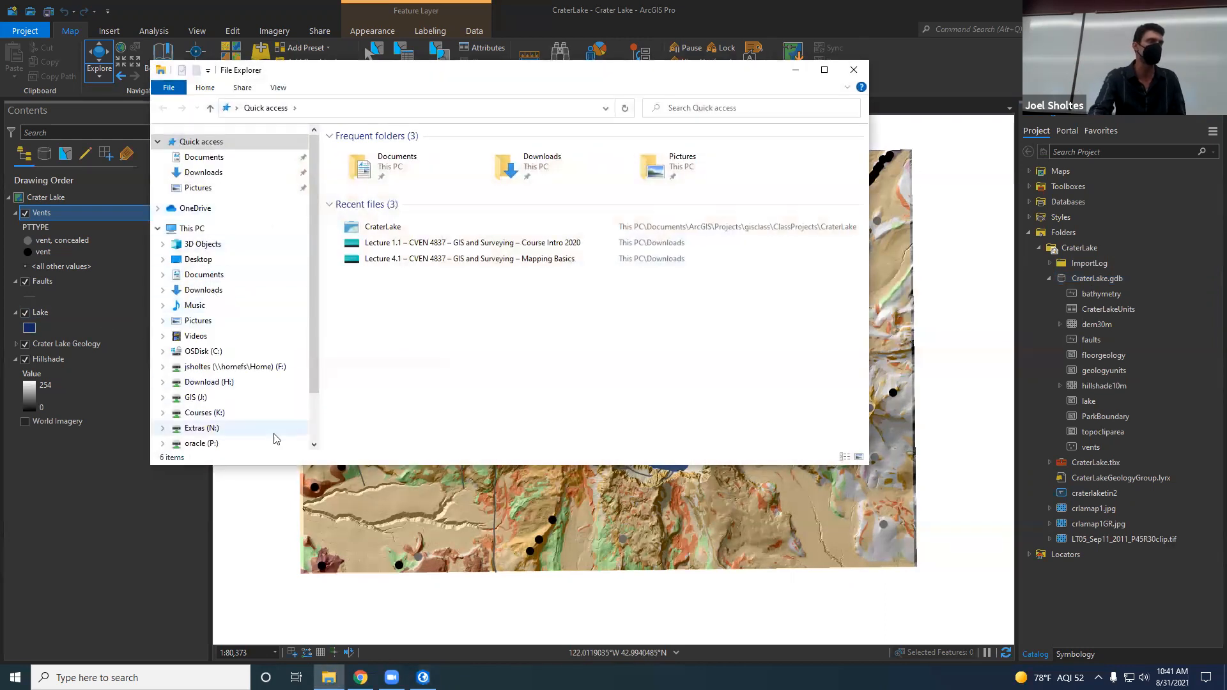
pyautogui.moveTo(273, 469); pyautogui.dragTo(283, 545)
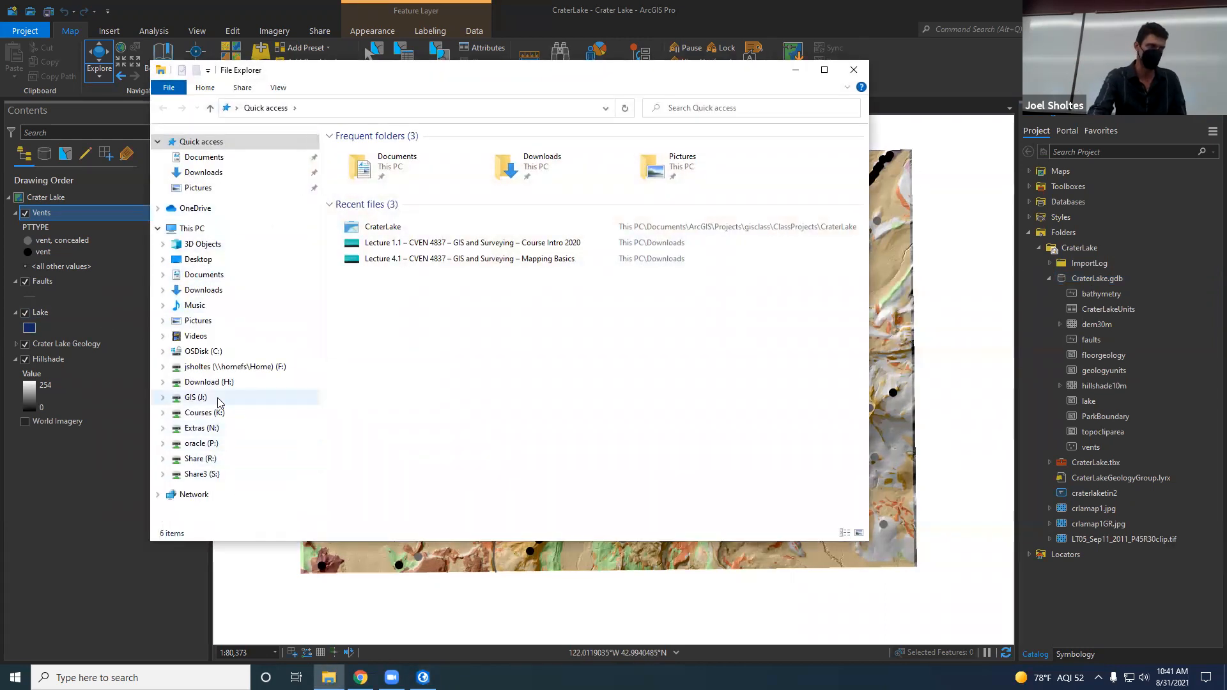
pyautogui.click(205, 160)
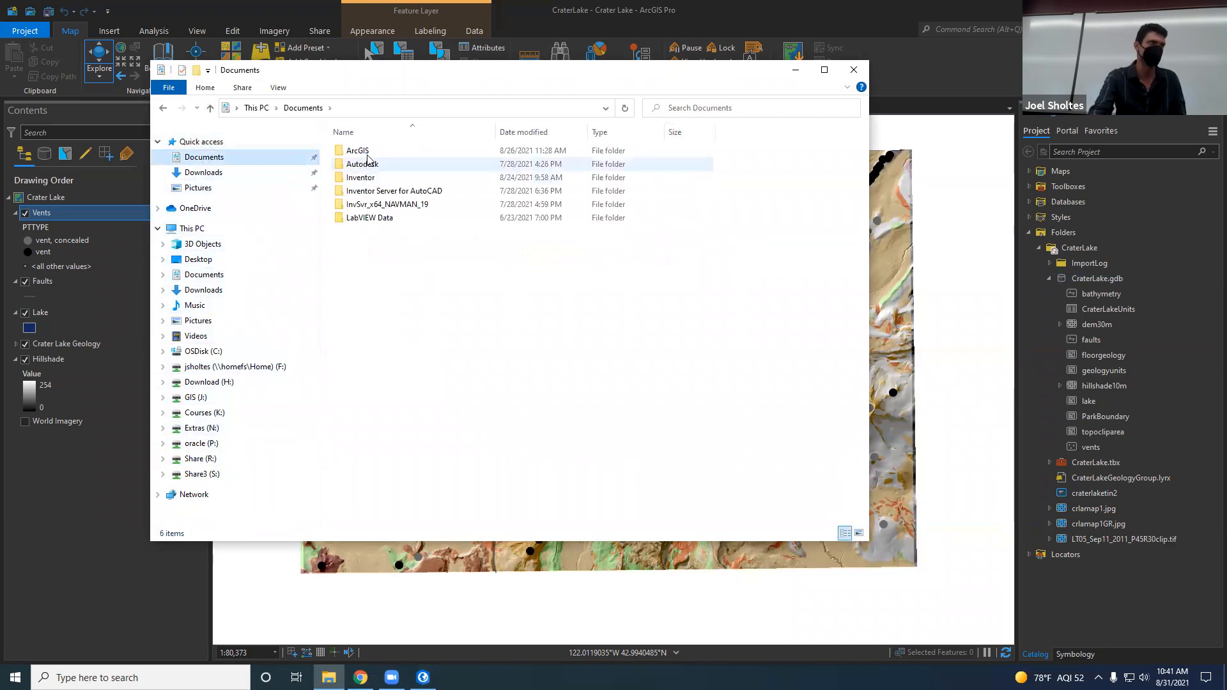
pyautogui.doubleClick(360, 152)
pyautogui.doubleClick(375, 152)
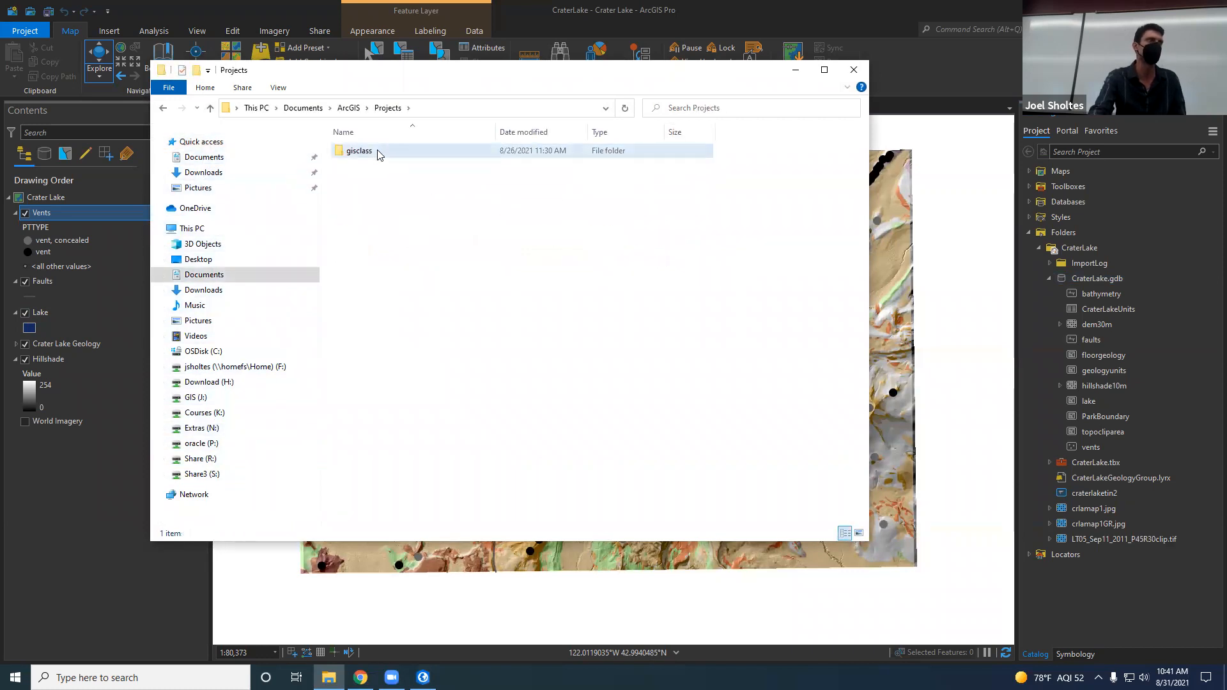
pyautogui.doubleClick(379, 152)
pyautogui.doubleClick(385, 154)
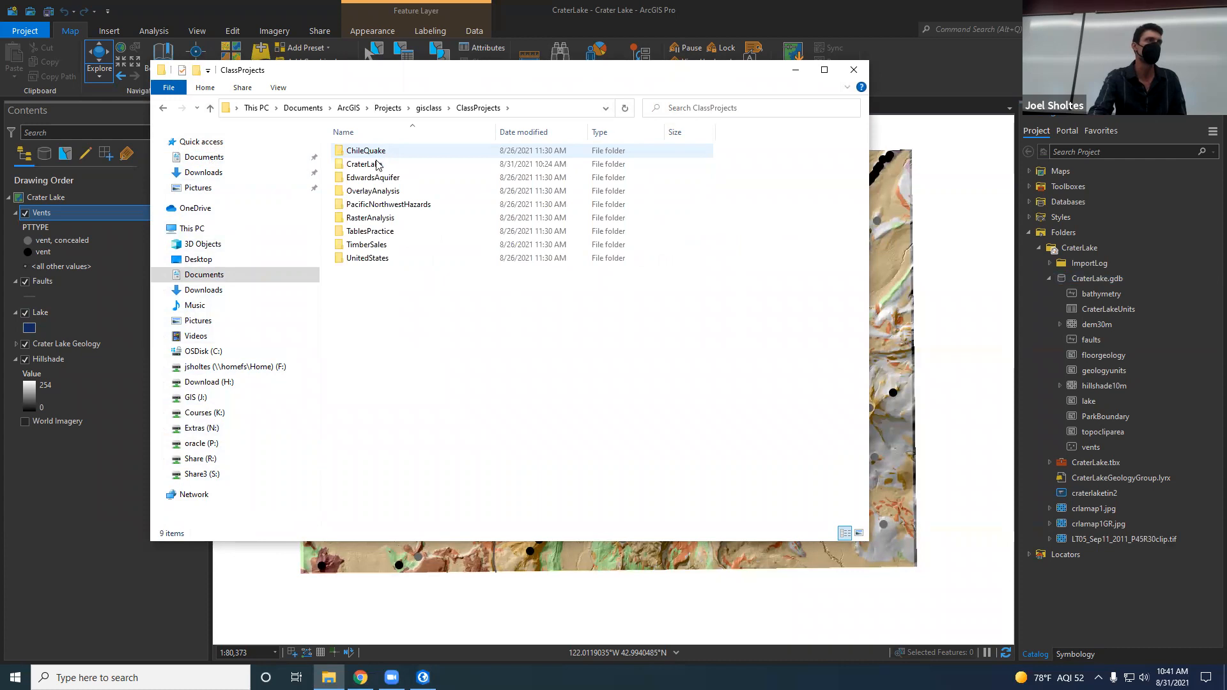
pyautogui.doubleClick(378, 165)
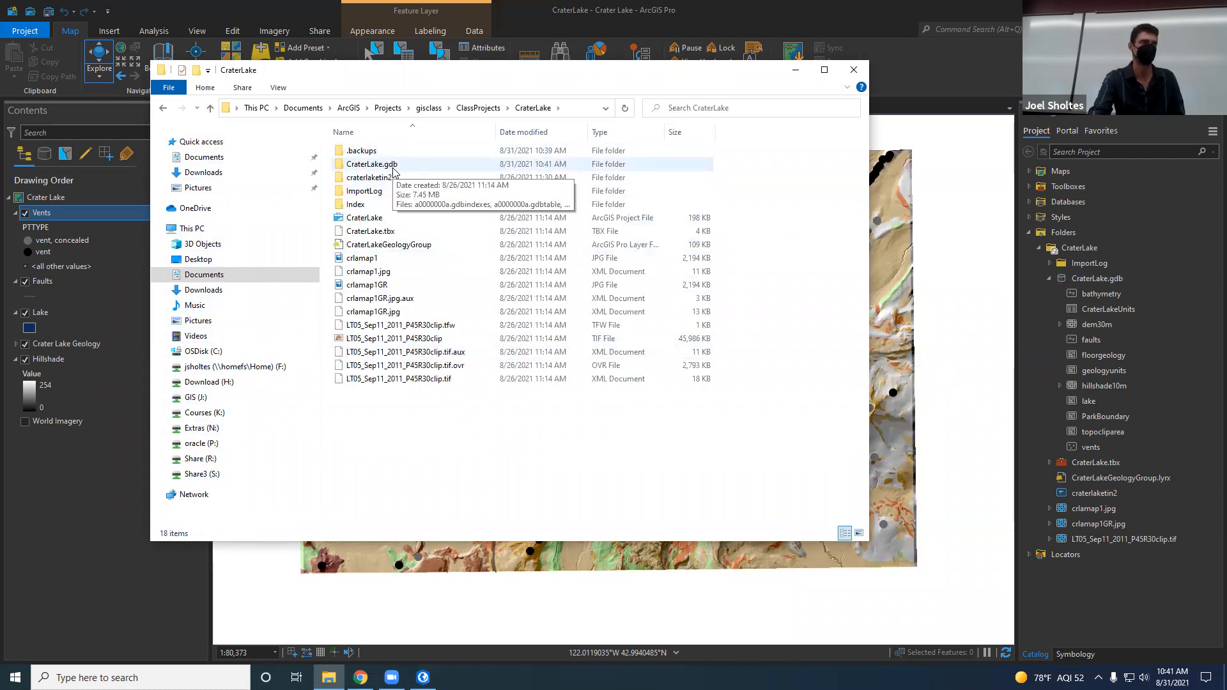
# Step: Examine the raw files inside the CraterLake.gdb folder, return to the CraterLake folder and close File Explorer
pyautogui.doubleClick(393, 165)
pyautogui.scroll(-3, 494, 471)
pyautogui.scroll(-12, 494, 471)
pyautogui.scroll(20, 493, 471)
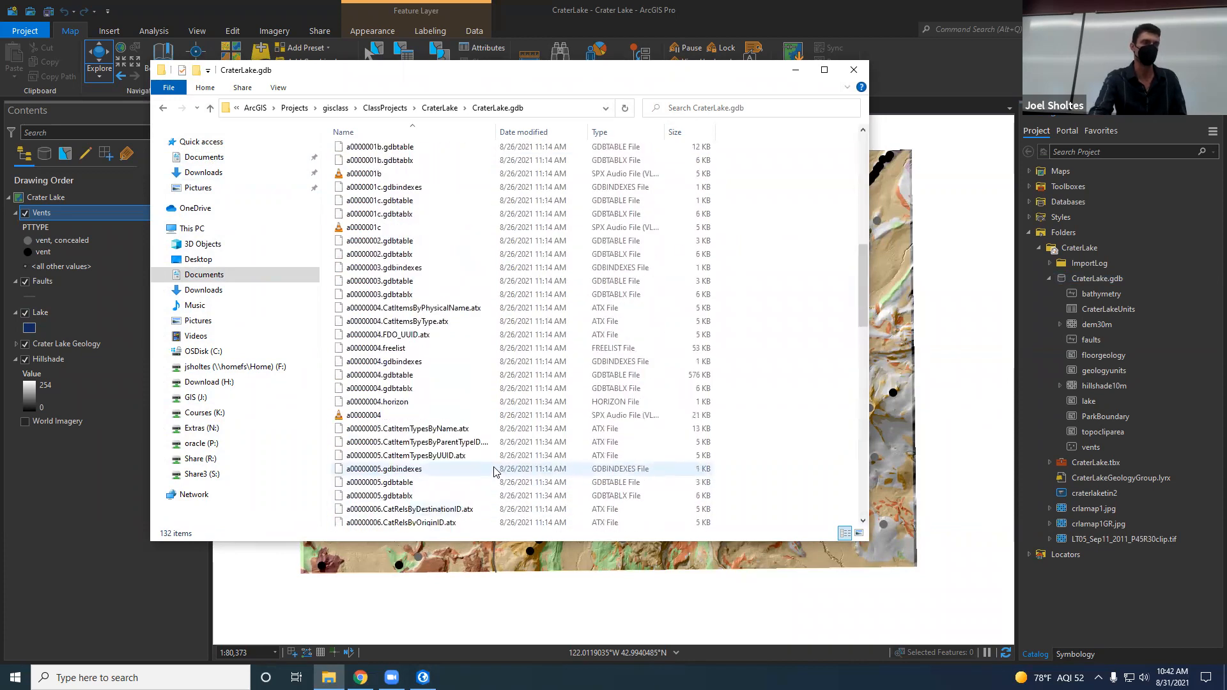
pyautogui.click(439, 108)
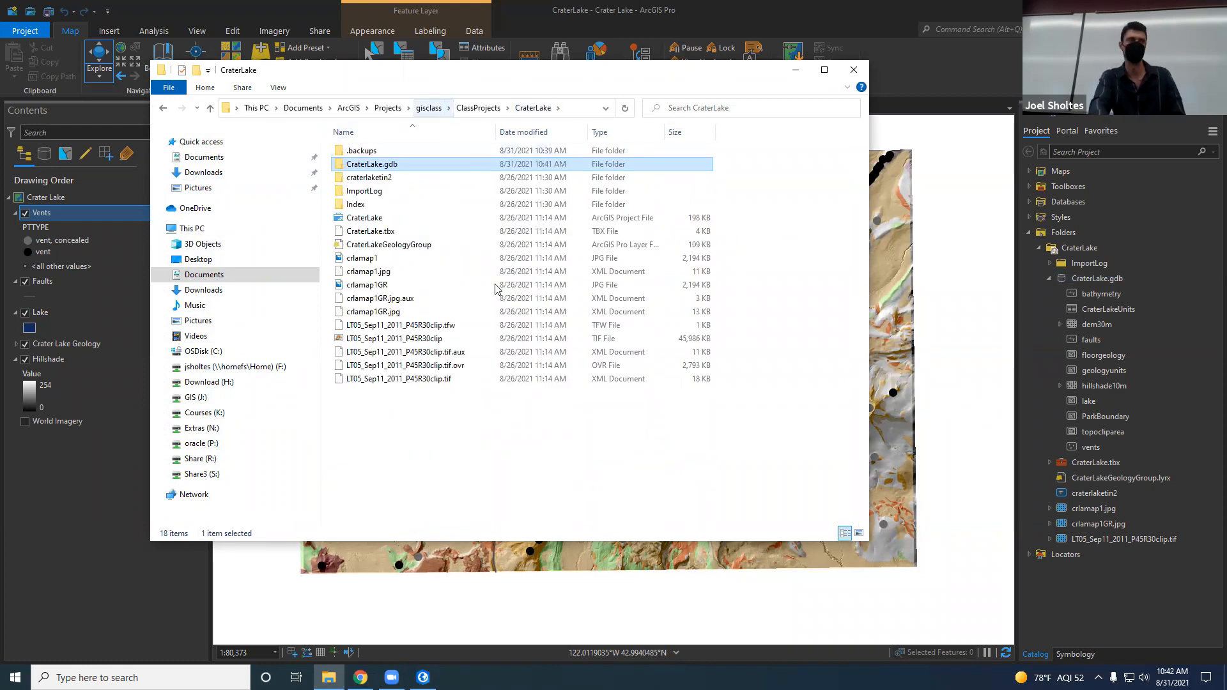
pyautogui.click(853, 70)
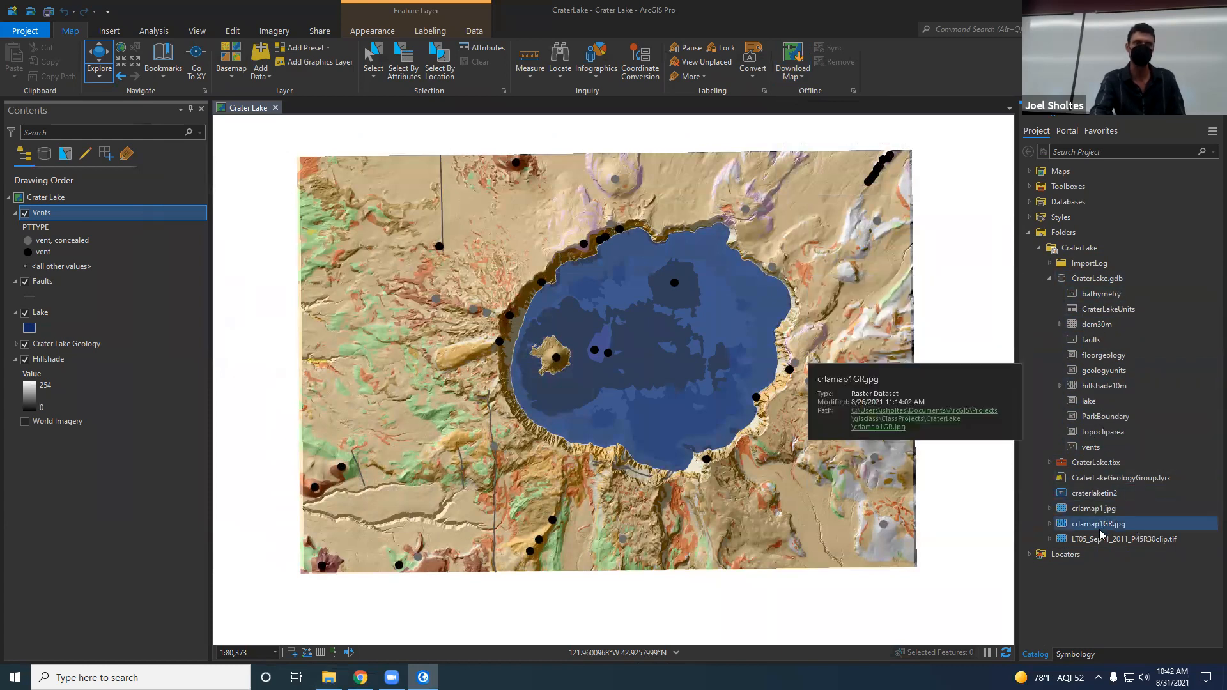
# Step: Add the ParkBoundary feature class from CraterLake.gdb to the map and move its layer between Crater Lake Geology and Hillshade
pyautogui.click(1124, 422)
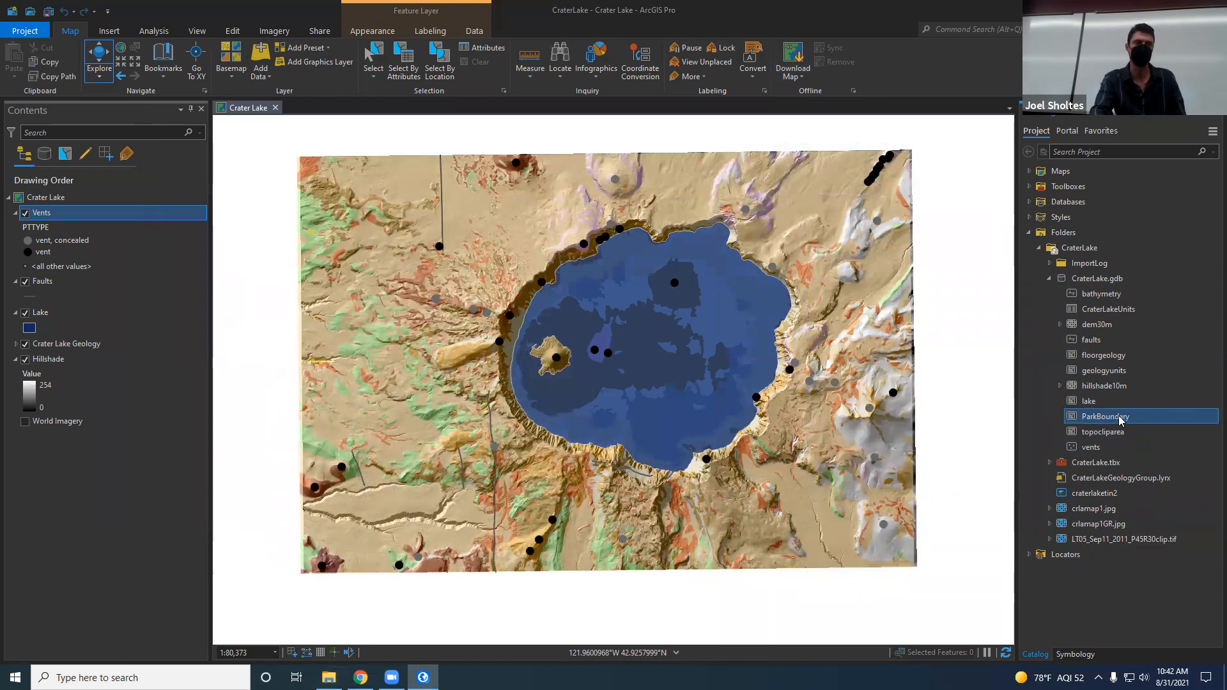
pyautogui.moveTo(830, 582); pyautogui.dragTo(831, 583)
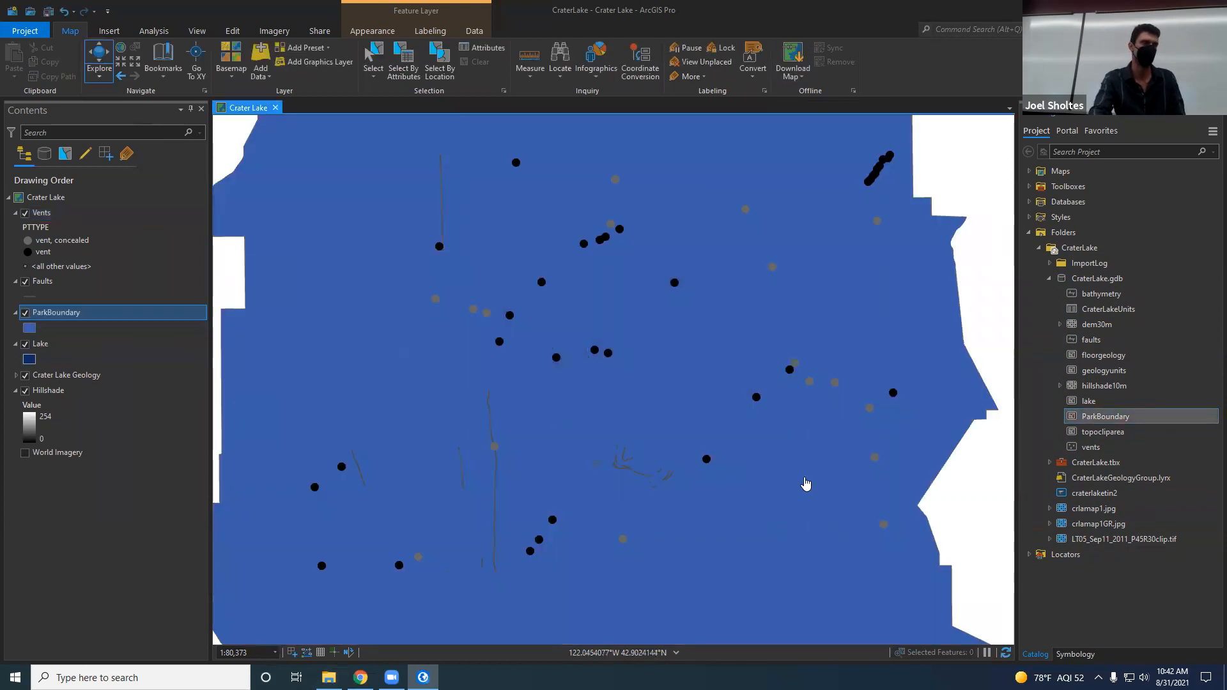
pyautogui.scroll(-3, 808, 485)
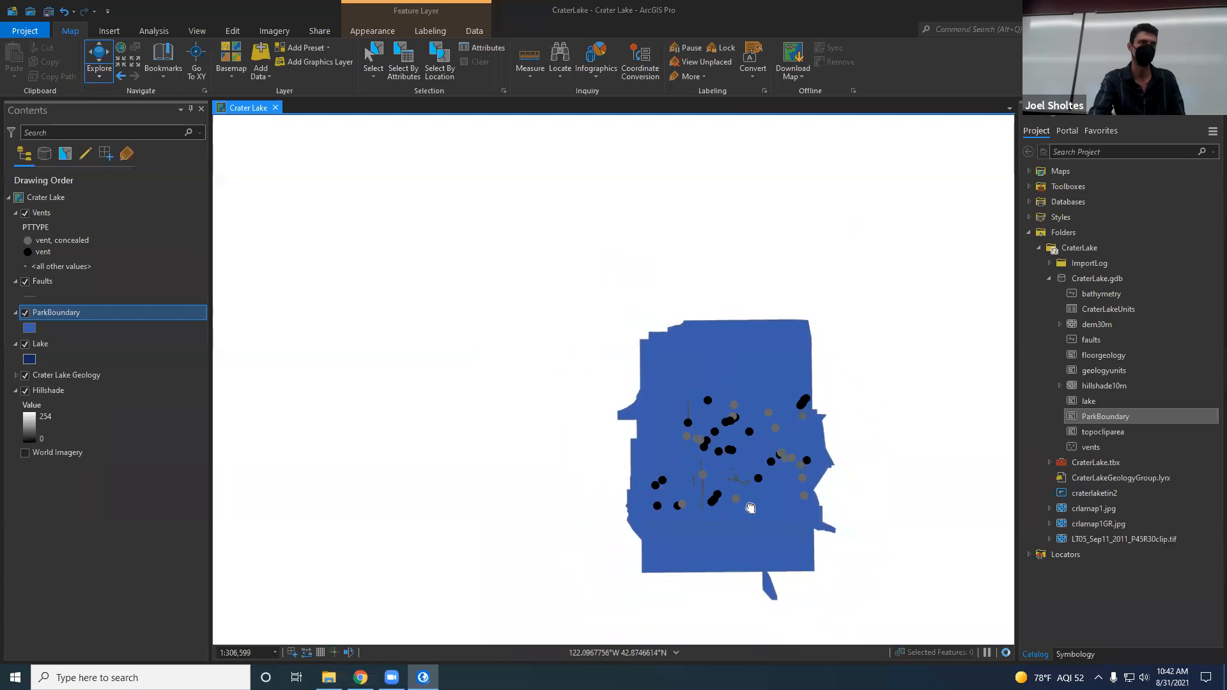
pyautogui.scroll(-2, 746, 502)
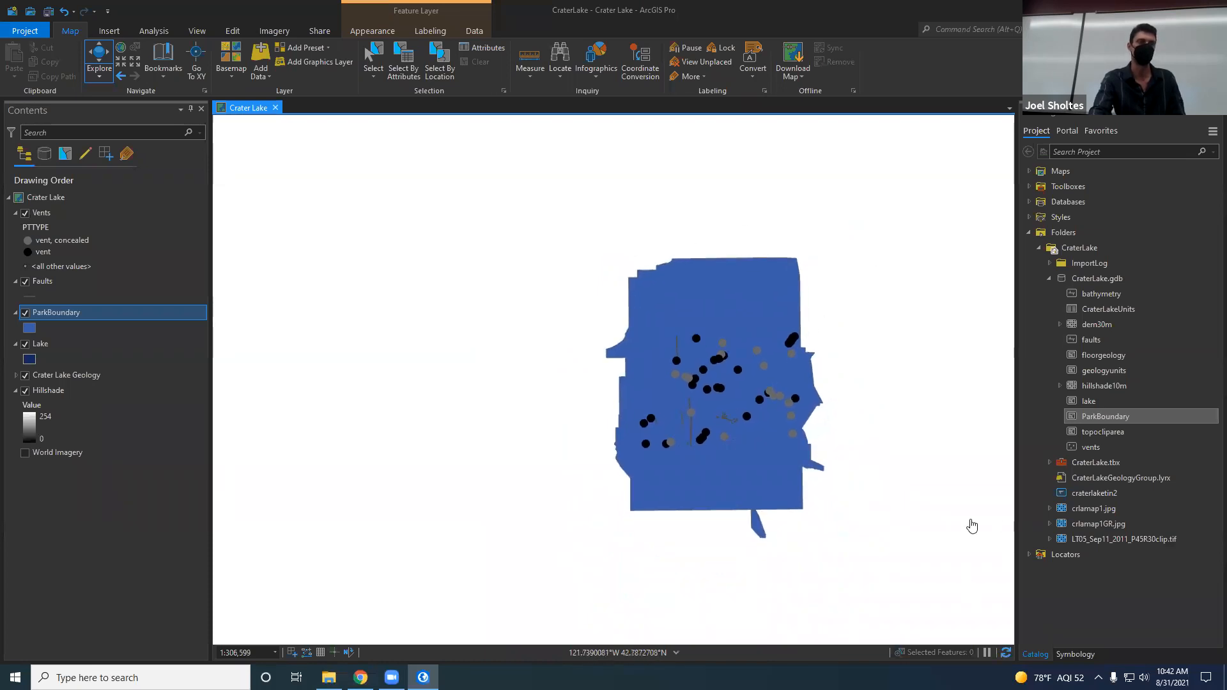
pyautogui.moveTo(630, 558); pyautogui.dragTo(569, 540)
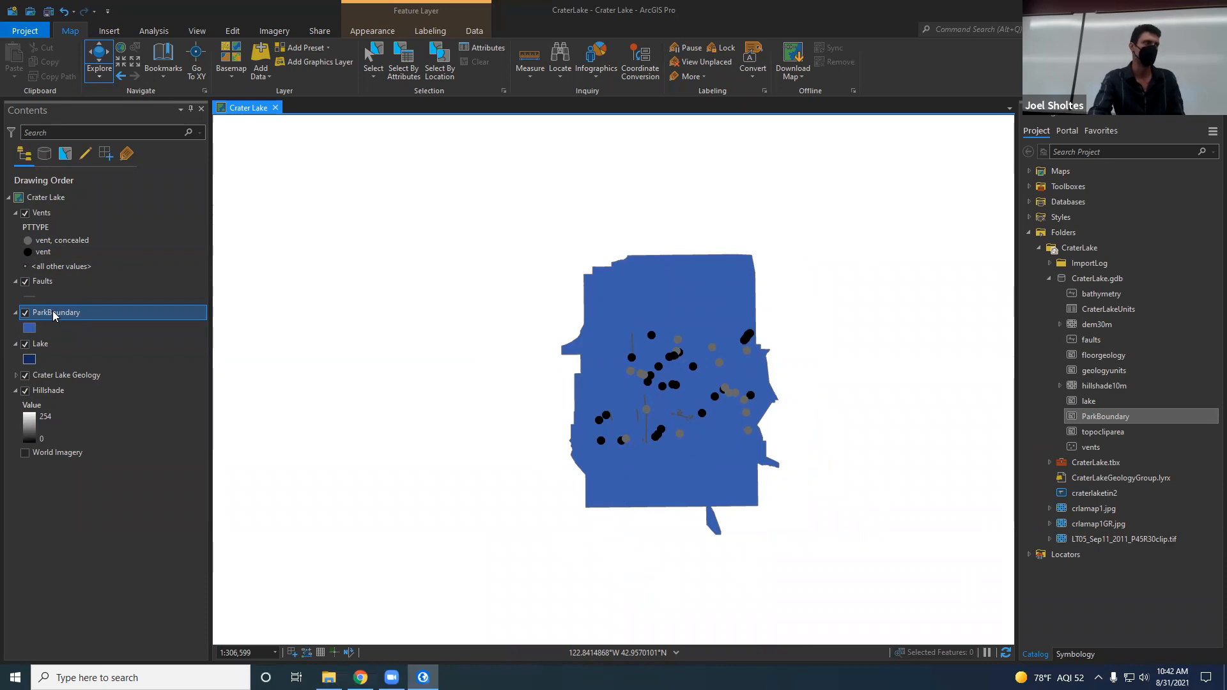
pyautogui.moveTo(48, 315); pyautogui.dragTo(70, 391)
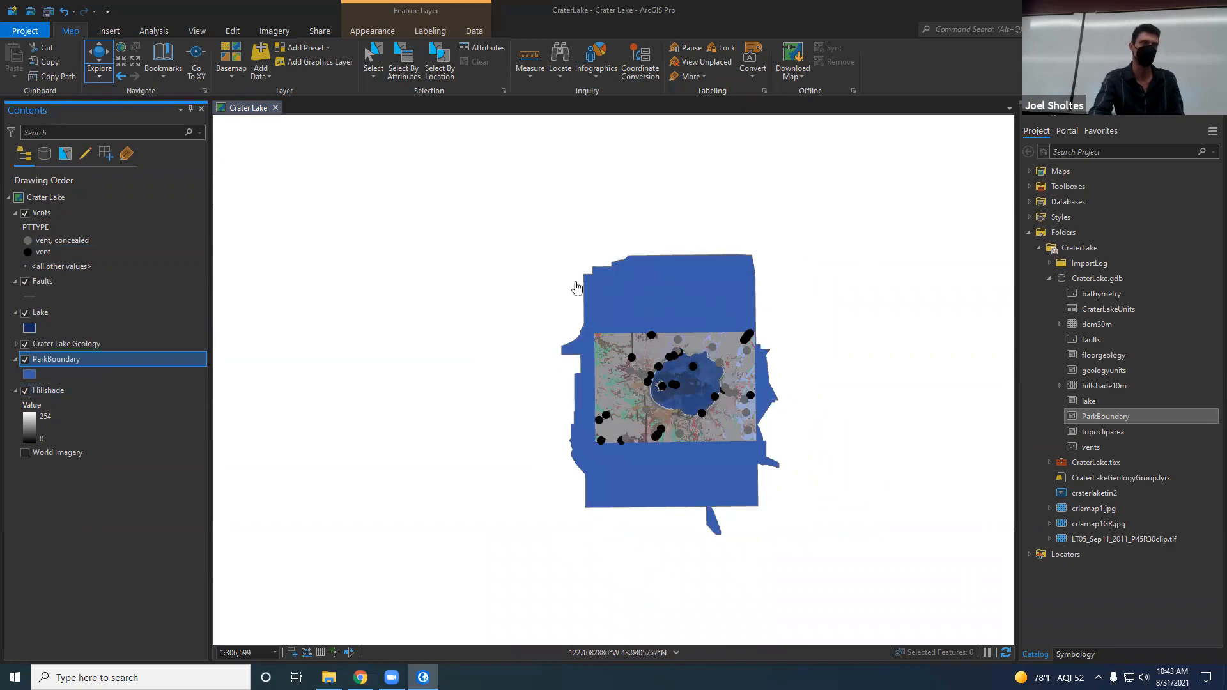
# Step: Give the ParkBoundary layer the Black Outline (2 pts) symbol
pyautogui.click(29, 377)
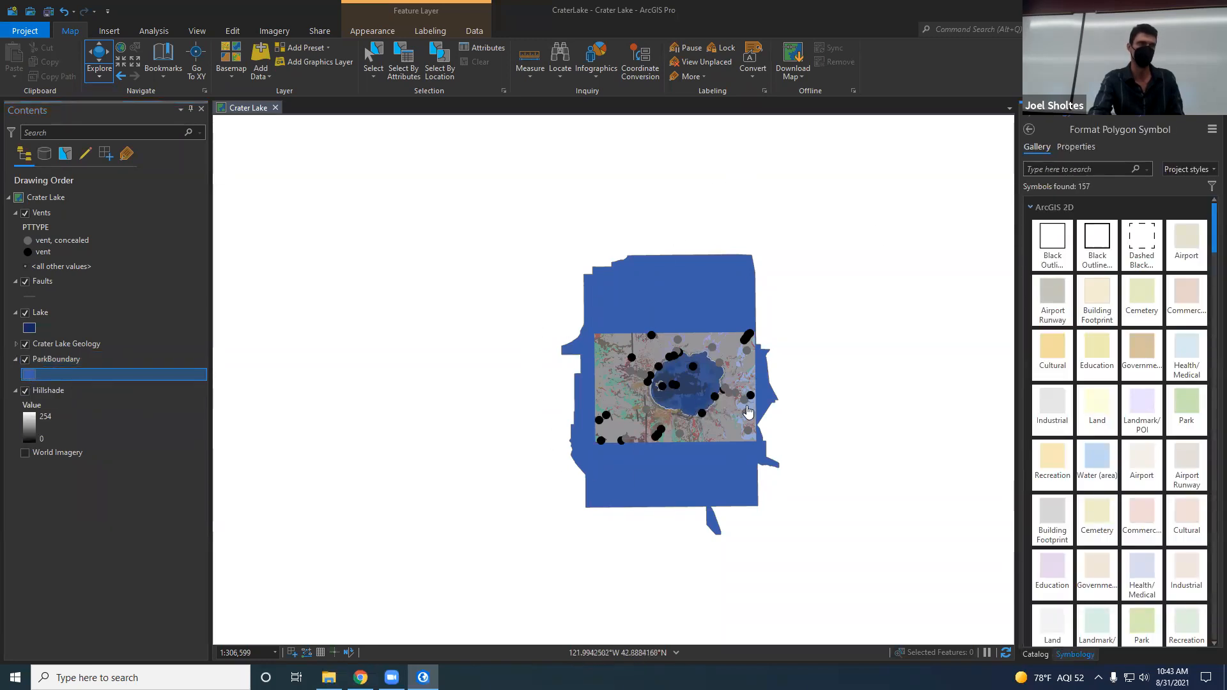
pyautogui.click(1095, 250)
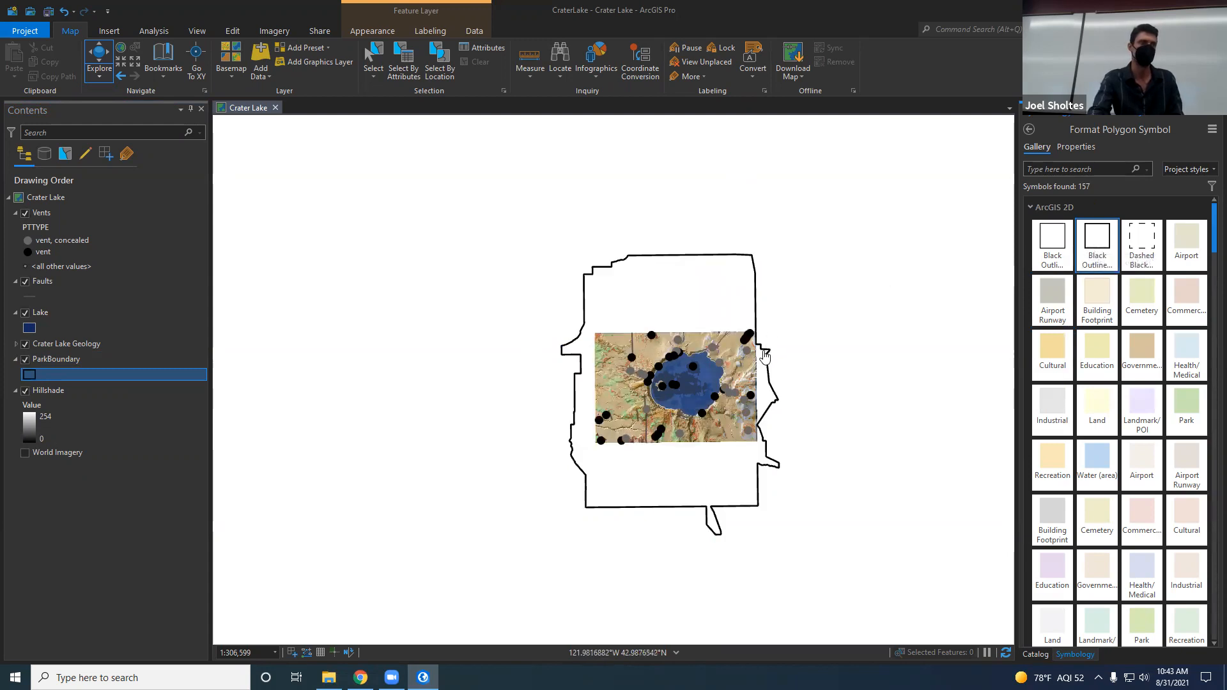
pyautogui.scroll(2, 765, 356)
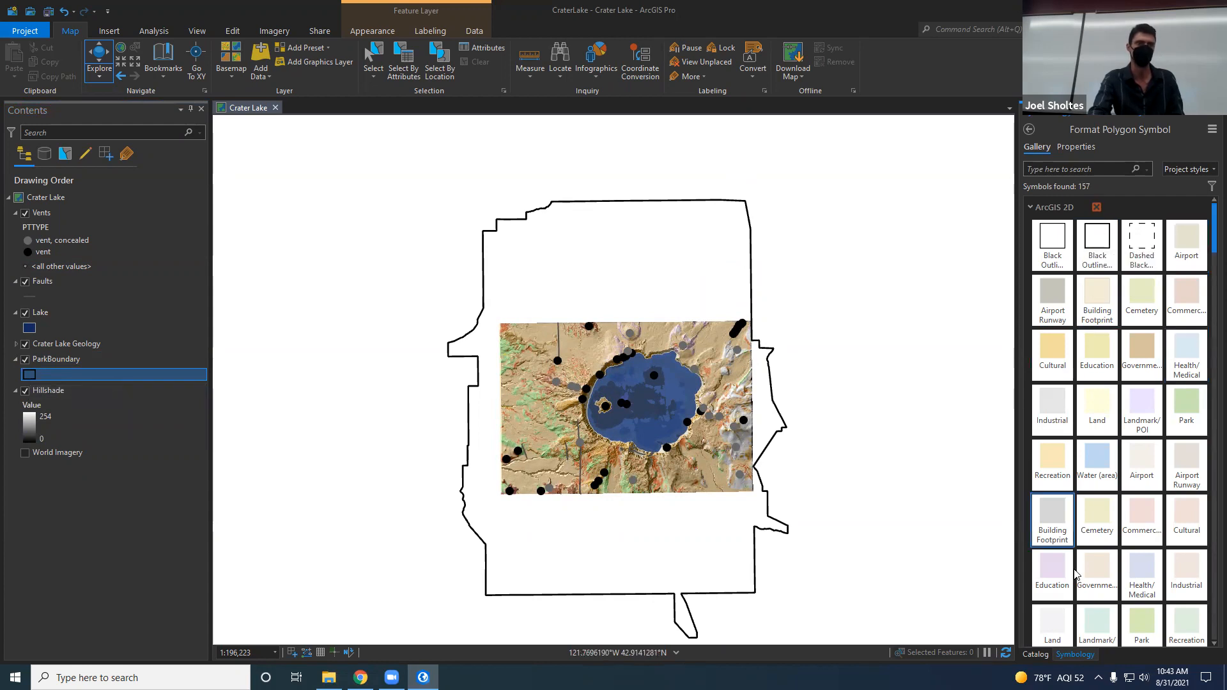
pyautogui.scroll(-5, 1118, 543)
pyautogui.scroll(6, 1117, 542)
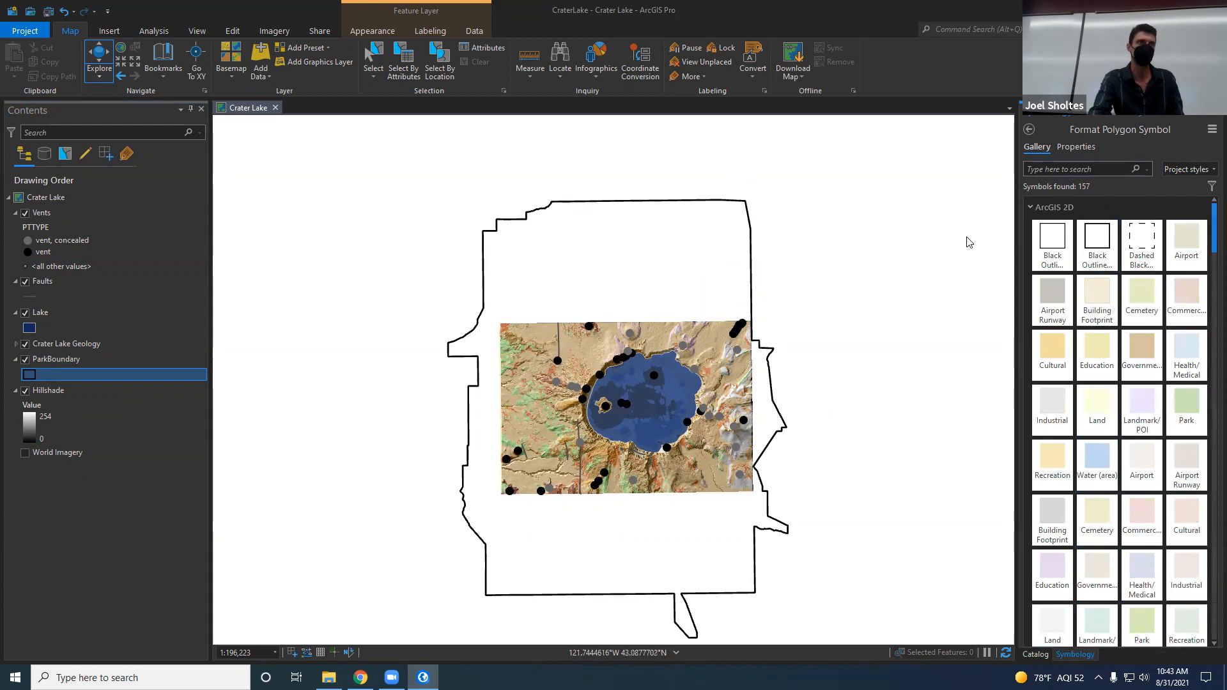
# Step: Set the ParkBoundary symbol's outline color to yellow and its outline width to 3 pt, and apply the changes
pyautogui.click(1087, 149)
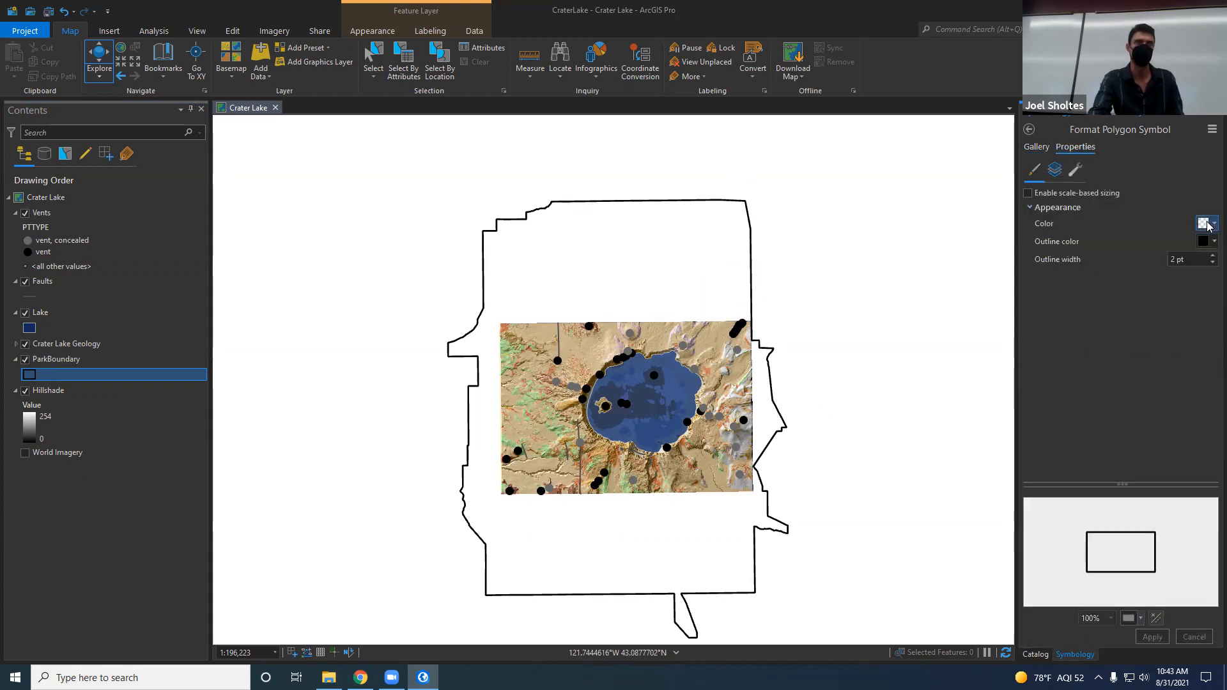
pyautogui.click(1207, 225)
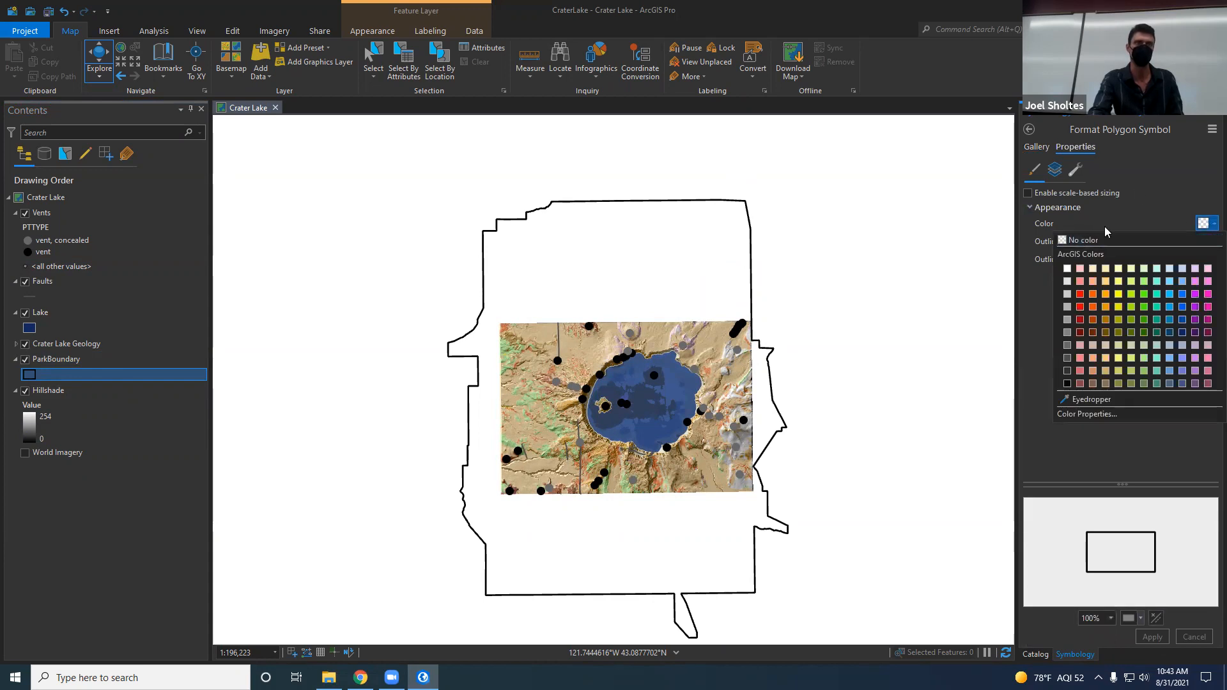
pyautogui.click(1140, 188)
pyautogui.click(1209, 243)
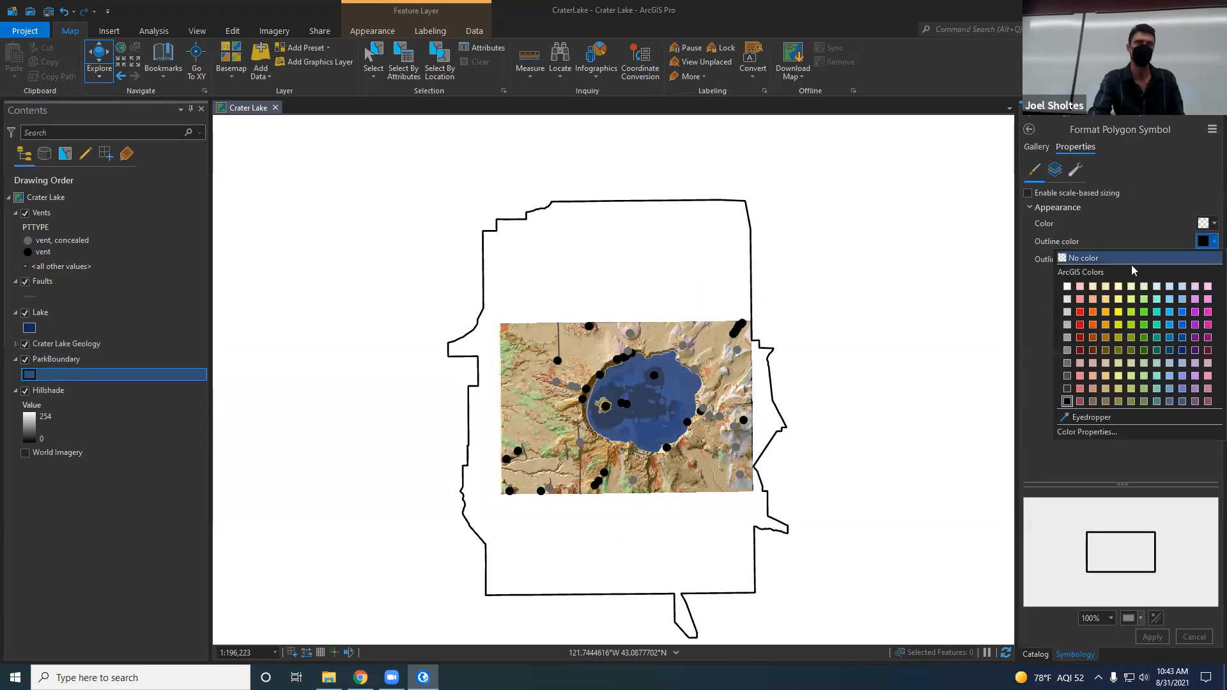
pyautogui.click(1119, 312)
pyautogui.click(1212, 255)
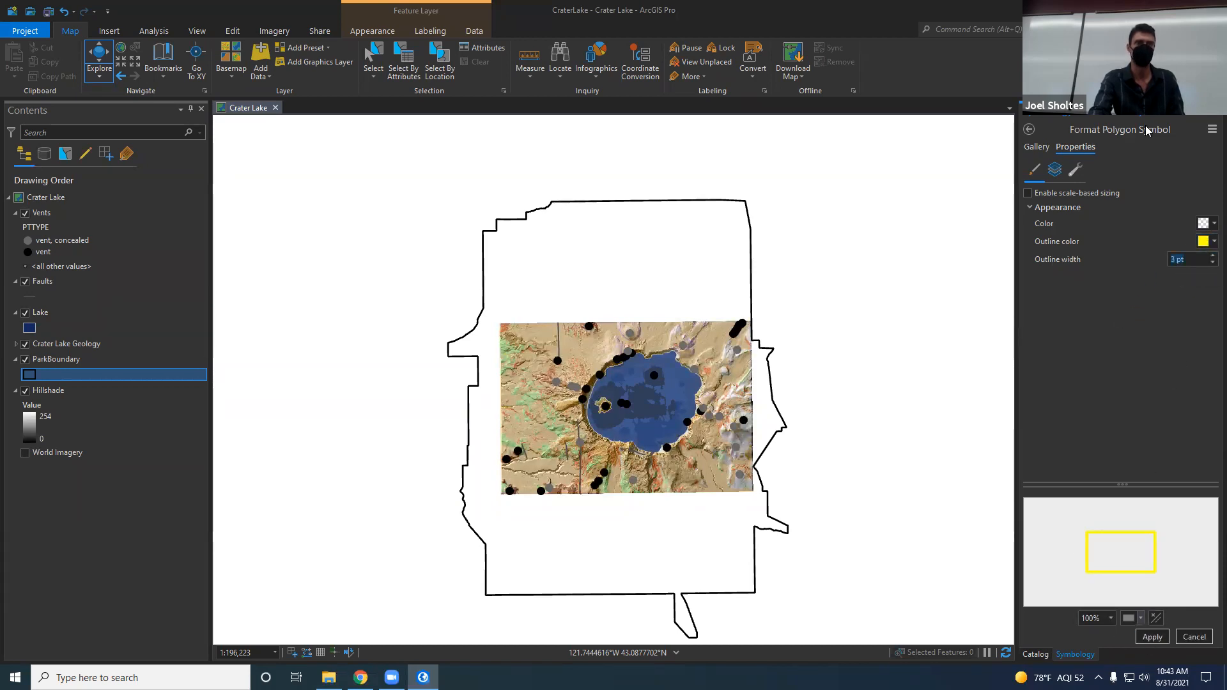
pyautogui.click(1153, 637)
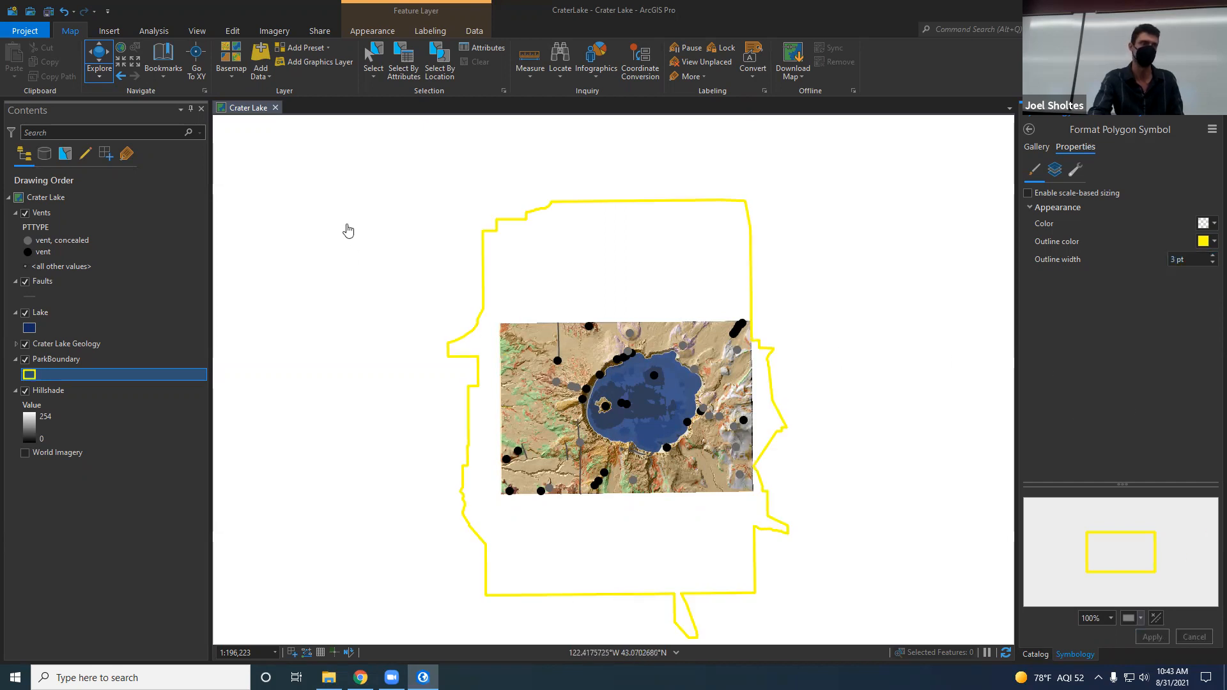
# Step: Change the map's basemap to Terrain with Labels
pyautogui.click(236, 59)
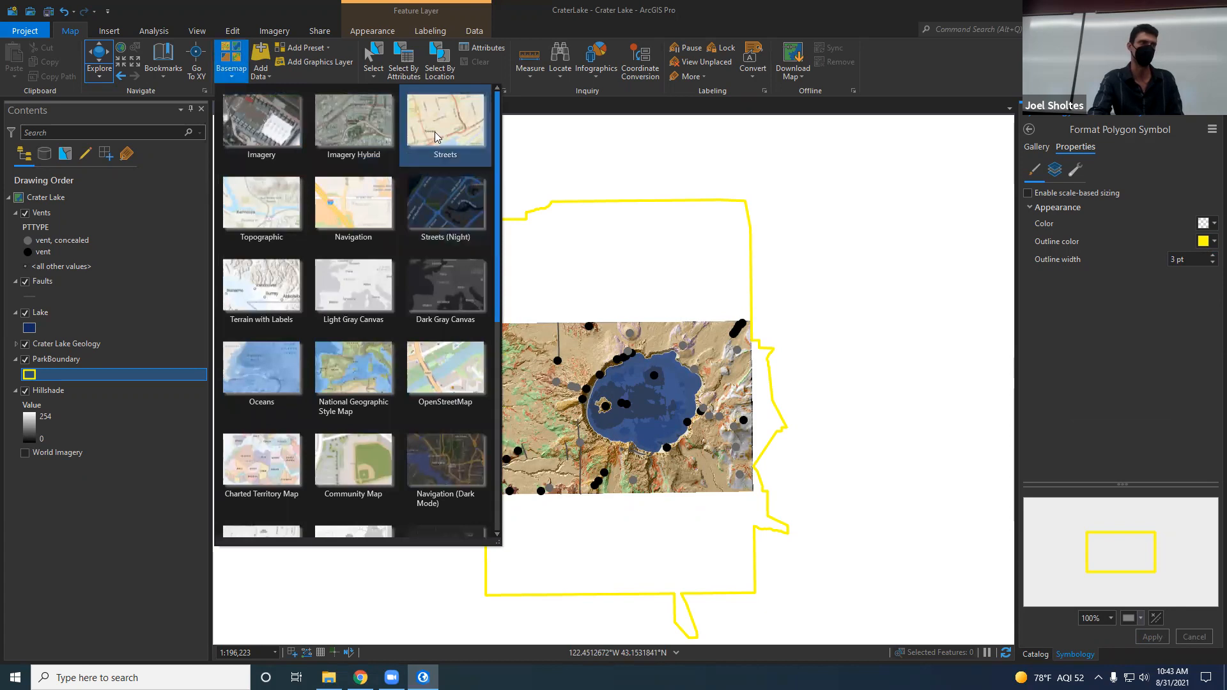
pyautogui.click(254, 286)
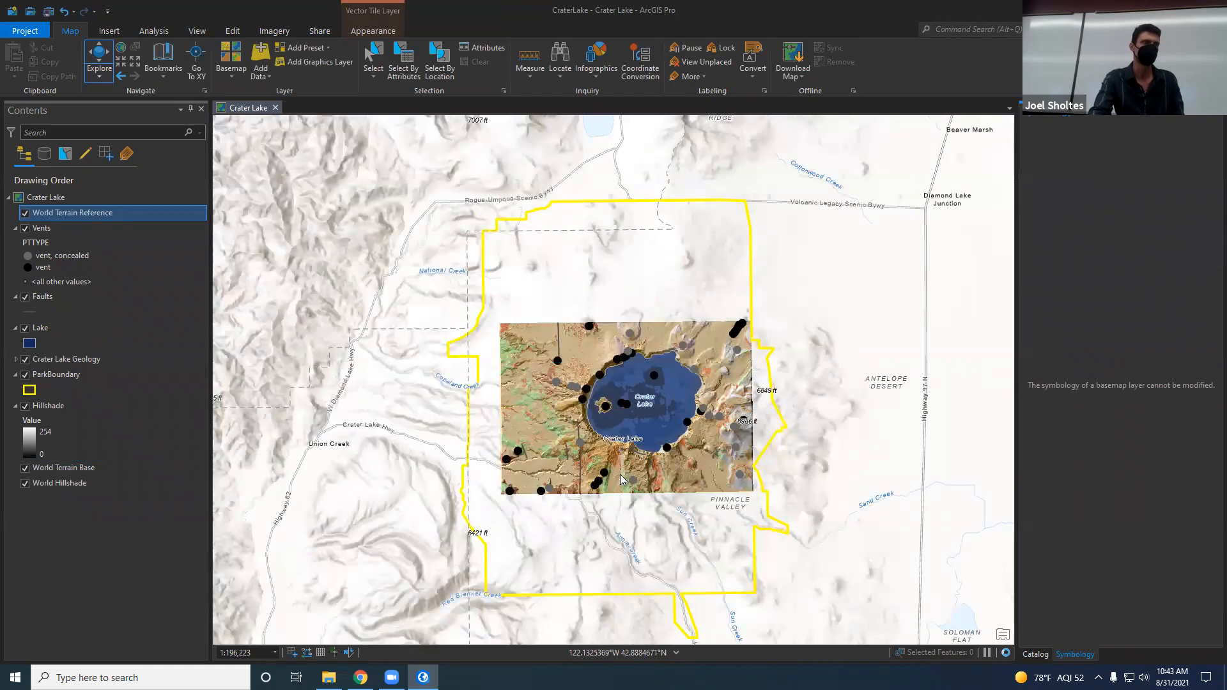
pyautogui.moveTo(668, 541); pyautogui.dragTo(658, 502)
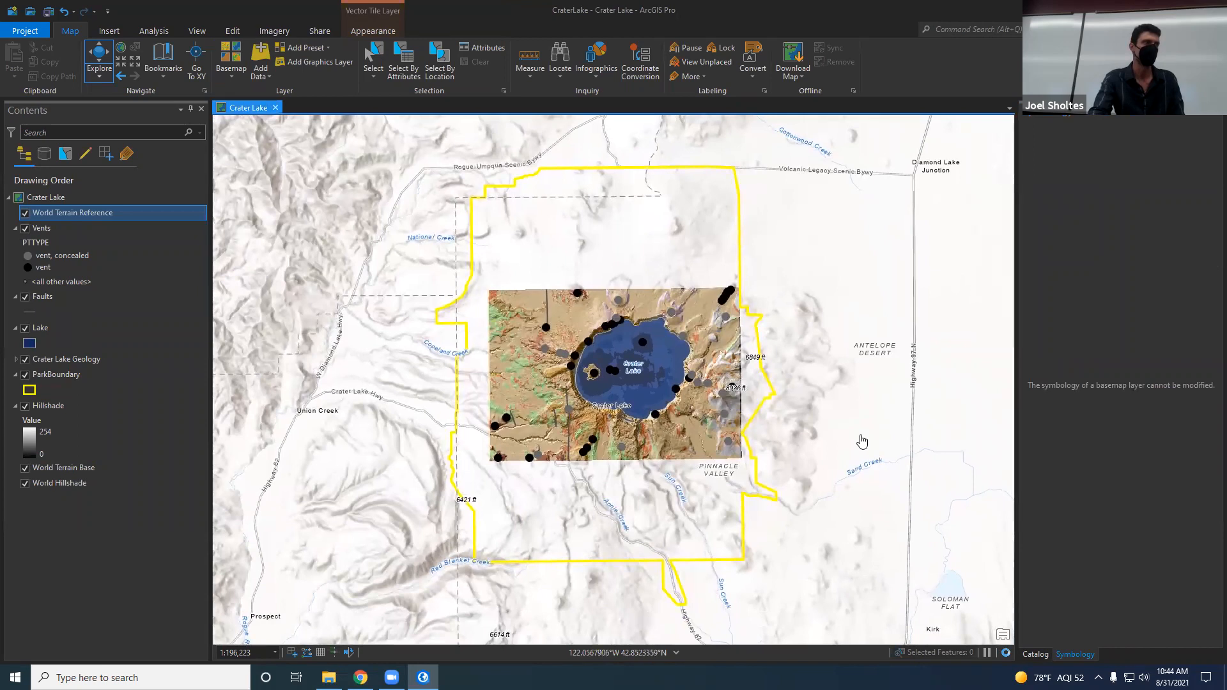
# Step: Return to the Catalog and examine the project, portal and computer sources offered for adding data, without adding any
pyautogui.click(1036, 655)
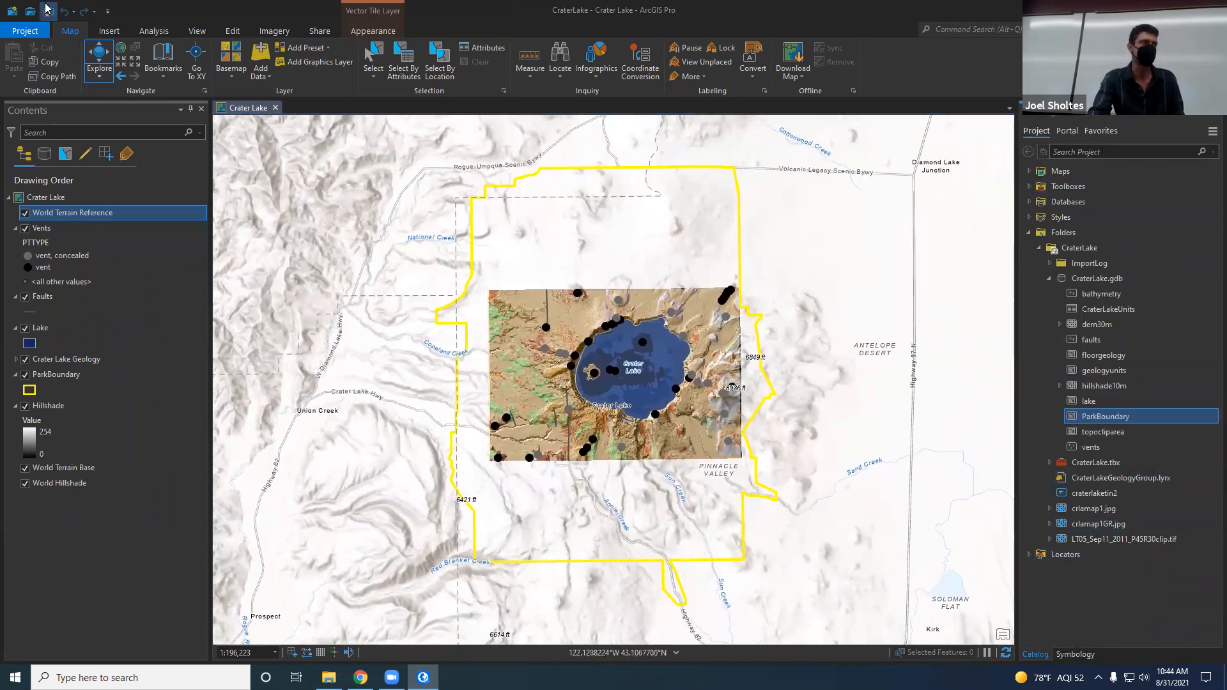
pyautogui.click(261, 55)
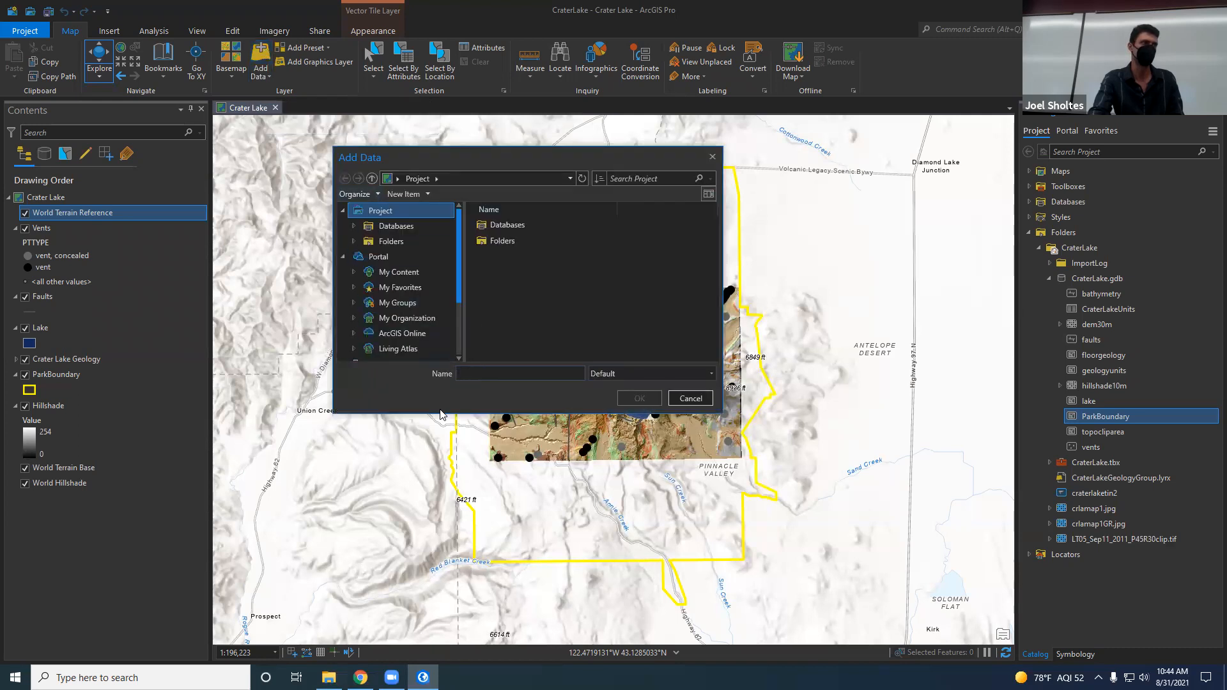
pyautogui.moveTo(440, 413); pyautogui.dragTo(439, 492)
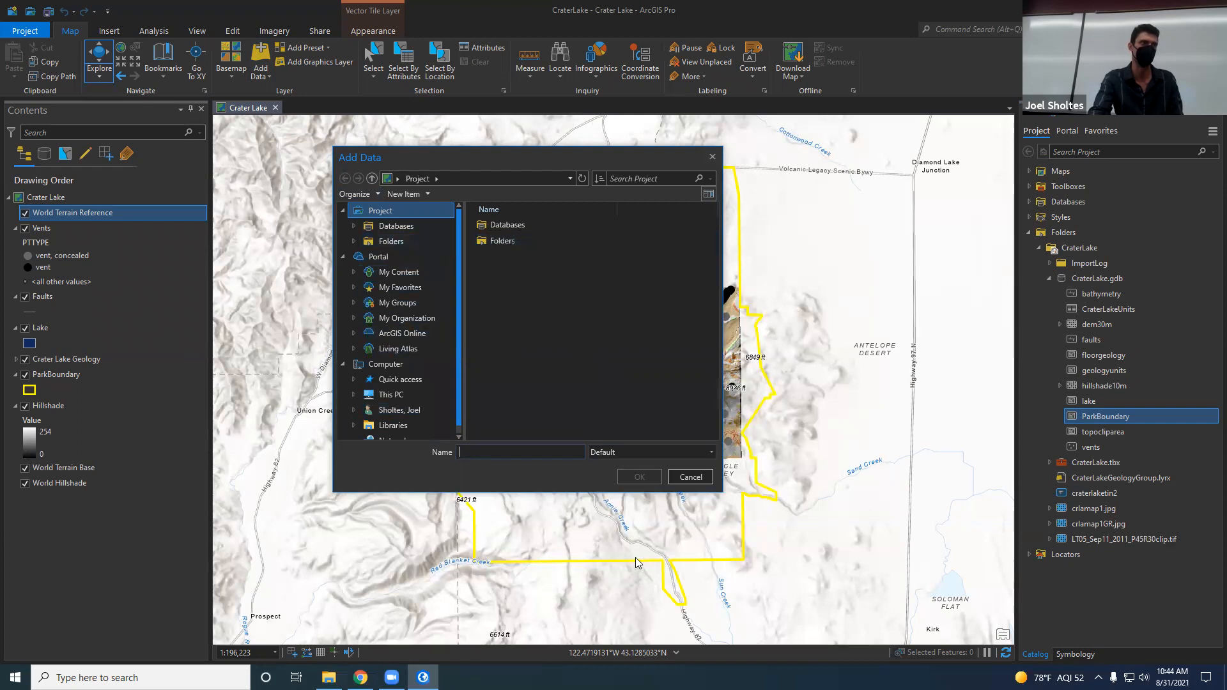
pyautogui.click(691, 477)
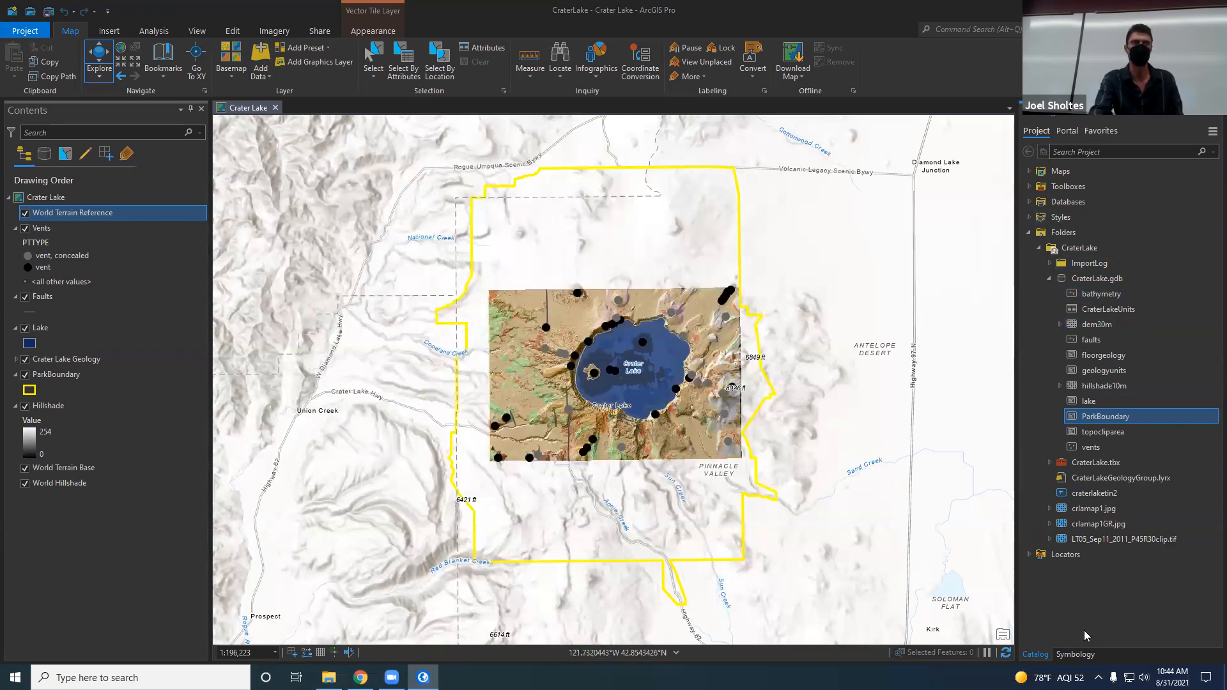
# Step: Collapse the CraterLake.gdb geodatabase in the Catalog
pyautogui.moveTo(1092, 324)
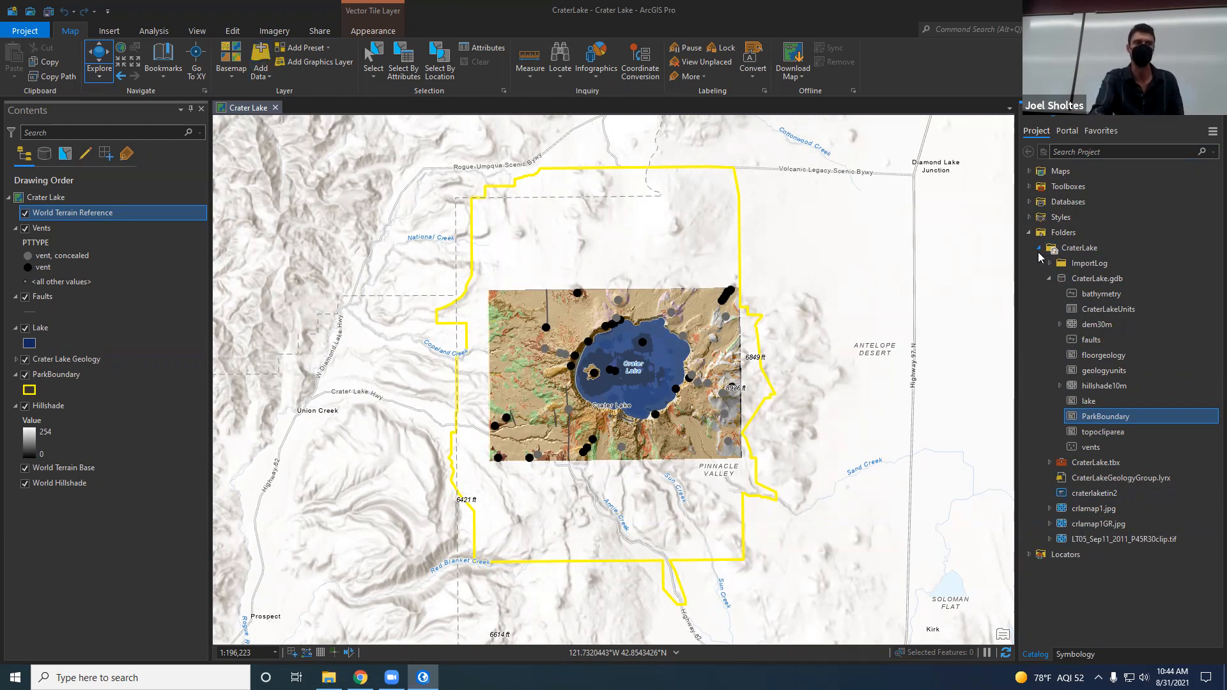
pyautogui.click(1049, 280)
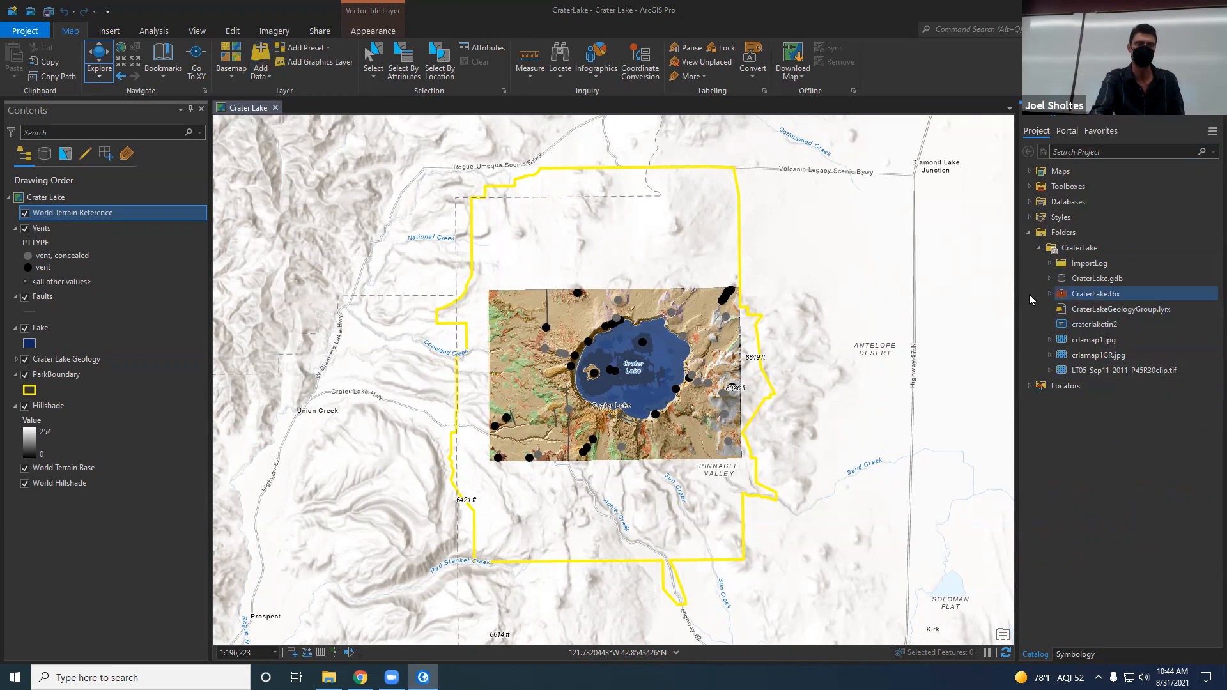
# Step: Examine the files in the CraterLake folder and the contents of CraterLake.gdb, and collapse both in the Catalog
pyautogui.click(1065, 297)
pyautogui.click(1122, 355)
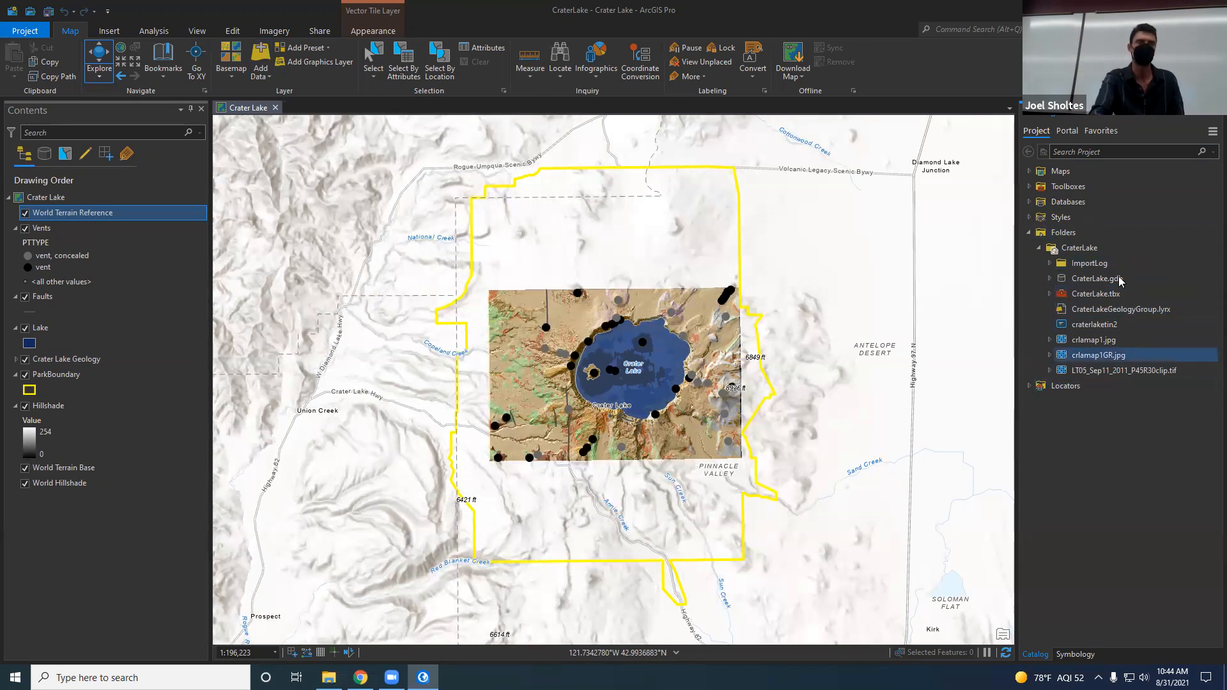
pyautogui.click(1099, 371)
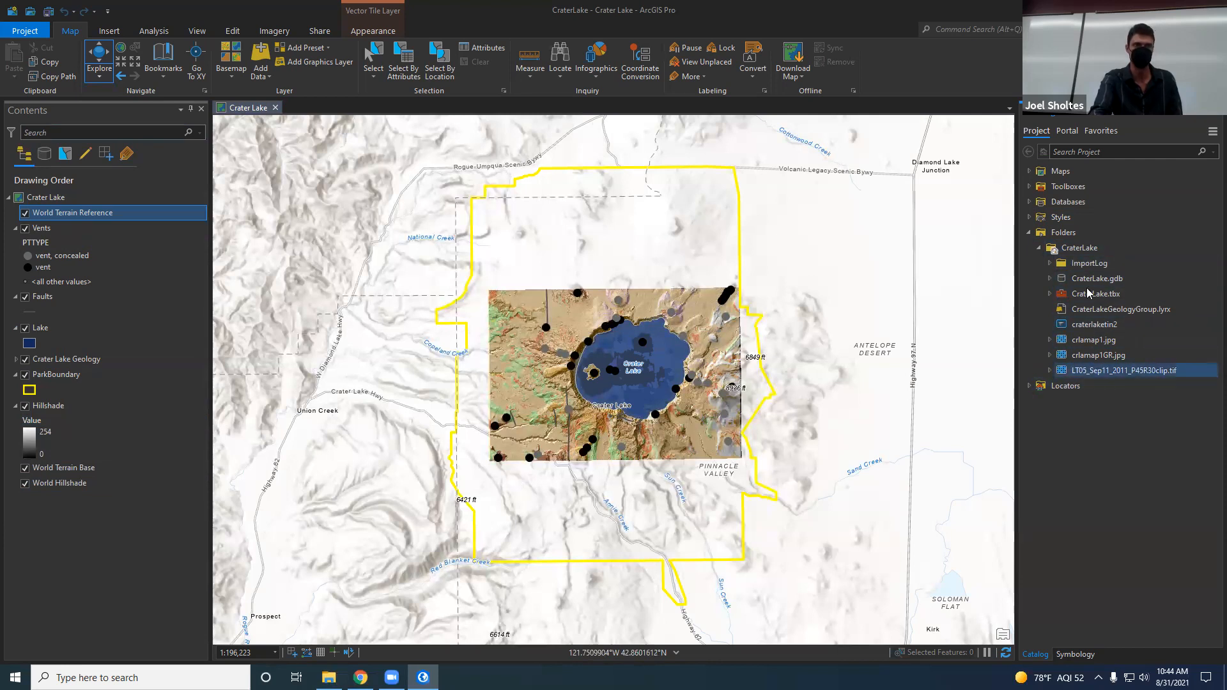
pyautogui.click(1050, 280)
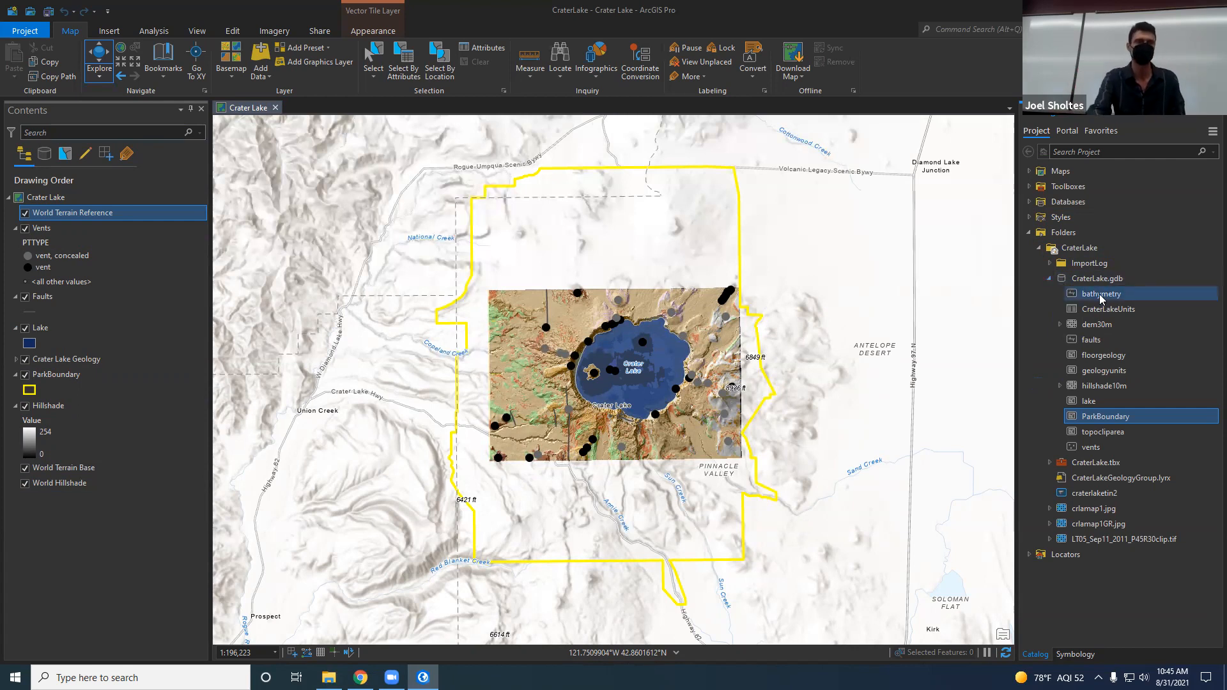
pyautogui.click(1049, 278)
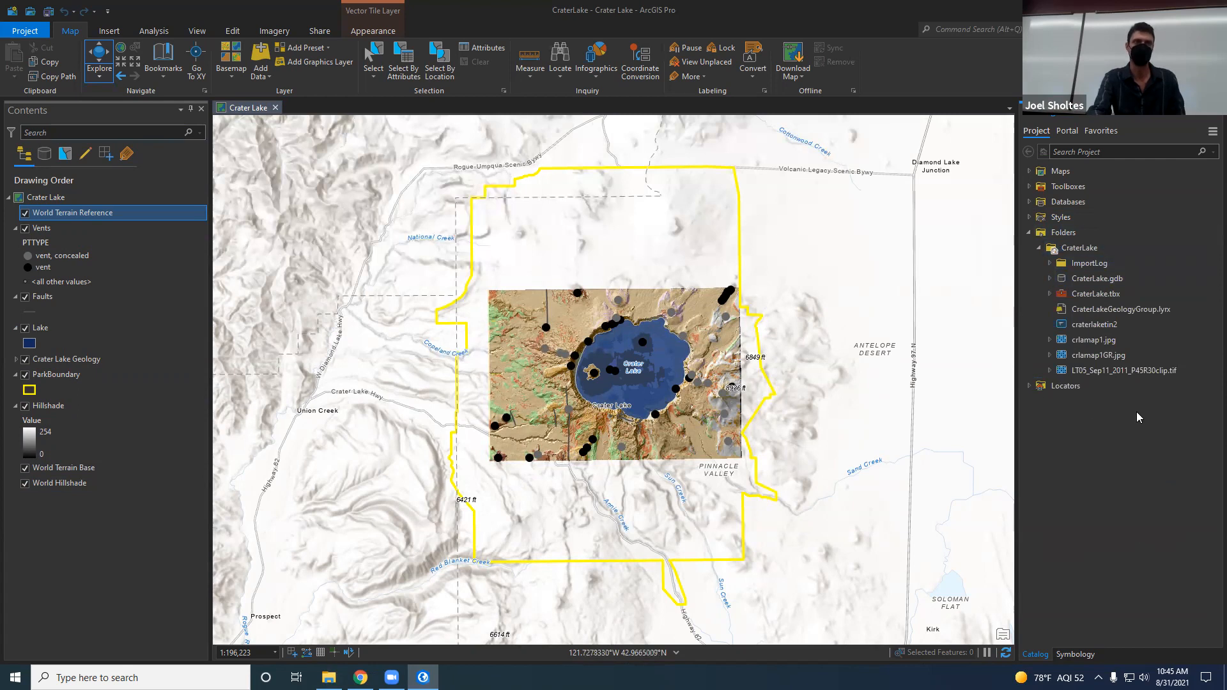
pyautogui.click(1039, 248)
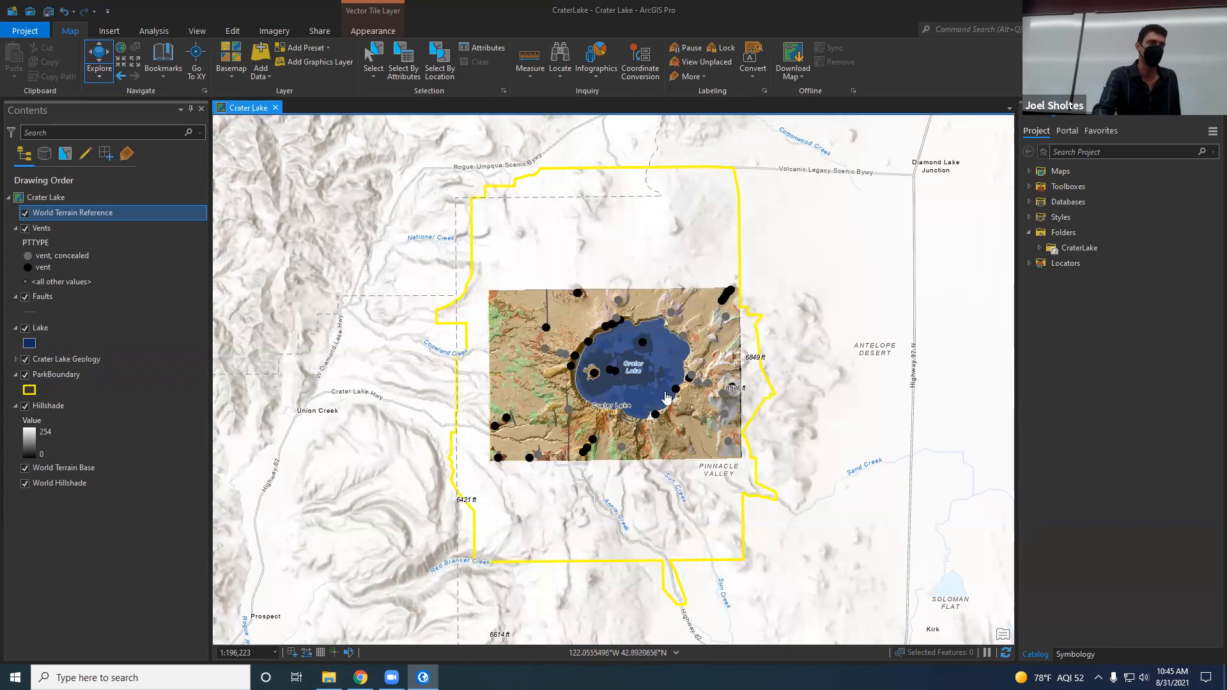
# Step: Hide the World Hillshade, World Terrain Base, World Terrain Reference and ParkBoundary layers, and fill the view with the geology map centered on the lake
pyautogui.scroll(1, 626, 387)
pyautogui.scroll(2, 627, 387)
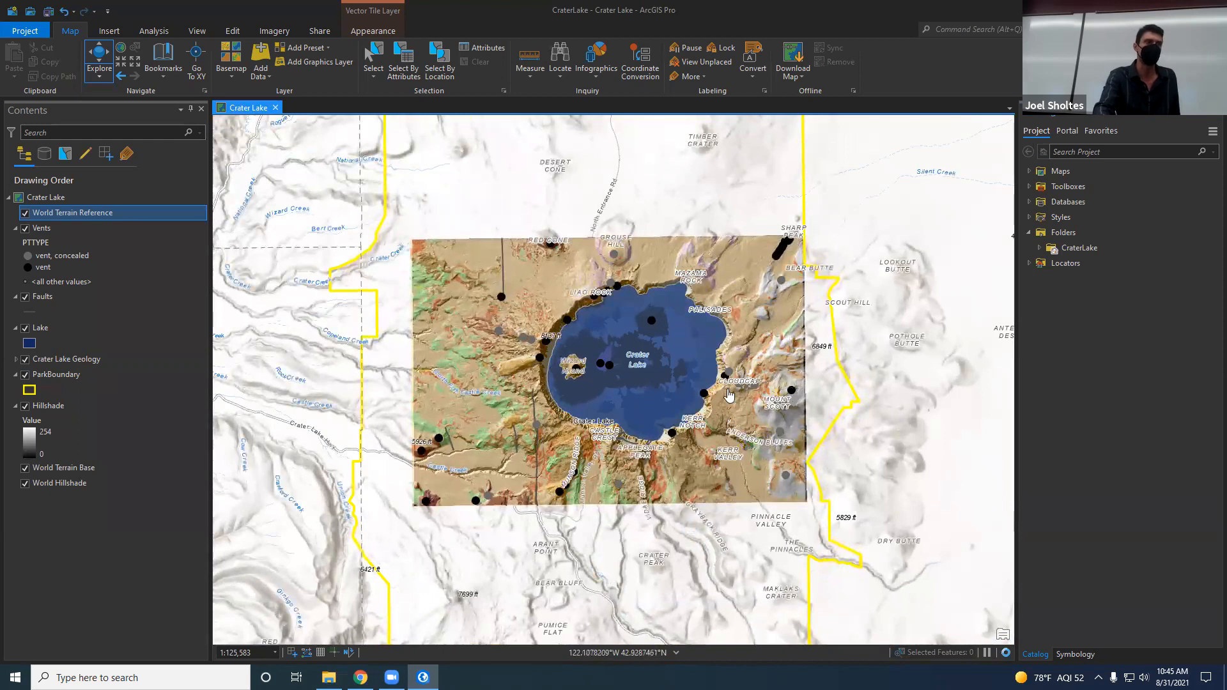
pyautogui.click(26, 490)
pyautogui.click(25, 483)
pyautogui.click(25, 468)
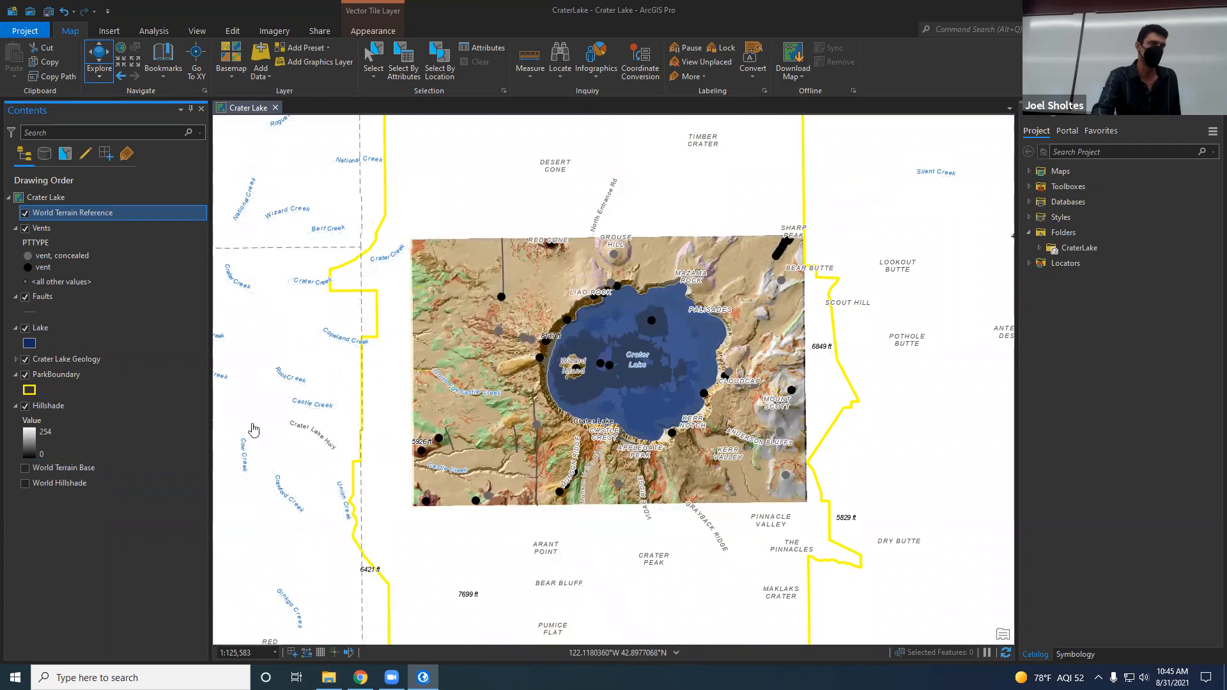
pyautogui.click(26, 214)
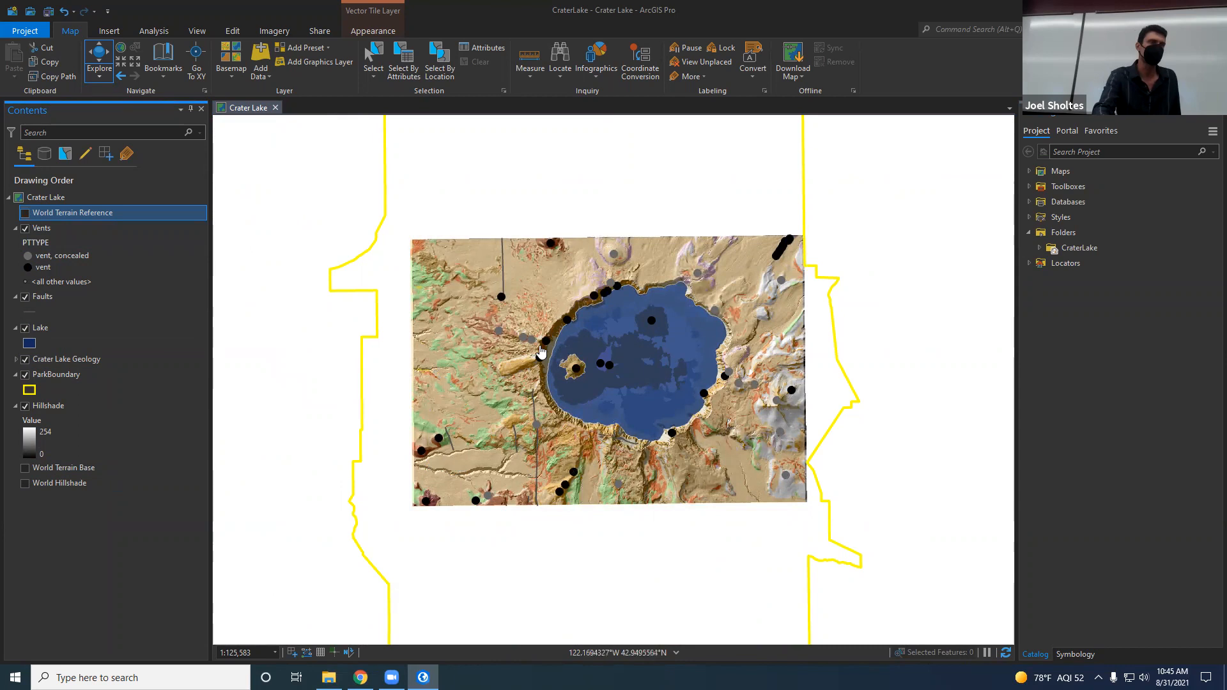
pyautogui.click(25, 375)
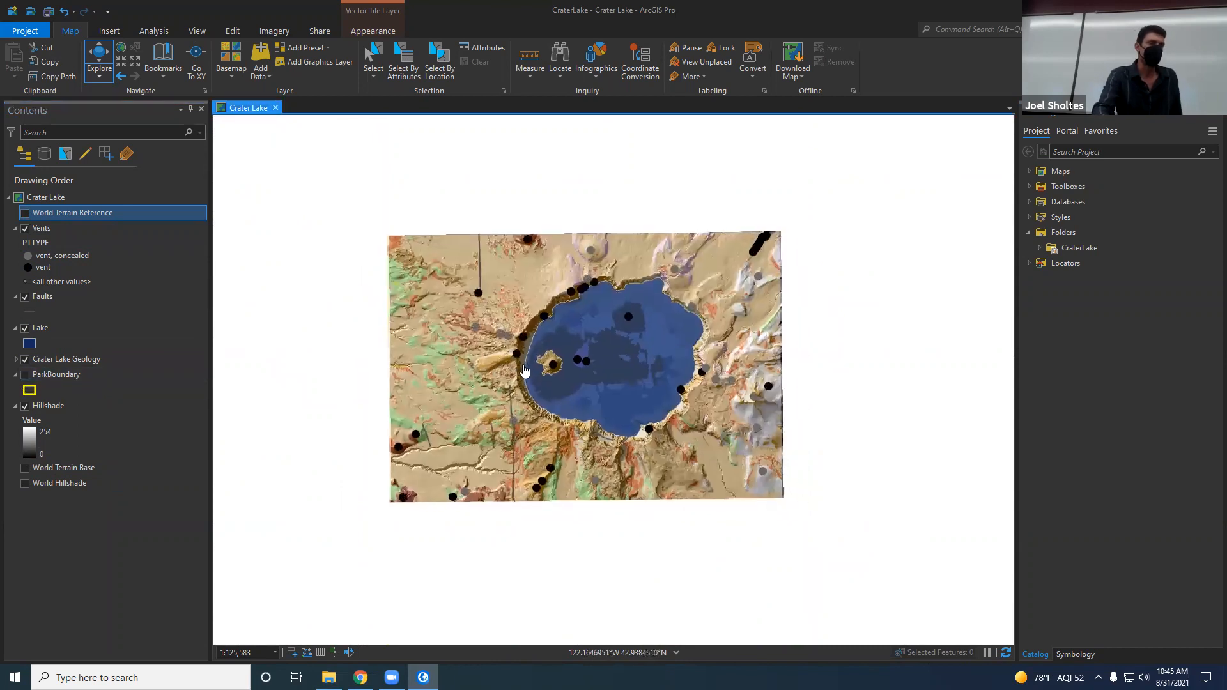
pyautogui.scroll(2, 605, 363)
pyautogui.moveTo(622, 352); pyautogui.dragTo(600, 356)
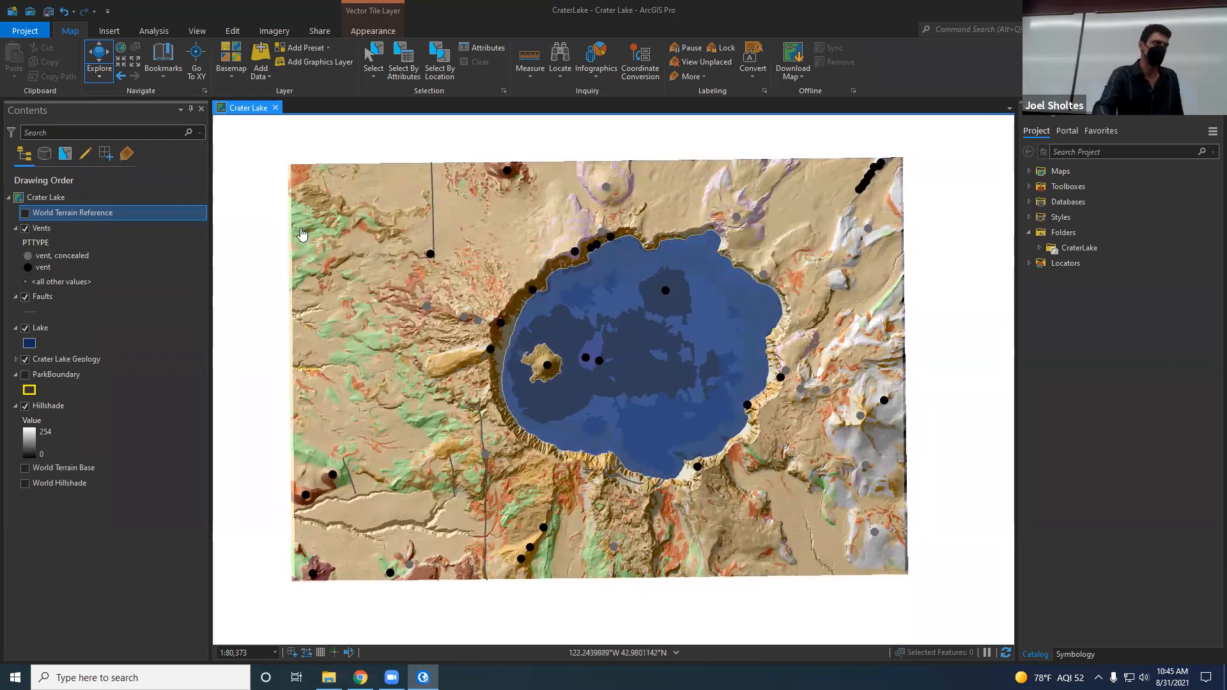
# Step: Create a new layout on an ANSI landscape Letter page
pyautogui.click(107, 33)
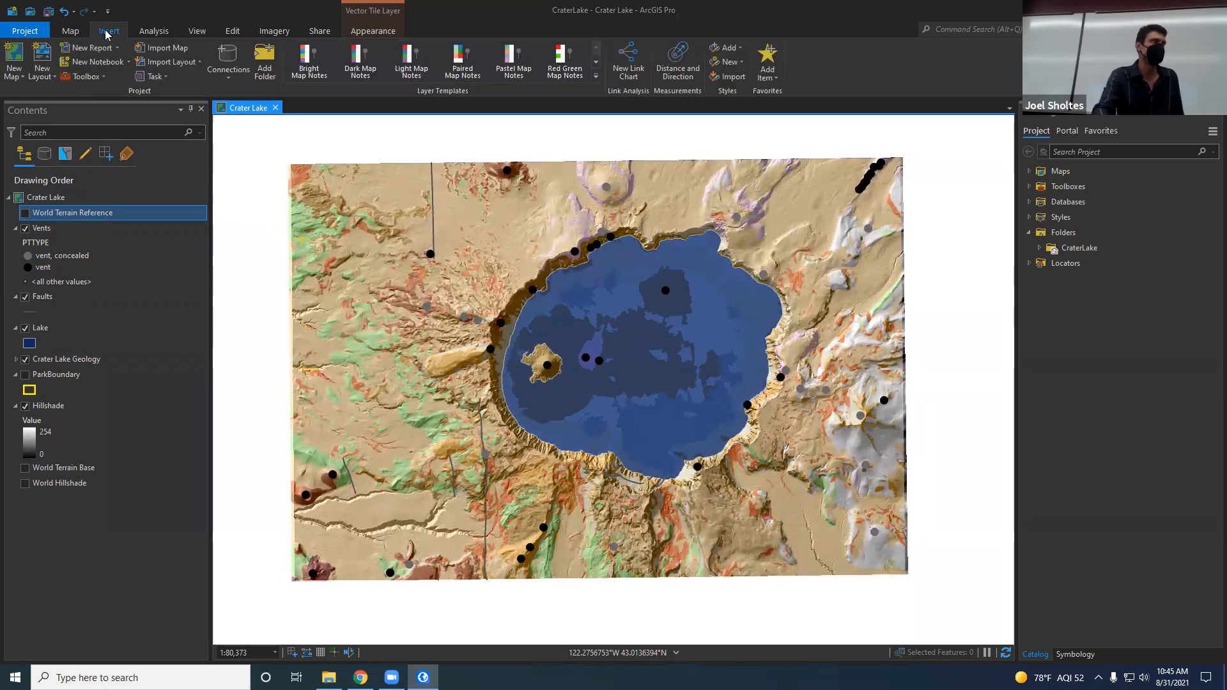
pyautogui.click(41, 57)
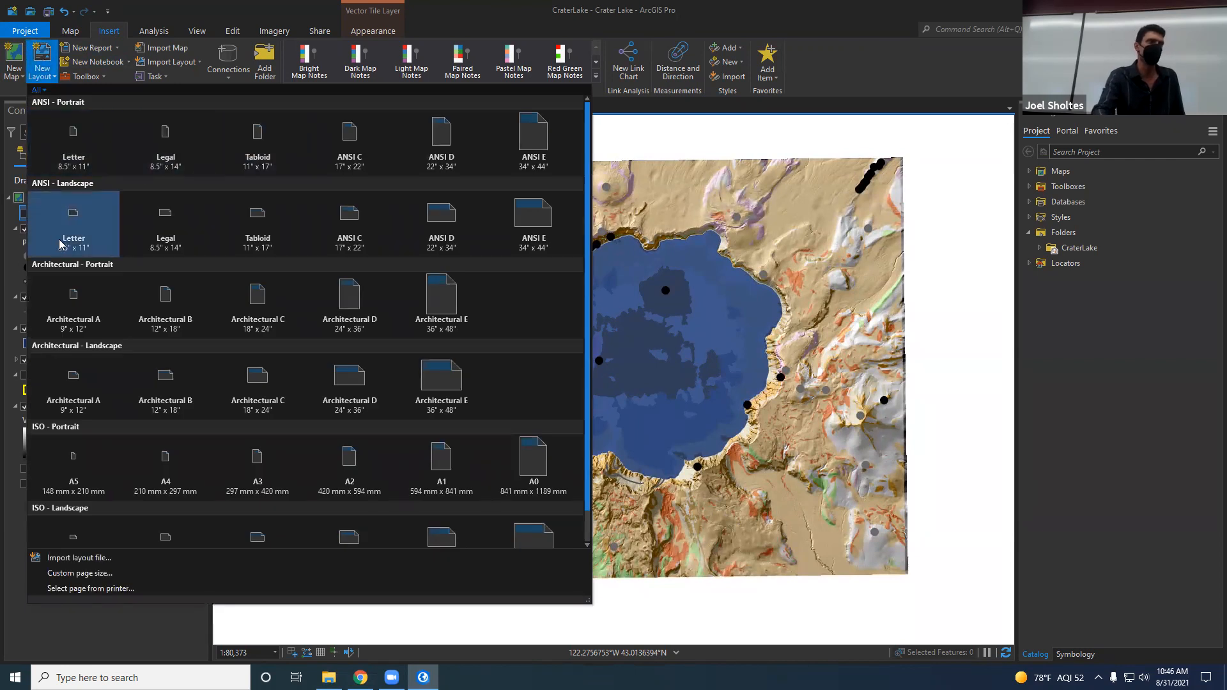
pyautogui.click(82, 231)
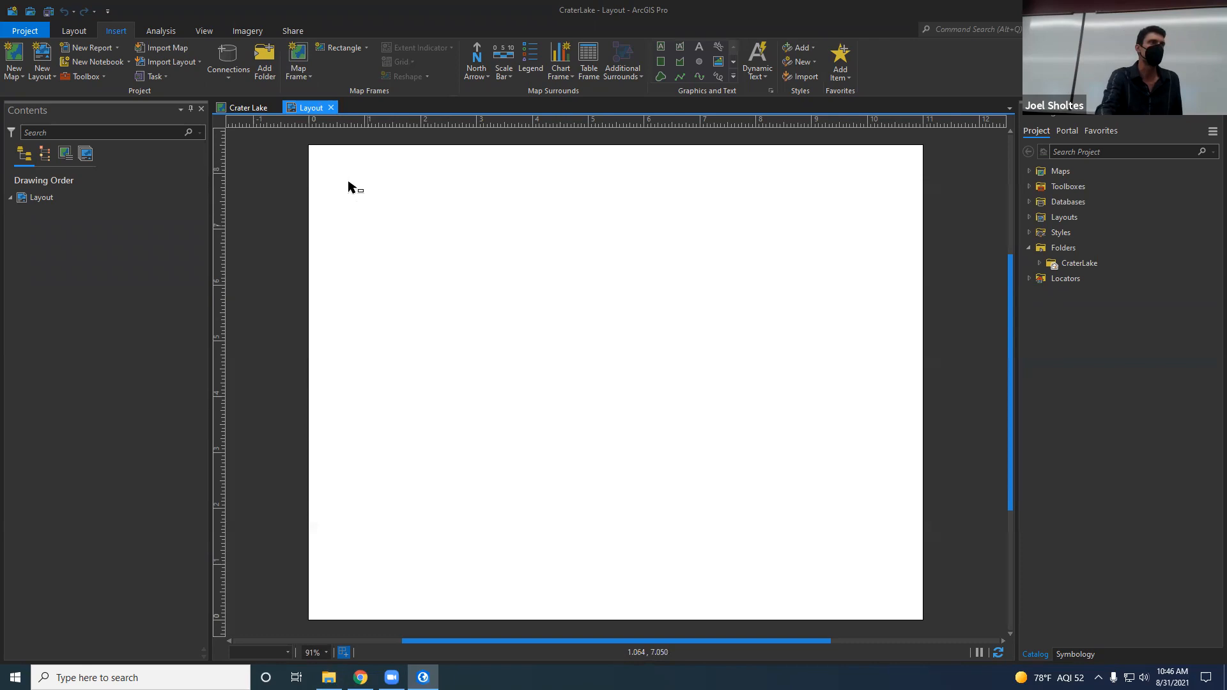
# Step: Add a map frame of the current Crater Lake map view, about 10 by 7.5 inches, inside the page margins
pyautogui.click(302, 54)
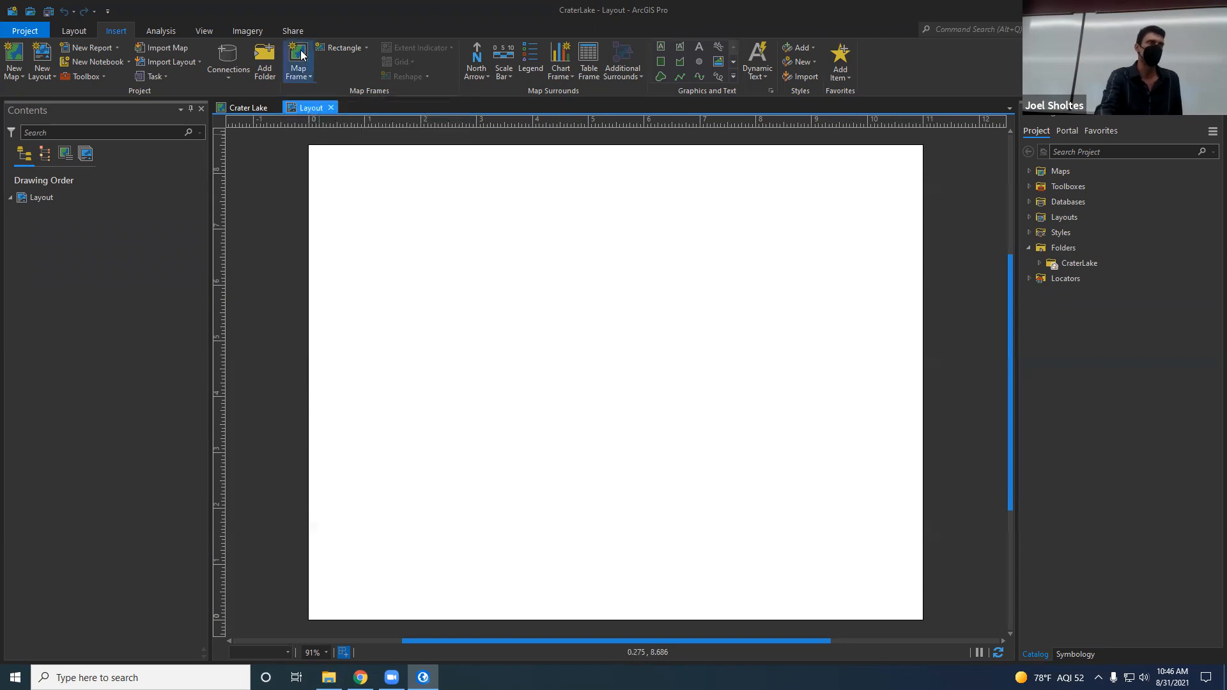
pyautogui.click(300, 56)
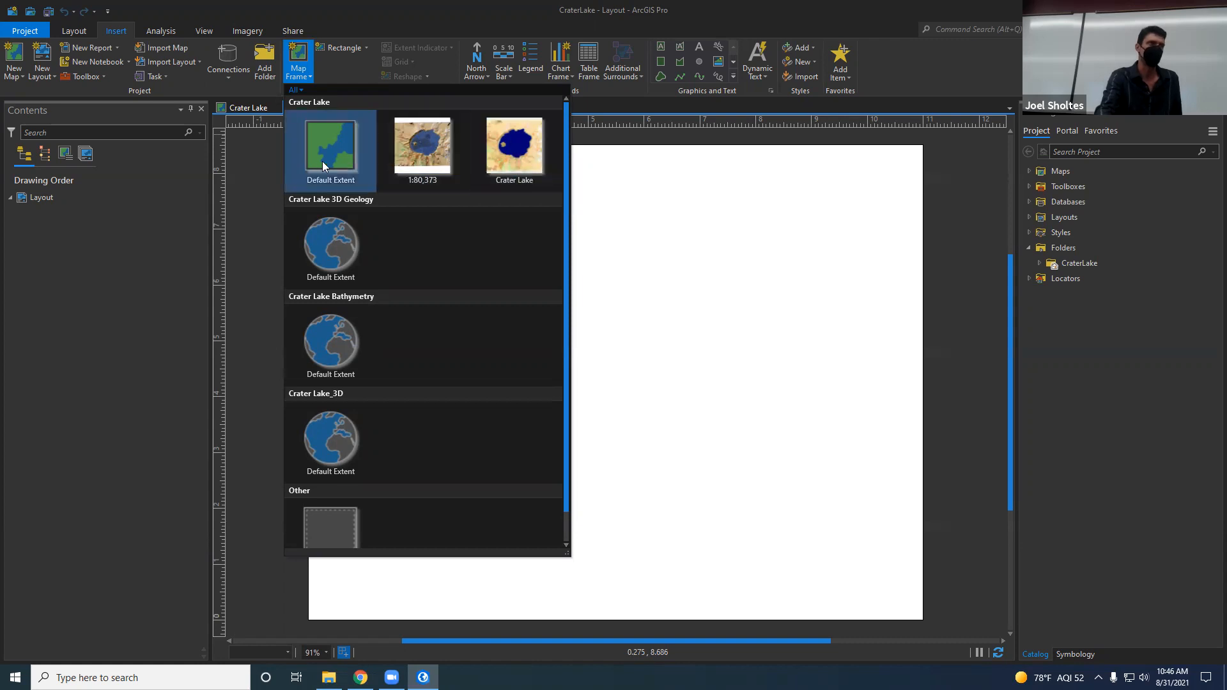
pyautogui.click(431, 157)
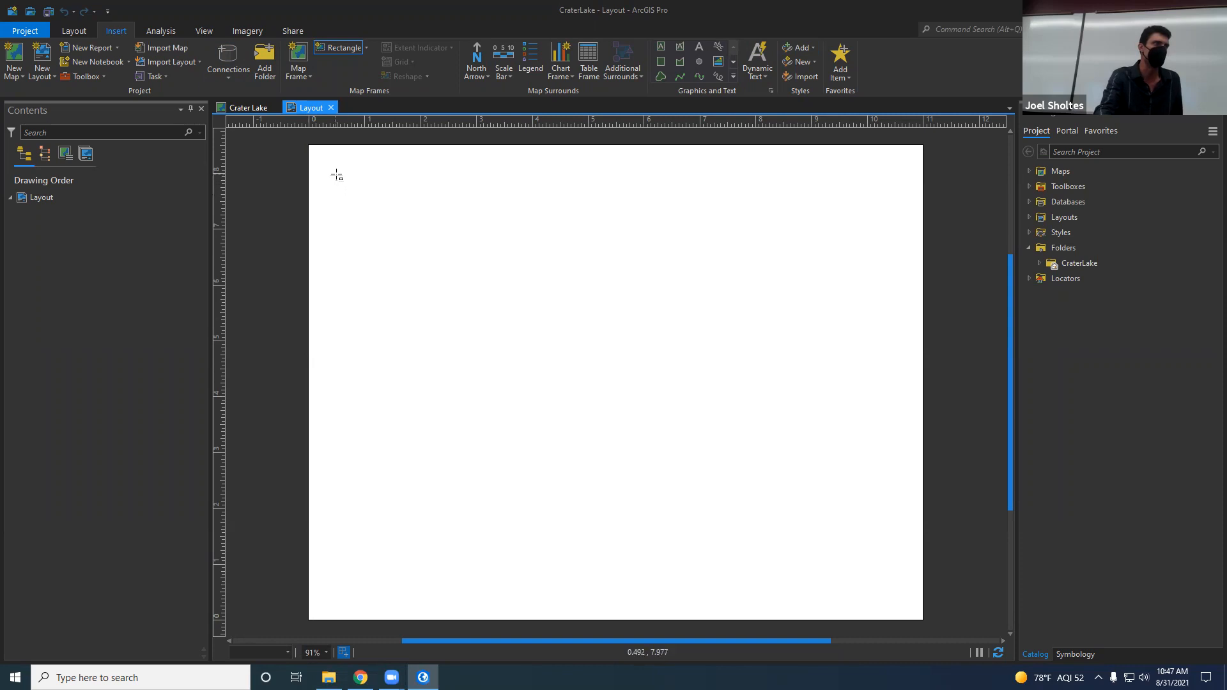
pyautogui.moveTo(338, 175); pyautogui.dragTo(896, 594)
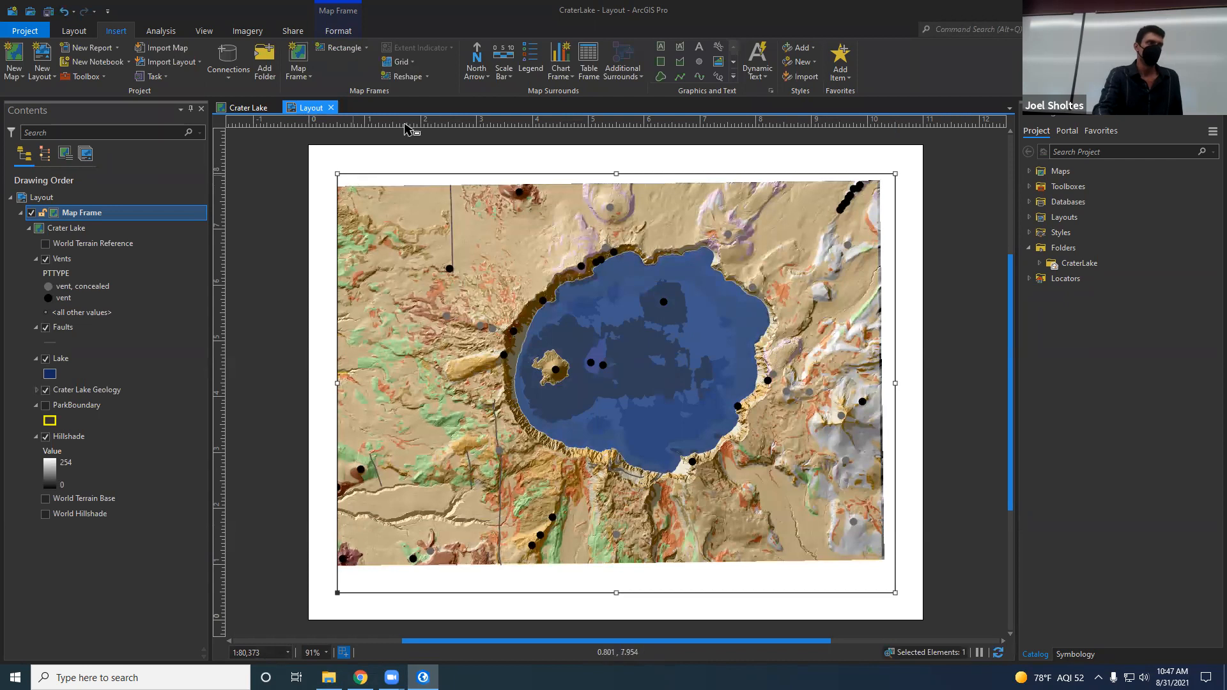
pyautogui.click(304, 64)
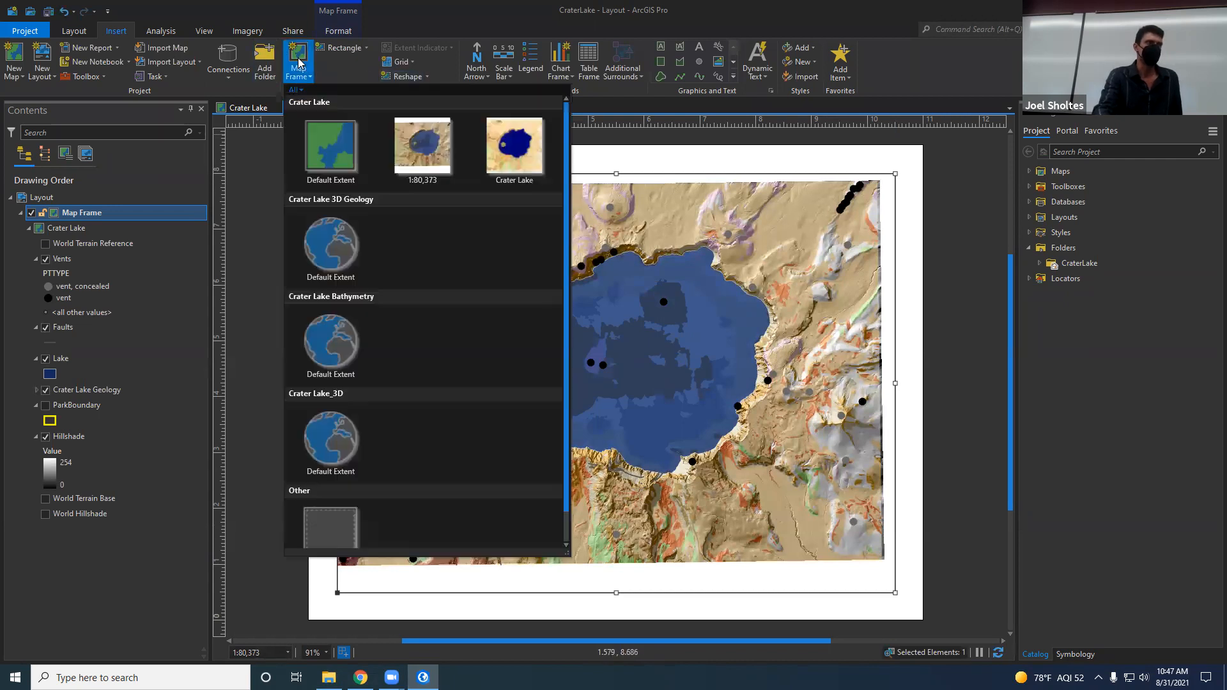
pyautogui.click(418, 153)
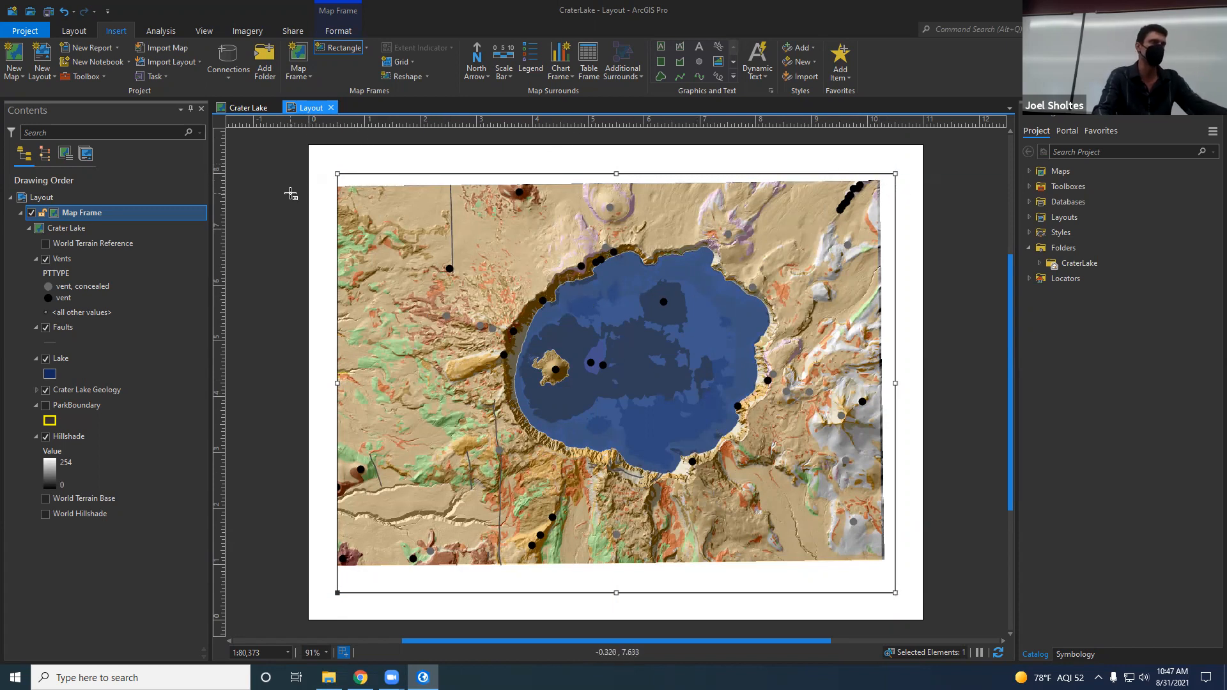
pyautogui.click(291, 194)
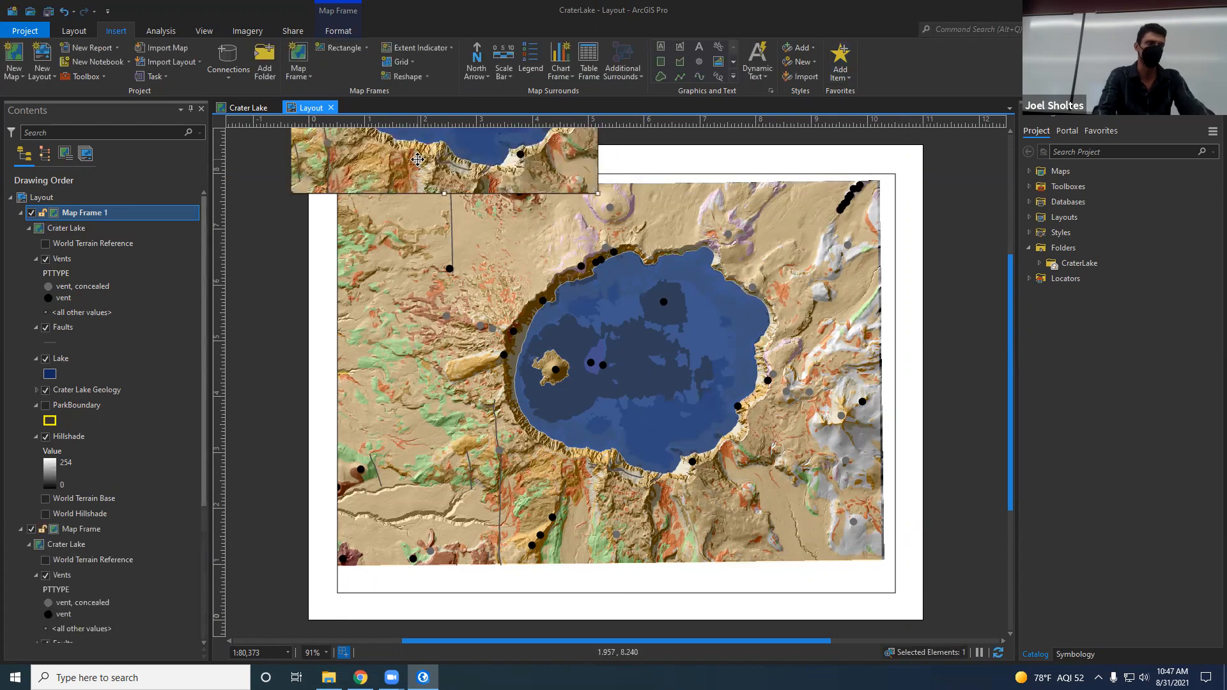
pyautogui.press('Delete')
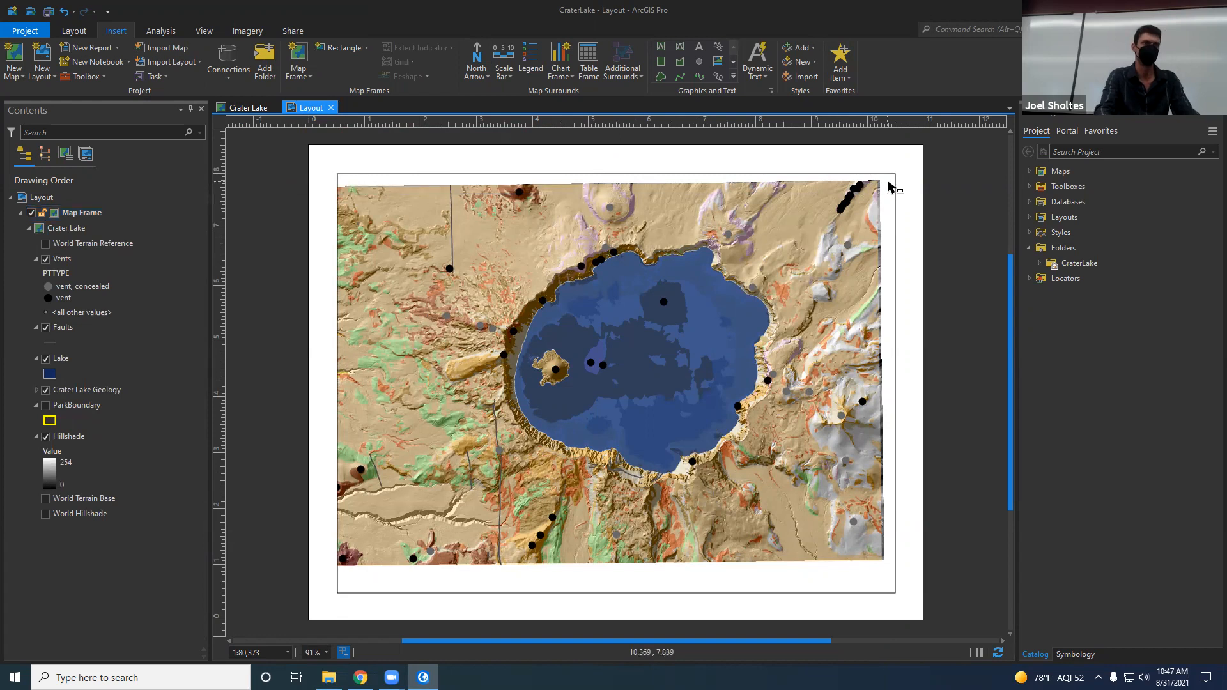
# Step: Activate the map frame and adjust its map extent so the lake fills and is centered in the frame
pyautogui.click(890, 185)
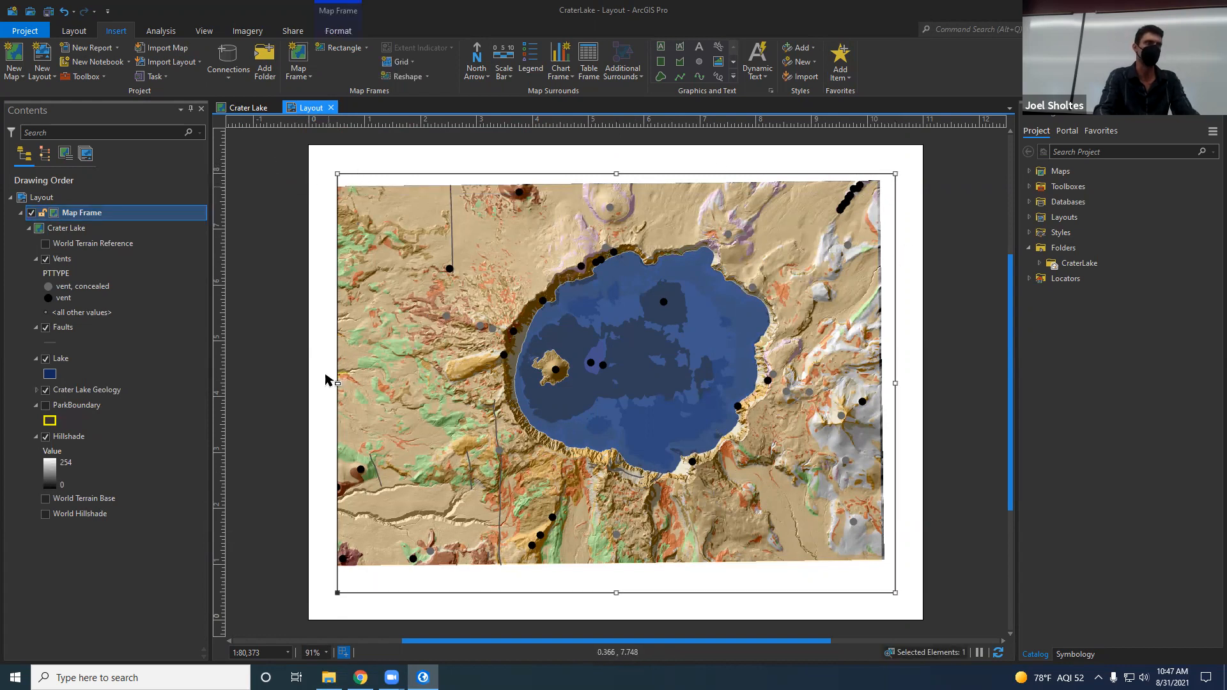
pyautogui.rightClick(805, 225)
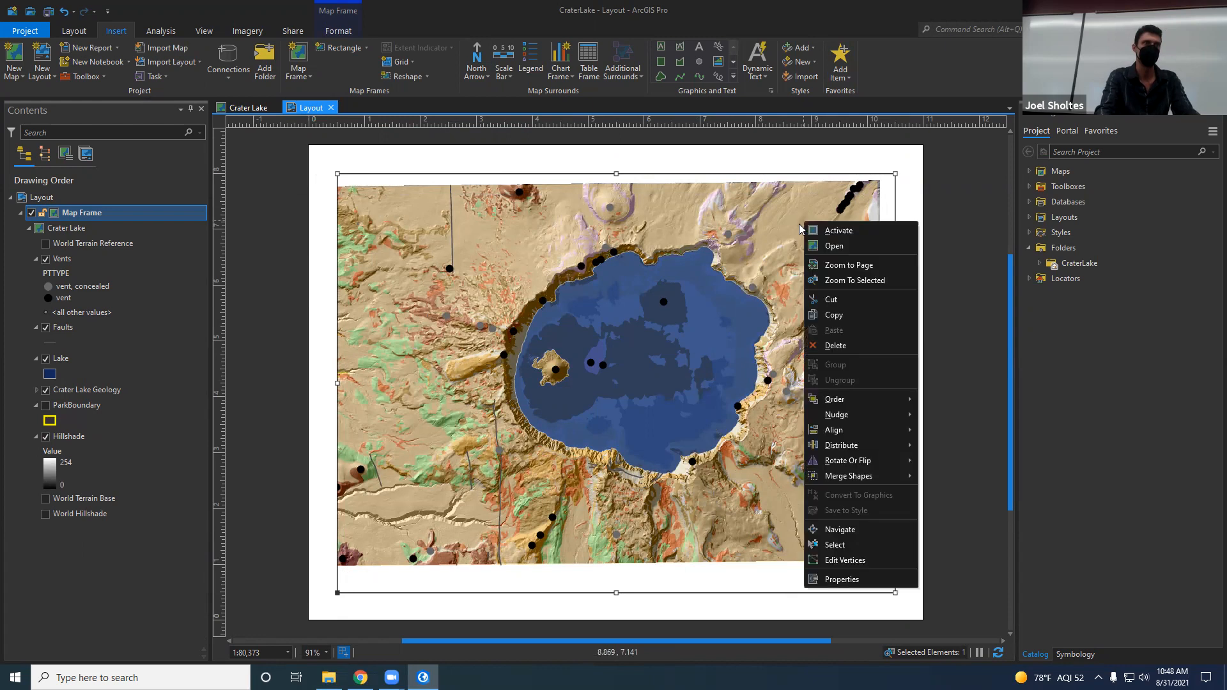
pyautogui.click(875, 234)
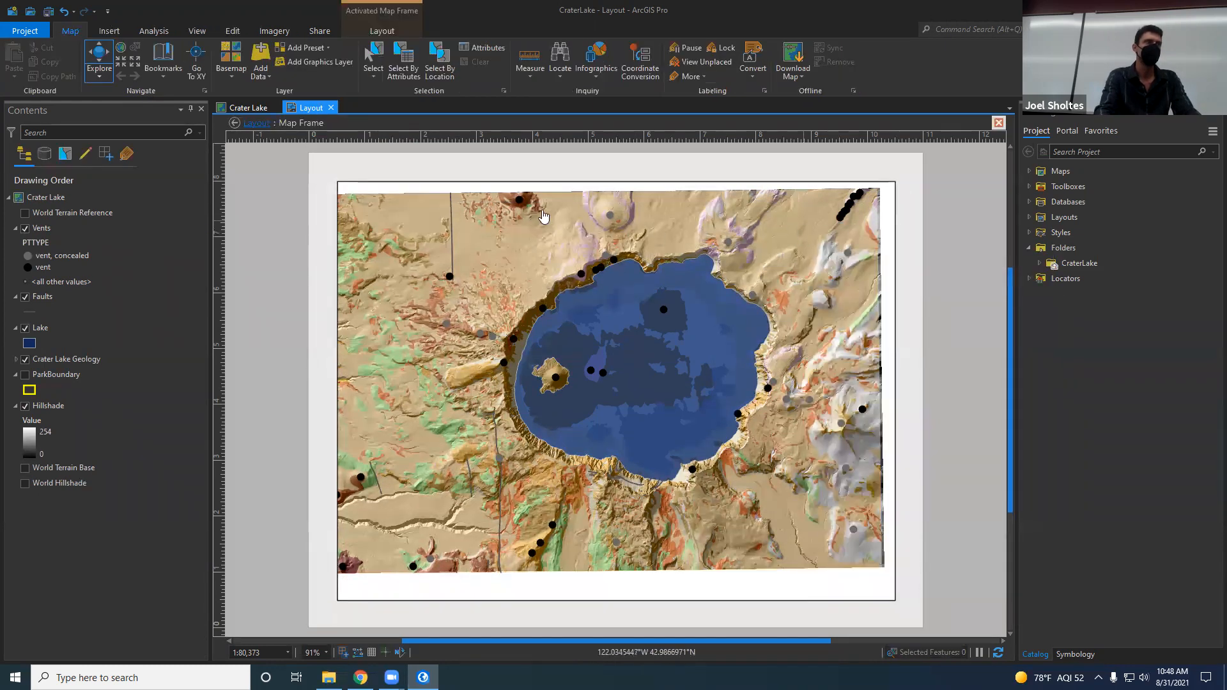
pyautogui.moveTo(633, 381); pyautogui.dragTo(580, 407)
pyautogui.scroll(3, 636, 397)
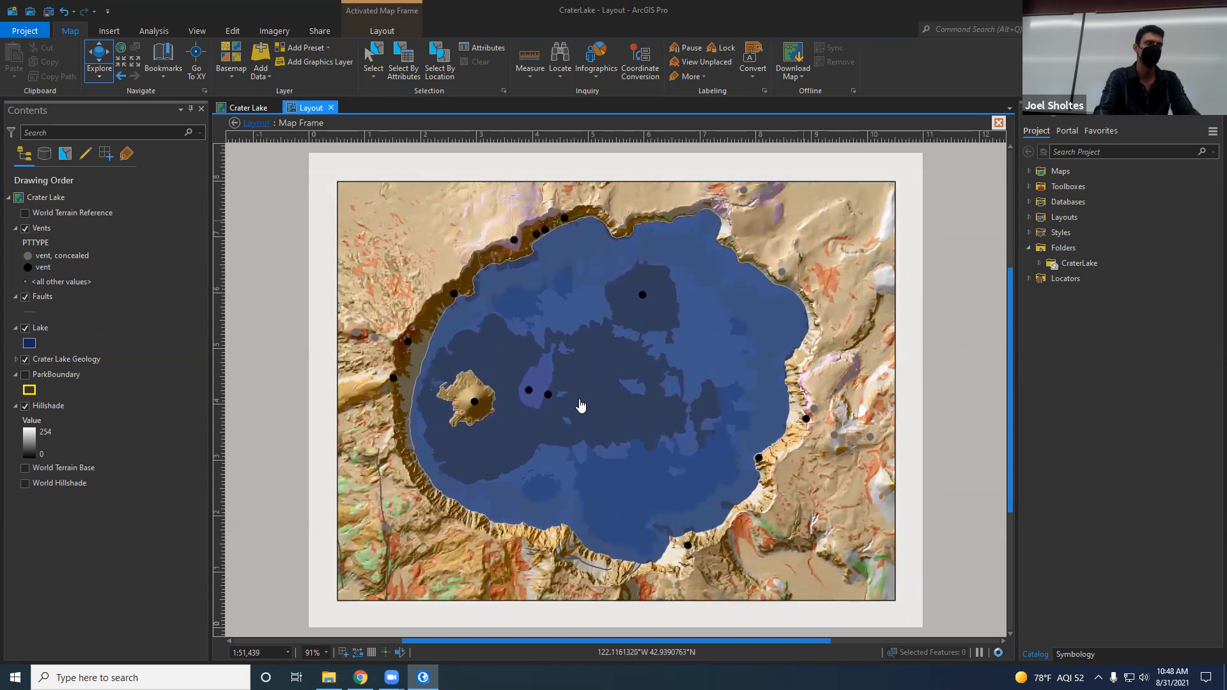
pyautogui.scroll(-3, 576, 402)
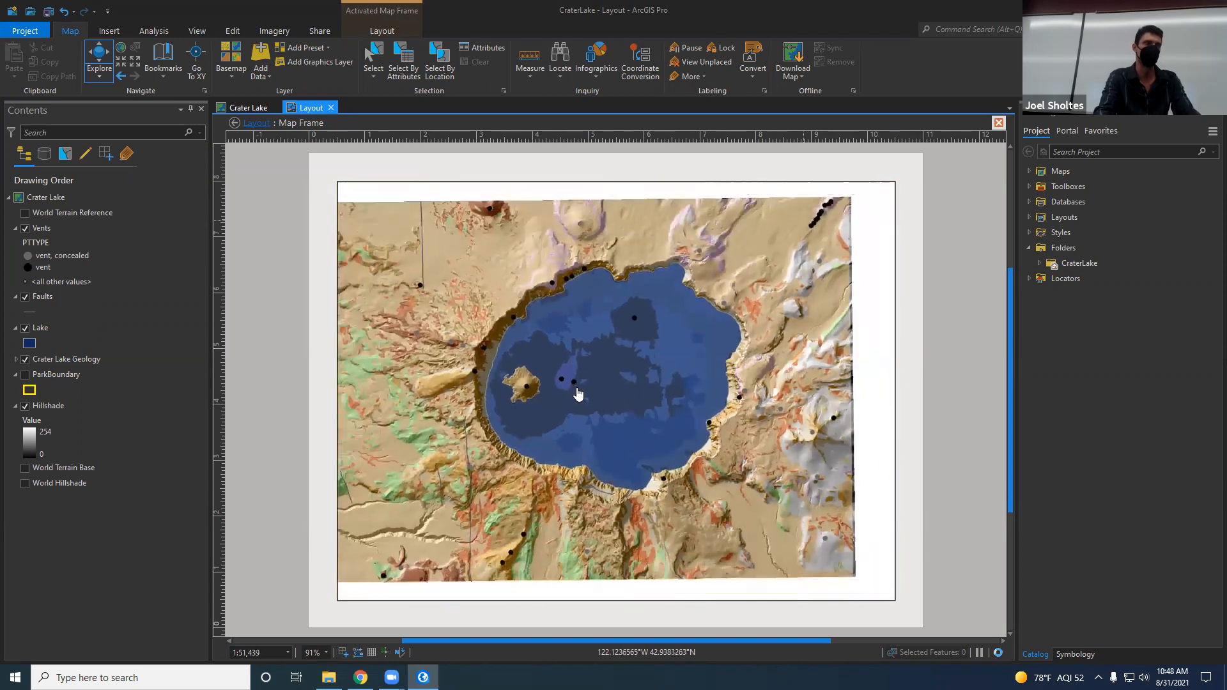
pyautogui.scroll(3, 602, 408)
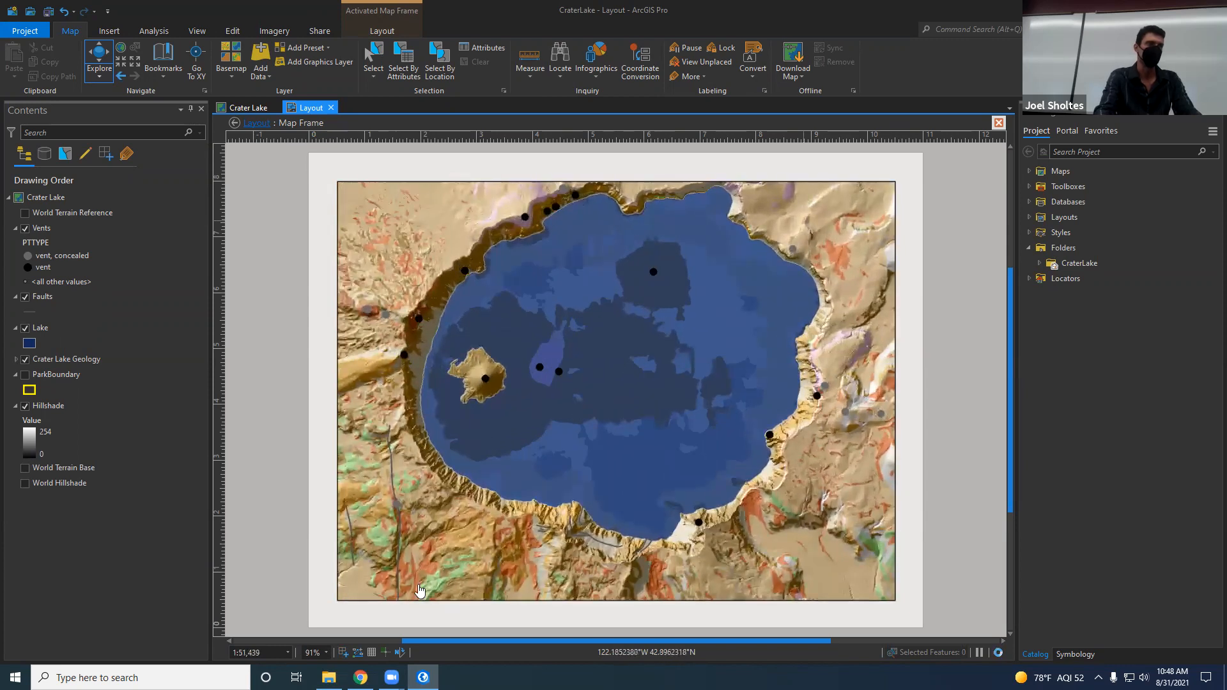
pyautogui.moveTo(608, 414); pyautogui.dragTo(601, 444)
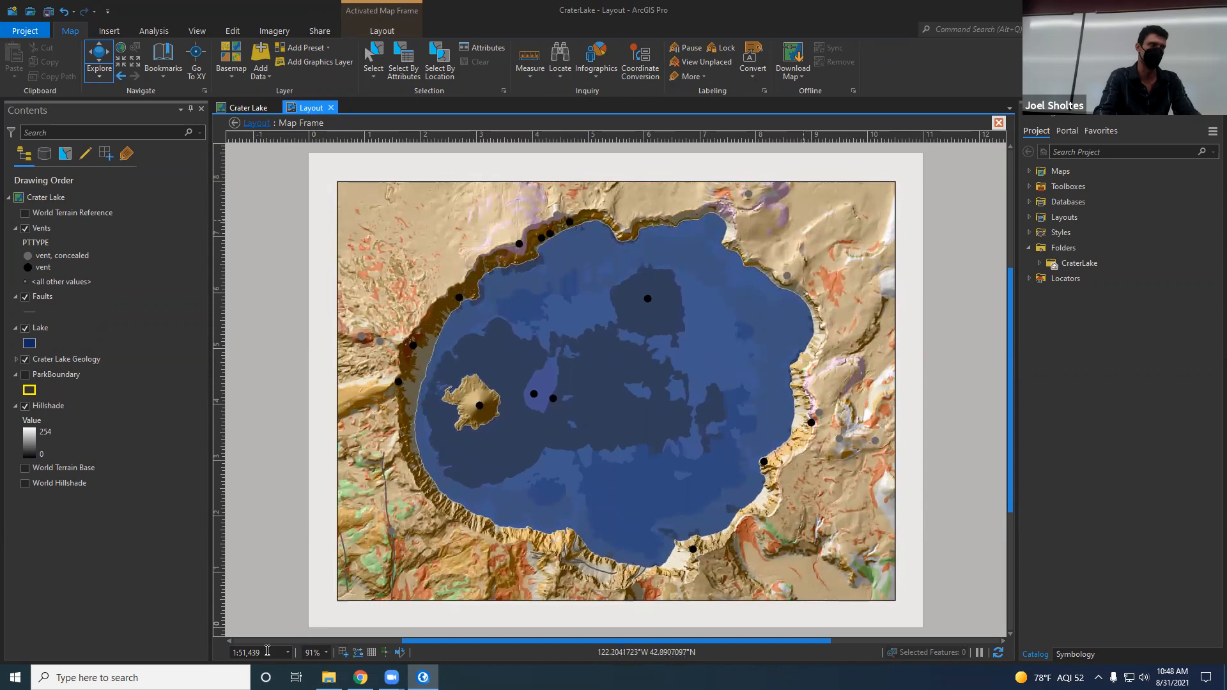
# Step: Set the map frame's scale to 60000 and finally to 65000, and fine-tune the lake's position in the frame
pyautogui.click(261, 653)
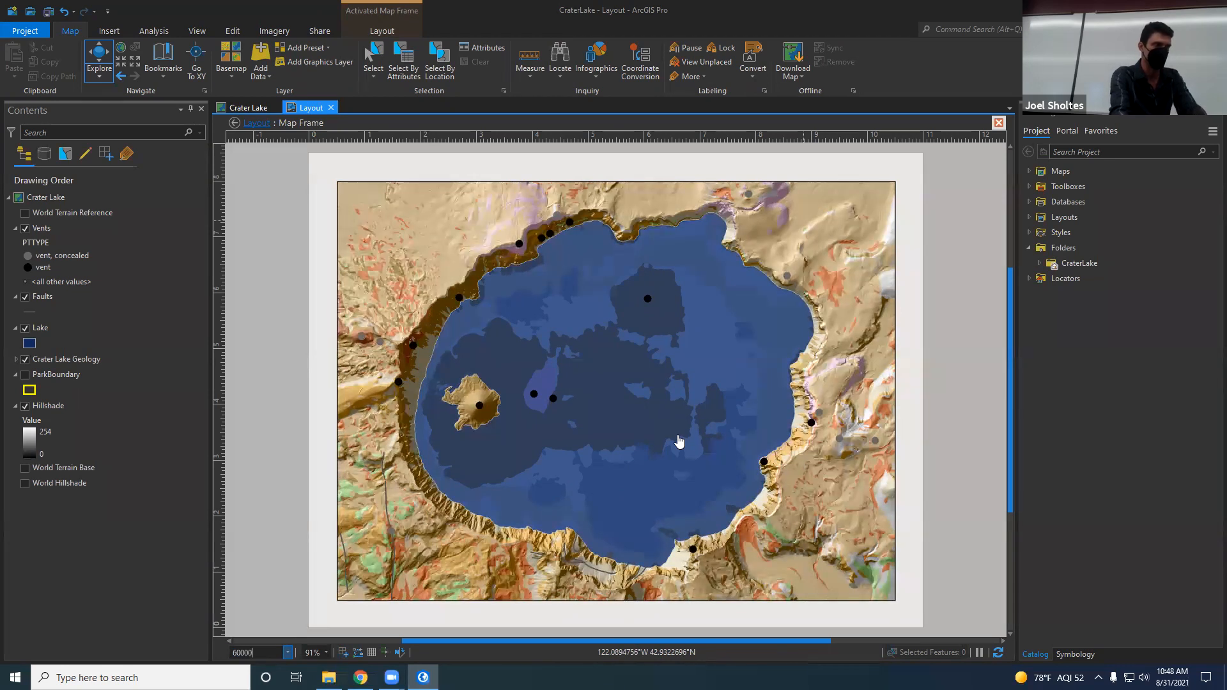
pyautogui.press('Return')
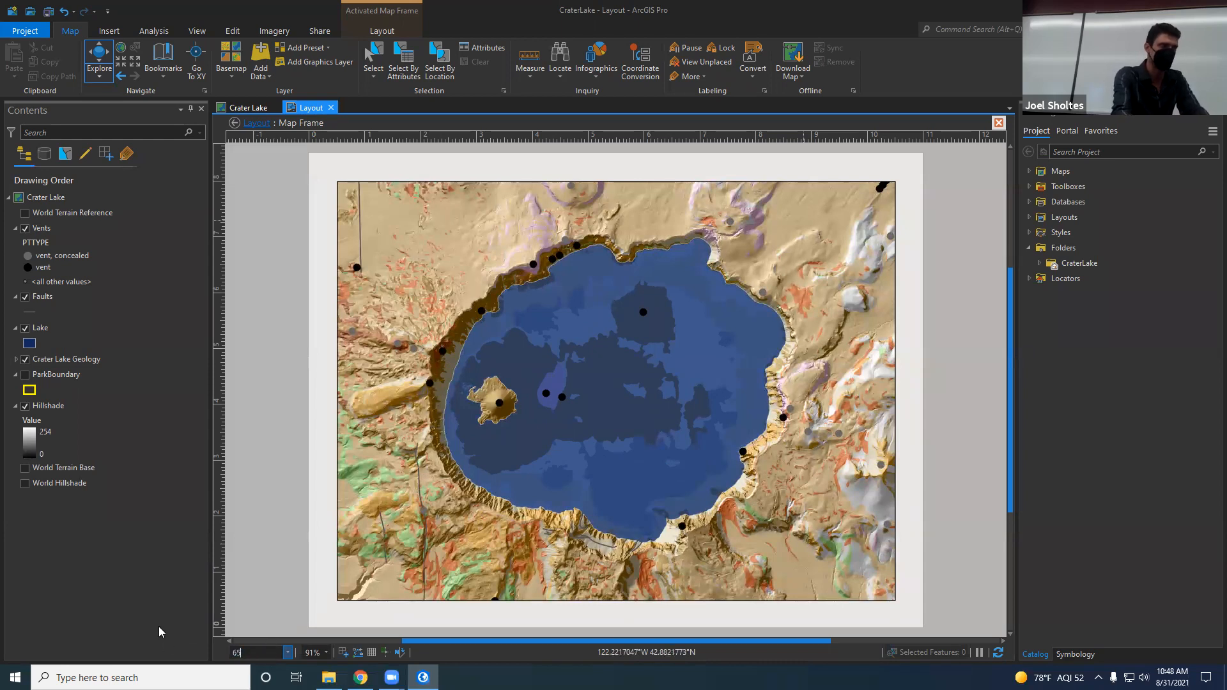
pyautogui.press('Return')
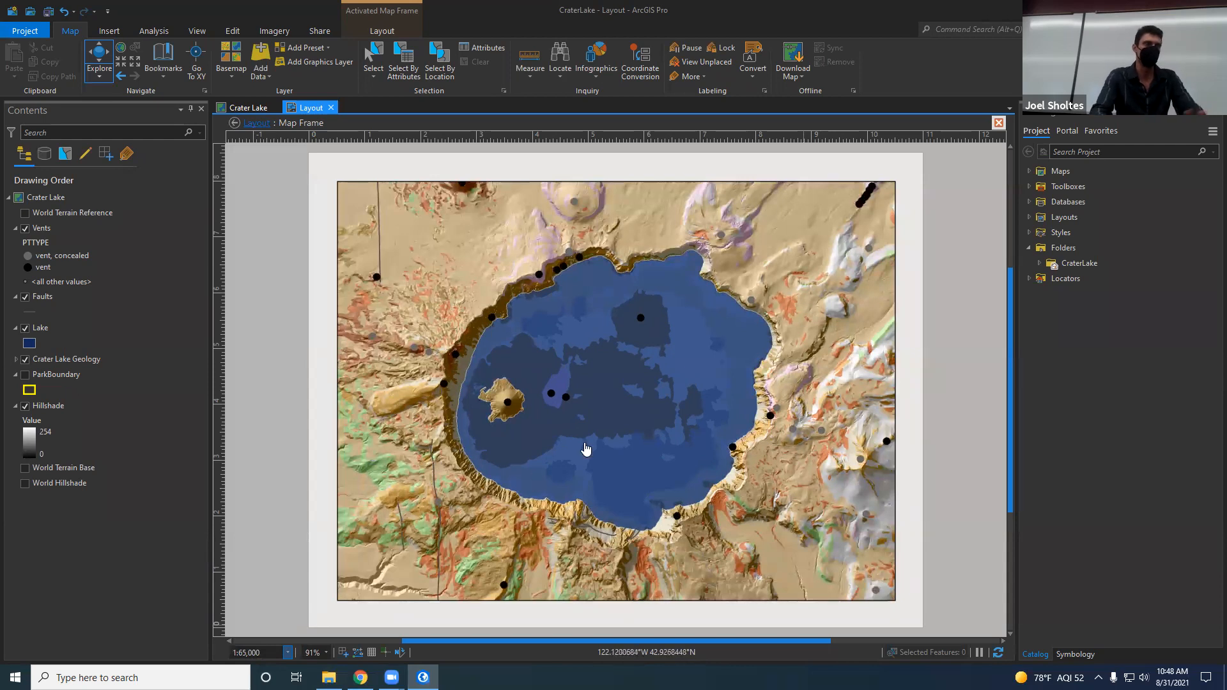
pyautogui.moveTo(611, 460)
pyautogui.mouseDown()
pyautogui.moveTo(641, 455)
pyautogui.moveTo(600, 455)
pyautogui.moveTo(624, 435)
pyautogui.moveTo(620, 452)
pyautogui.moveTo(674, 419)
pyautogui.moveTo(613, 460)
pyautogui.mouseUp()
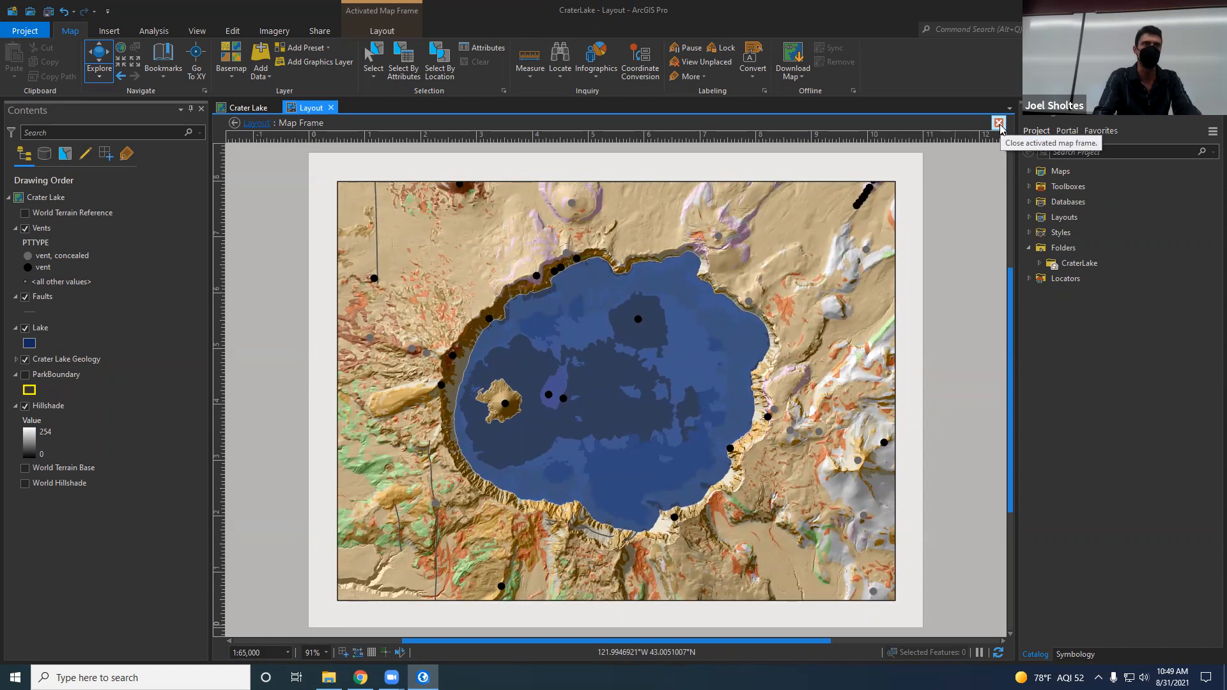
# Step: Deactivate the map frame to return to layout editing and nudge the frame slightly upward on the page
pyautogui.rightClick(768, 246)
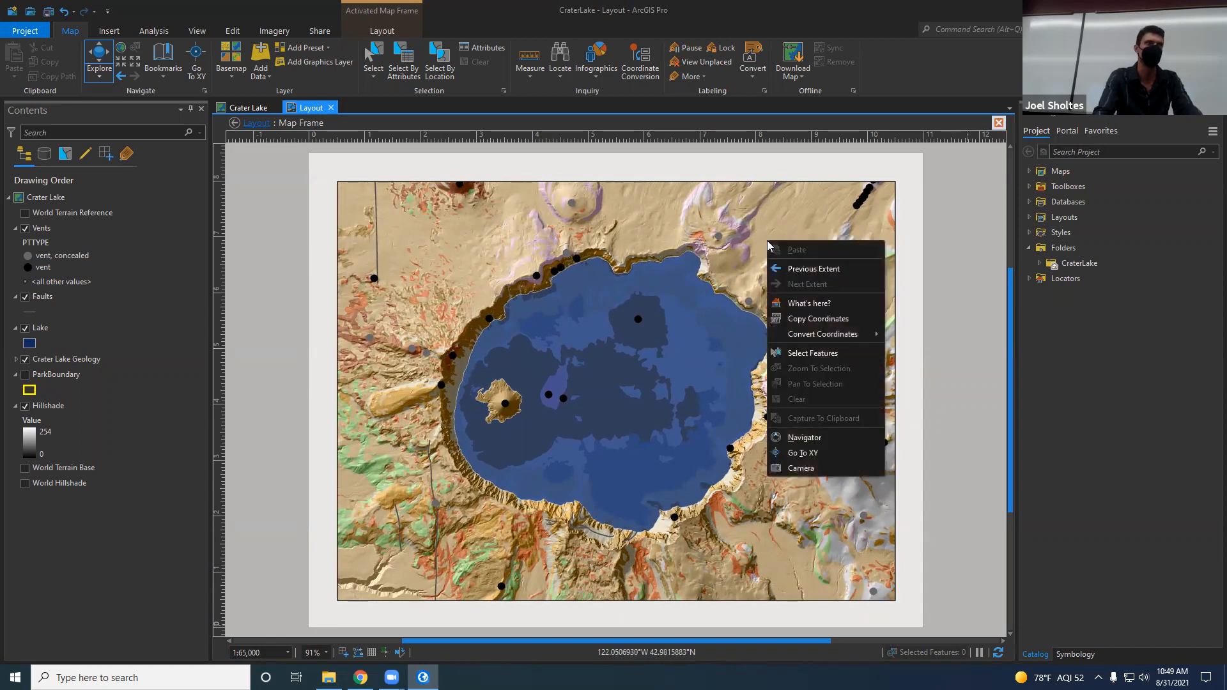
pyautogui.click(953, 232)
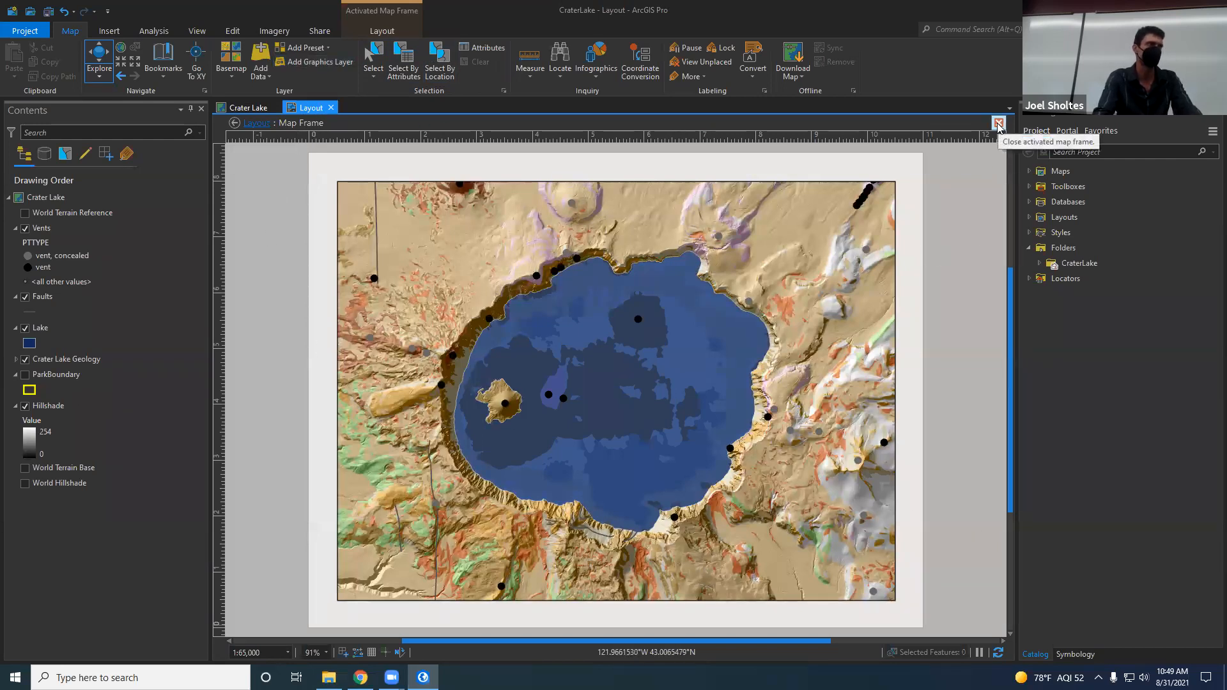
pyautogui.click(349, 36)
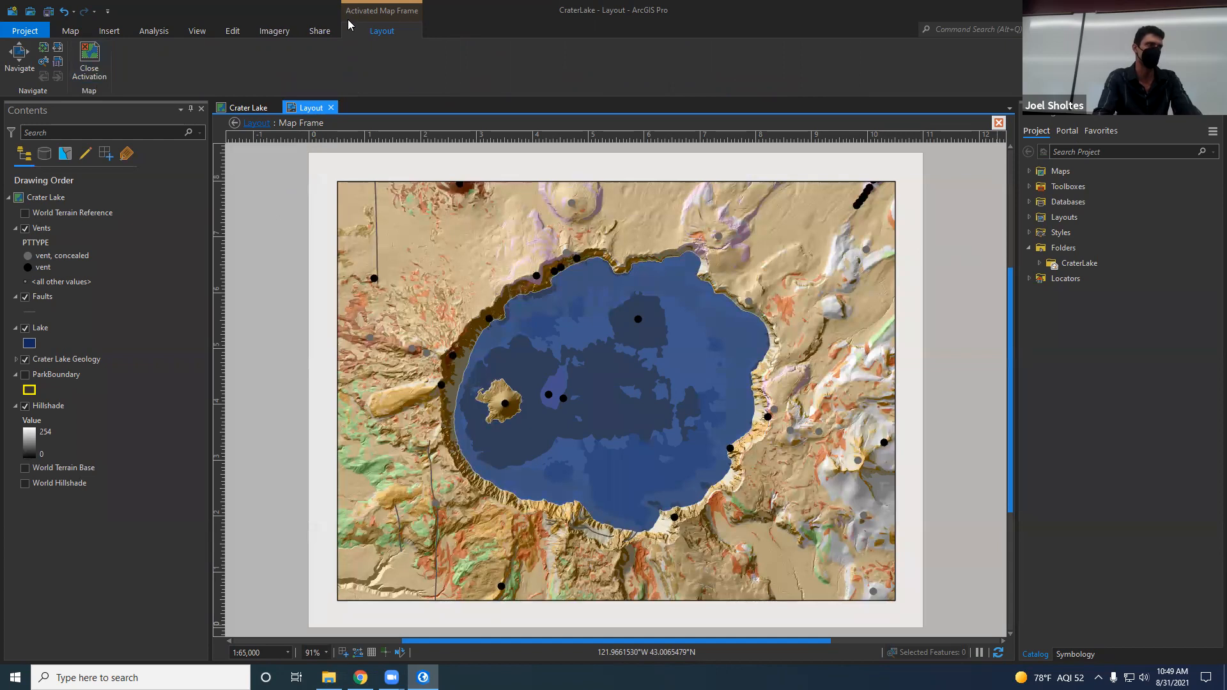
pyautogui.click(91, 58)
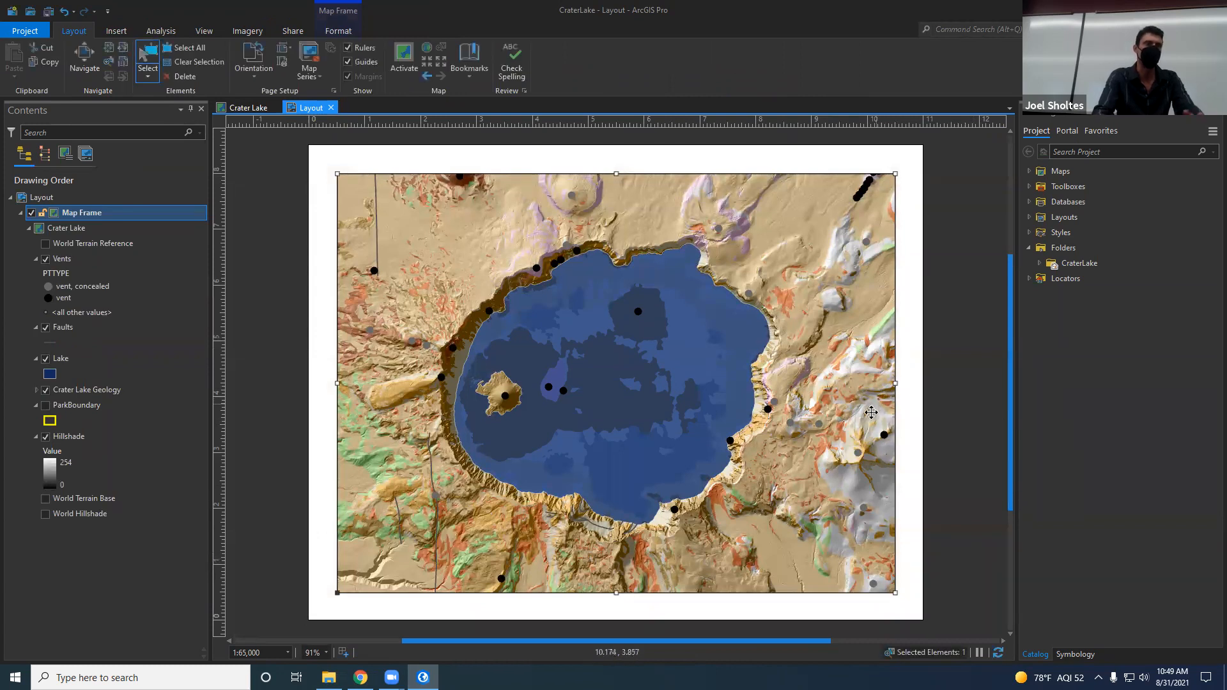
pyautogui.moveTo(858, 410); pyautogui.dragTo(851, 408)
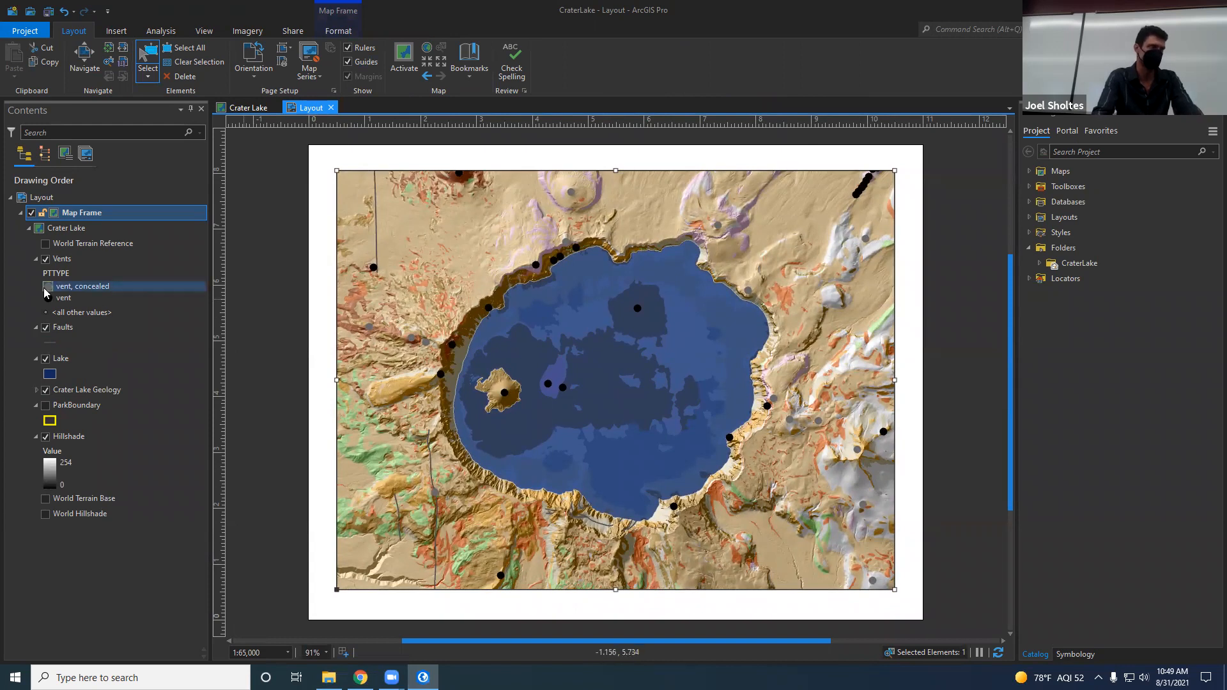
# Step: In the Crater Lake map, recolor the "vent, concealed" symbol of the Vents layer red and check the change in the layout
pyautogui.click(247, 108)
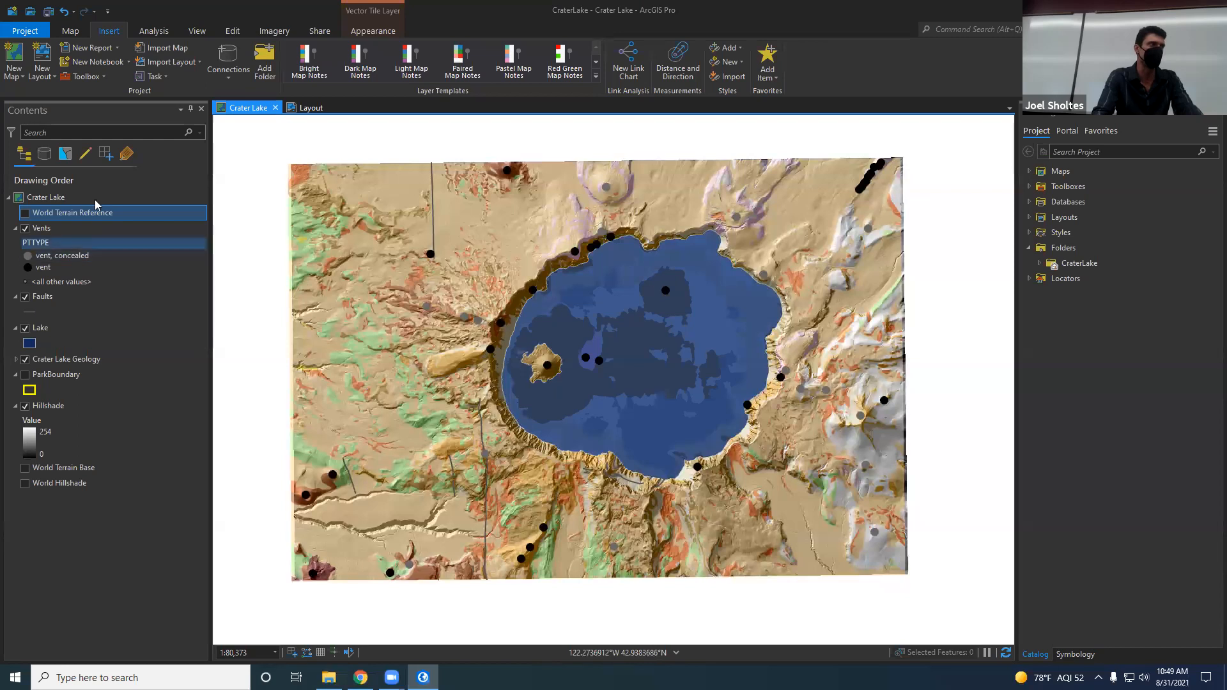
pyautogui.click(28, 257)
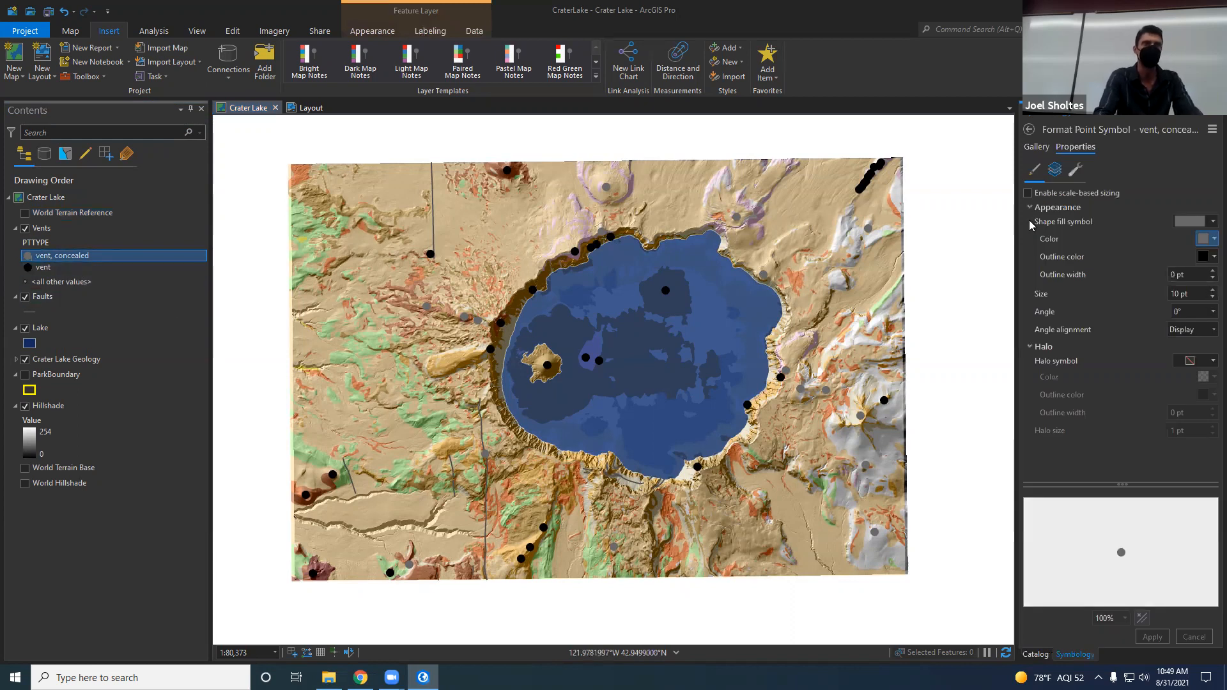
pyautogui.click(1208, 241)
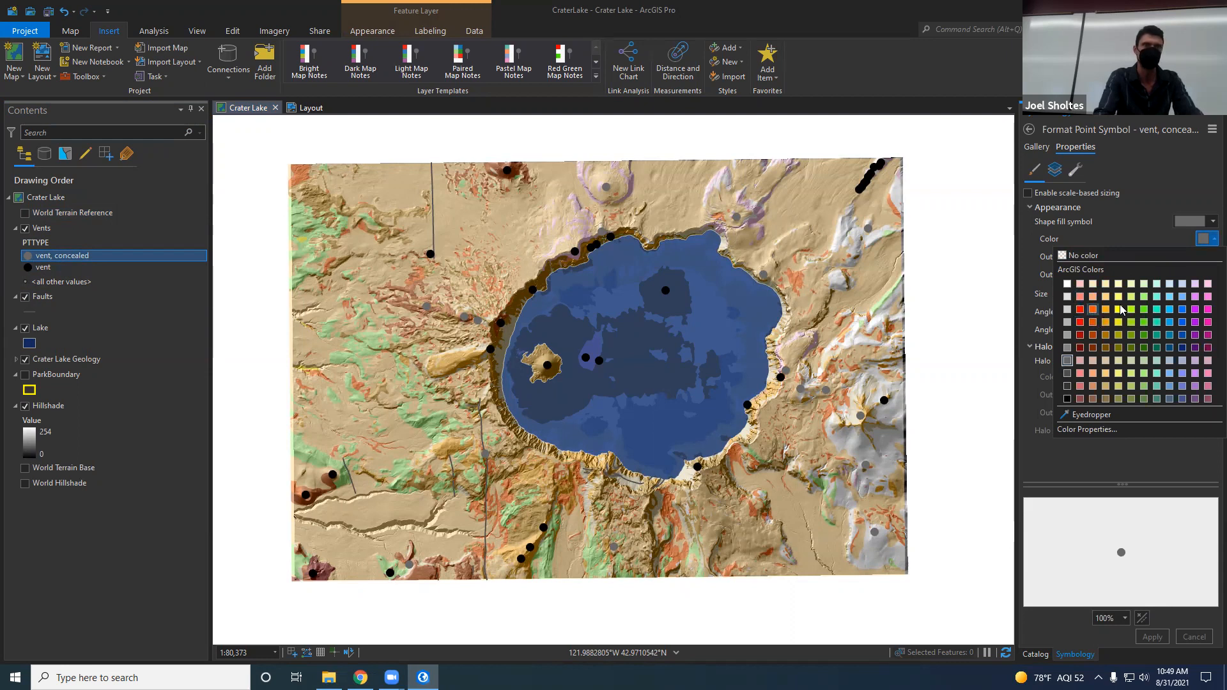
pyautogui.click(1081, 310)
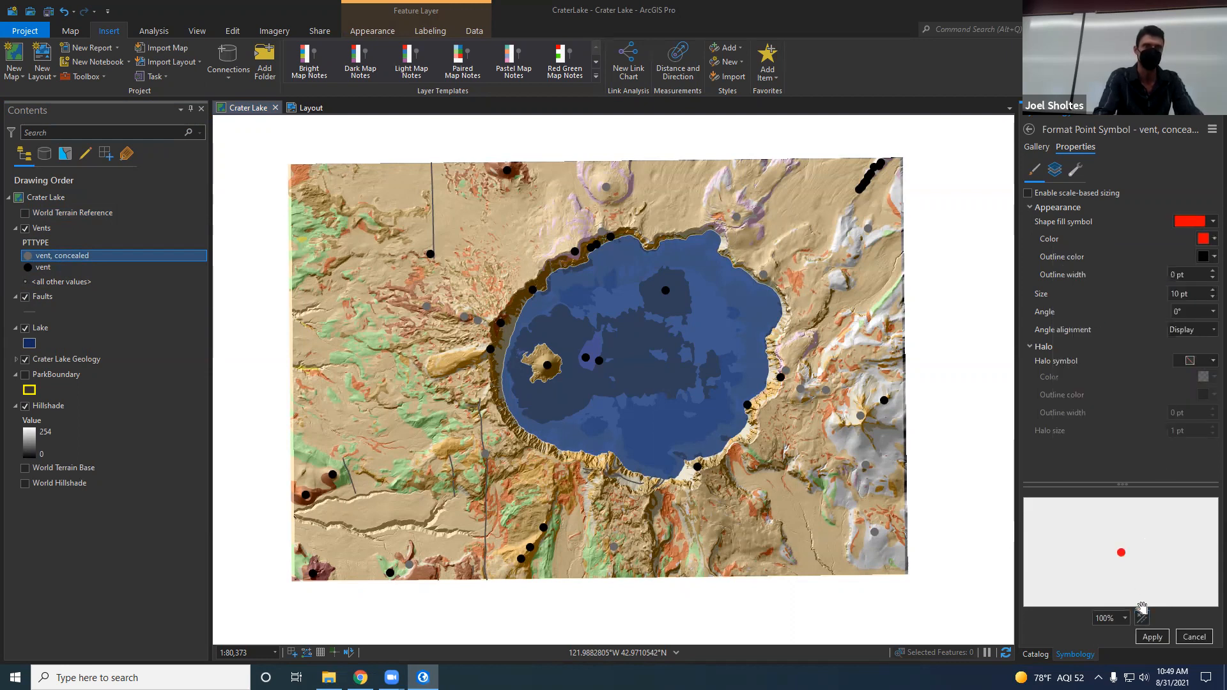
pyautogui.click(1152, 636)
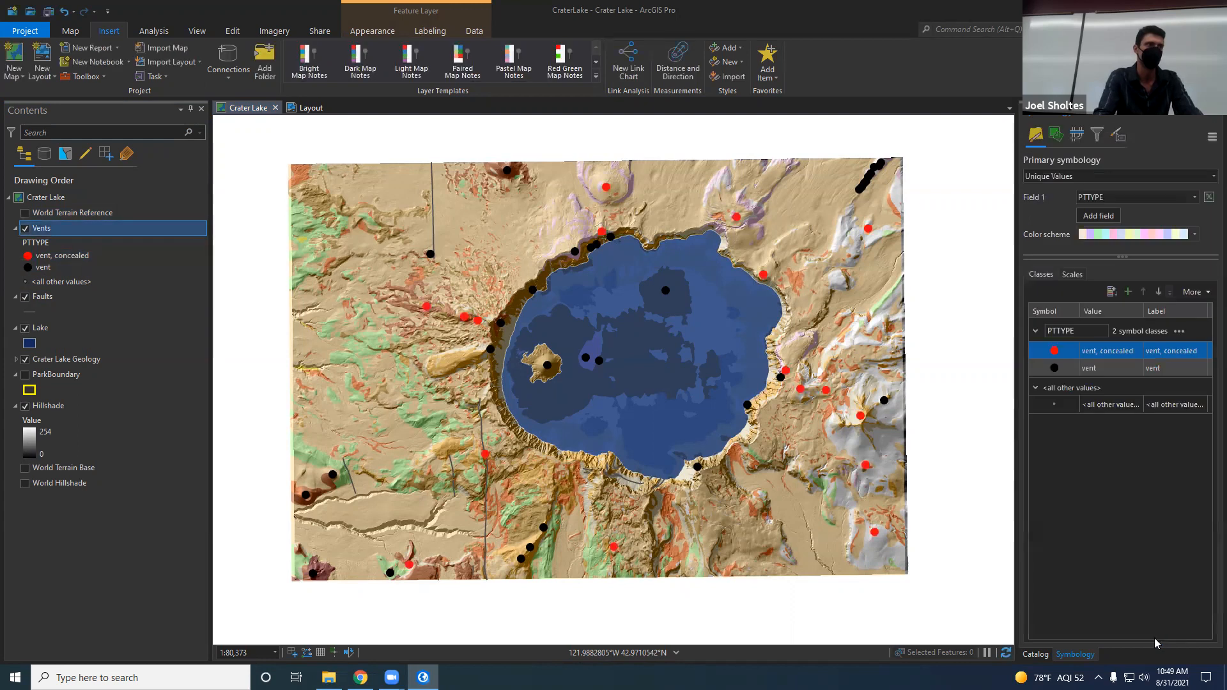
pyautogui.click(311, 108)
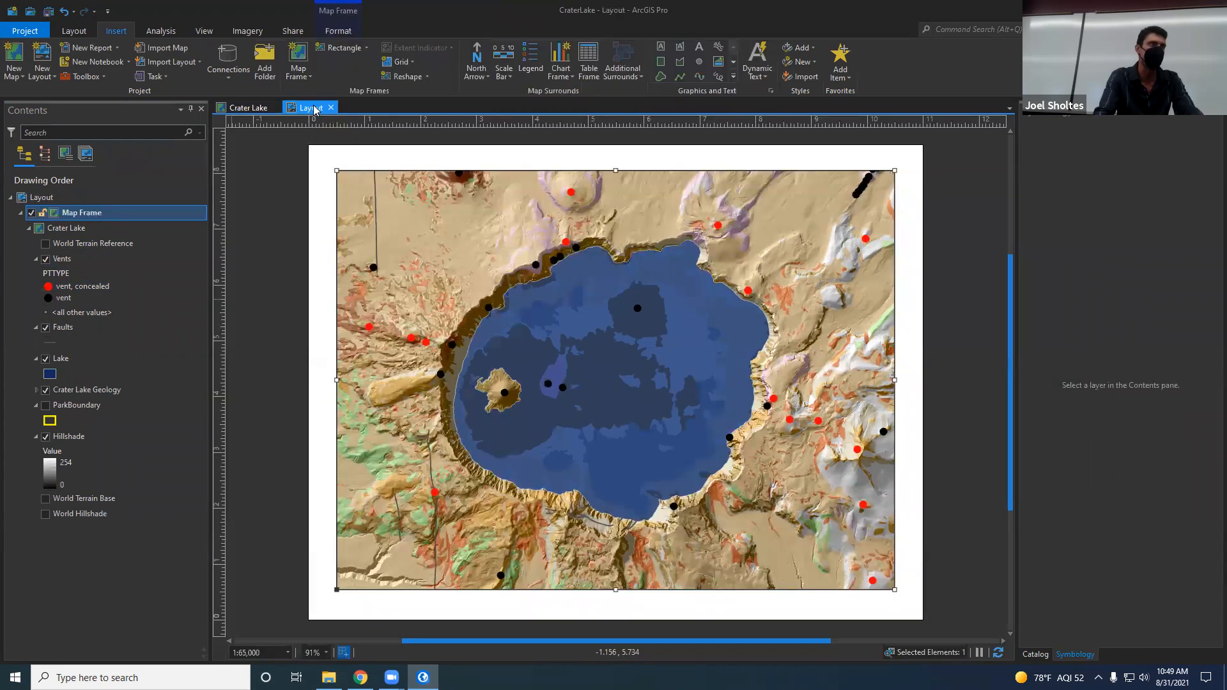
pyautogui.click(248, 108)
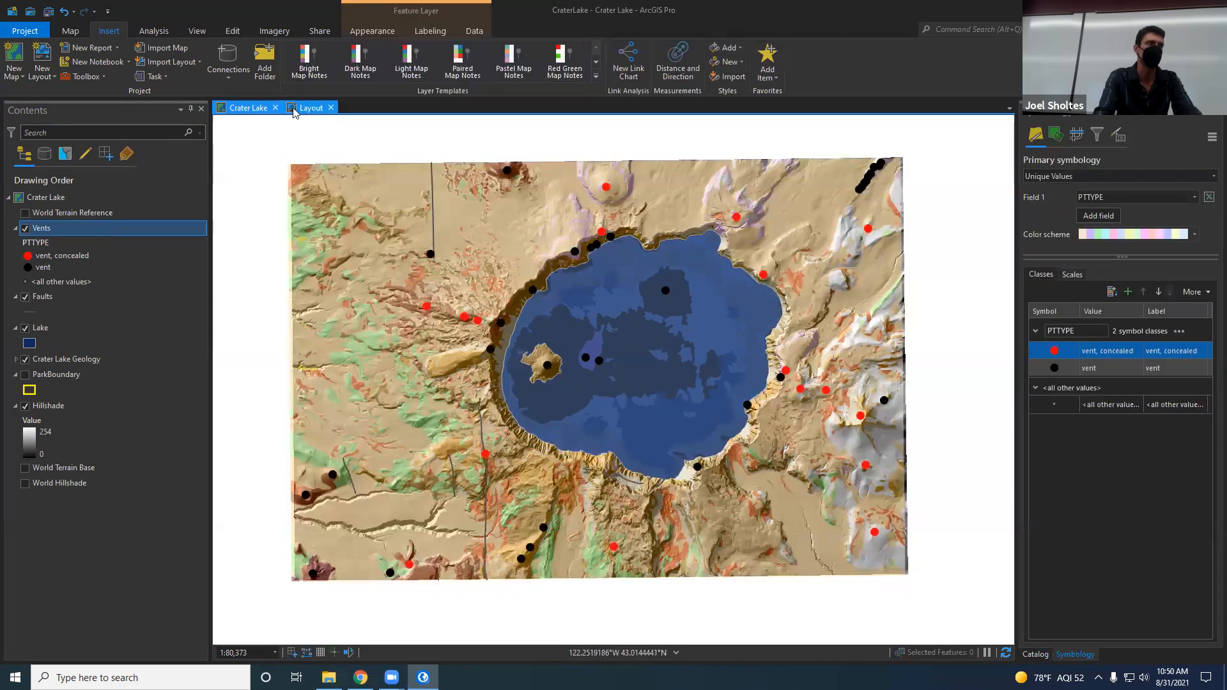
# Step: Add the first style of north arrow to the layout, placed in the map frame's lower-left corner
pyautogui.click(311, 107)
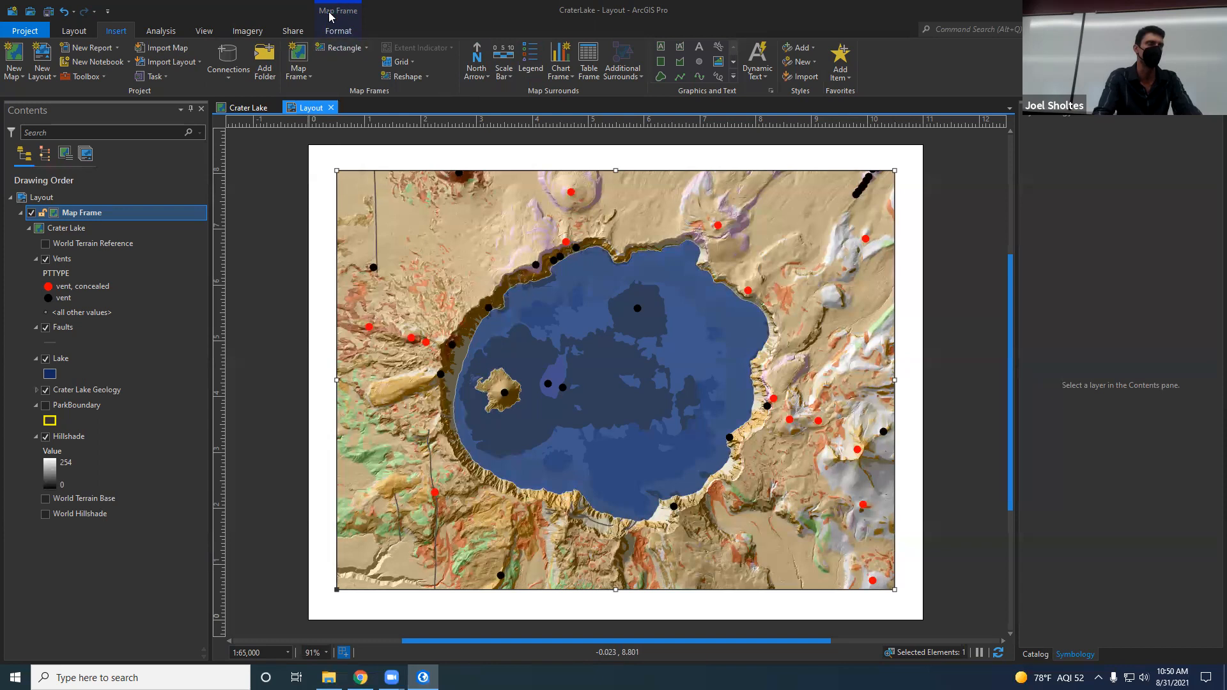
pyautogui.click(485, 77)
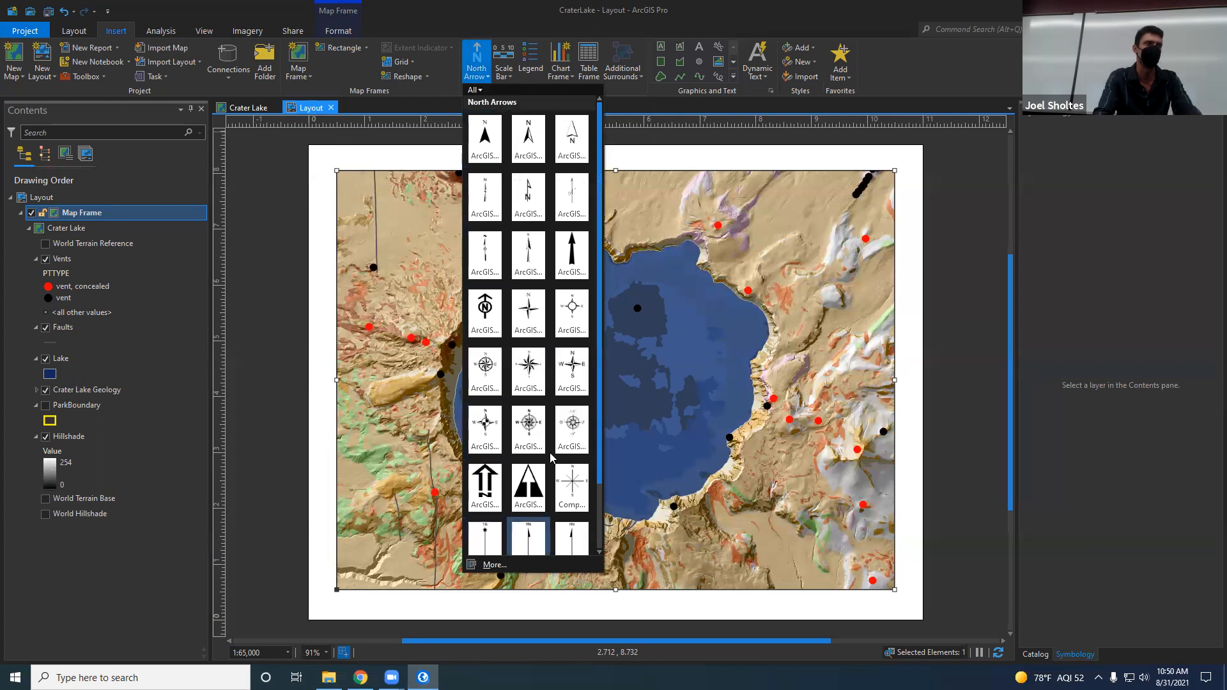
pyautogui.click(486, 139)
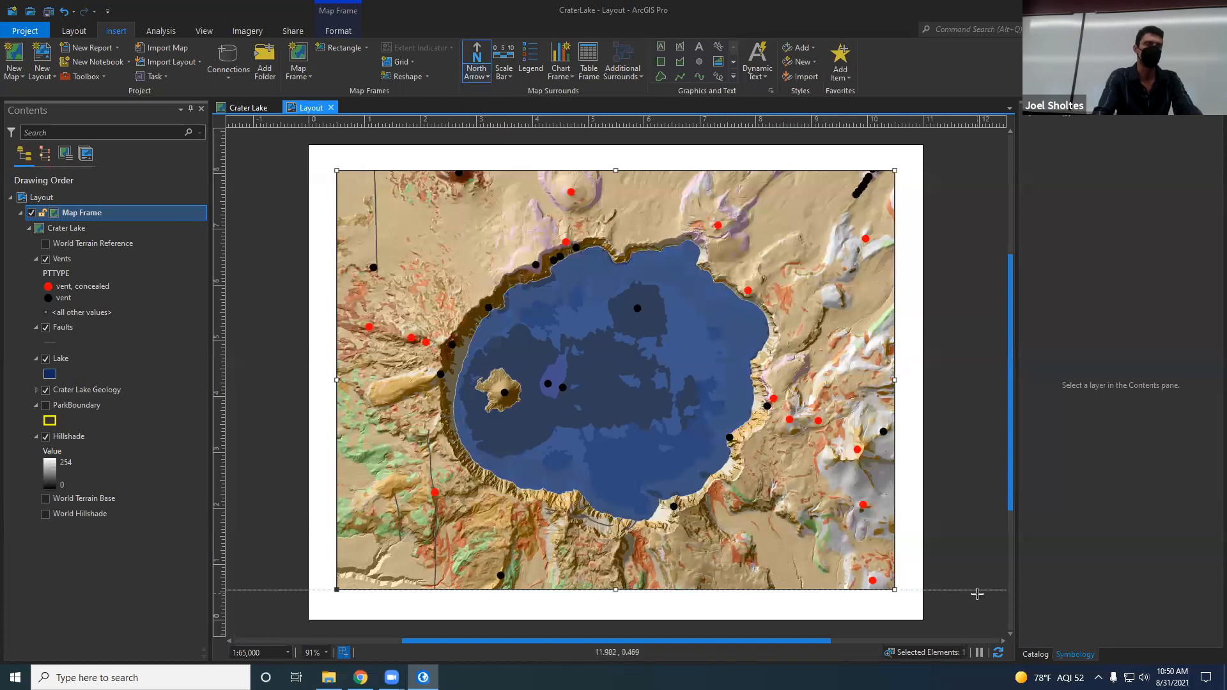
pyautogui.moveTo(866, 563); pyautogui.dragTo(360, 548)
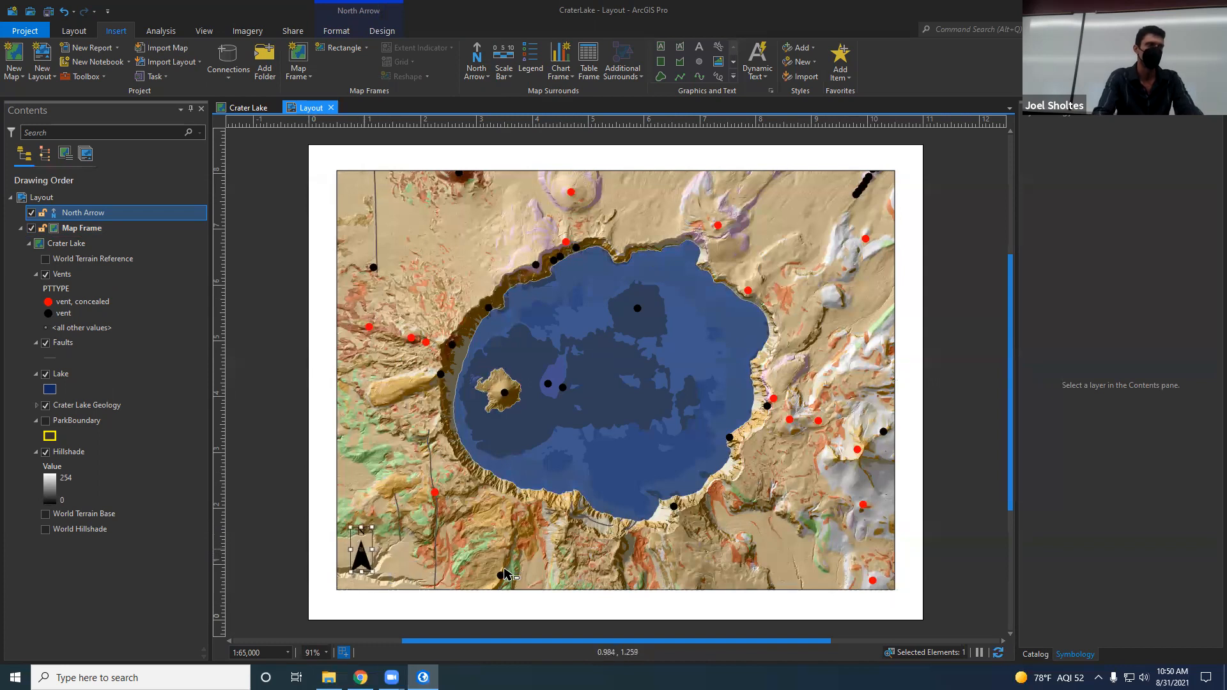
# Step: Add an imperial Scale Line 1 scale bar for the map frame, just right of the north arrow
pyautogui.click(429, 554)
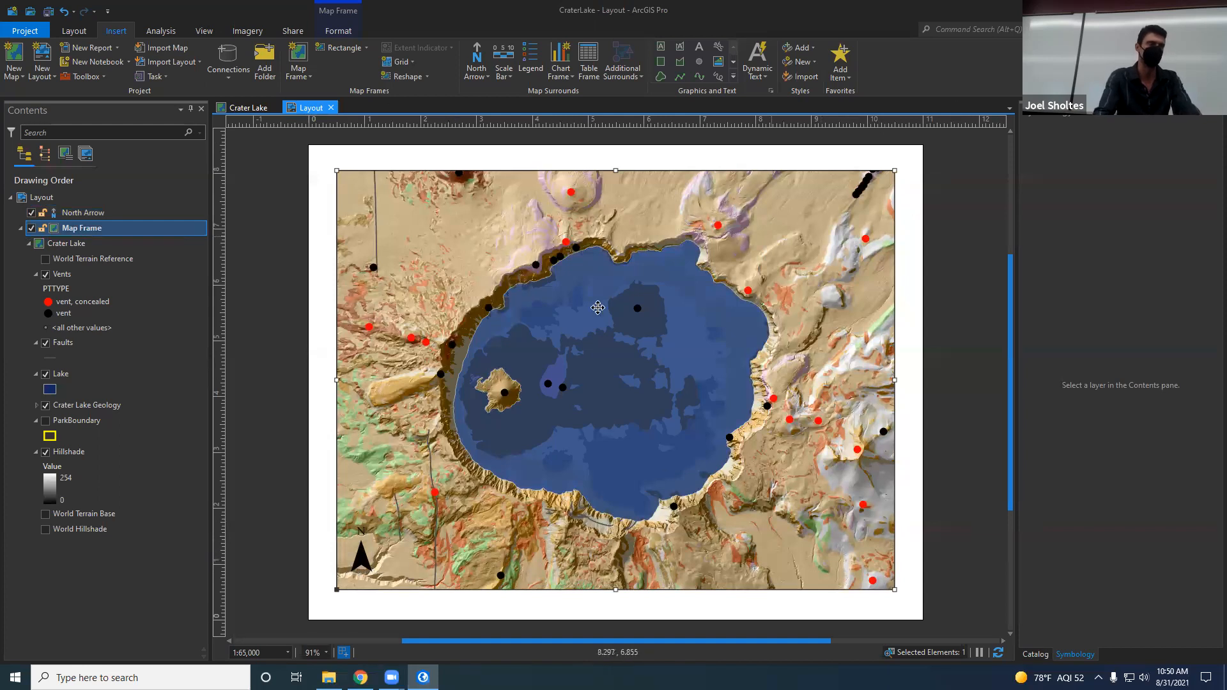
pyautogui.click(509, 77)
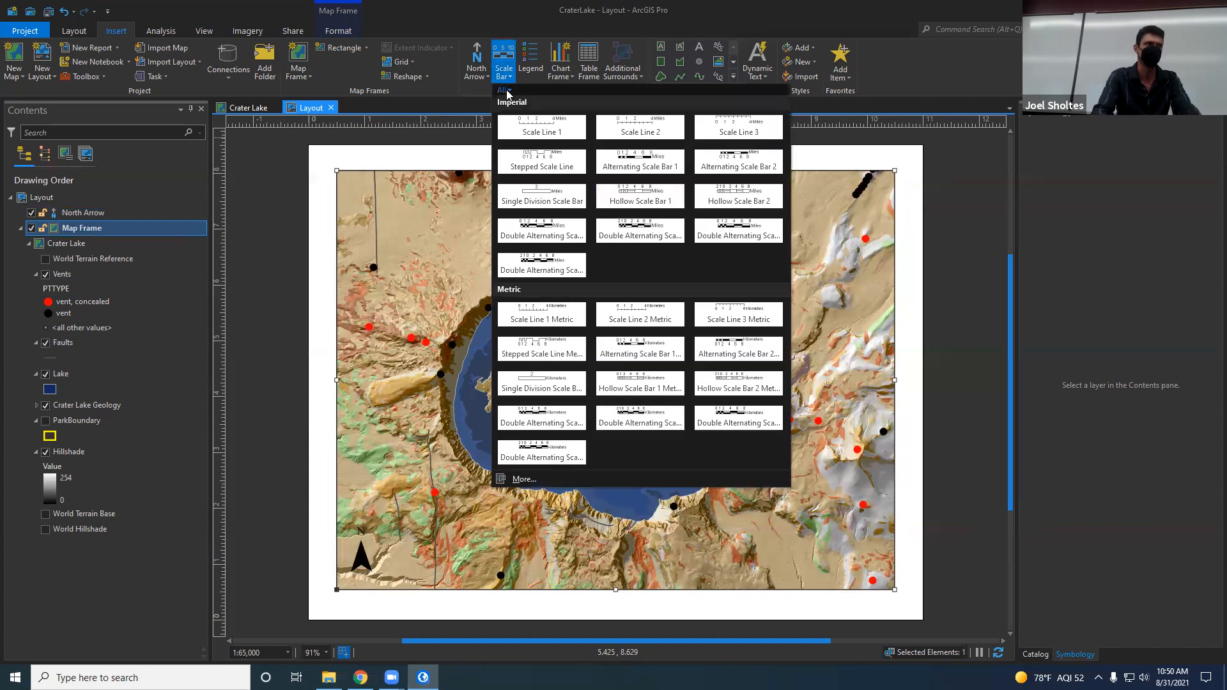
pyautogui.click(560, 131)
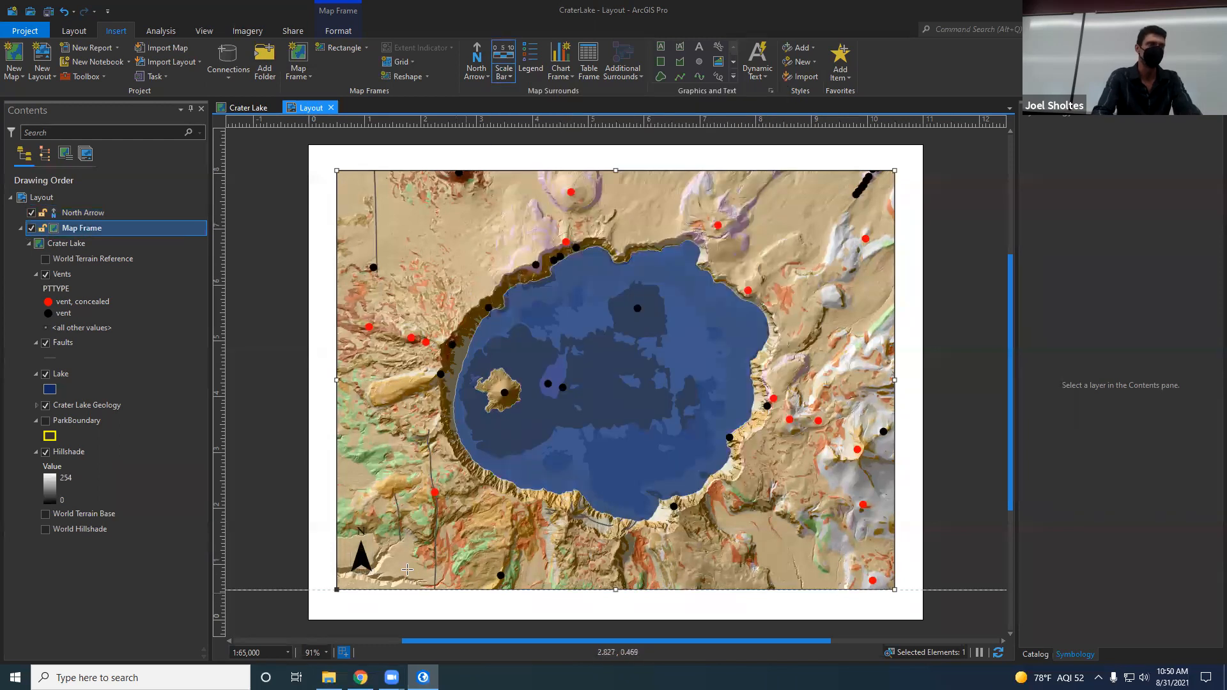
pyautogui.moveTo(386, 550)
pyautogui.mouseDown()
pyautogui.moveTo(437, 572)
pyautogui.moveTo(505, 572)
pyautogui.mouseUp()
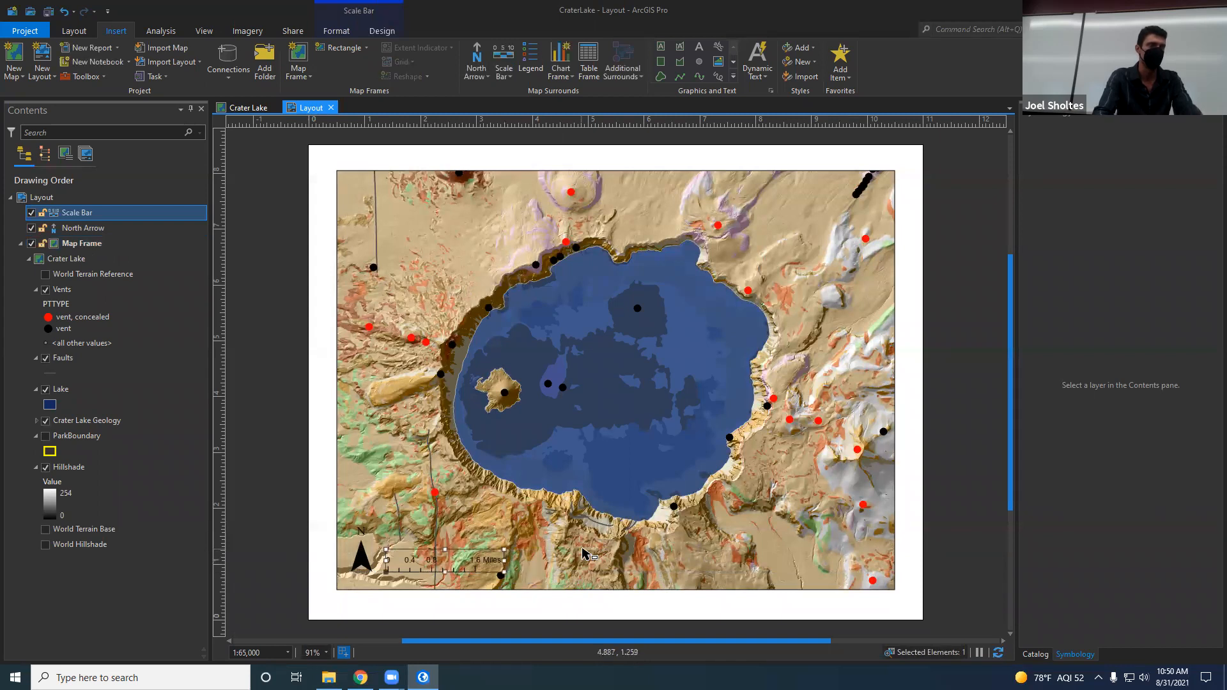
# Step: Fine-tune the scale bar's position beside the north arrow and widen it so it spans 2 miles
pyautogui.moveTo(431, 561); pyautogui.dragTo(425, 558)
pyautogui.moveTo(498, 567); pyautogui.dragTo(461, 561)
pyautogui.moveTo(460, 558); pyautogui.dragTo(469, 558)
pyautogui.scroll(2, 511, 578)
pyautogui.press('Up')
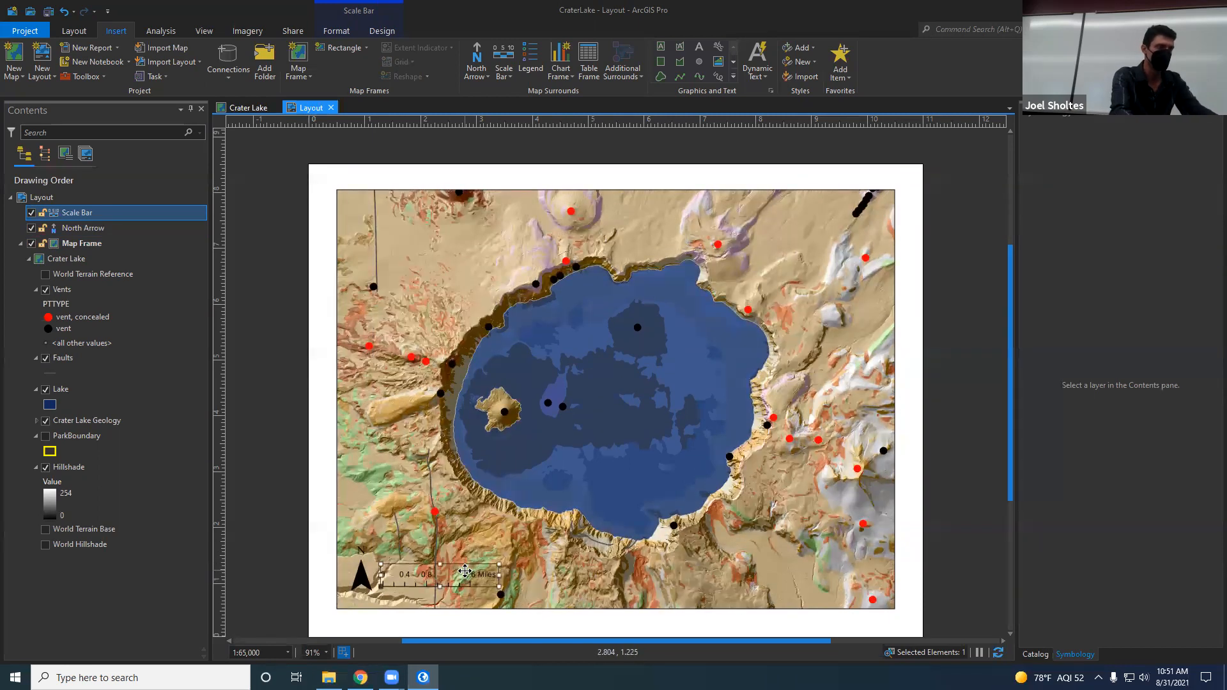
pyautogui.press('Down')
pyautogui.press('Down')
pyautogui.press('Down')
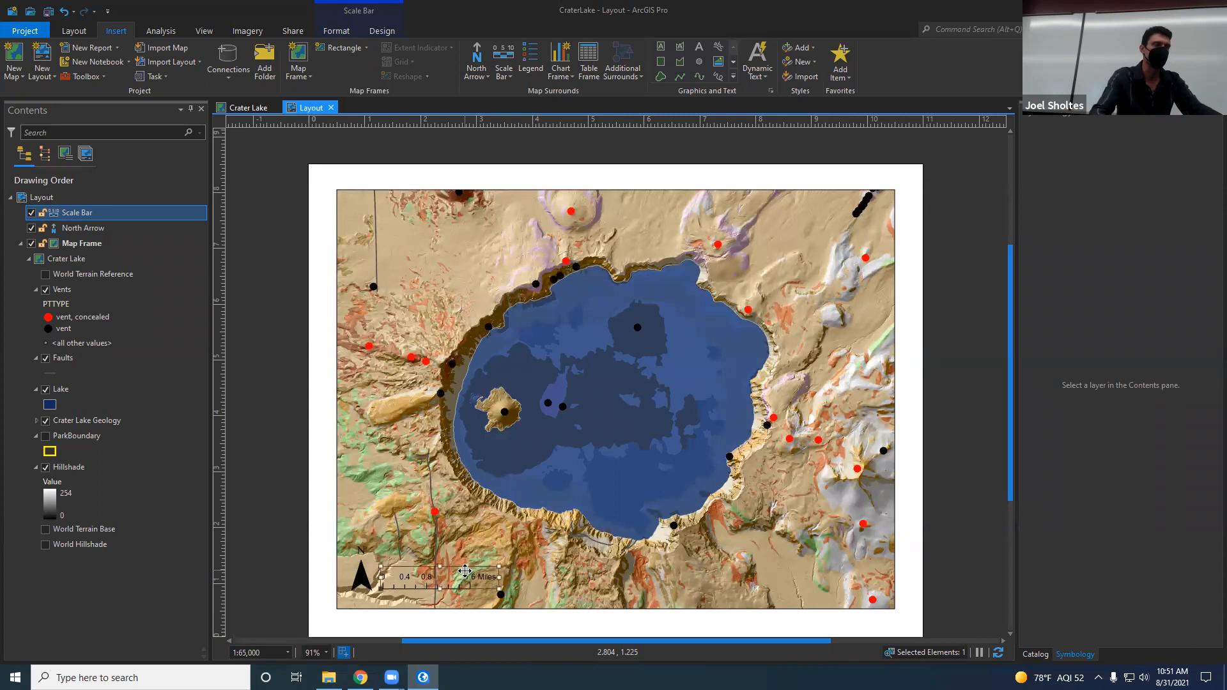
pyautogui.moveTo(463, 574); pyautogui.dragTo(464, 576)
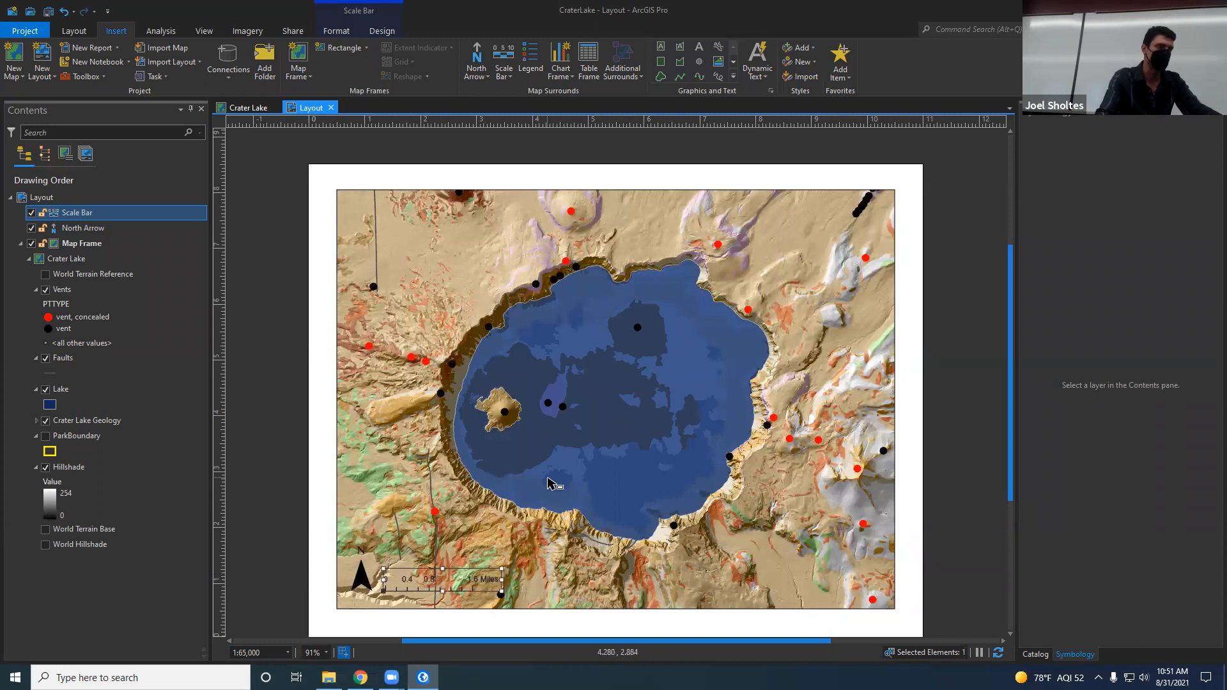
pyautogui.press('Right')
pyautogui.press('Up')
pyautogui.press('Up')
pyautogui.press('Up')
pyautogui.press('Right')
pyautogui.press('Right')
pyautogui.press('Left')
pyautogui.press('Left')
pyautogui.press('Left')
pyautogui.press('Left')
pyautogui.press('Left')
pyautogui.press('Left')
pyautogui.press('Left')
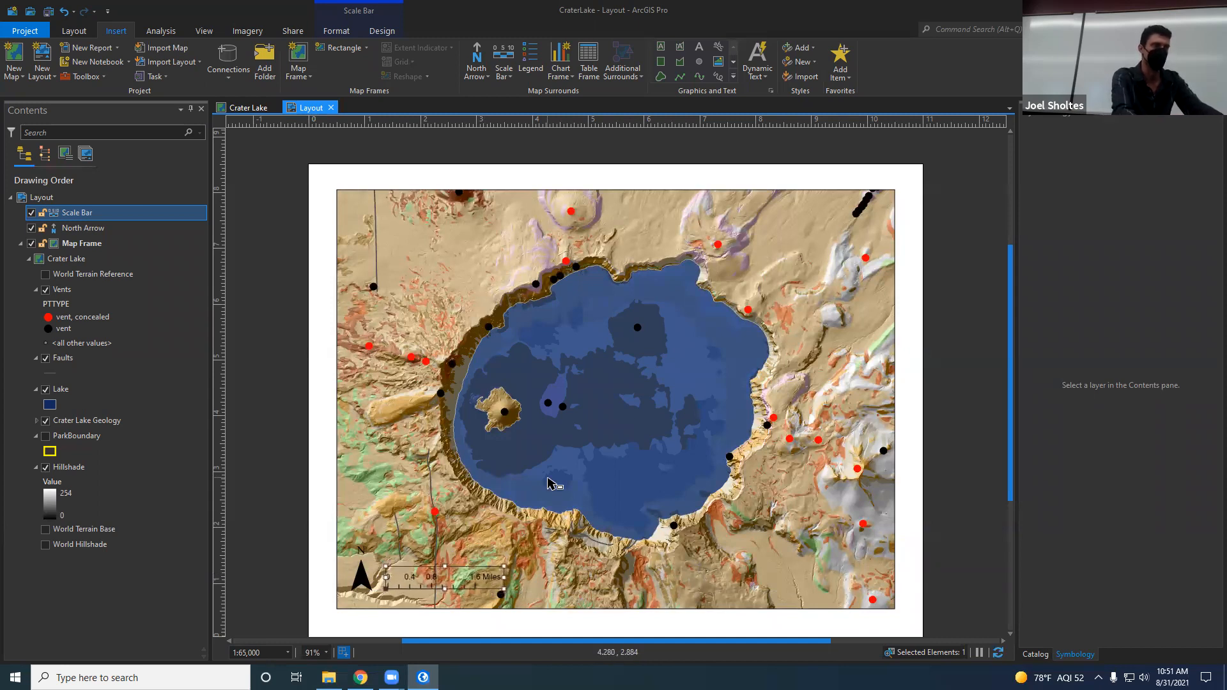
pyautogui.press('Down')
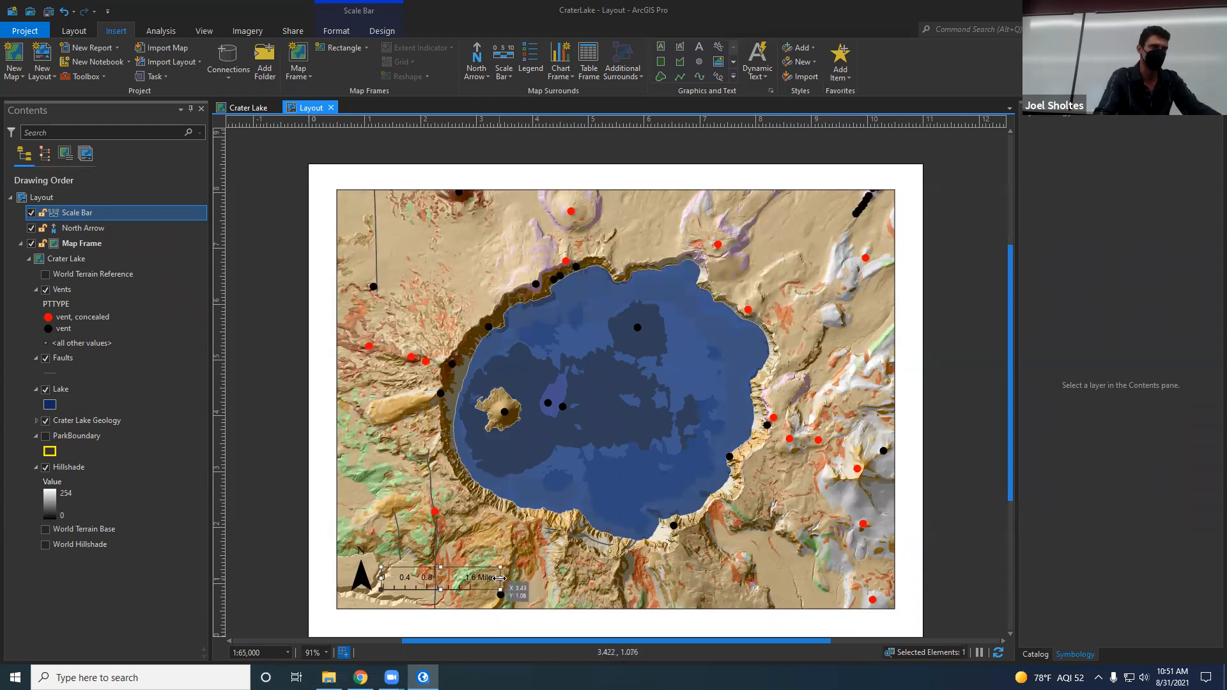
pyautogui.moveTo(500, 578); pyautogui.dragTo(517, 578)
pyautogui.click(455, 546)
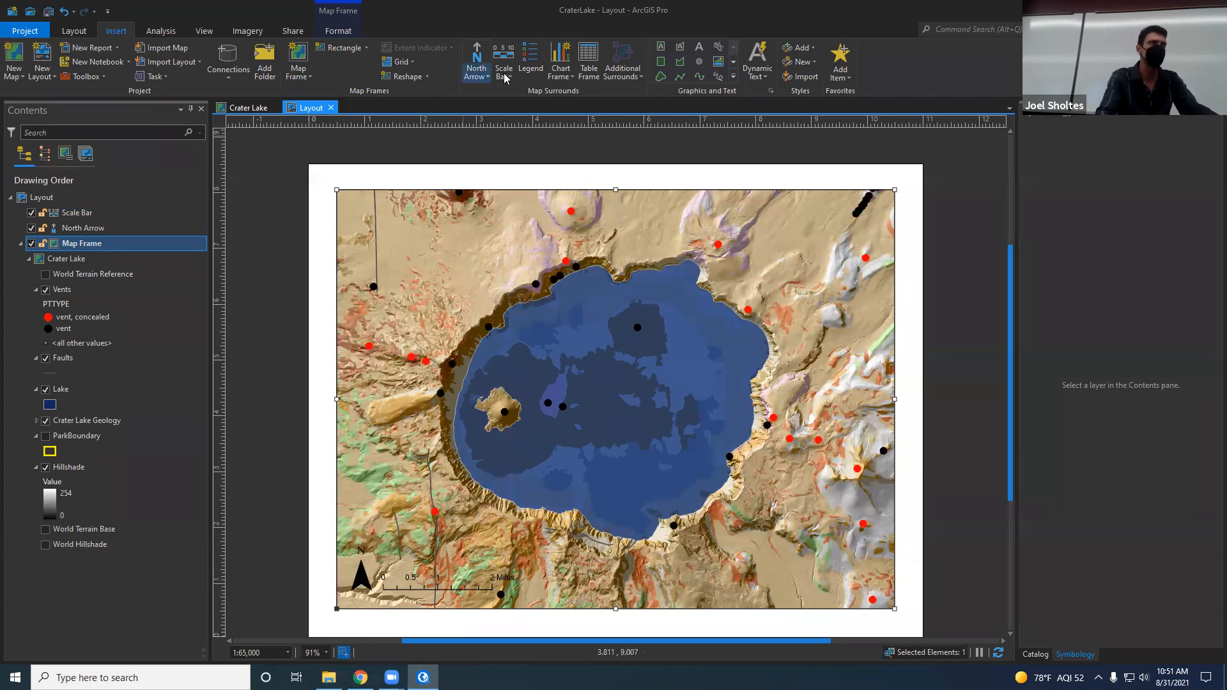
# Step: Add a legend along the map frame's right edge and stretch it to about 1.5 by 7 inches so all items fit
pyautogui.click(530, 68)
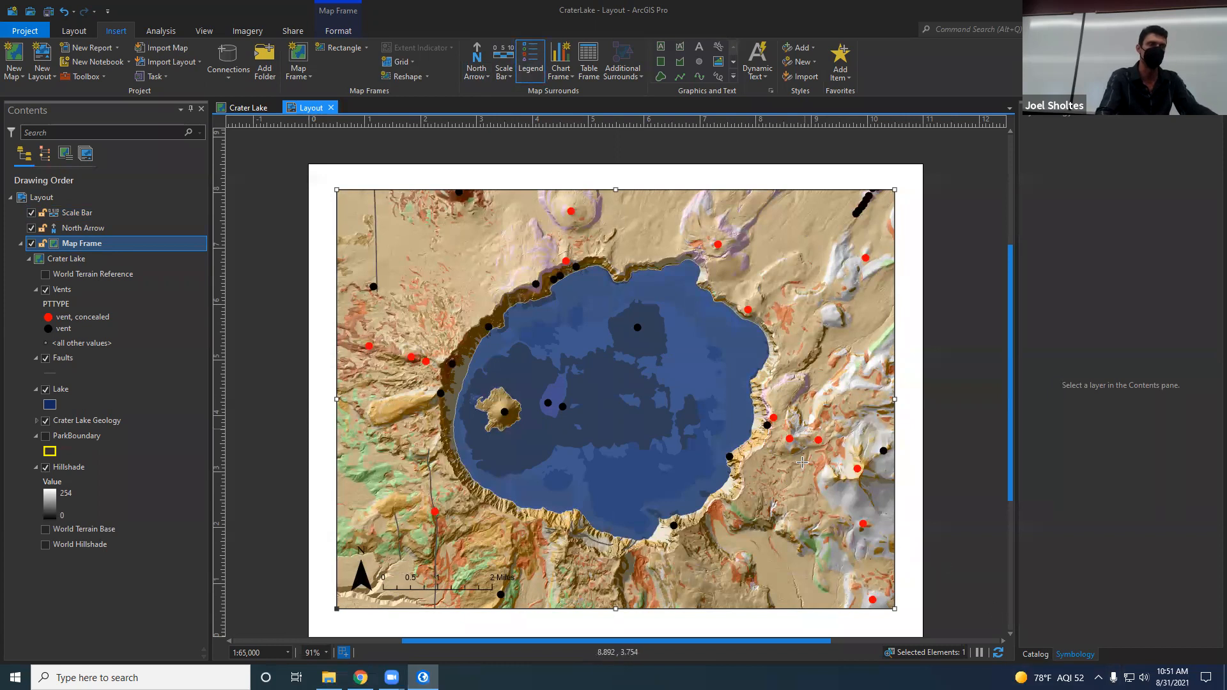
pyautogui.click(891, 595)
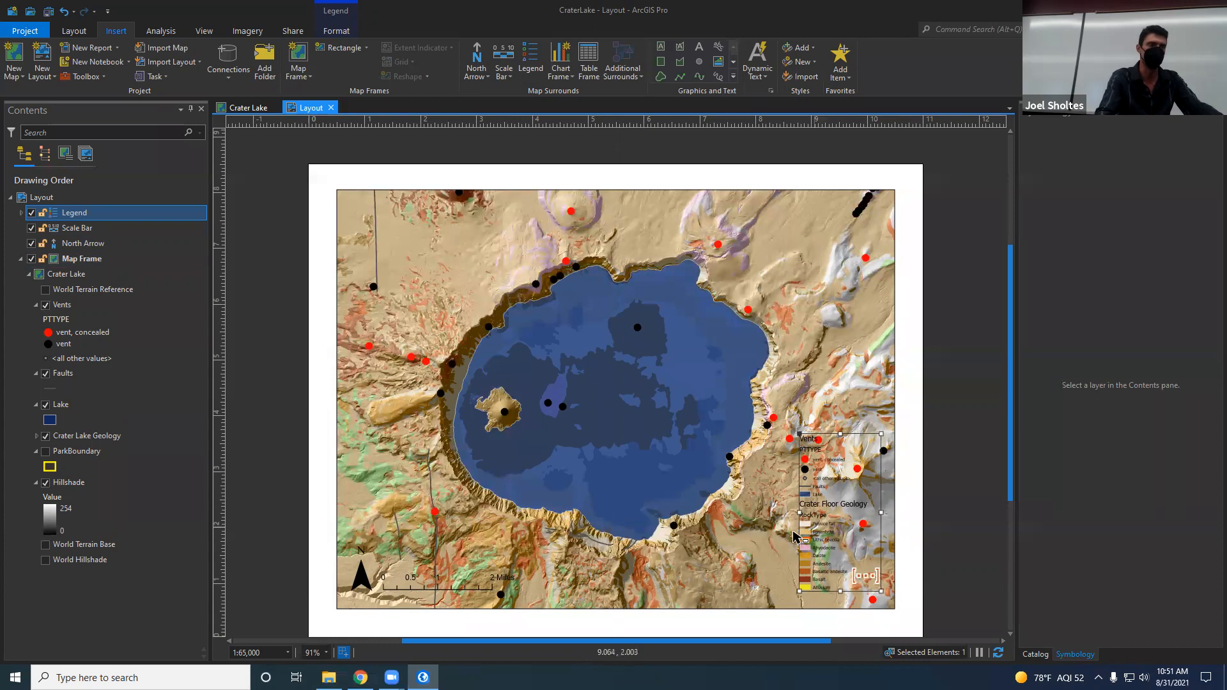
pyautogui.moveTo(844, 434)
pyautogui.mouseDown()
pyautogui.moveTo(841, 400)
pyautogui.moveTo(842, 425)
pyautogui.mouseUp()
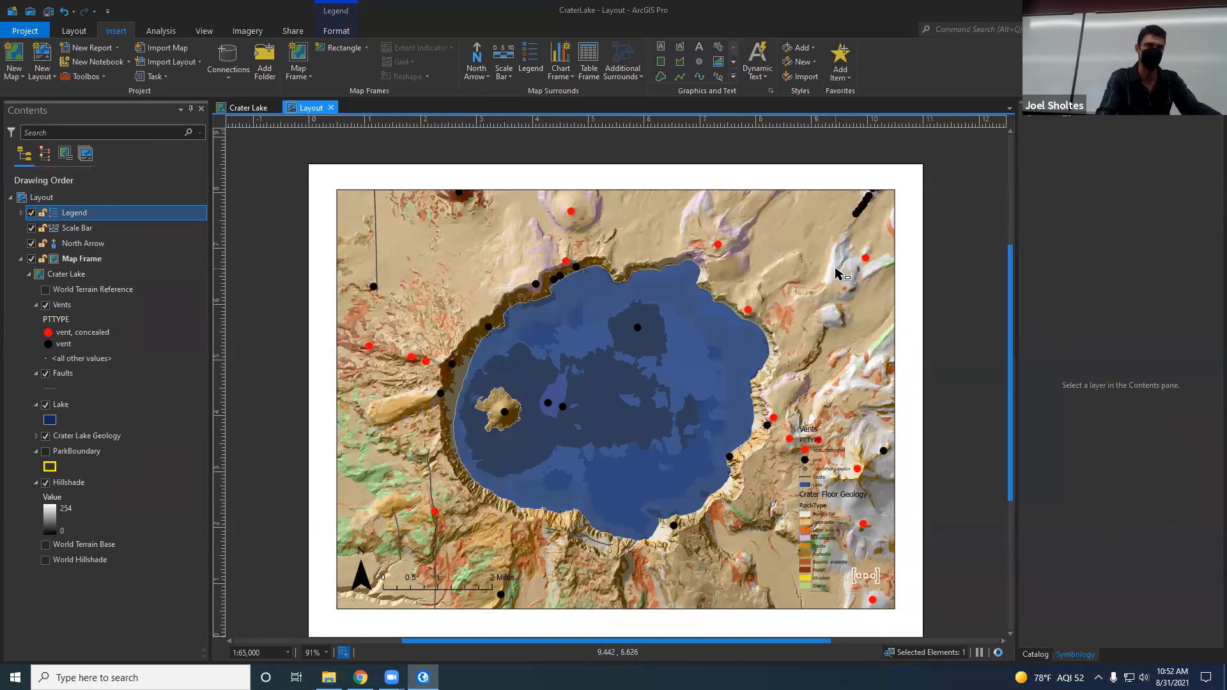
pyautogui.moveTo(840, 270); pyautogui.dragTo(842, 202)
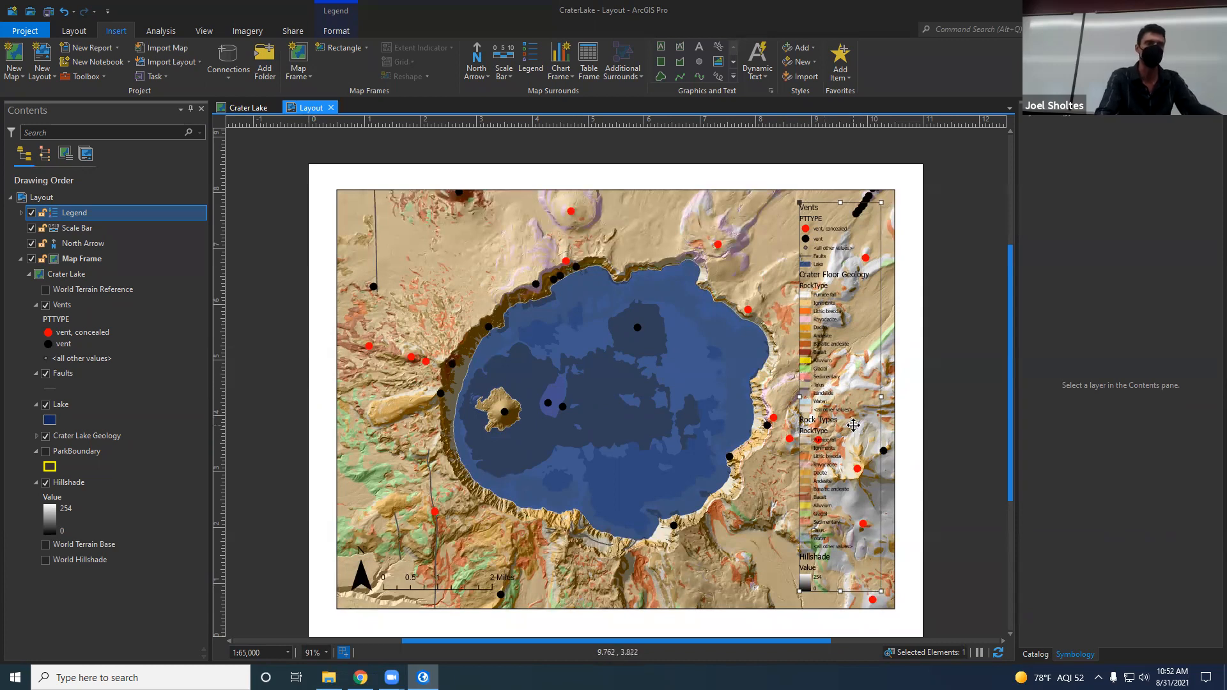
# Step: Open the legend's element properties, expand its item list, and turn off the Hillshade and ParkBoundary items
pyautogui.rightClick(851, 326)
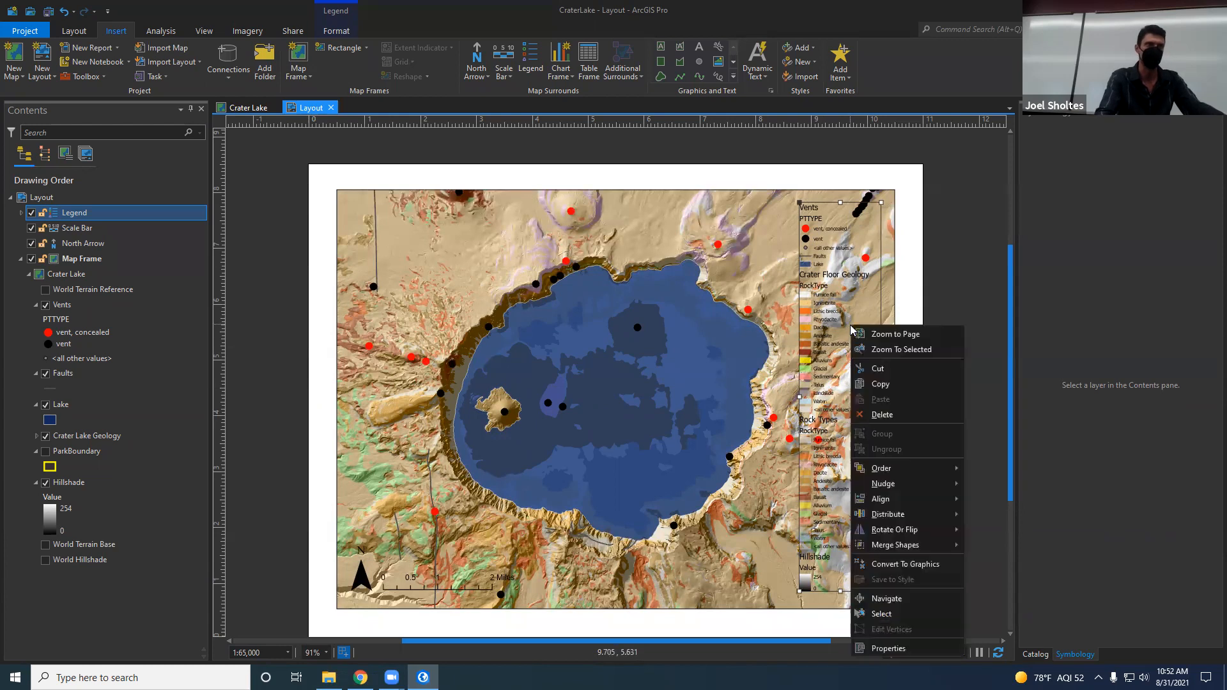
pyautogui.click(885, 649)
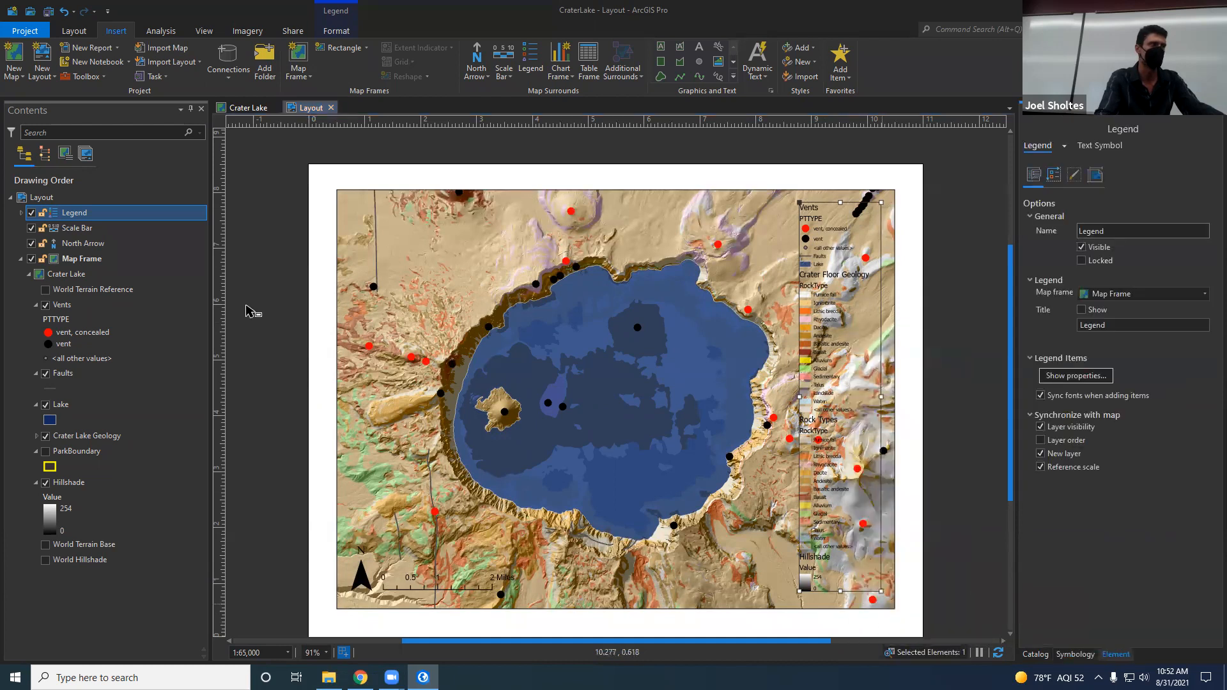
pyautogui.click(19, 213)
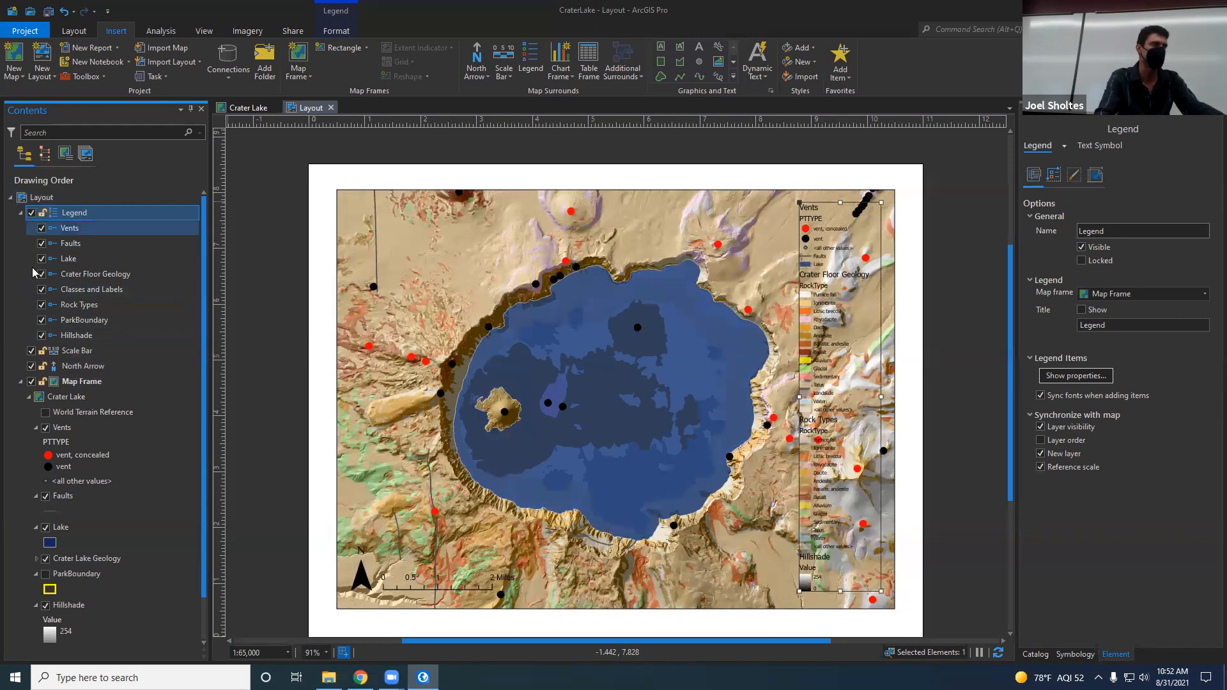
pyautogui.click(41, 336)
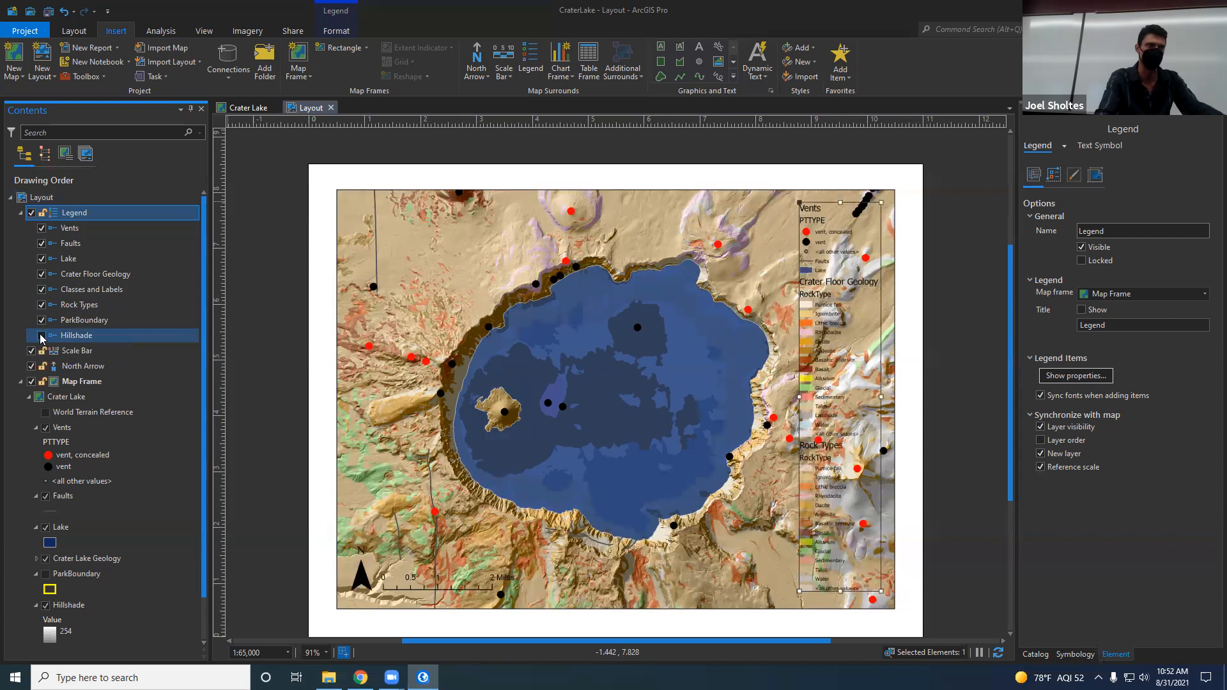
pyautogui.click(41, 320)
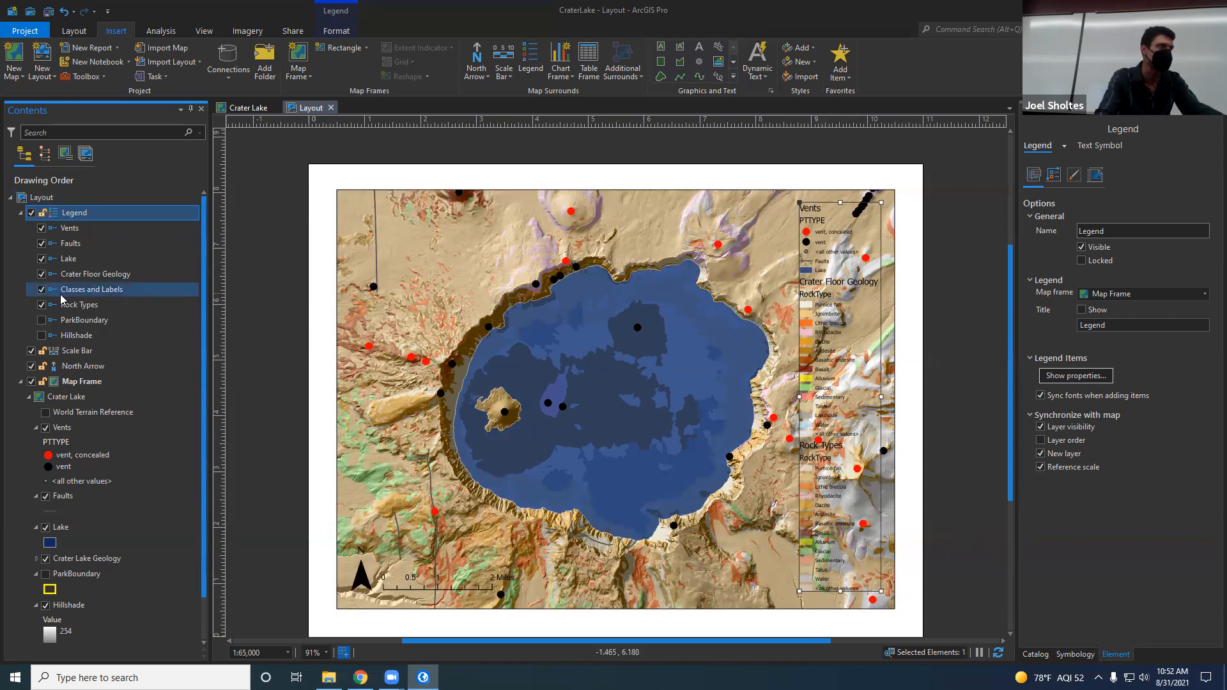
# Step: Turn off the Rock Types and Lake legend items and shorten the legend from its top edge to fit the remaining items
pyautogui.click(41, 305)
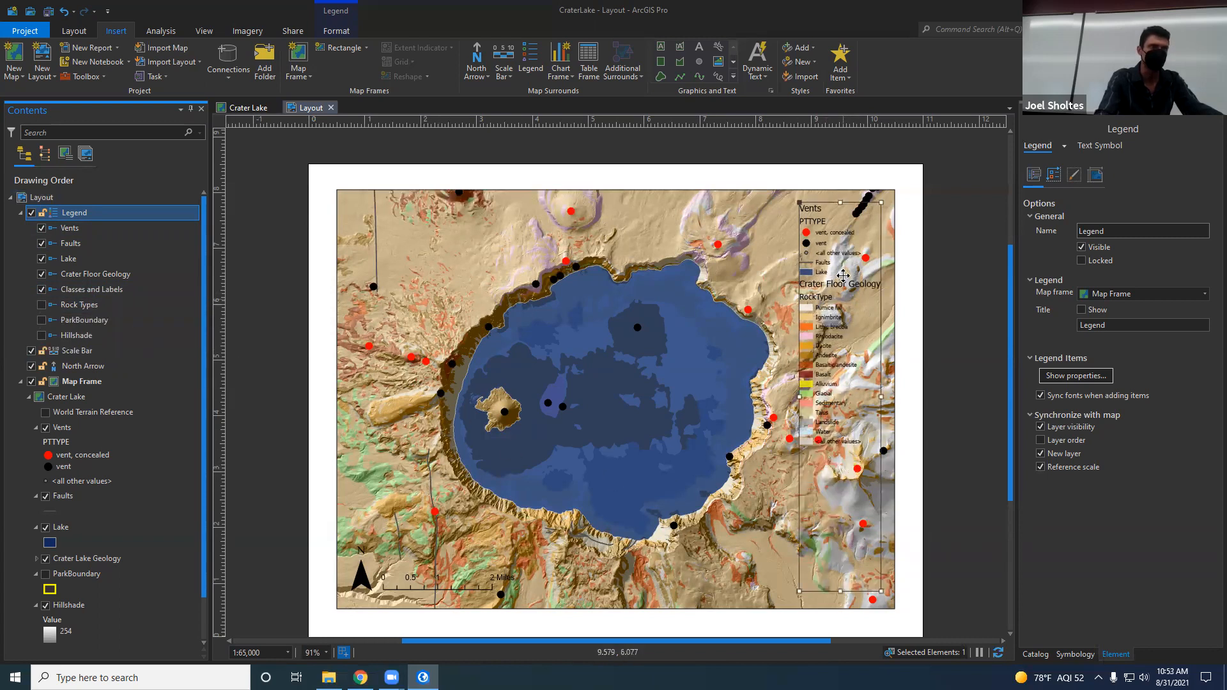
pyautogui.moveTo(838, 202); pyautogui.dragTo(838, 333)
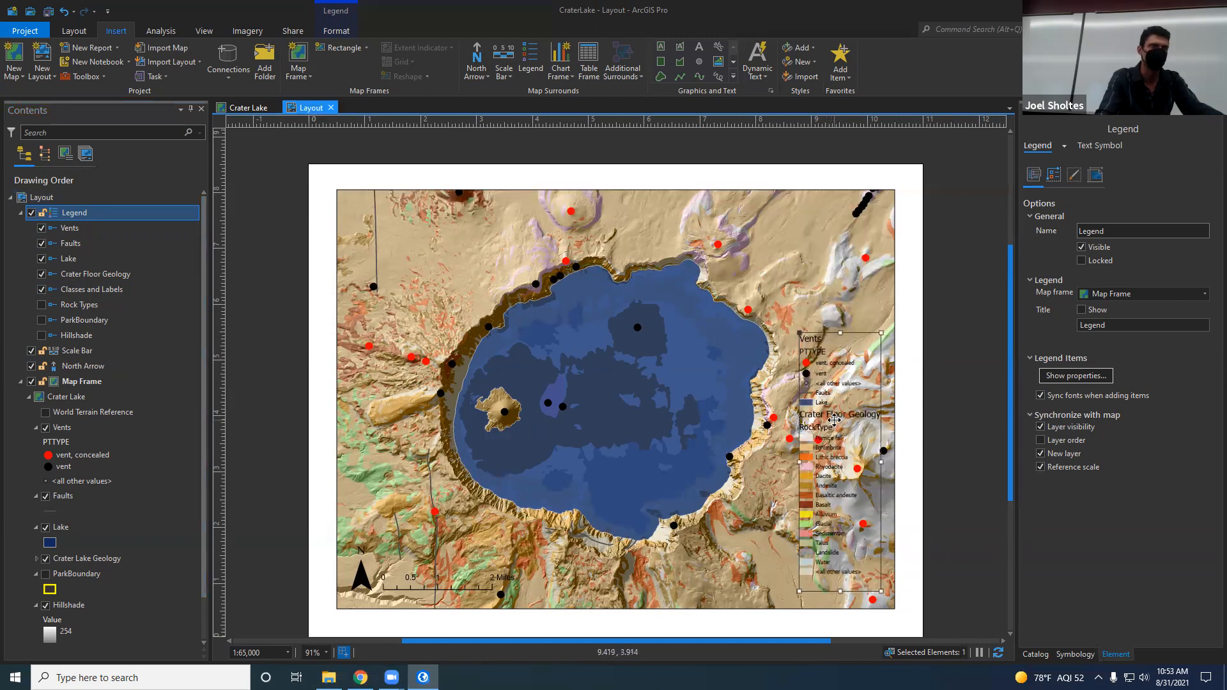
pyautogui.click(42, 259)
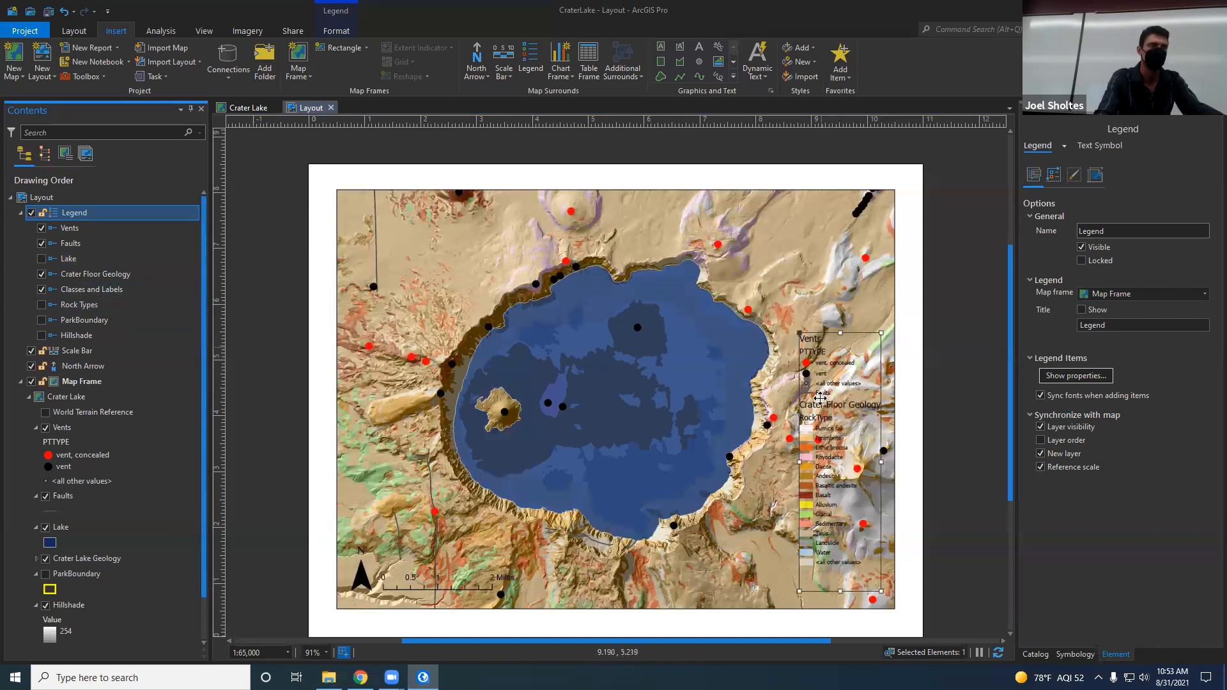
pyautogui.moveTo(840, 333); pyautogui.dragTo(841, 353)
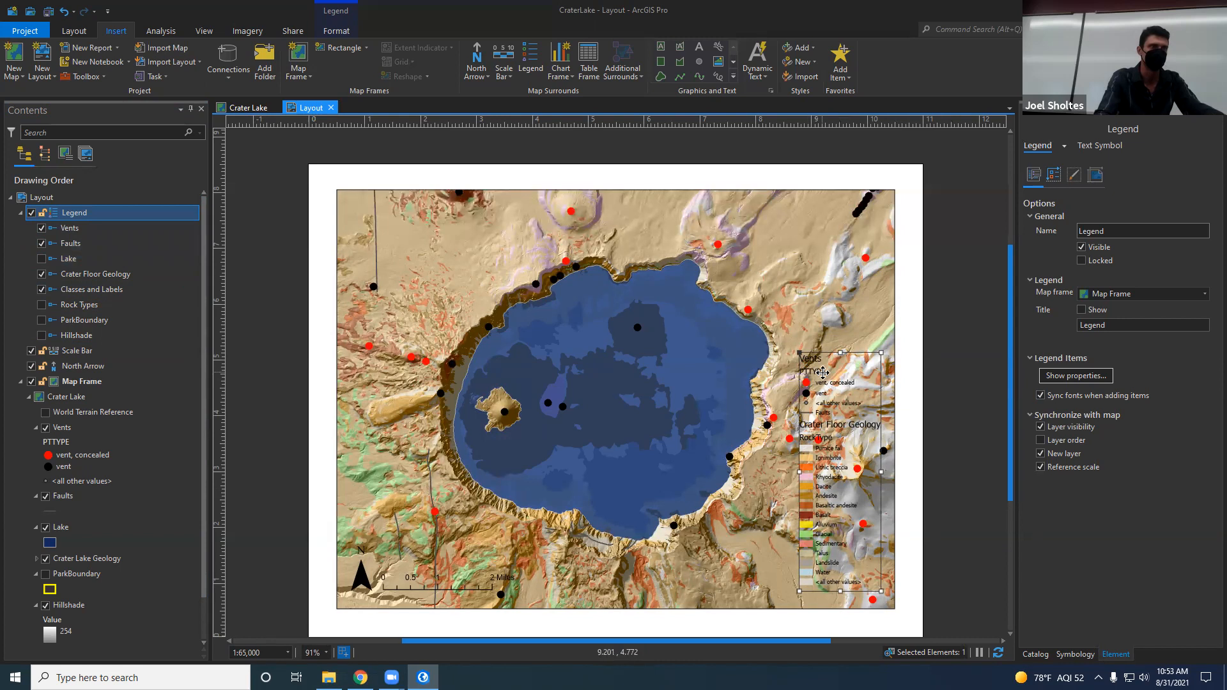
# Step: Remove the PTTYPE heading from the Vents layer's symbology in the map frame
pyautogui.click(73, 229)
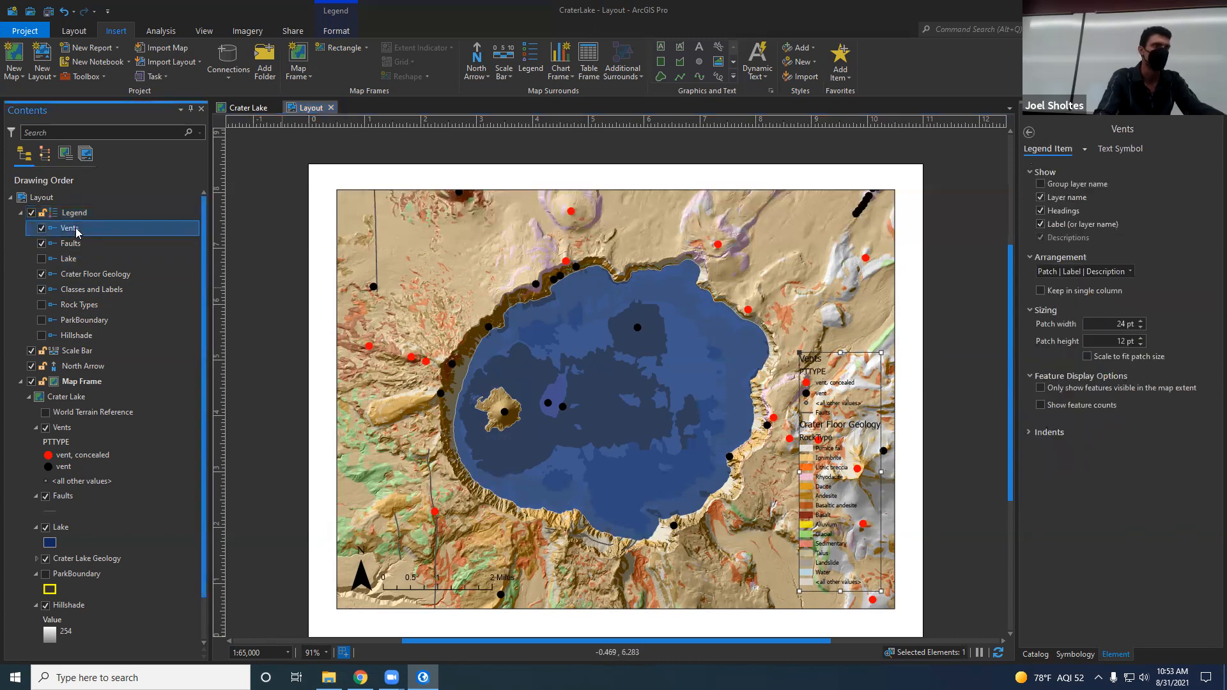
pyautogui.click(71, 442)
pyautogui.click(64, 443)
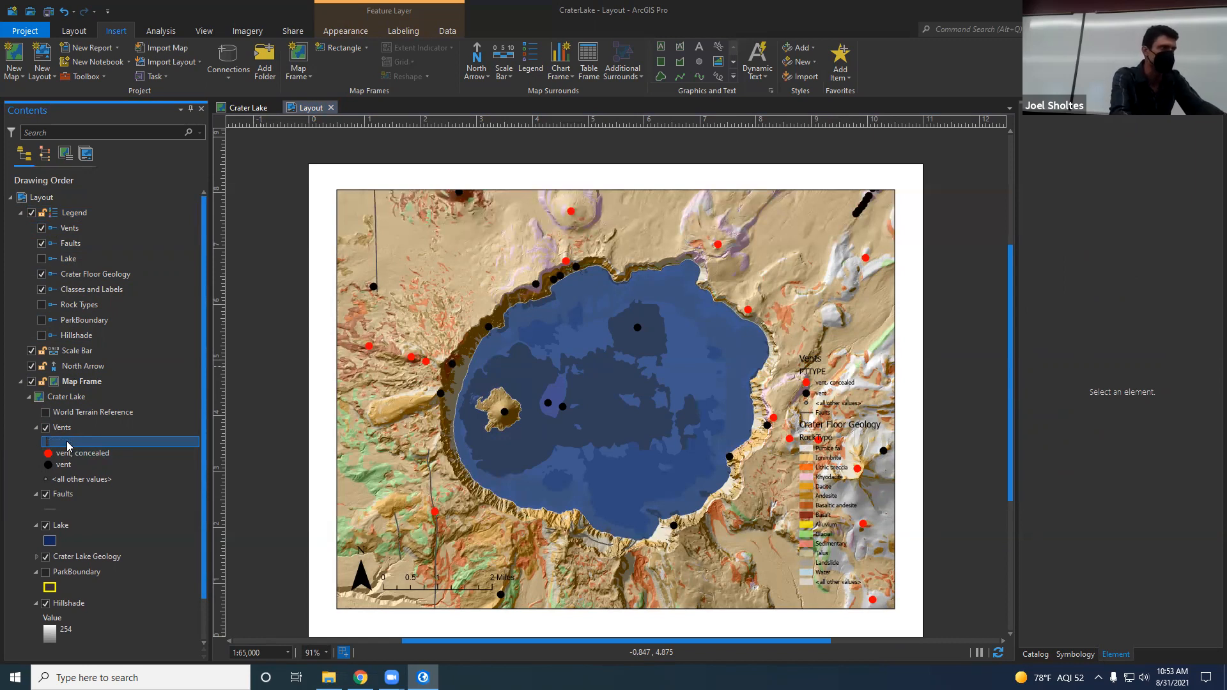
pyautogui.press('Return')
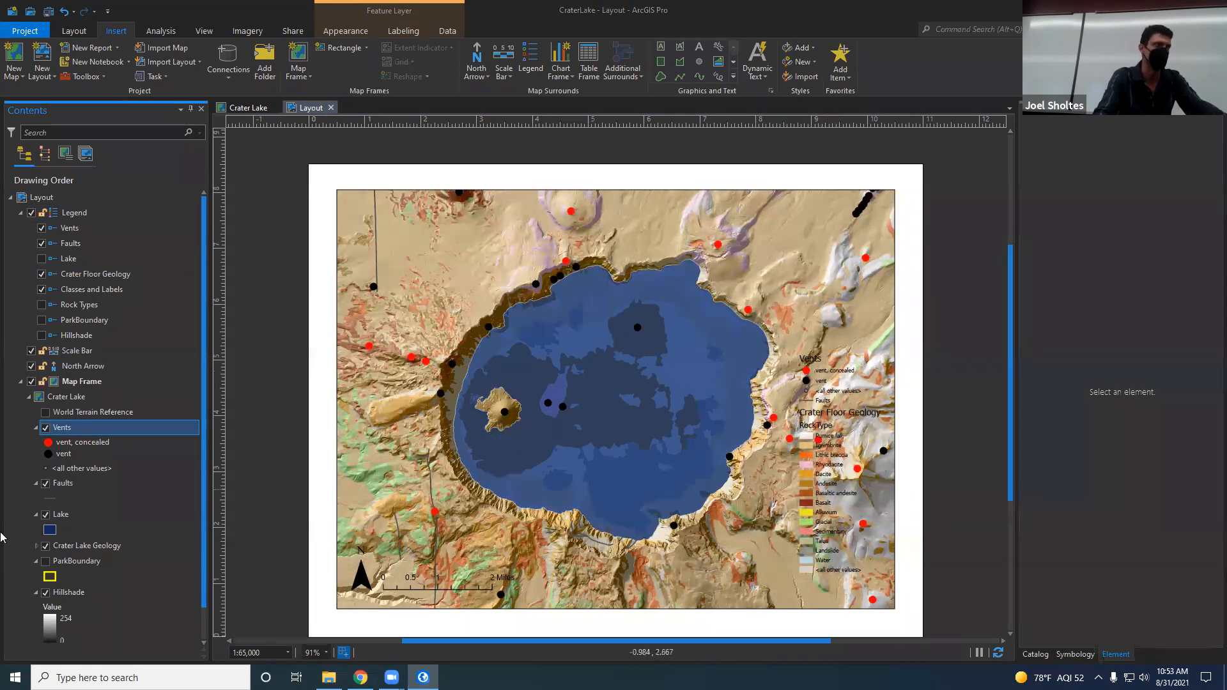
# Step: Relabel the Vents layer's "vent, concealed" class as "concealed vent"
pyautogui.click(90, 441)
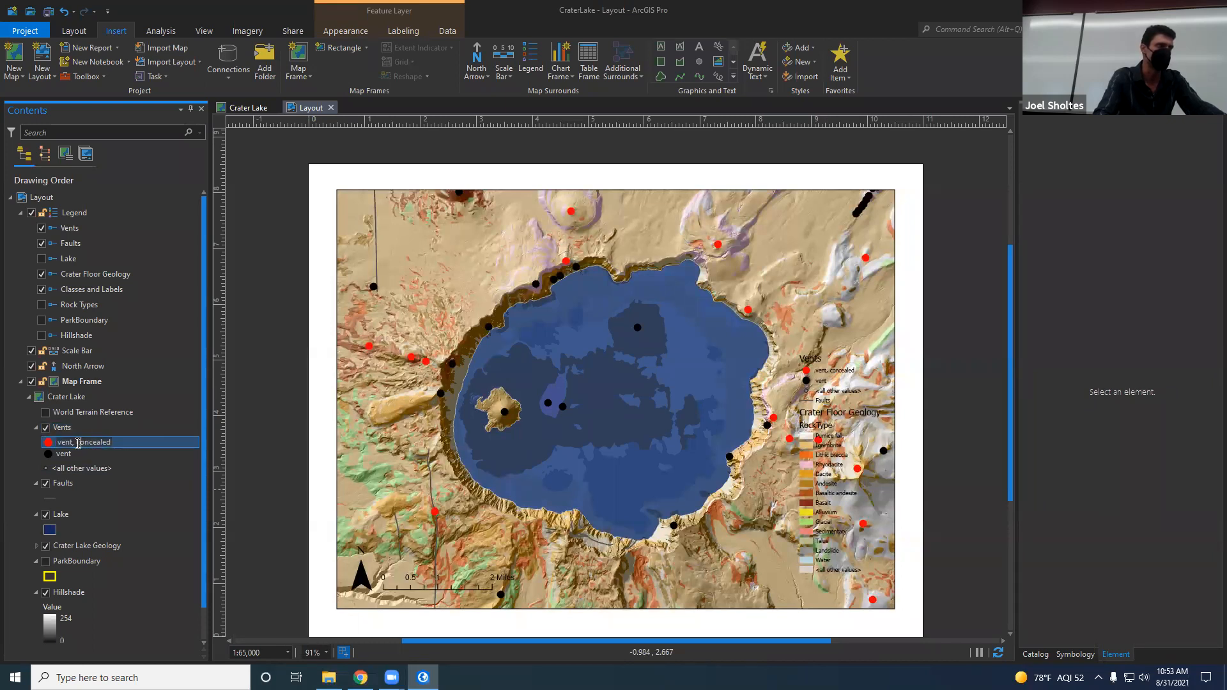
pyautogui.press('BackSpace')
pyautogui.press('Return')
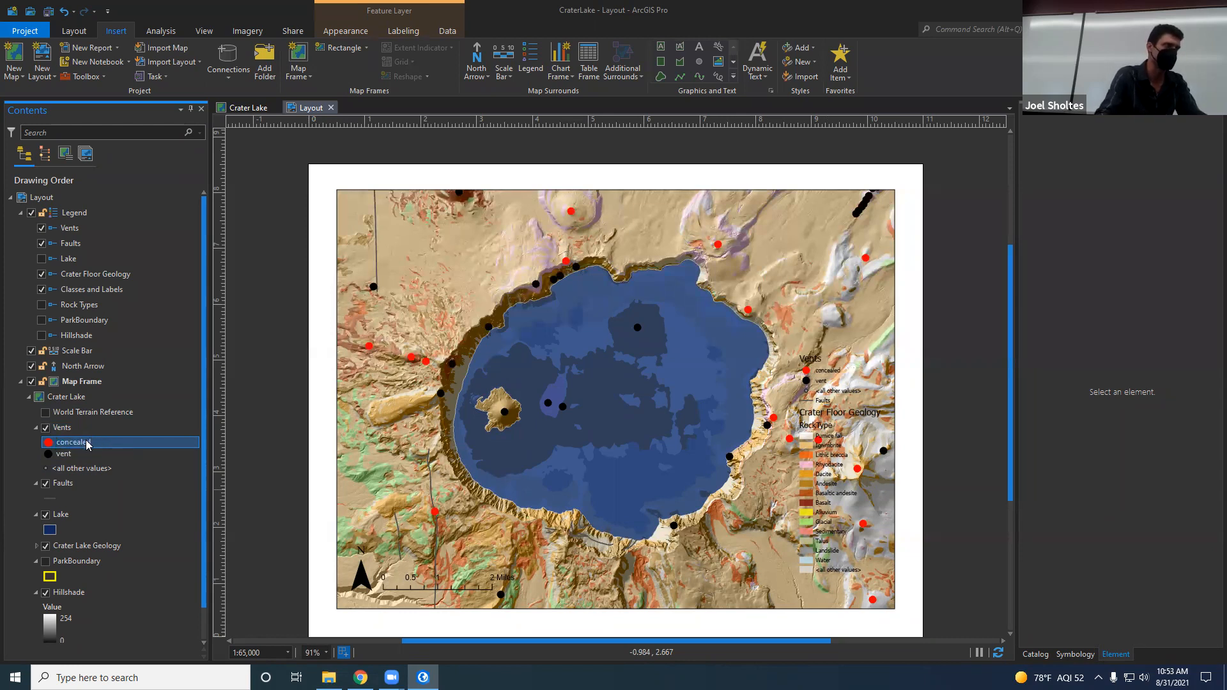
pyautogui.click(95, 443)
pyautogui.write('ve')
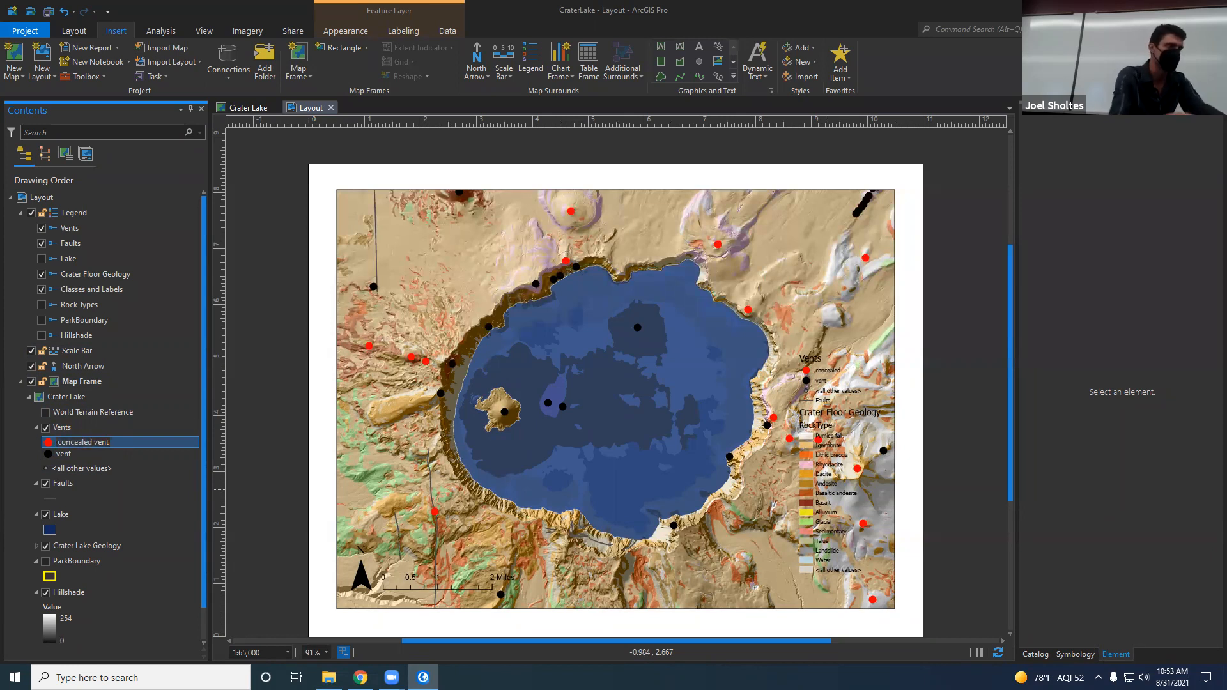
pyautogui.write('nt')
pyautogui.press('Return')
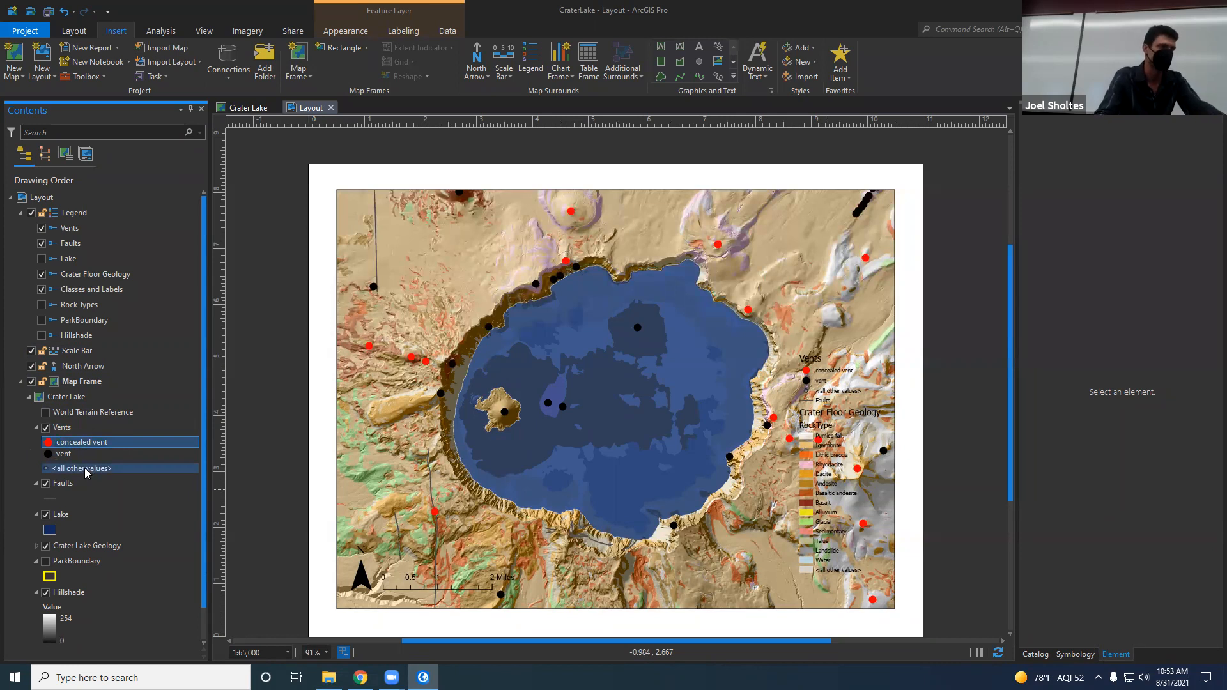
# Step: Set the legend's border and background colors to white in its display properties
pyautogui.click(826, 415)
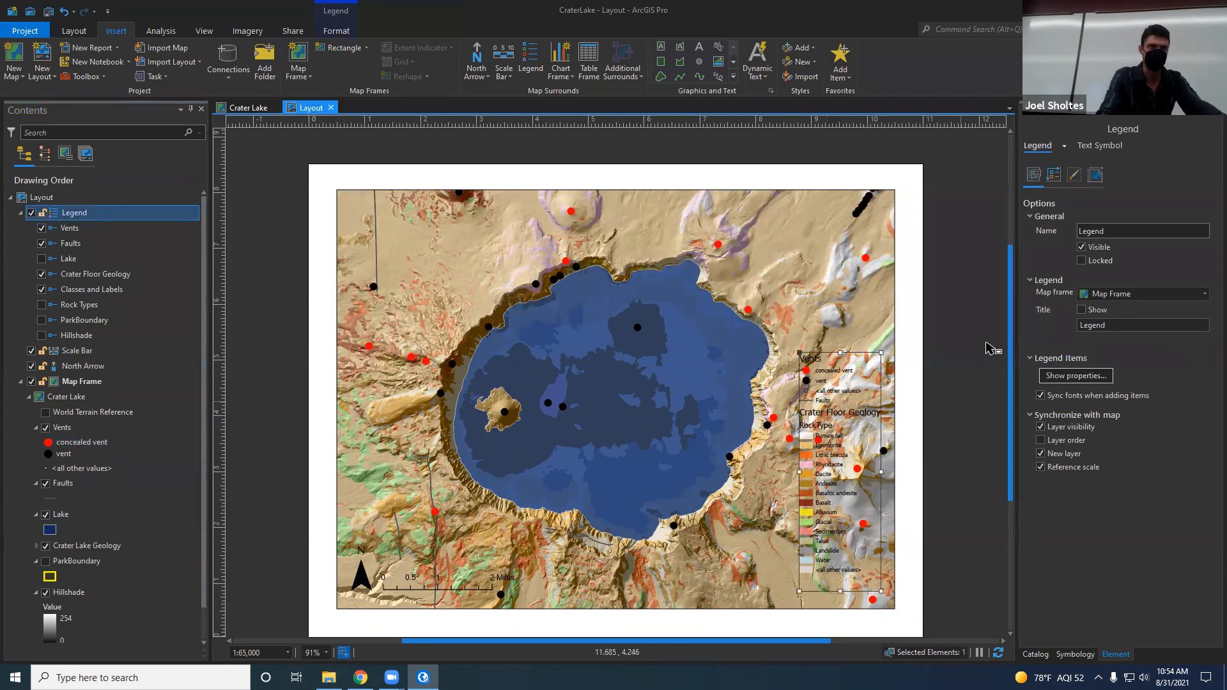
pyautogui.click(1079, 179)
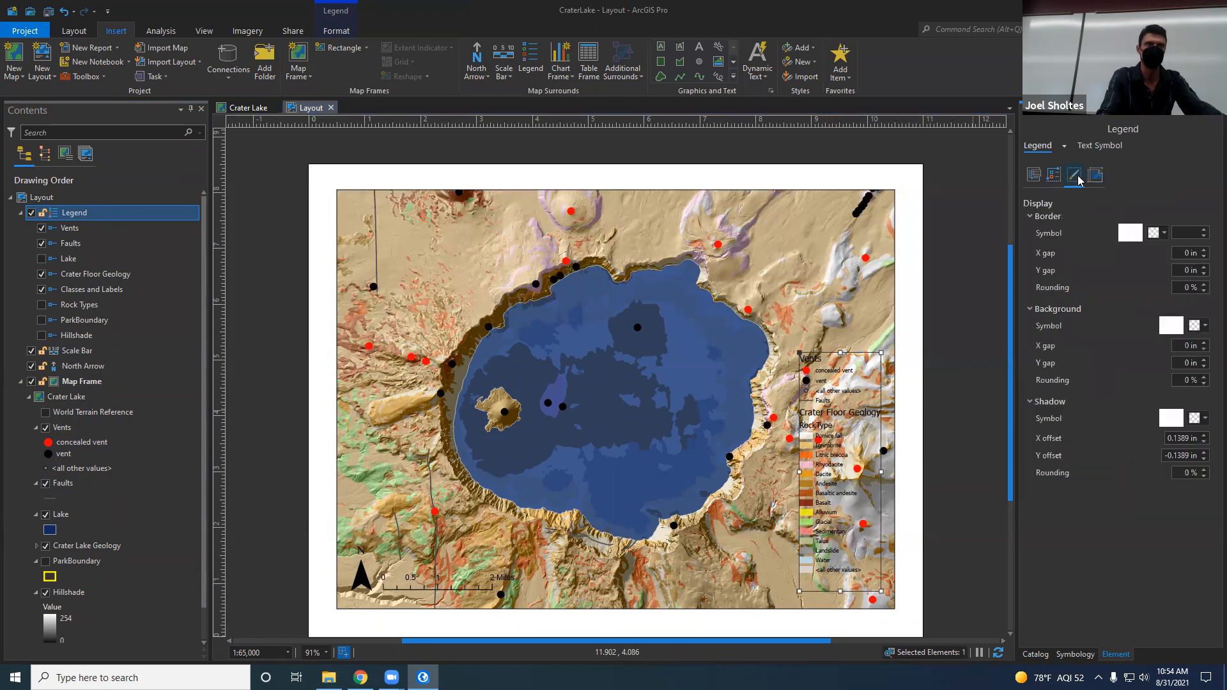
pyautogui.click(1163, 234)
pyautogui.click(1065, 276)
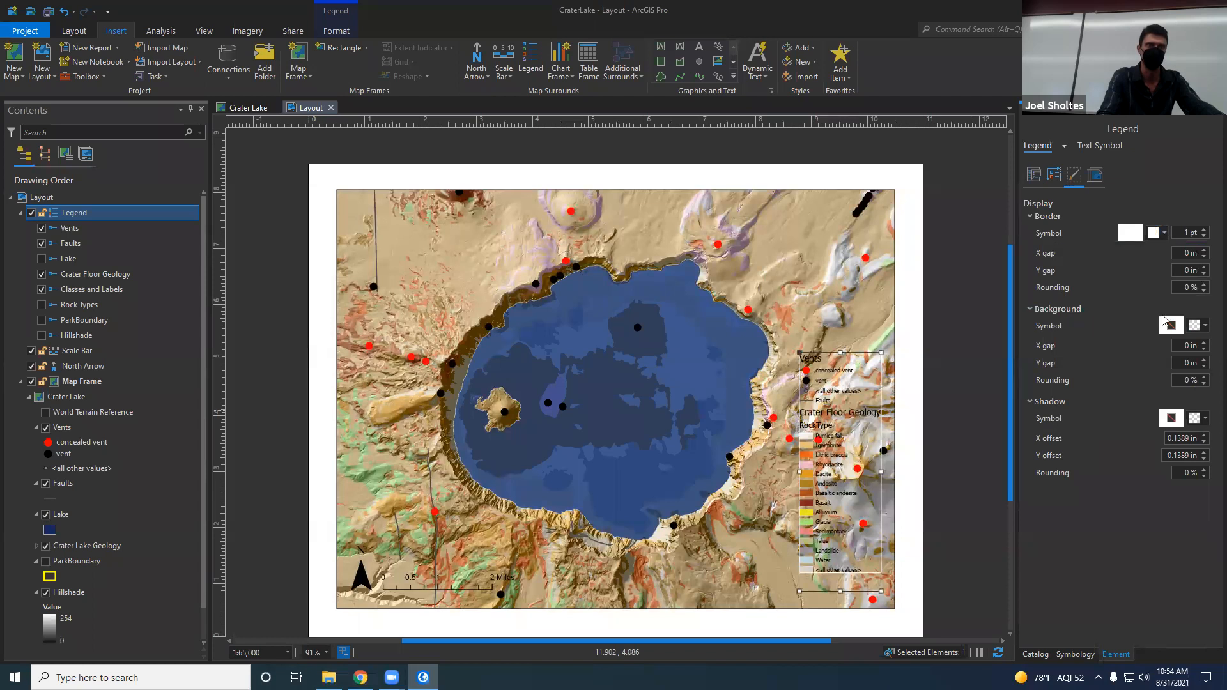
pyautogui.click(1198, 325)
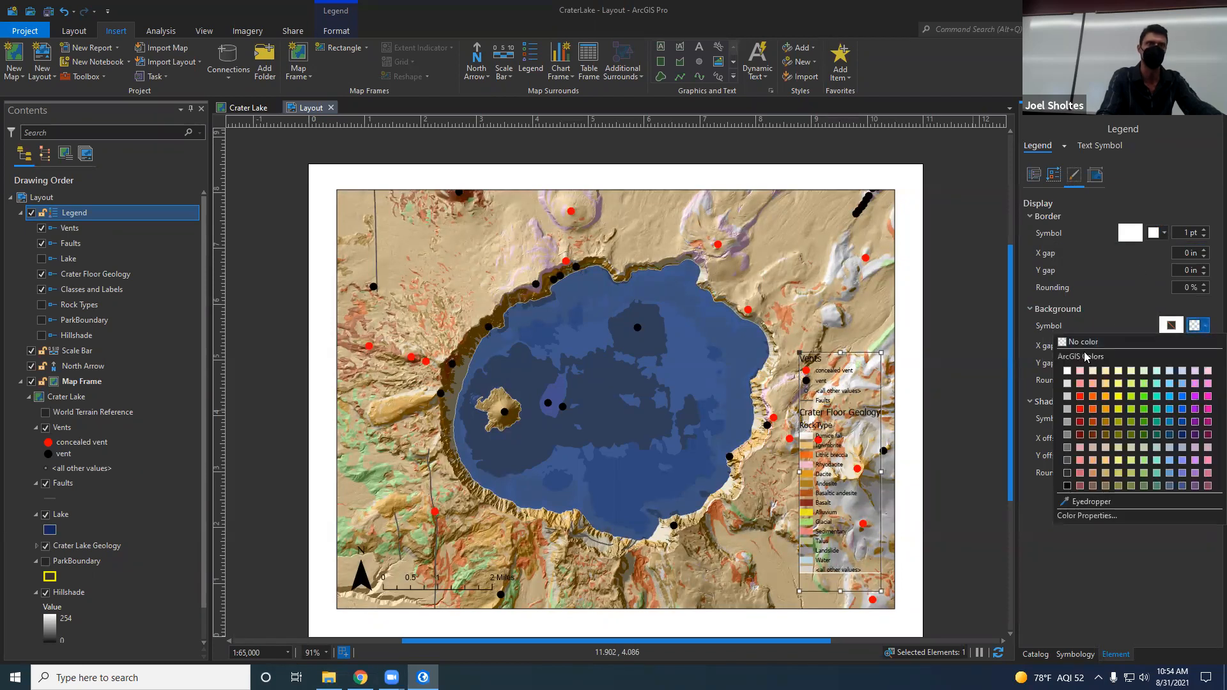
pyautogui.click(1068, 372)
# Step: Move the legend into the lower-right corner of the map frame, aligned with the frame's edges
pyautogui.moveTo(823, 434); pyautogui.dragTo(828, 442)
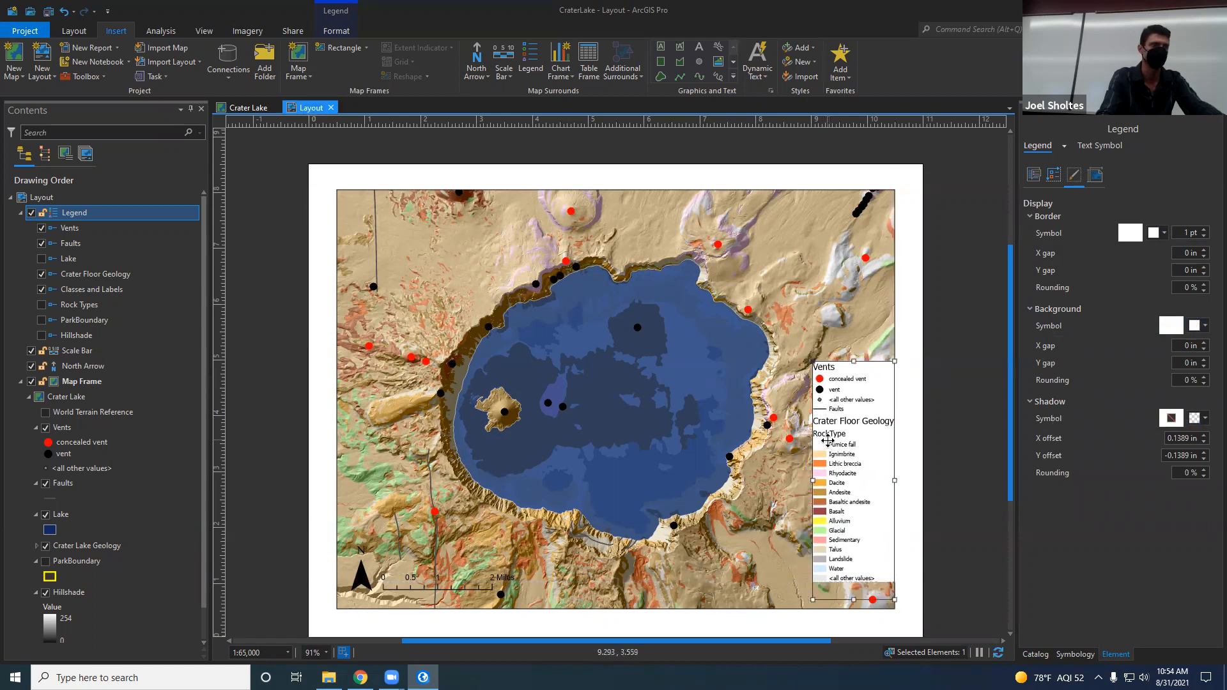
pyautogui.moveTo(865, 442); pyautogui.dragTo(865, 469)
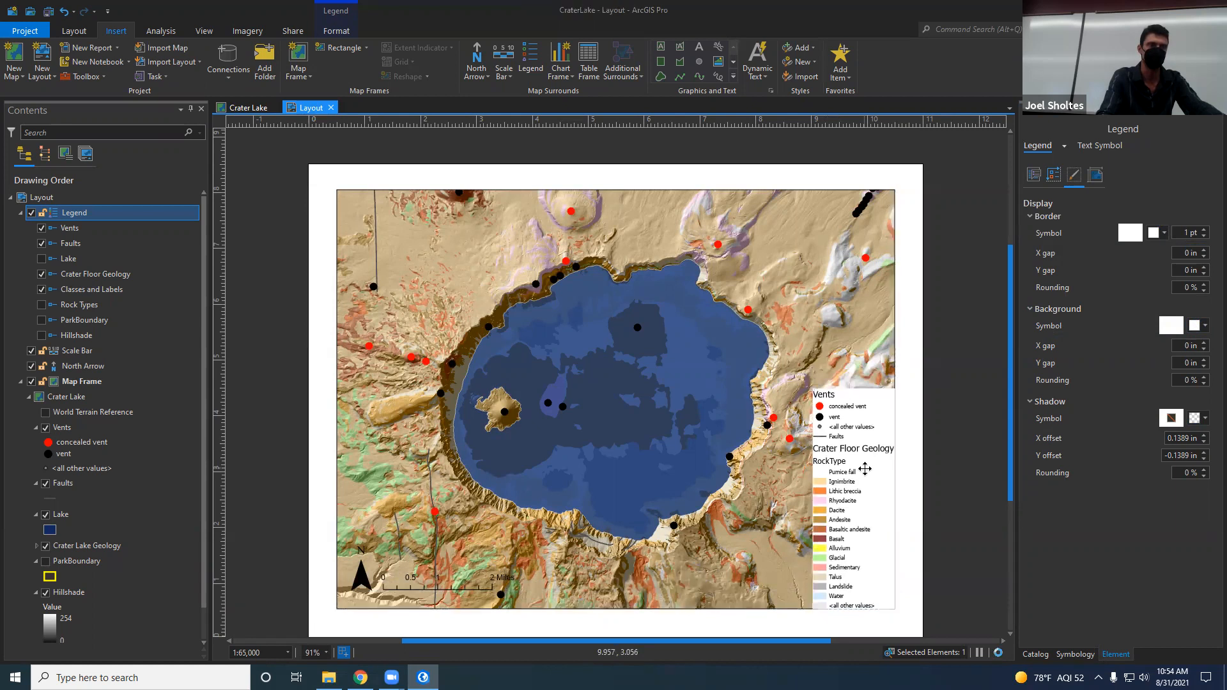
pyautogui.click(940, 448)
pyautogui.moveTo(826, 469); pyautogui.dragTo(861, 464)
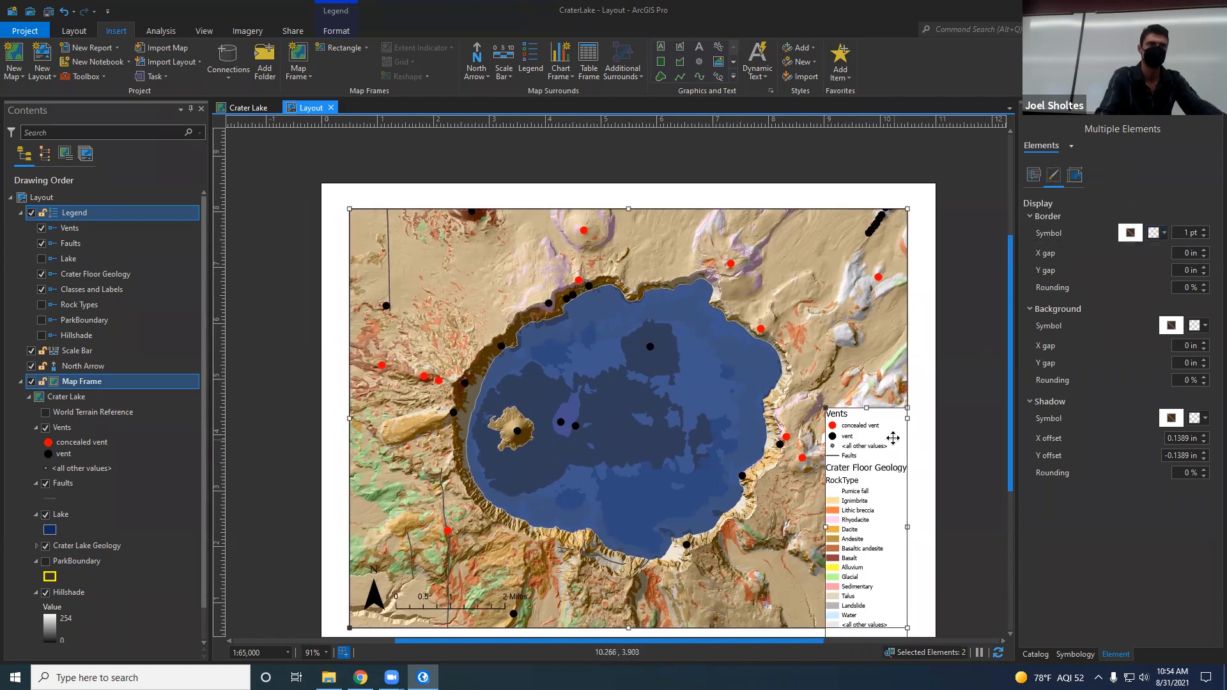
# Step: Change the legend's border color to black and check the whole layout page
pyautogui.click(894, 437)
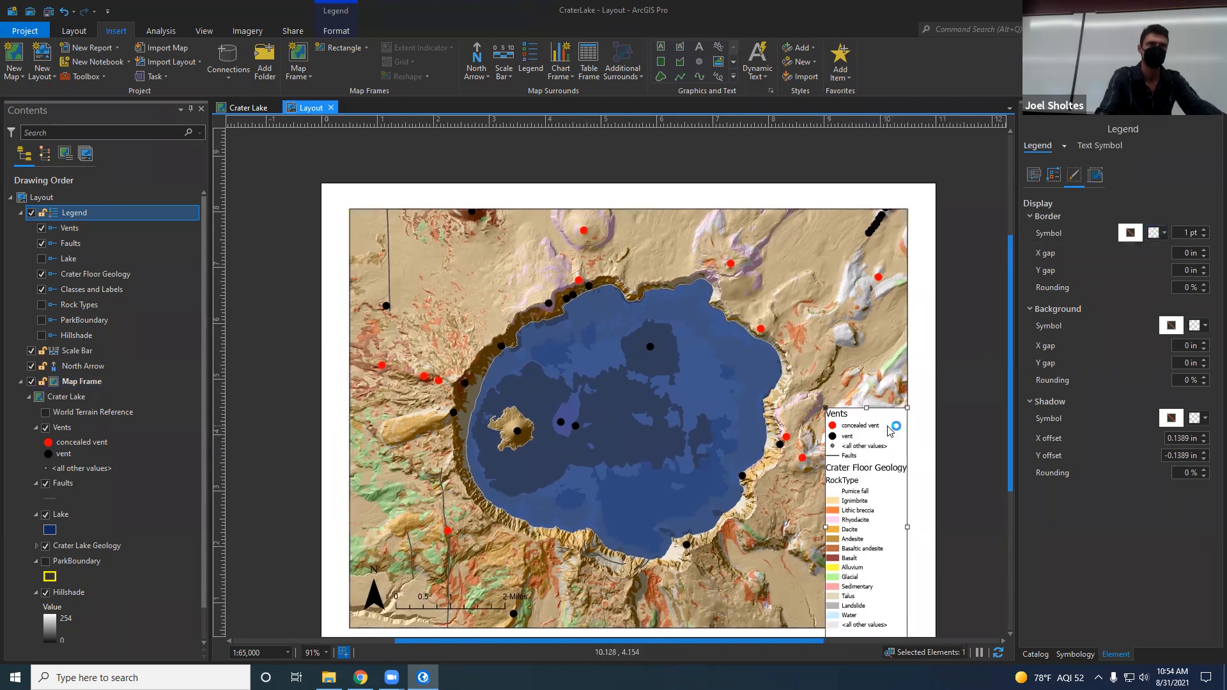
pyautogui.click(1161, 234)
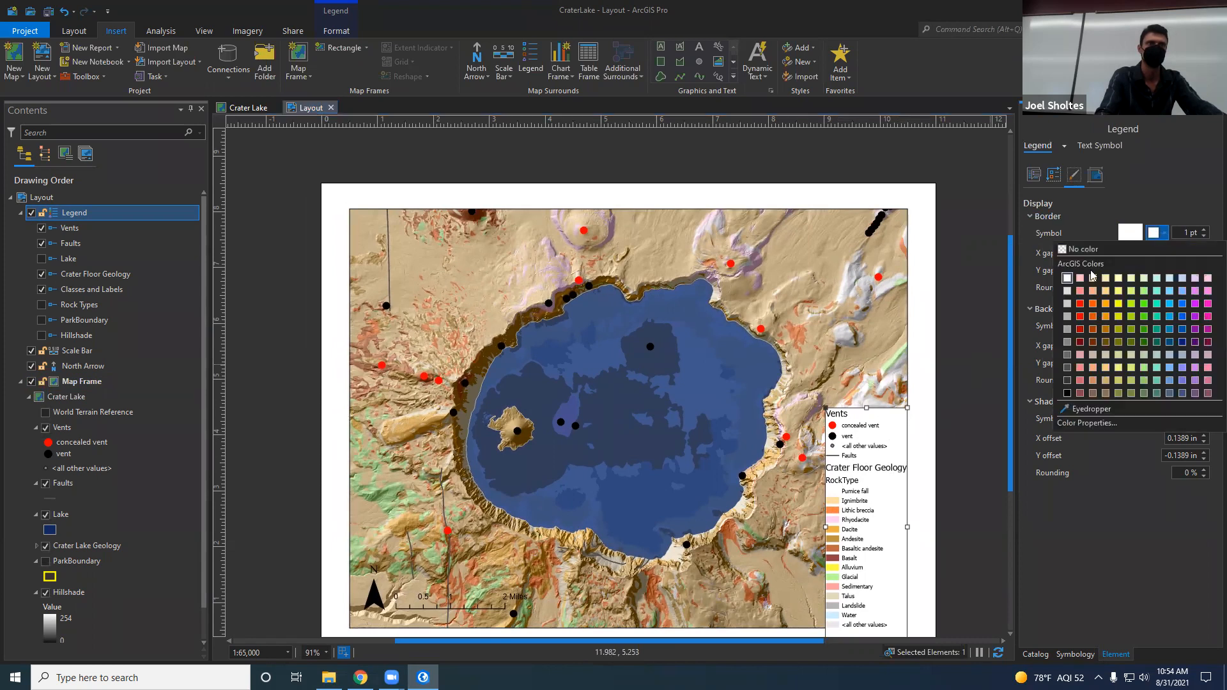
pyautogui.click(1071, 391)
pyautogui.click(937, 398)
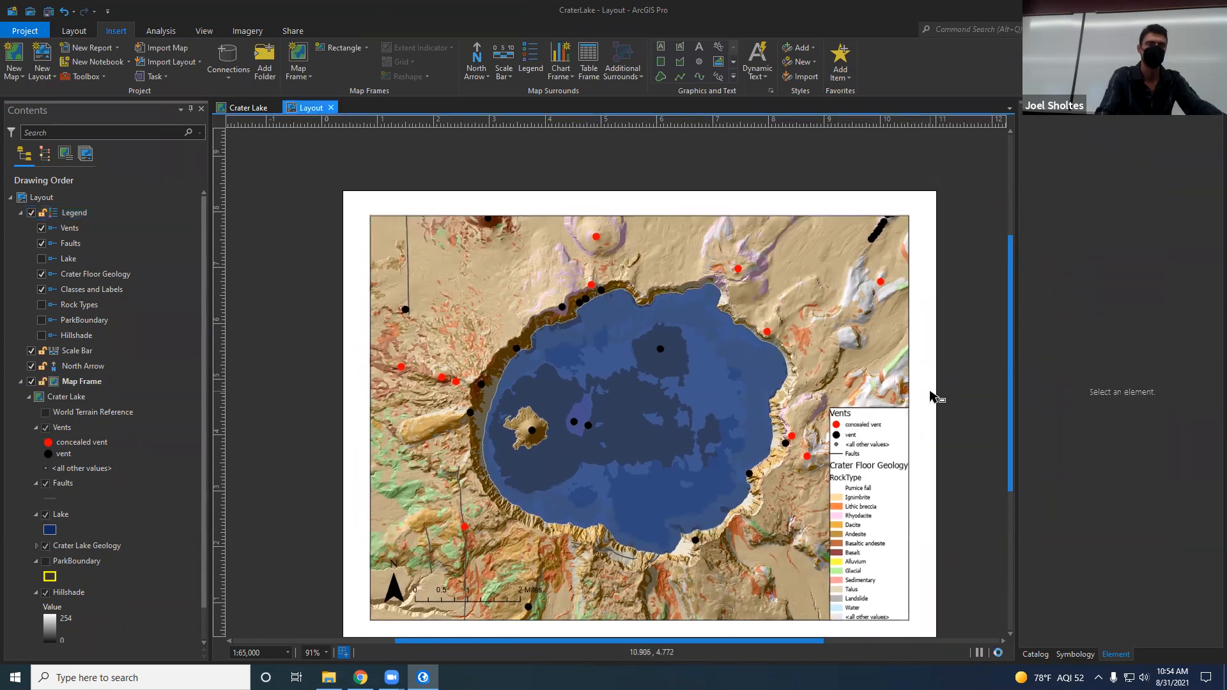
pyautogui.scroll(-2, 935, 398)
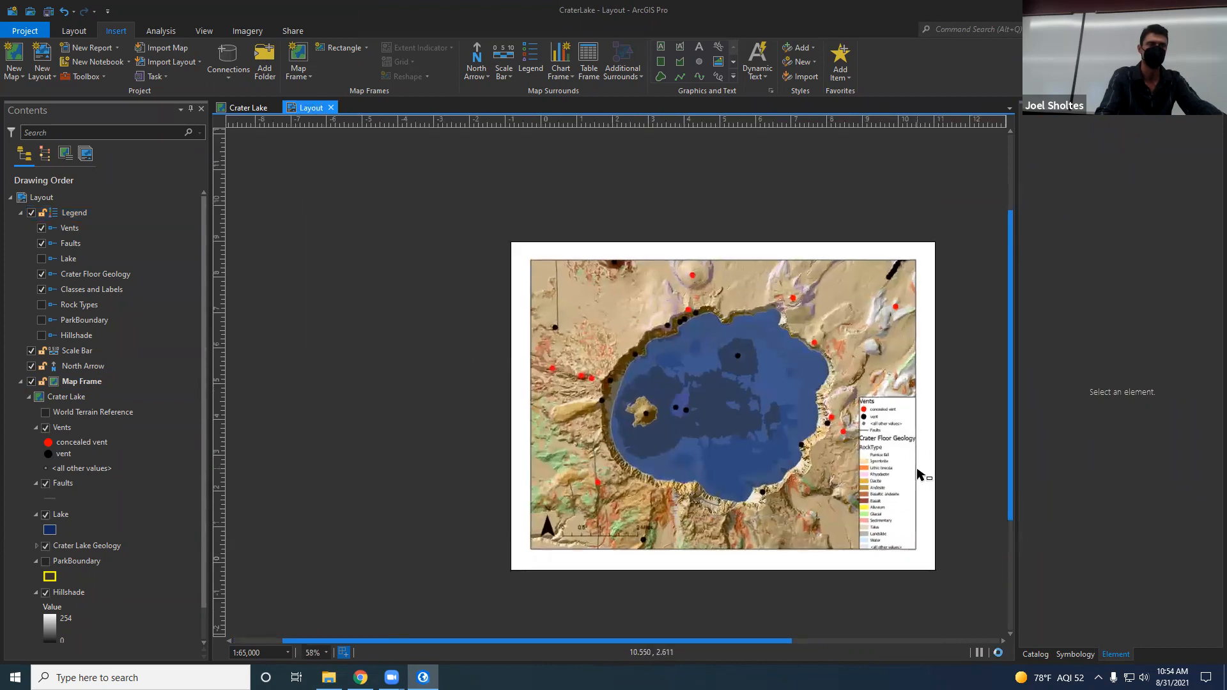
pyautogui.scroll(2, 920, 475)
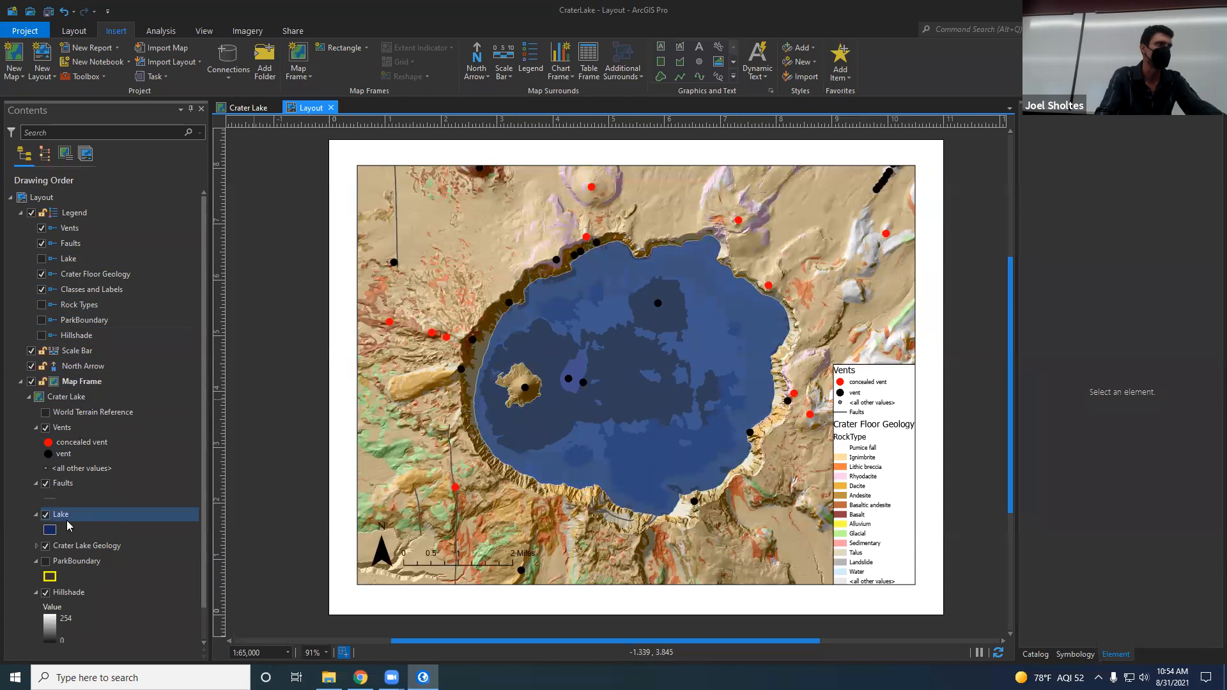
# Step: Expand the Crater Lake Geology group under the map frame and select the Crater Floor Geology layer
pyautogui.scroll(-1, 78, 521)
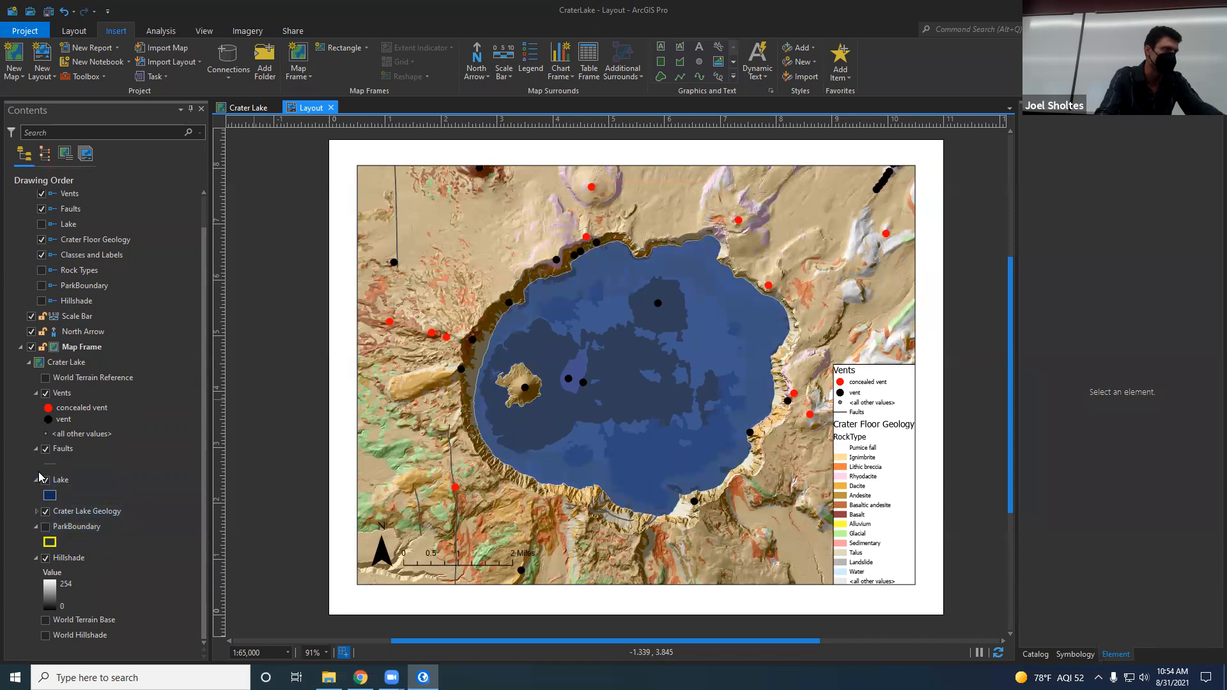
pyautogui.click(37, 512)
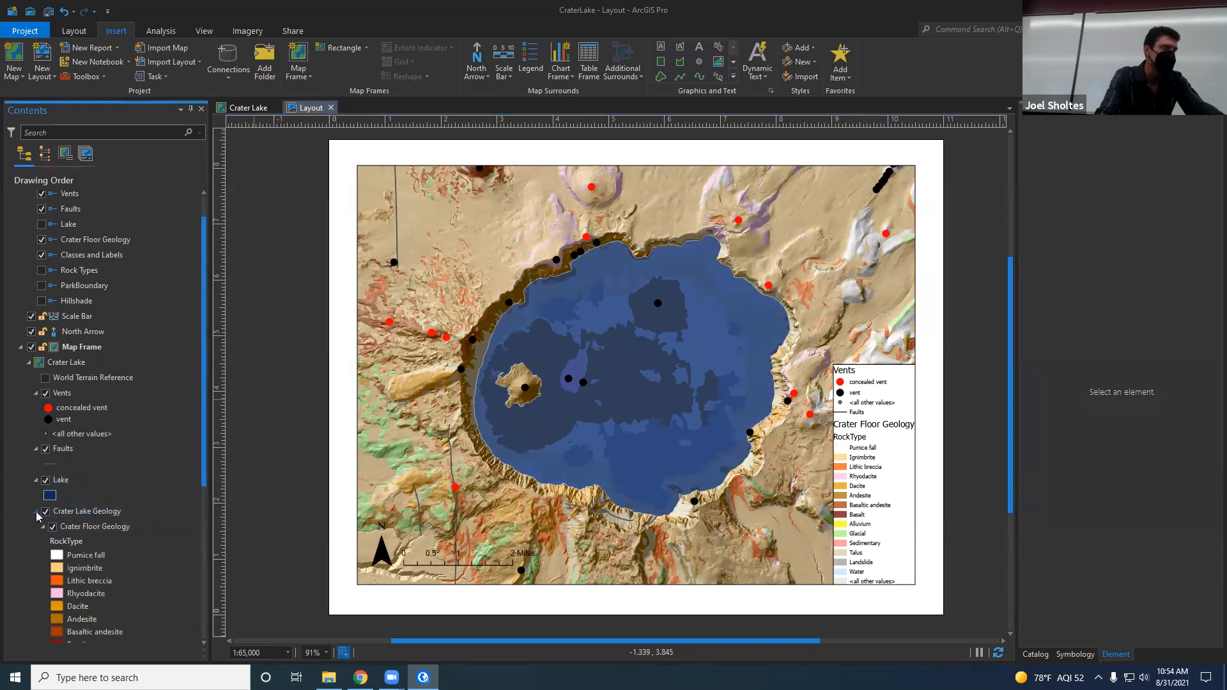
pyautogui.scroll(-5, 98, 486)
pyautogui.scroll(-2, 98, 486)
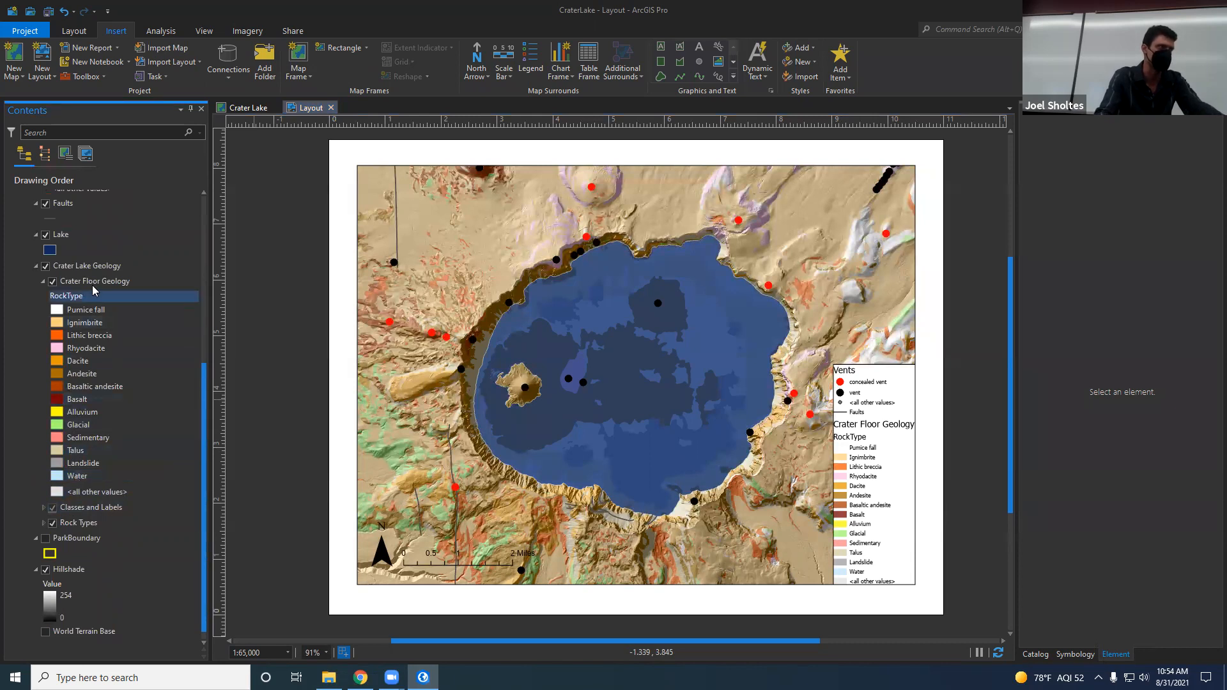
pyautogui.click(79, 283)
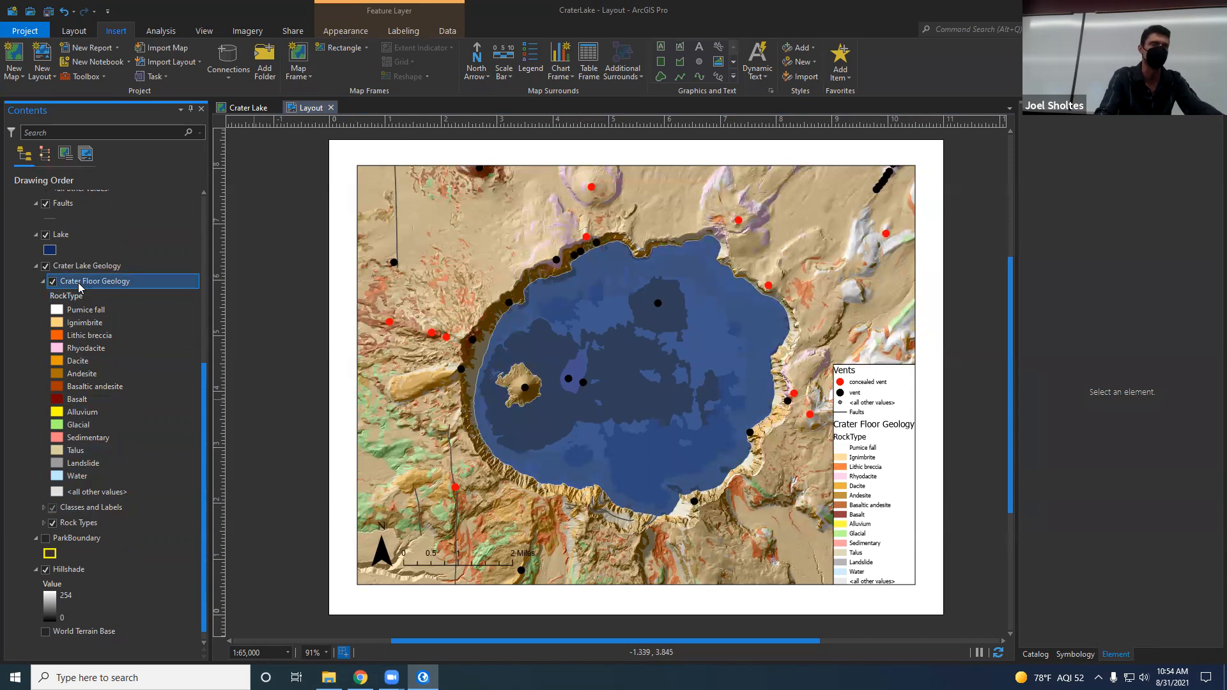
# Step: Switch to the Crater Lake map and check the Crater Floor Geology layer's general properties without changing them
pyautogui.click(224, 108)
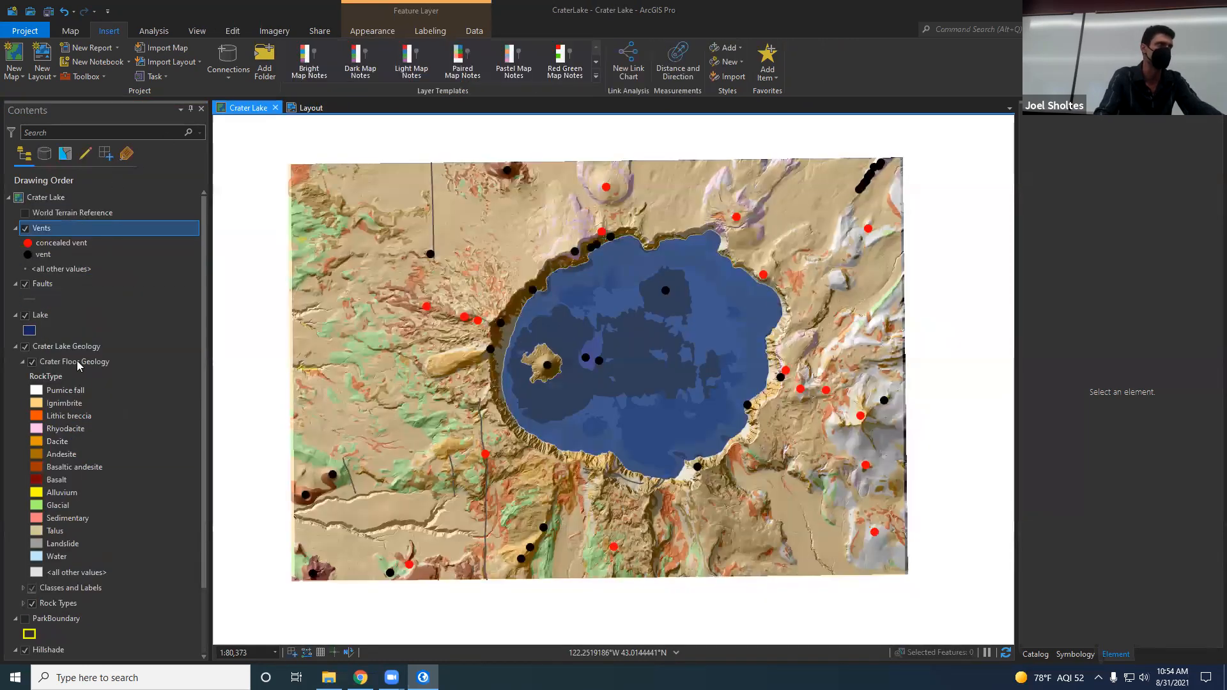
pyautogui.click(77, 362)
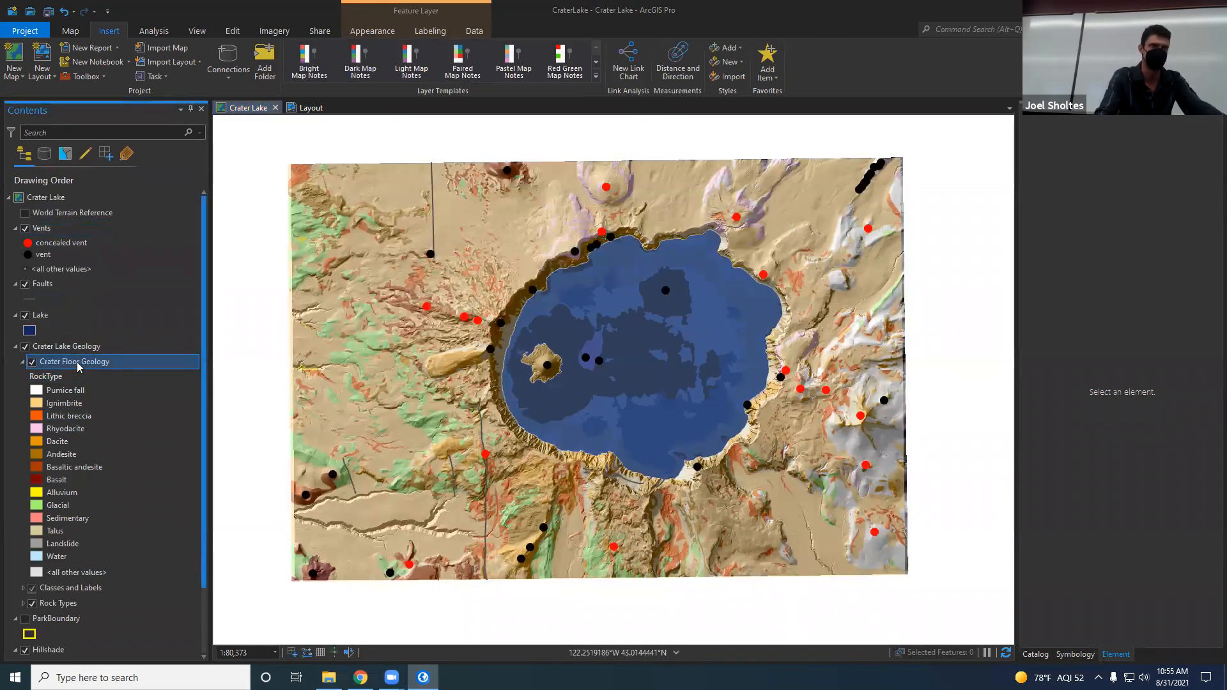
pyautogui.doubleClick(77, 362)
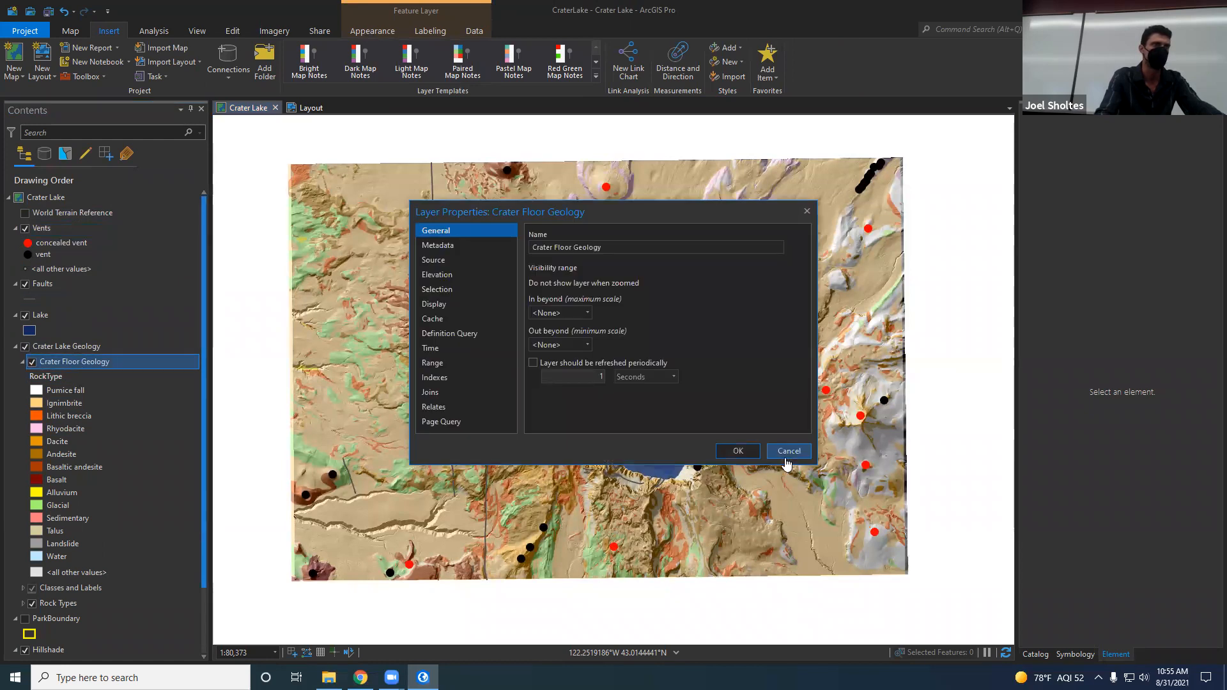
pyautogui.click(790, 454)
# Step: Remove the Water class and the <all other values> class from the Crater Floor Geology layer's RockType symbology
pyautogui.click(58, 377)
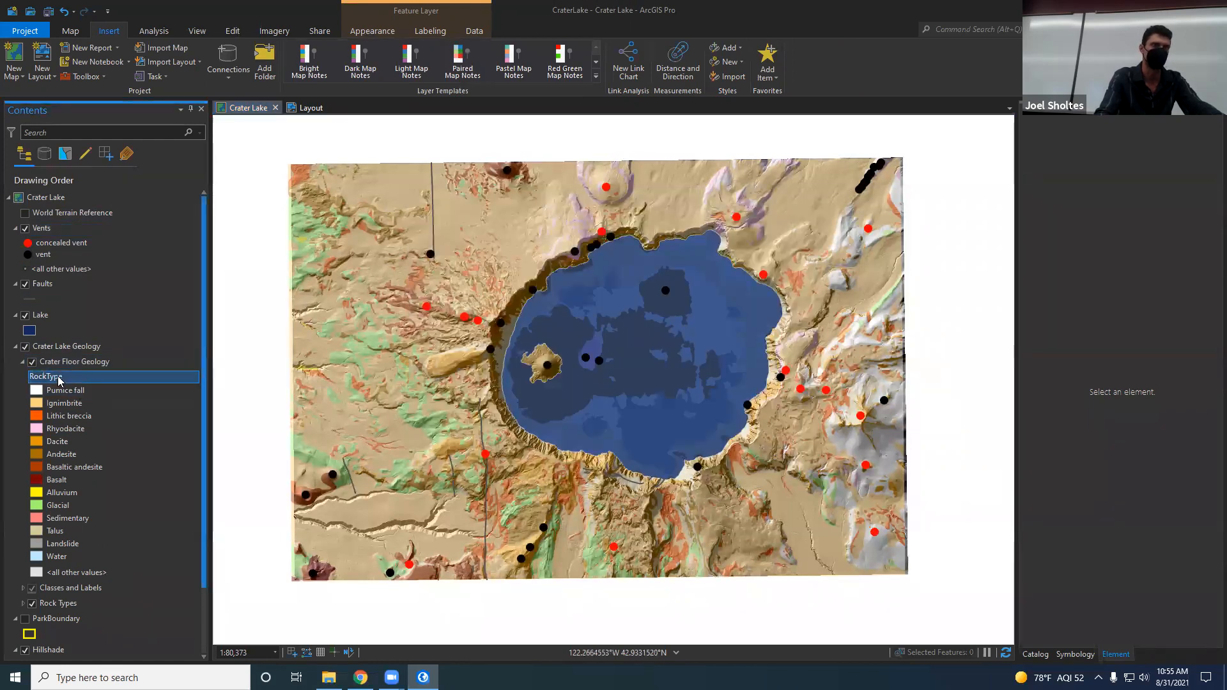
pyautogui.click(51, 364)
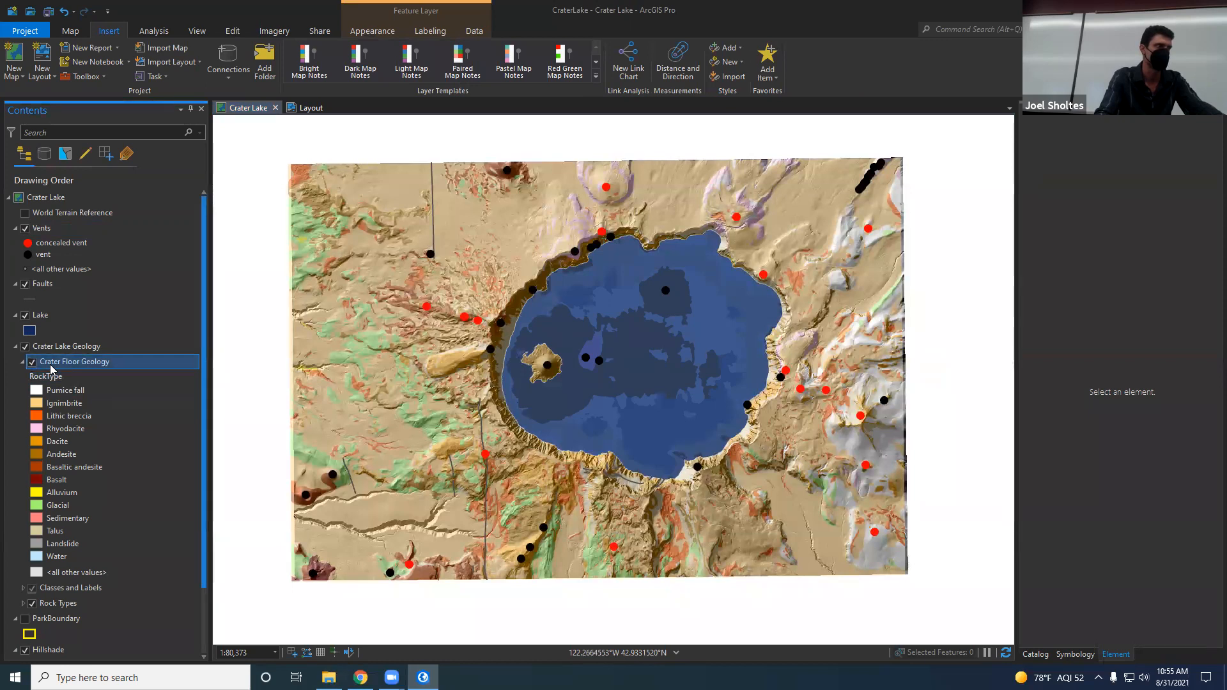
pyautogui.click(249, 109)
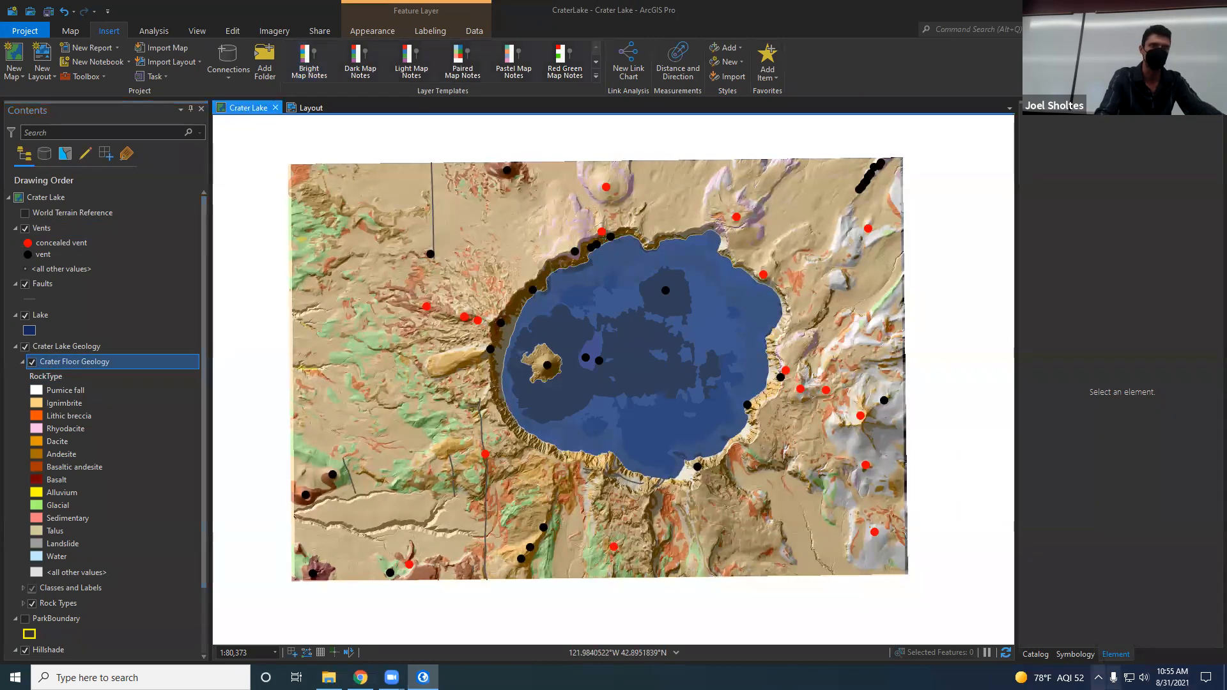
pyautogui.click(1075, 656)
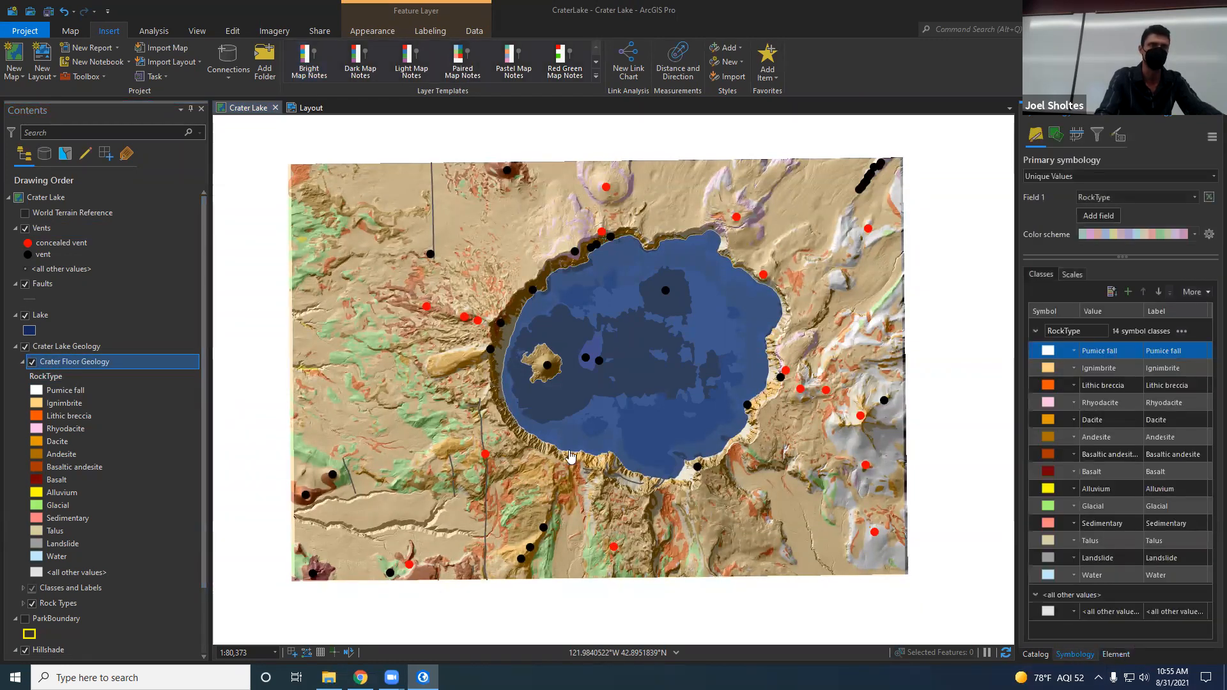
pyautogui.click(44, 377)
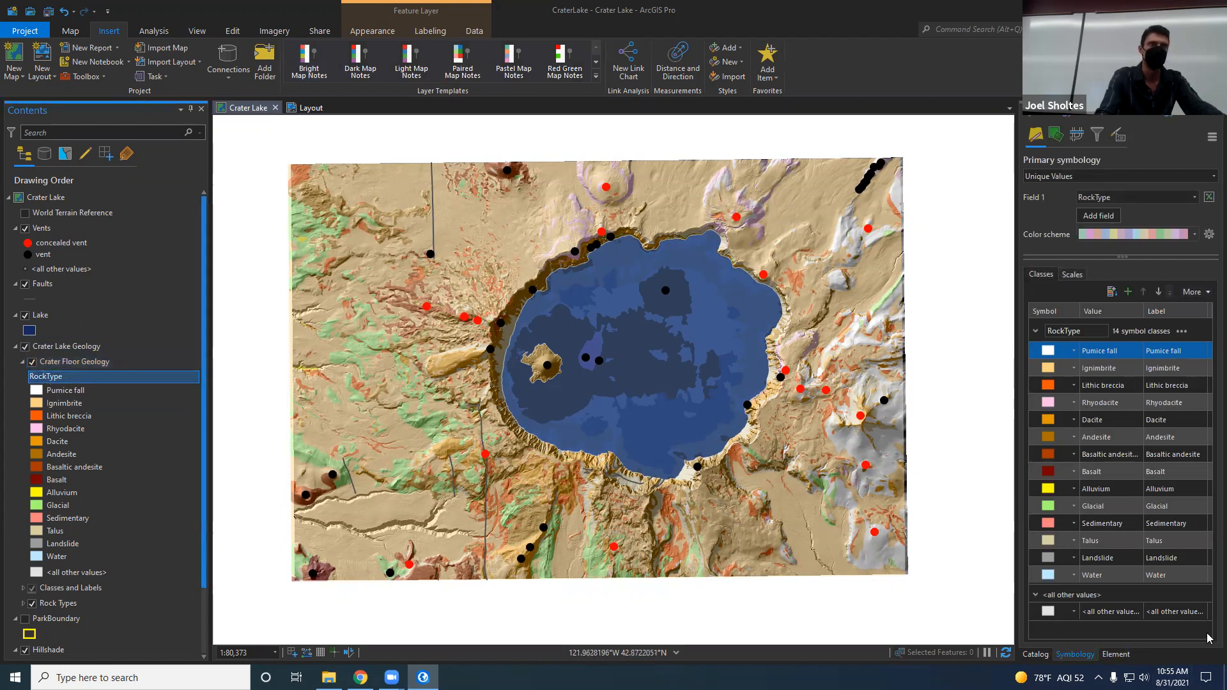
pyautogui.rightClick(1170, 575)
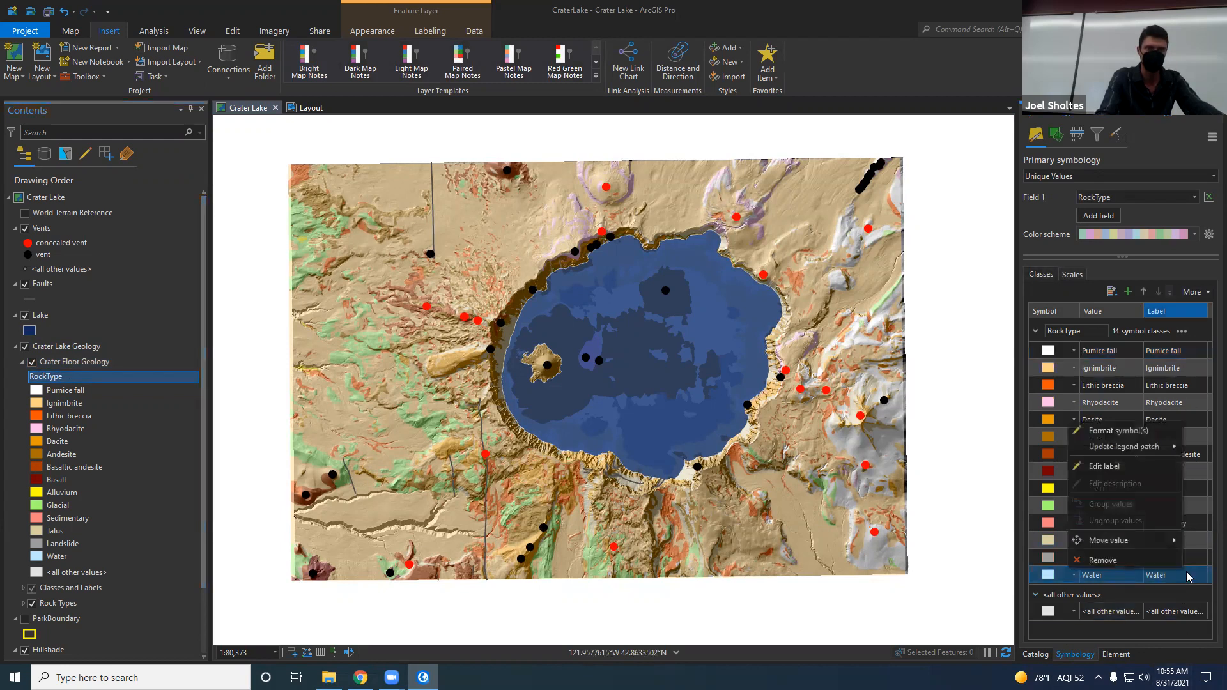
pyautogui.click(1167, 565)
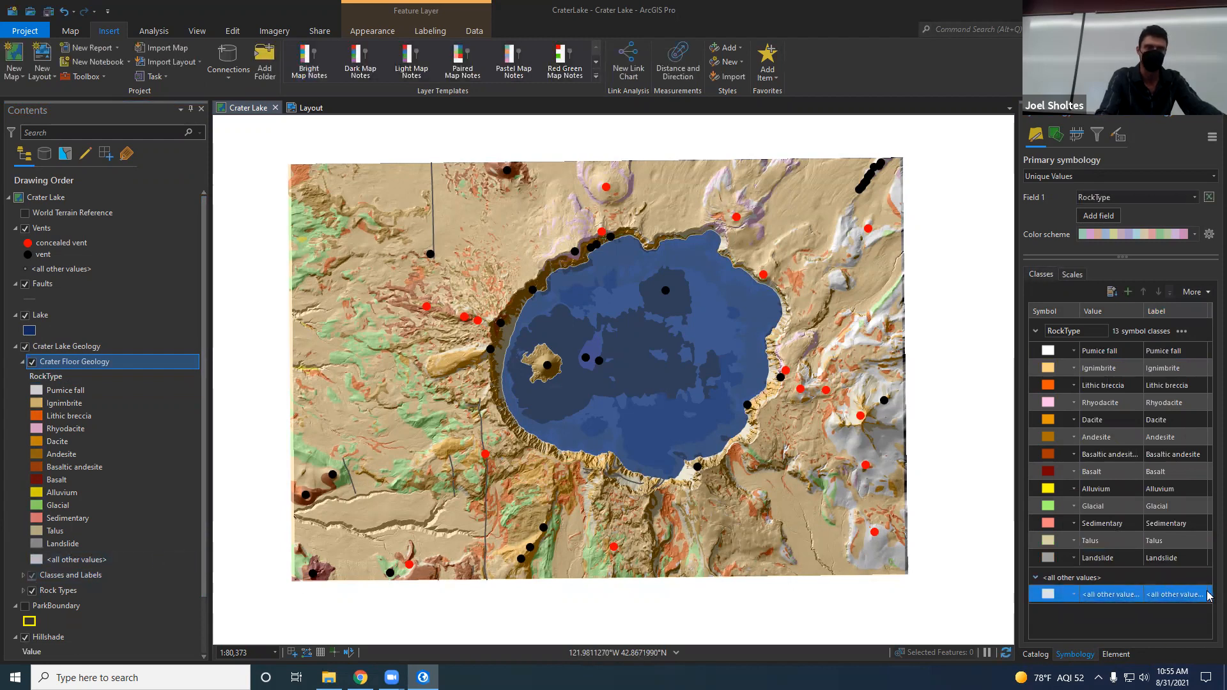
pyautogui.rightClick(1148, 594)
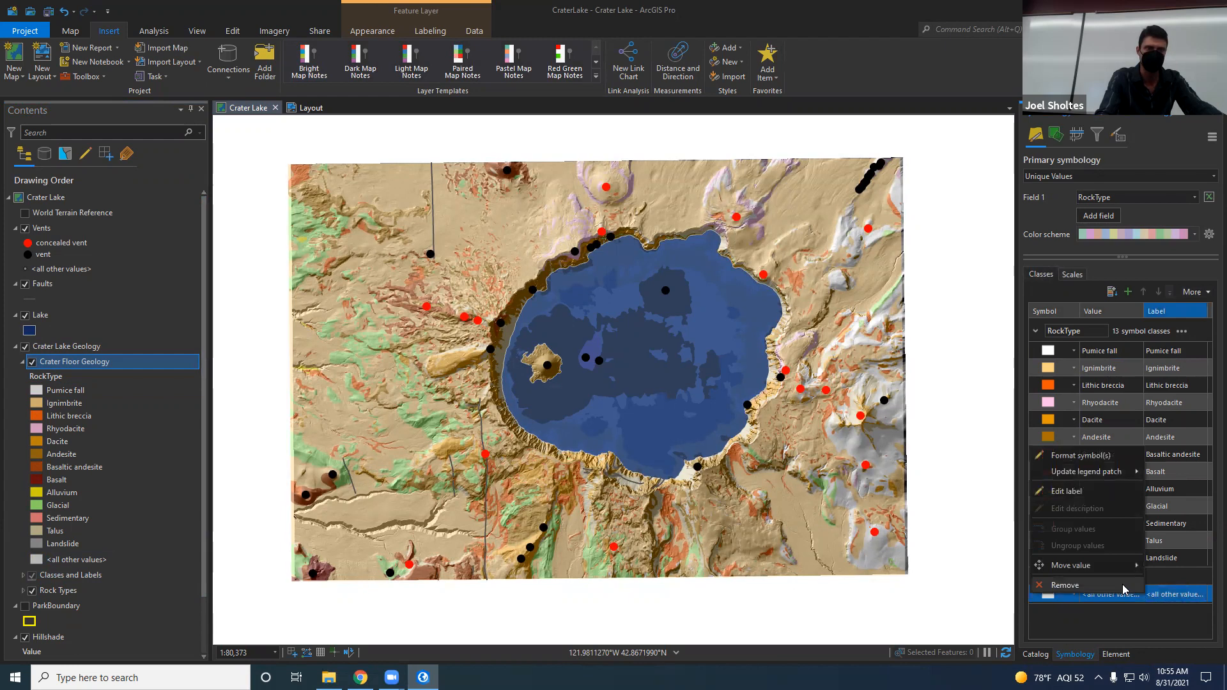
pyautogui.click(1124, 586)
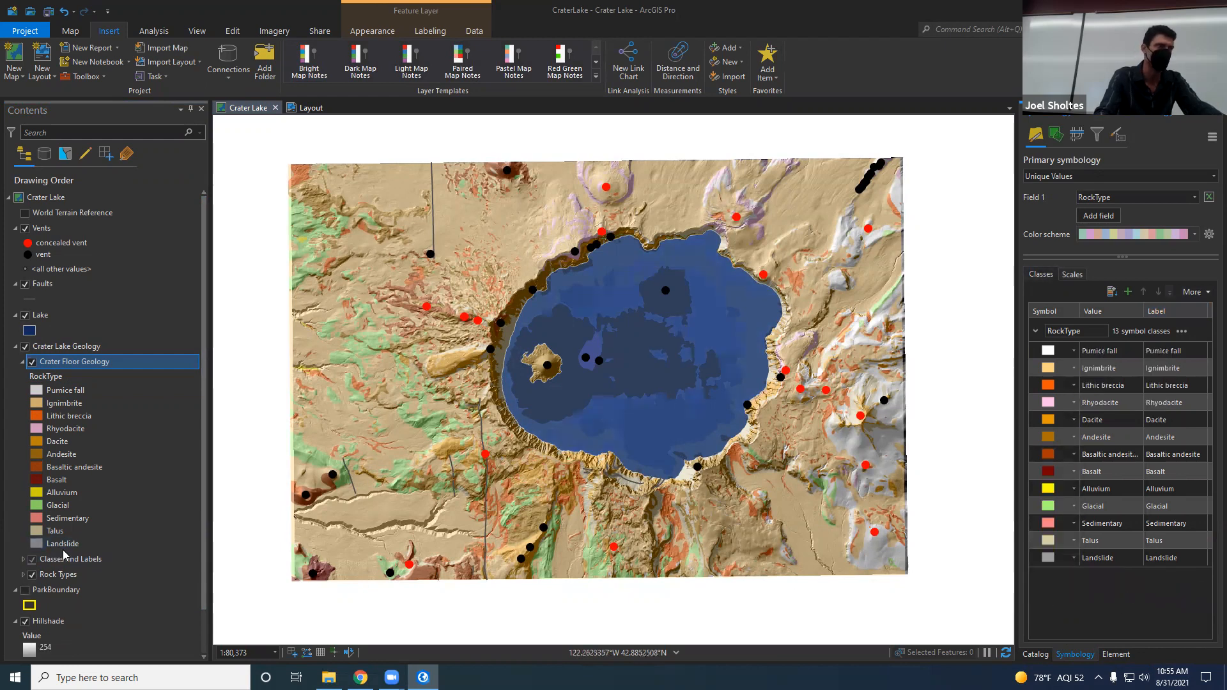
# Step: Remove the <all other values> class from the Vents layer's symbology
pyautogui.click(67, 269)
pyautogui.click(1173, 405)
pyautogui.rightClick(1173, 405)
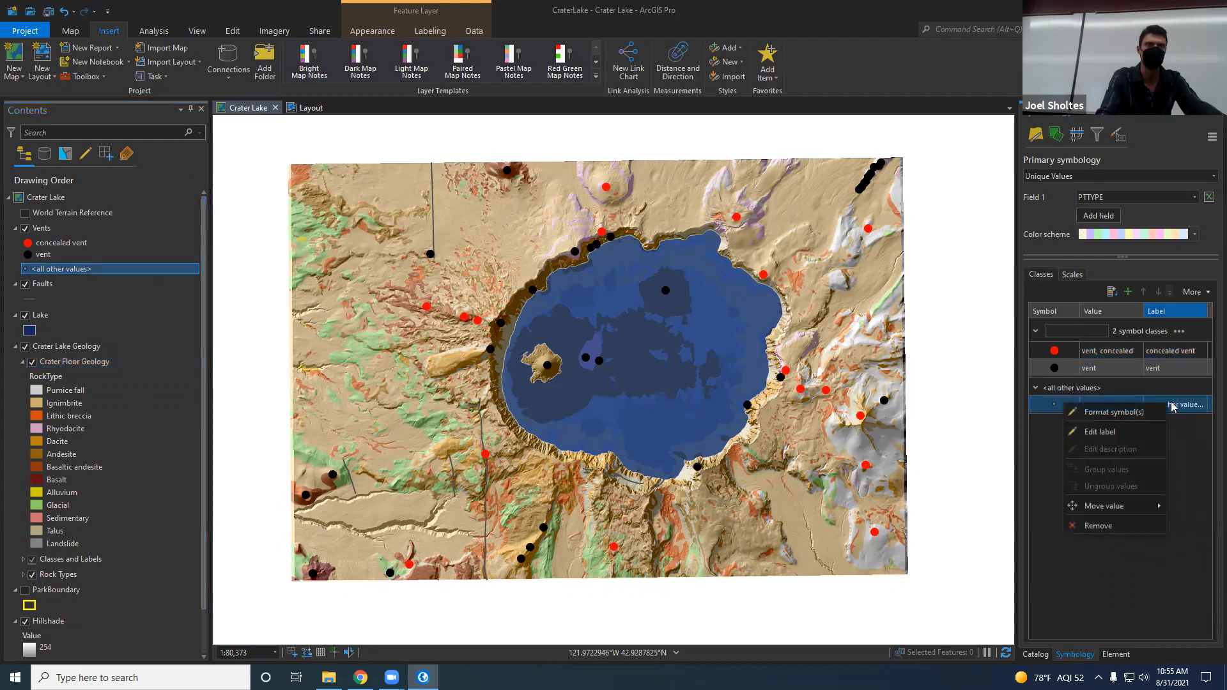
pyautogui.click(1120, 525)
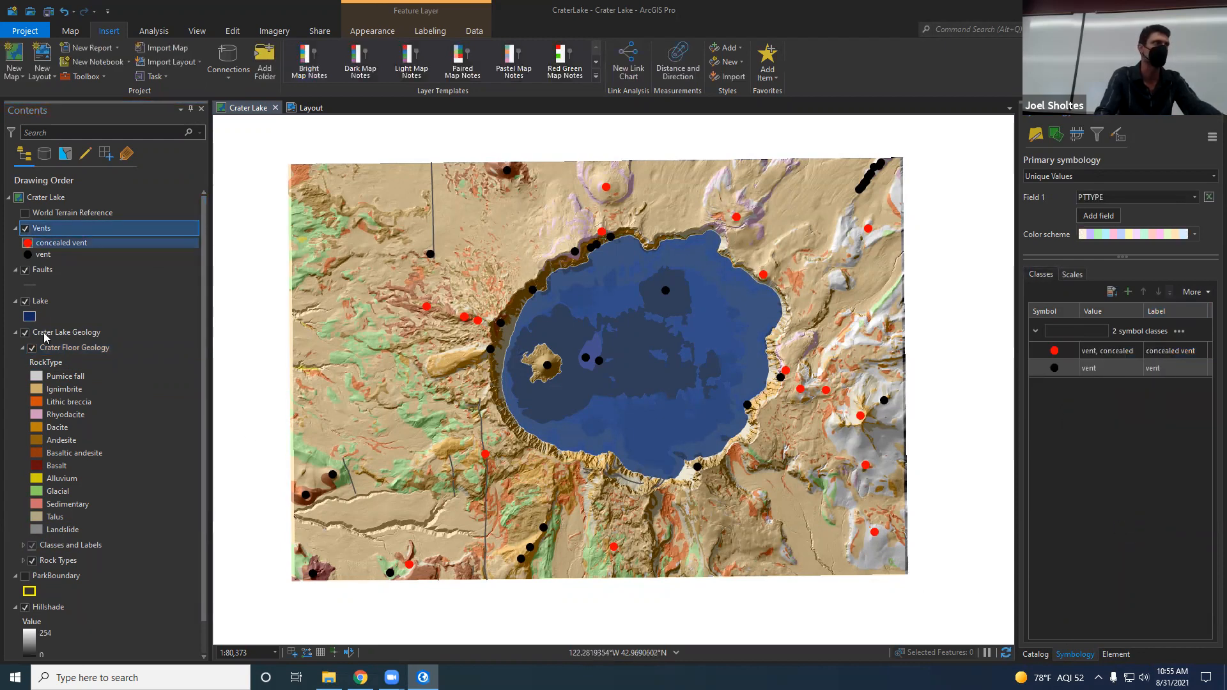
# Step: Return to the layout and check the legend entries and the scale bar against the cleaned-up symbology
pyautogui.click(246, 110)
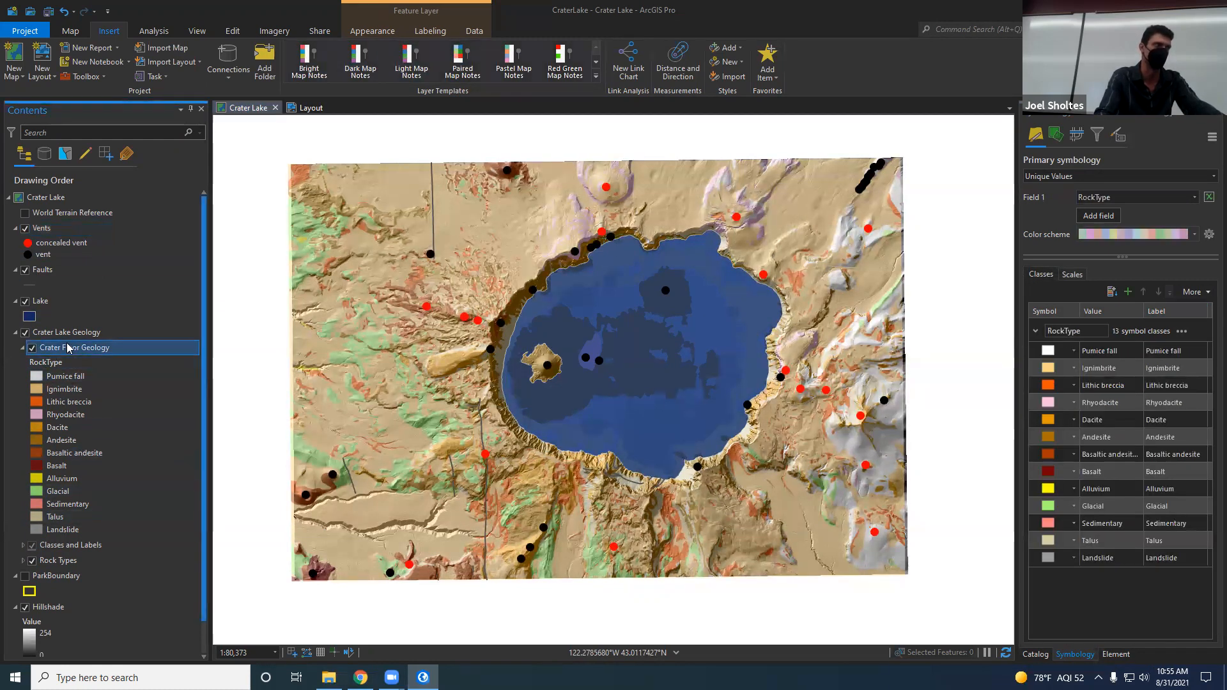
pyautogui.click(1076, 547)
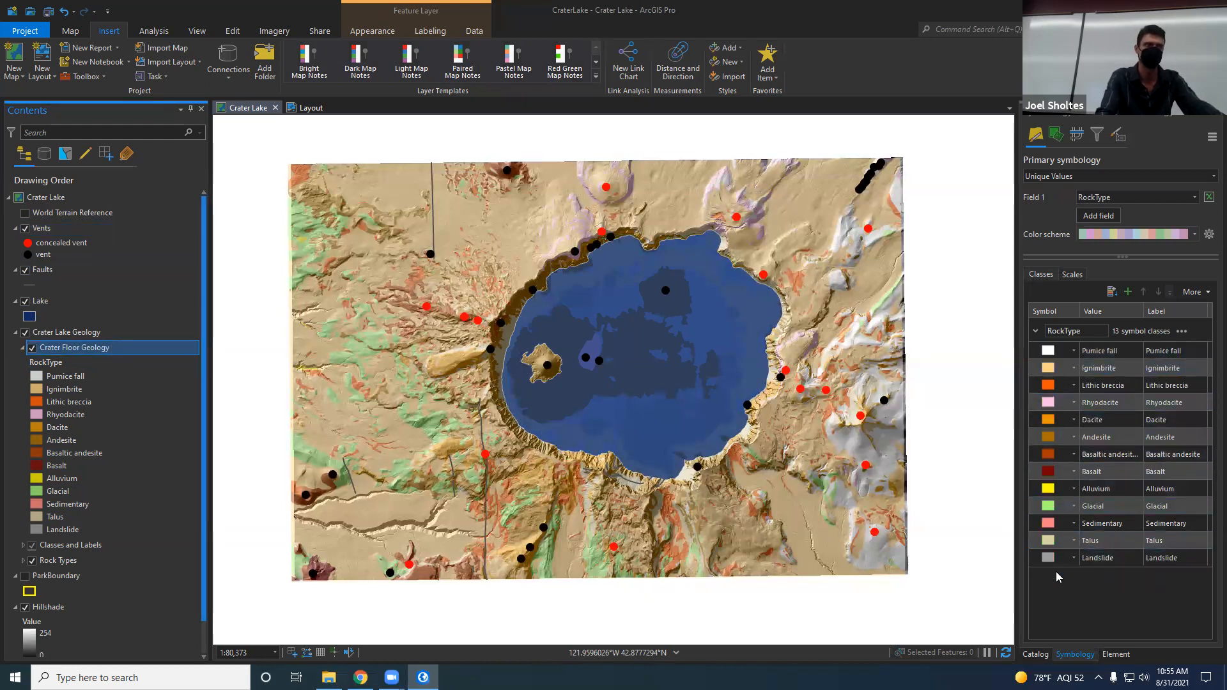
pyautogui.click(312, 107)
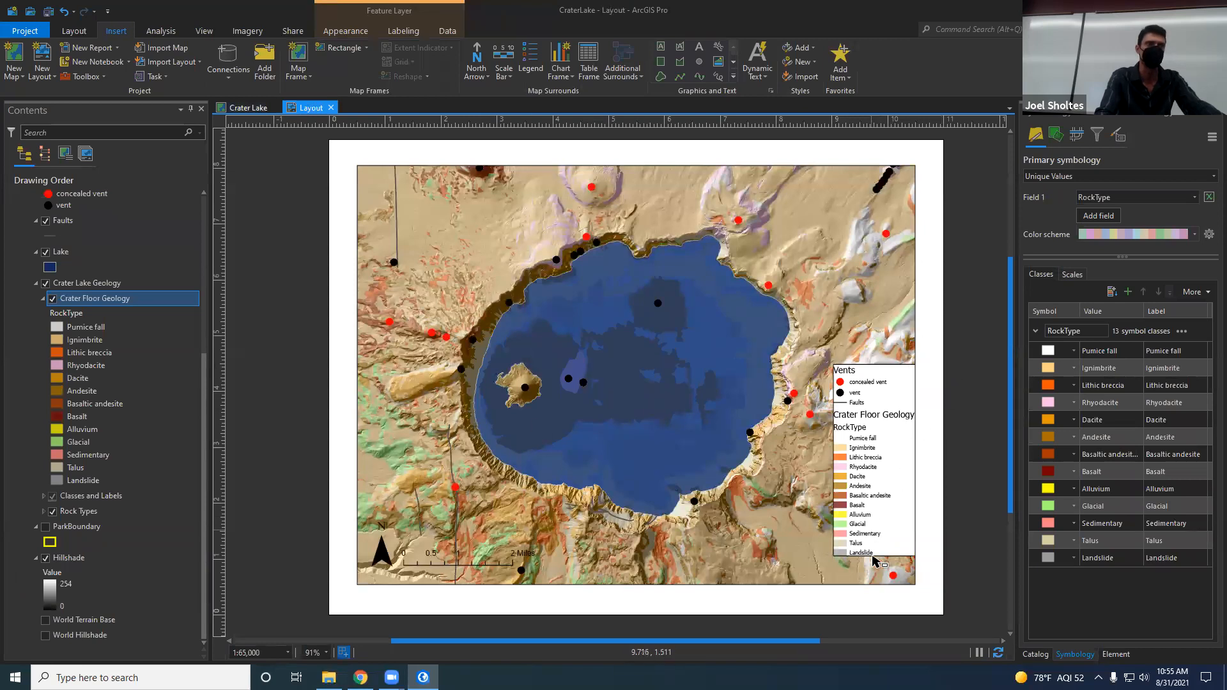
pyautogui.click(865, 441)
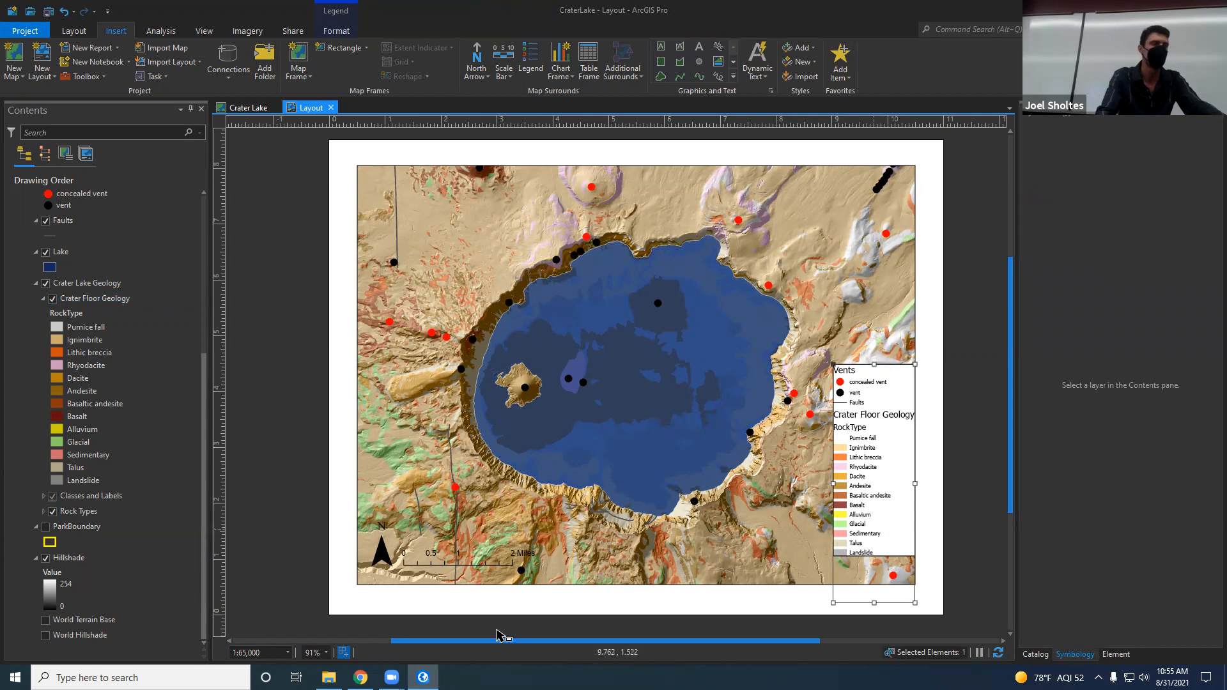
pyautogui.click(452, 558)
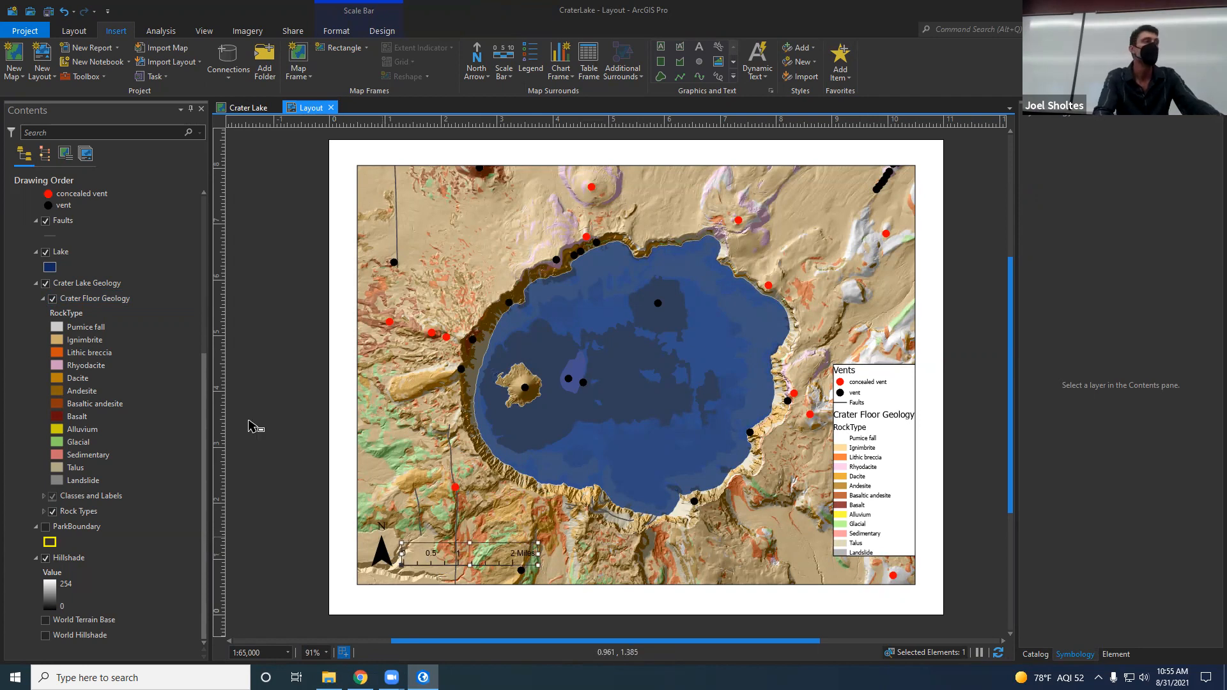
# Step: Go back to the Crater Lake map and check which RockType values are unlisted in the Crater Floor Geology symbology
pyautogui.click(248, 108)
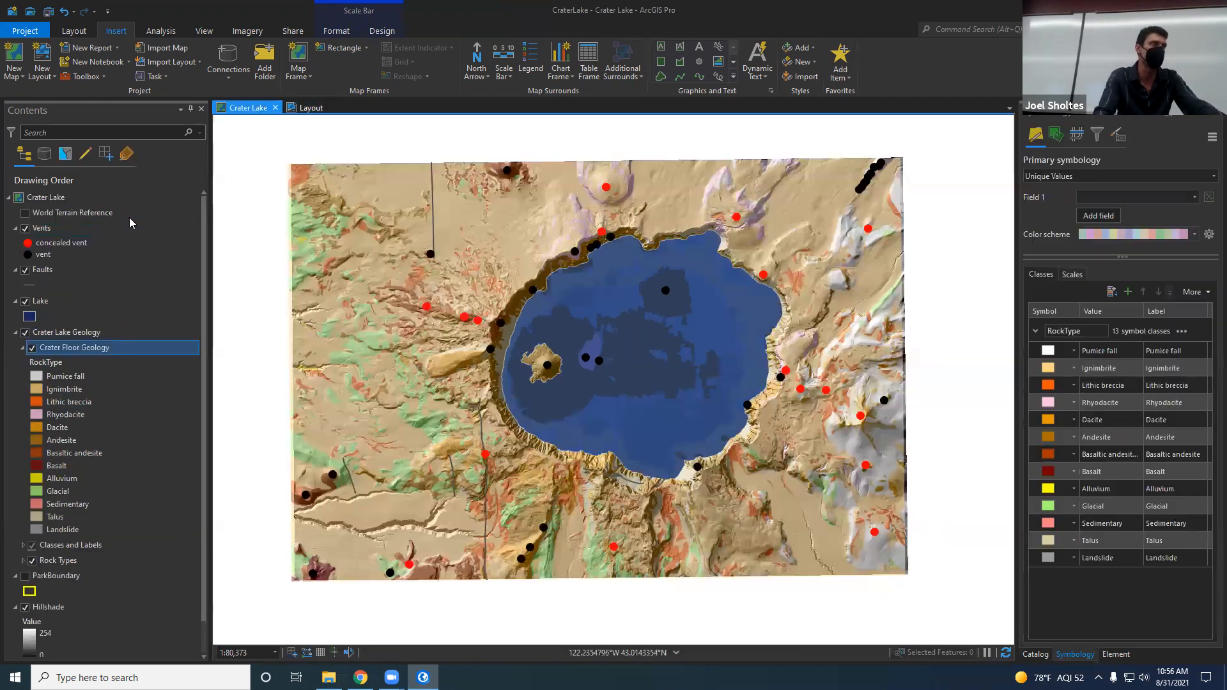
pyautogui.click(129, 218)
pyautogui.click(133, 268)
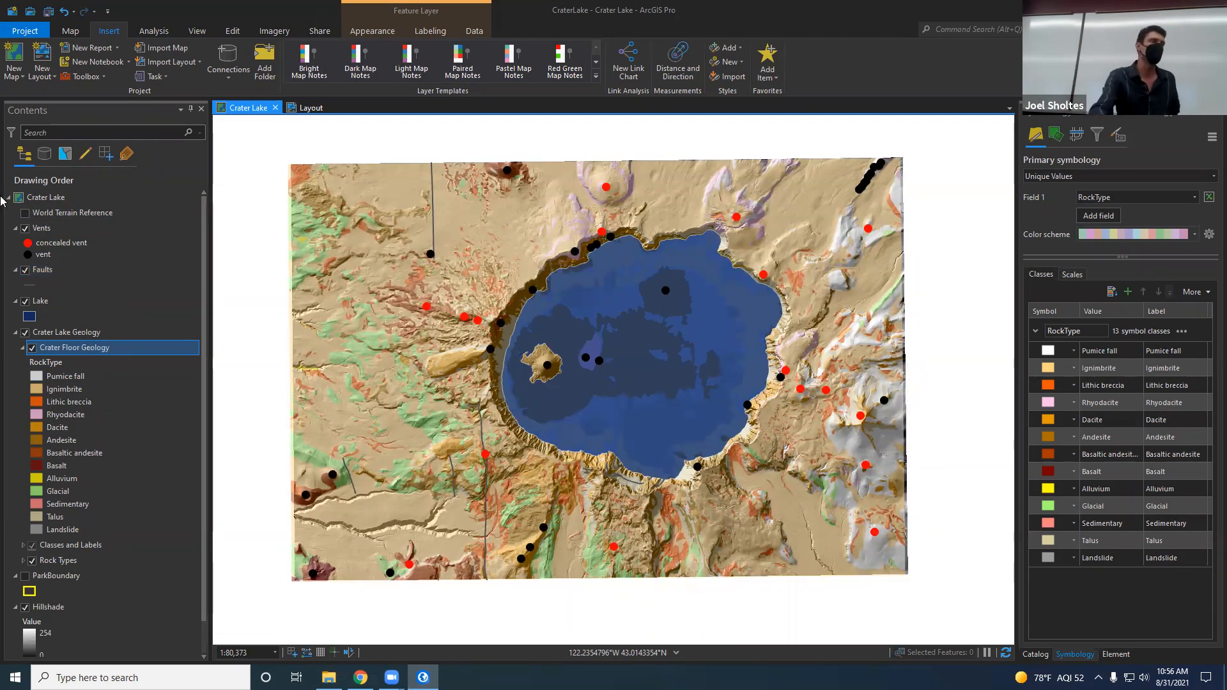
pyautogui.click(57, 364)
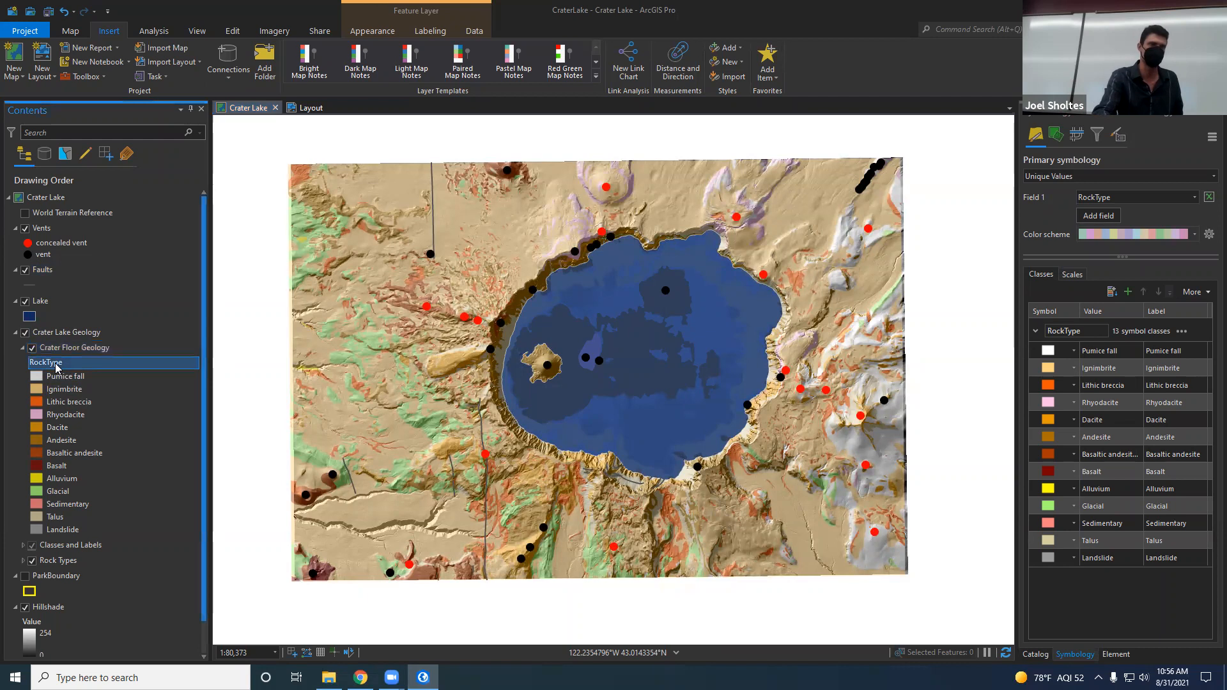
pyautogui.click(1128, 293)
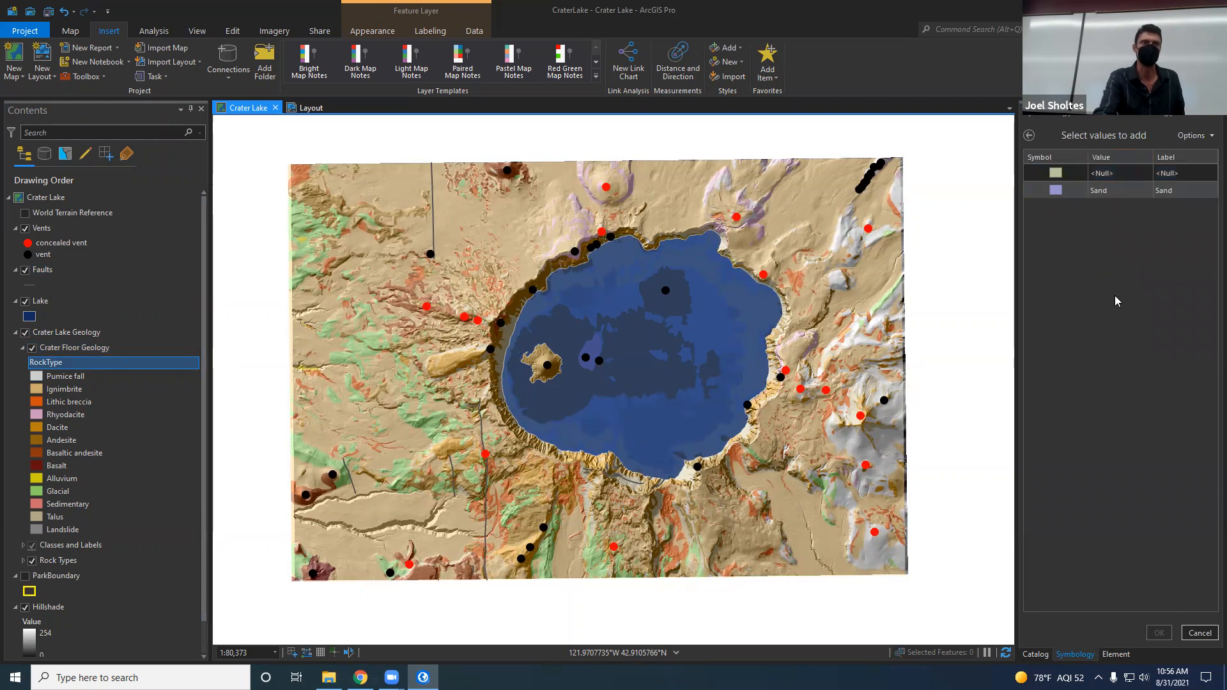
pyautogui.click(1120, 190)
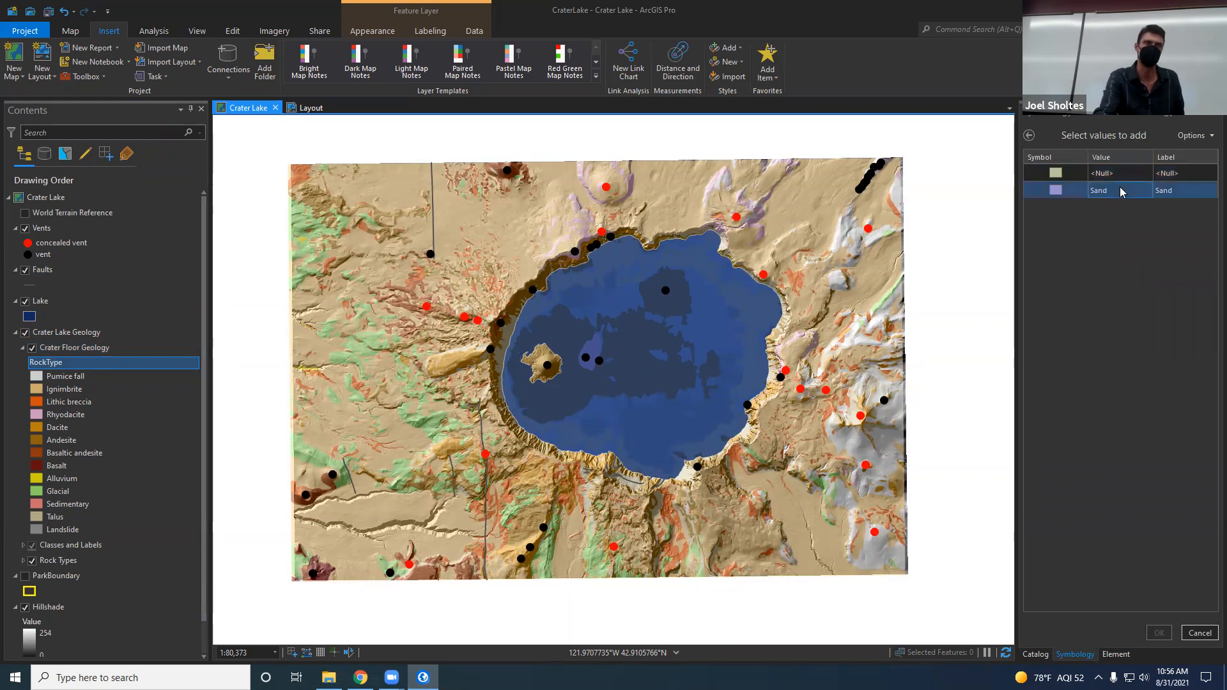
pyautogui.click(1030, 137)
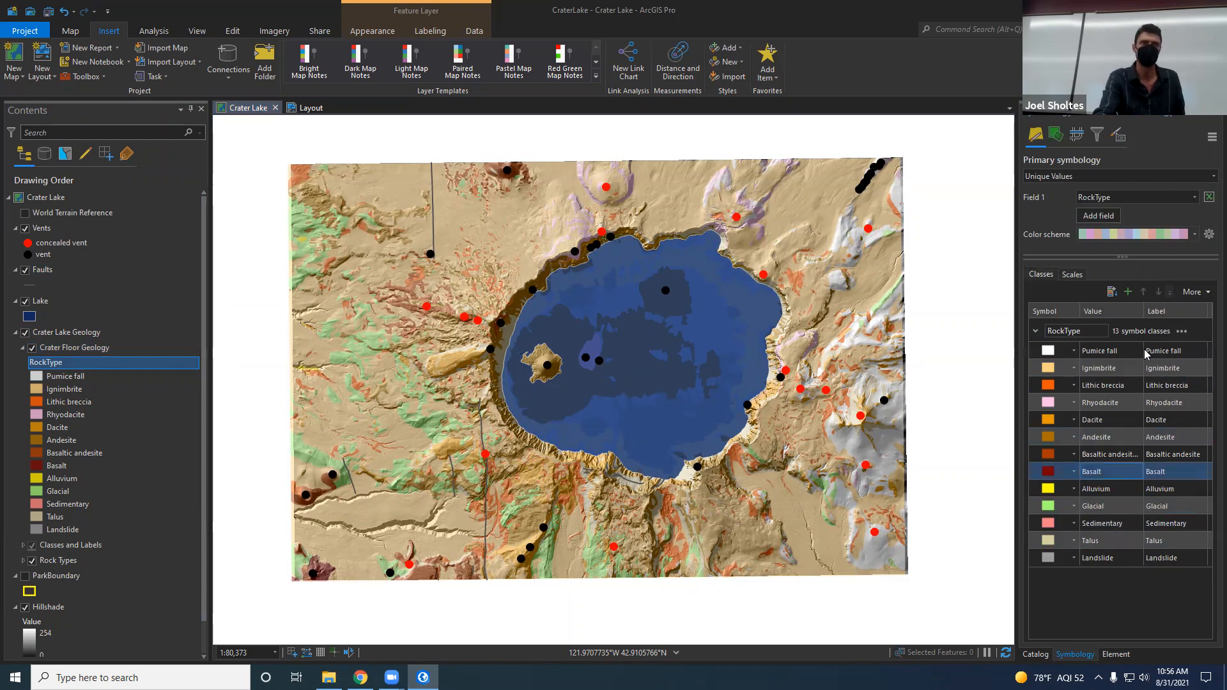
pyautogui.click(1128, 292)
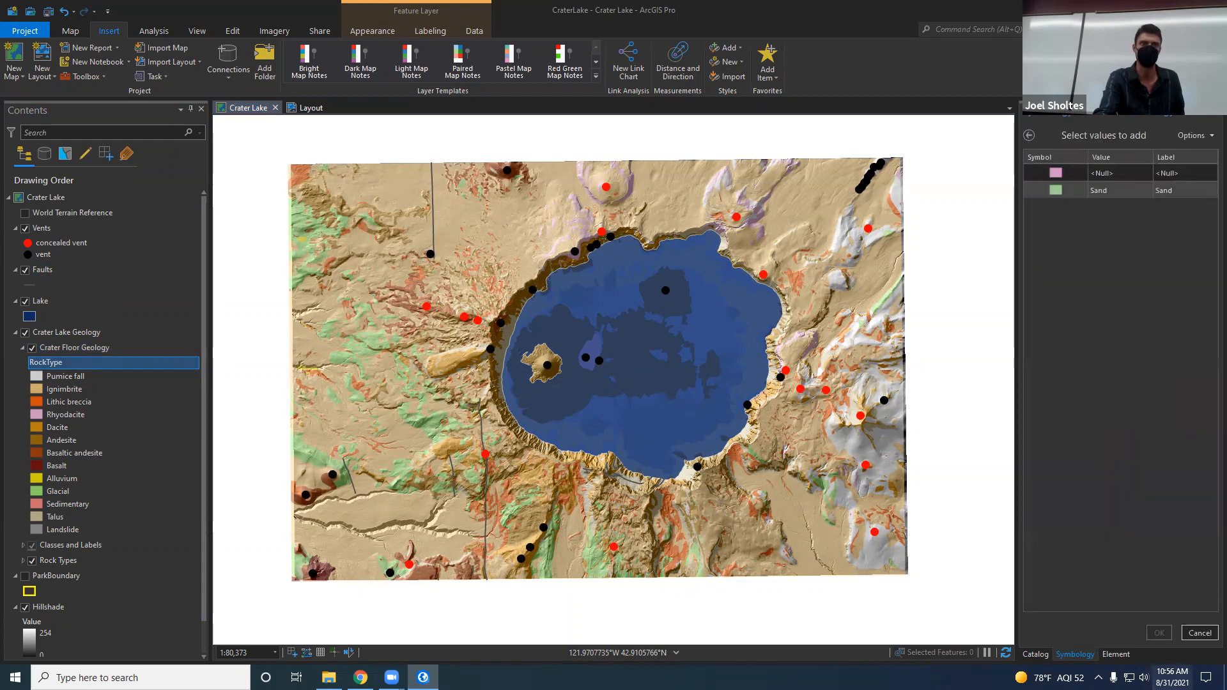
pyautogui.click(1206, 138)
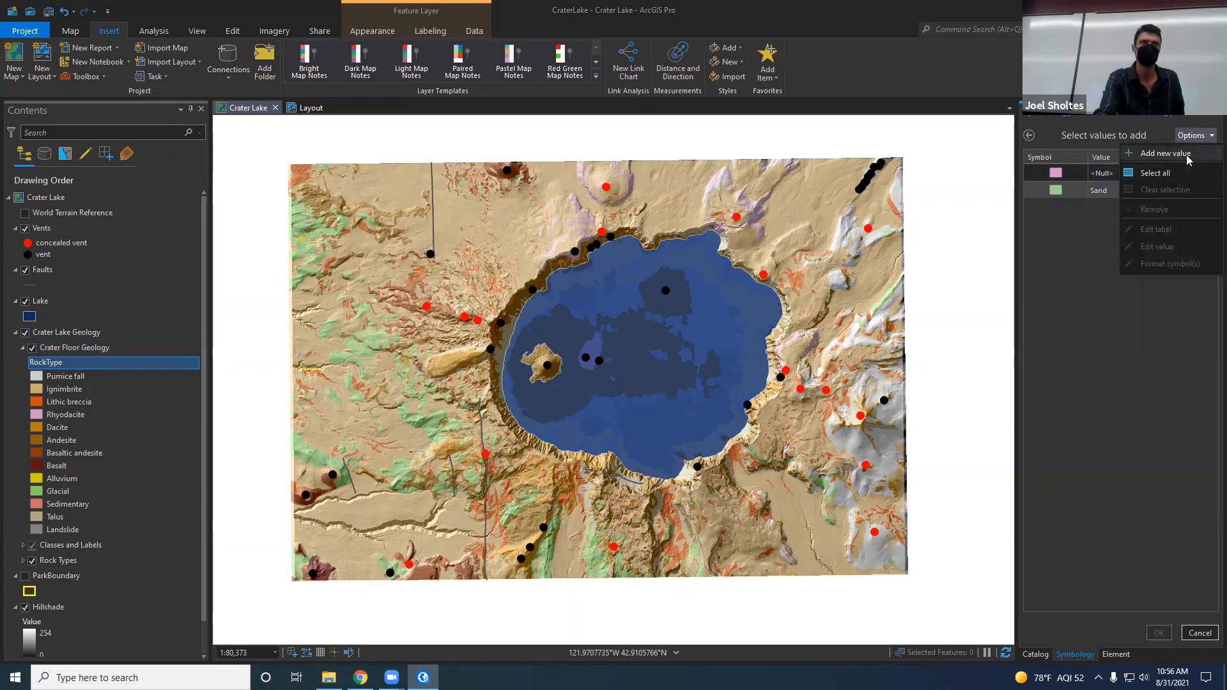
pyautogui.click(1188, 159)
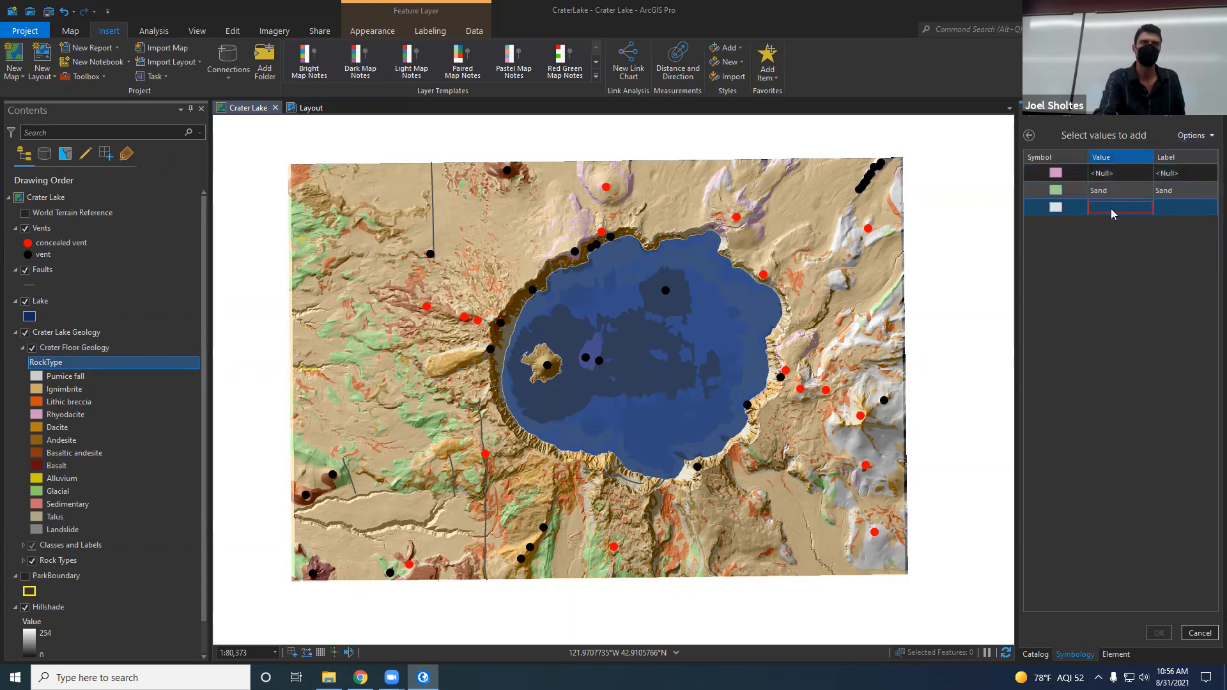
pyautogui.click(1200, 632)
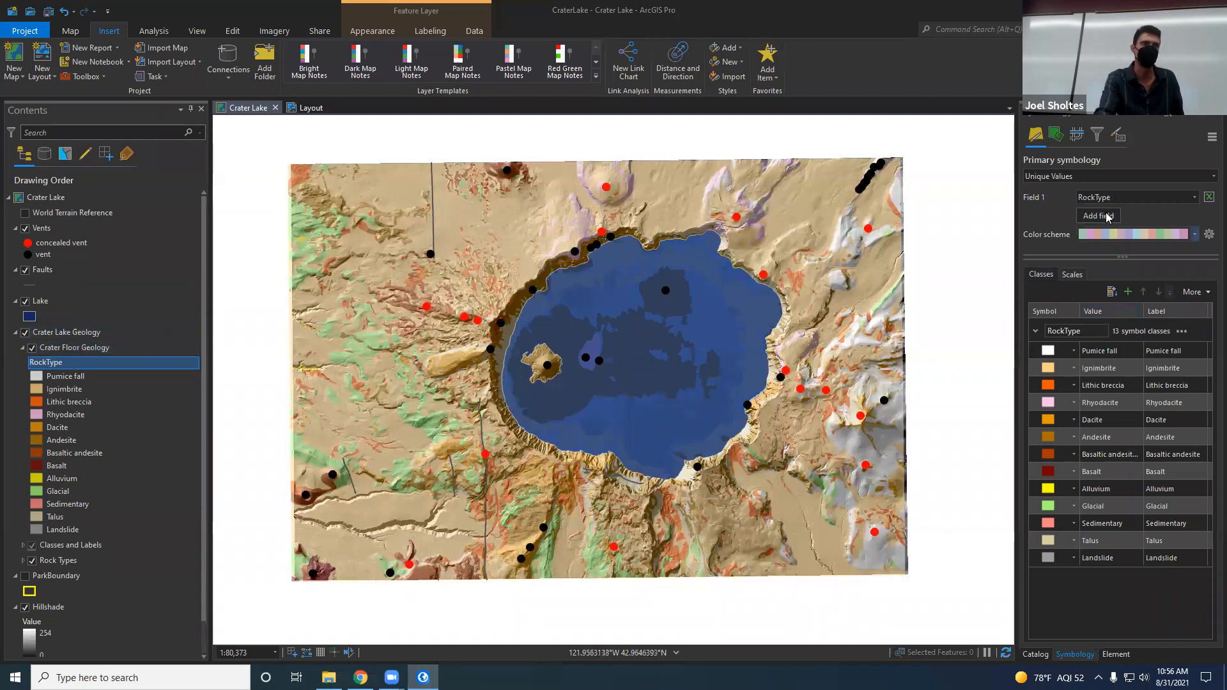
# Step: Review the fields available for the Crater Floor Geology symbology and open that layer's attribute table
pyautogui.click(1159, 199)
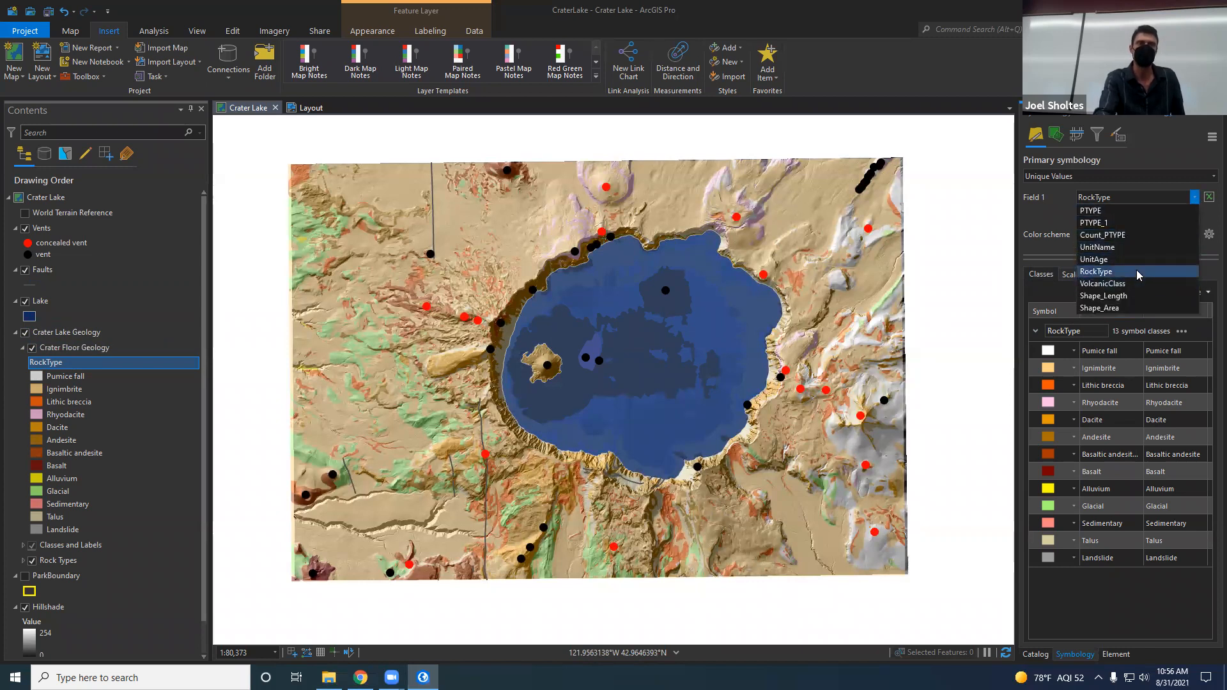
pyautogui.rightClick(71, 342)
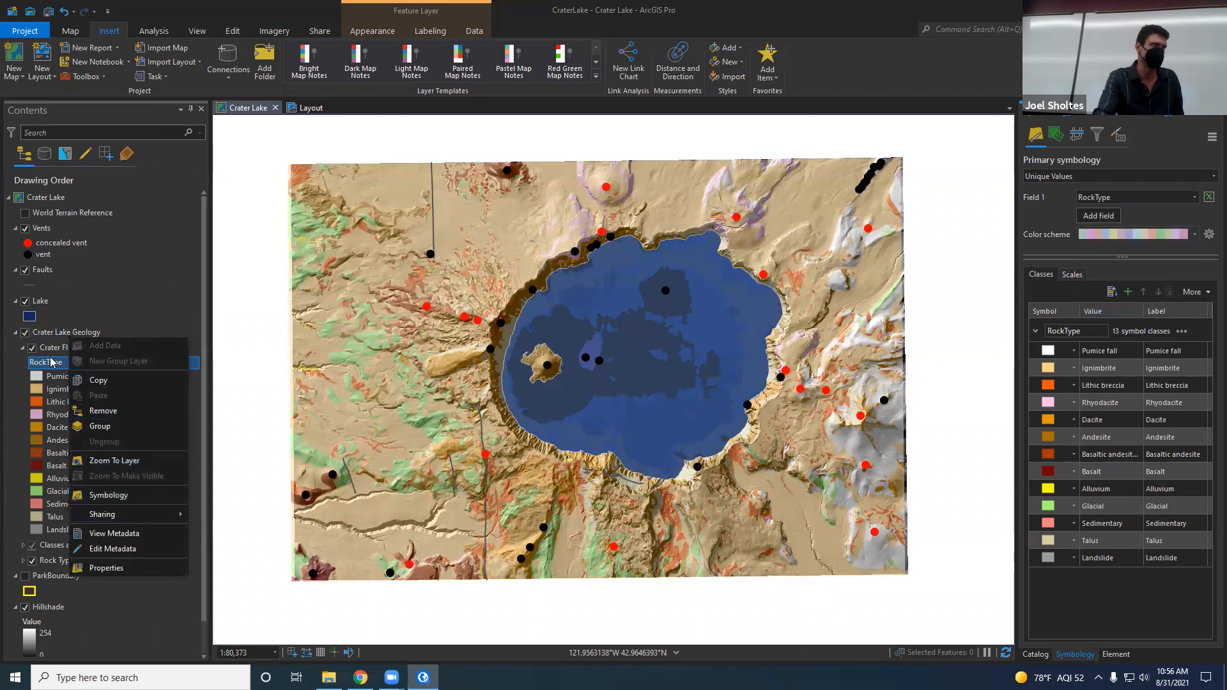
pyautogui.rightClick(51, 349)
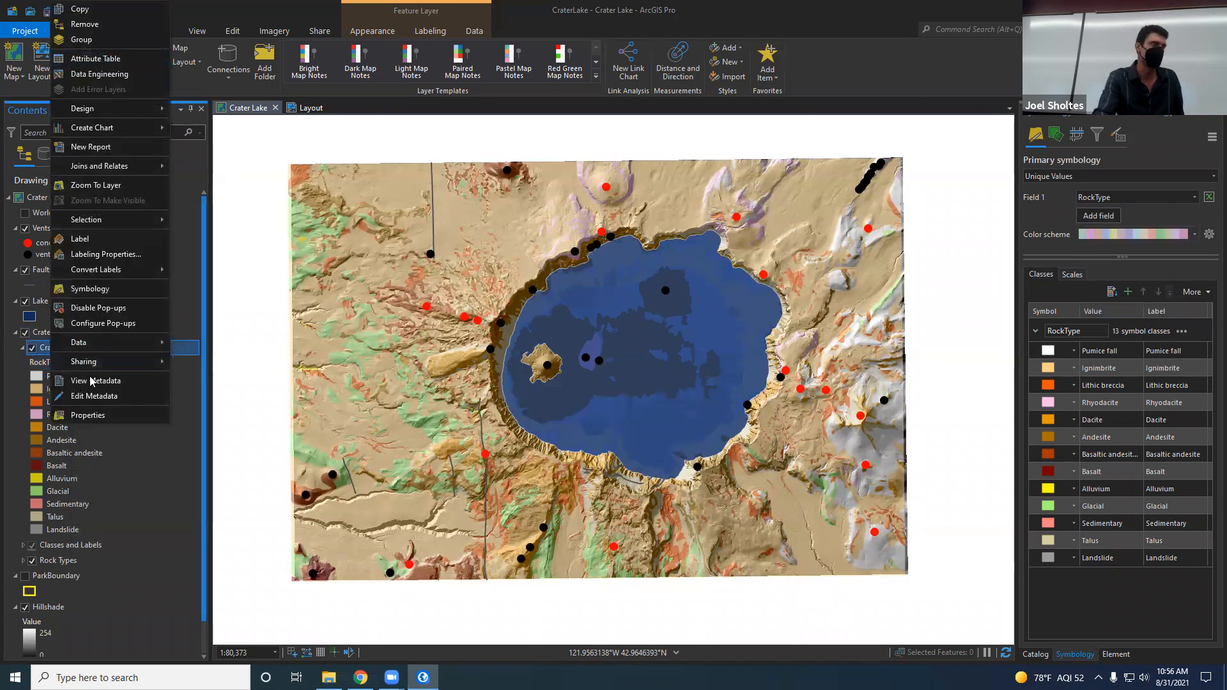
pyautogui.click(95, 58)
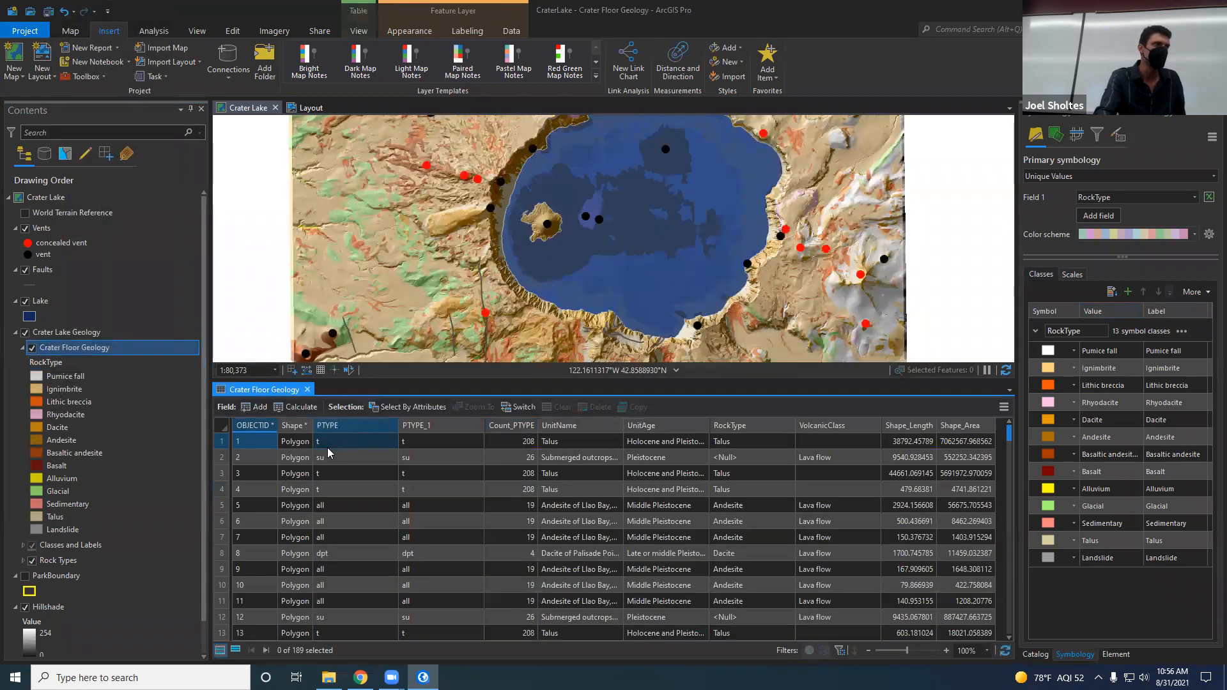
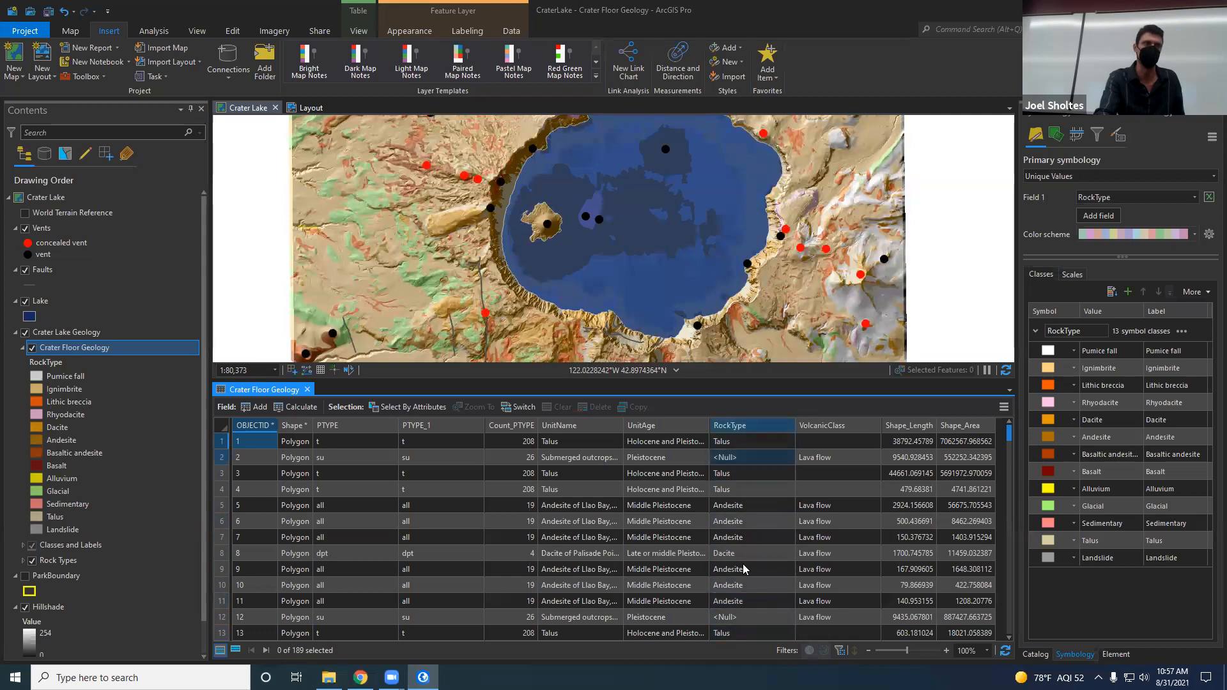
# Step: Duplicate the Crater Lake Geology group layer within the Crater Lake map
pyautogui.click(1197, 199)
pyautogui.click(1139, 271)
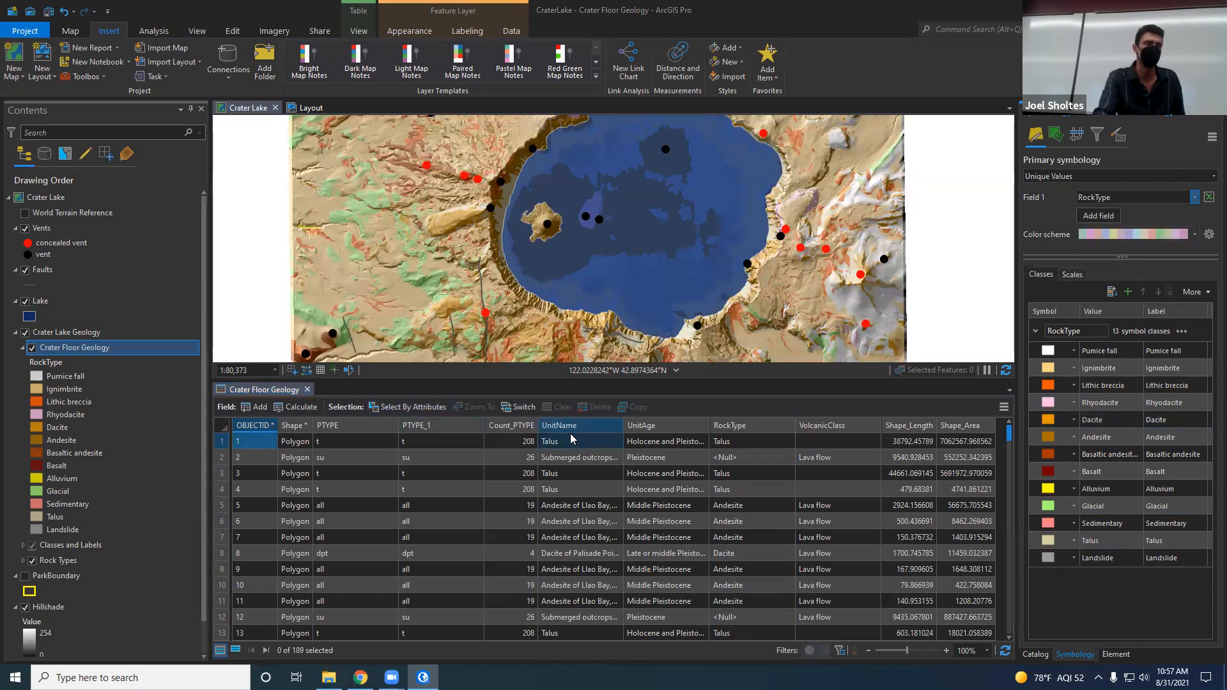
pyautogui.rightClick(64, 334)
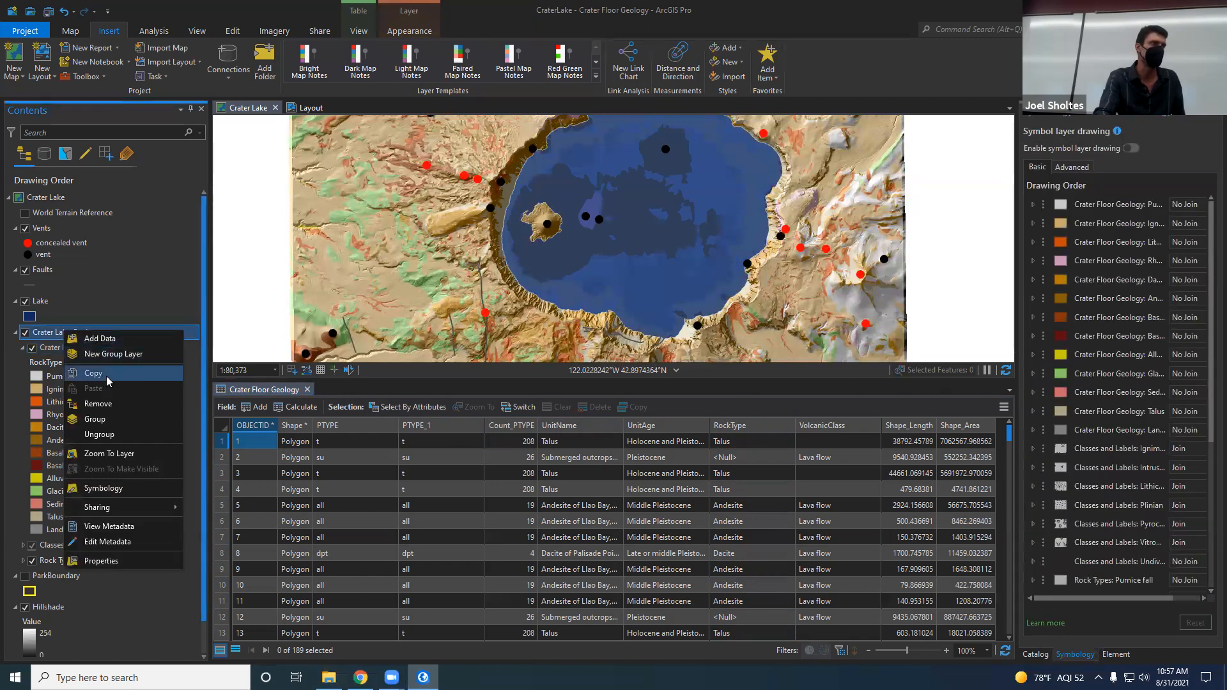
pyautogui.click(94, 374)
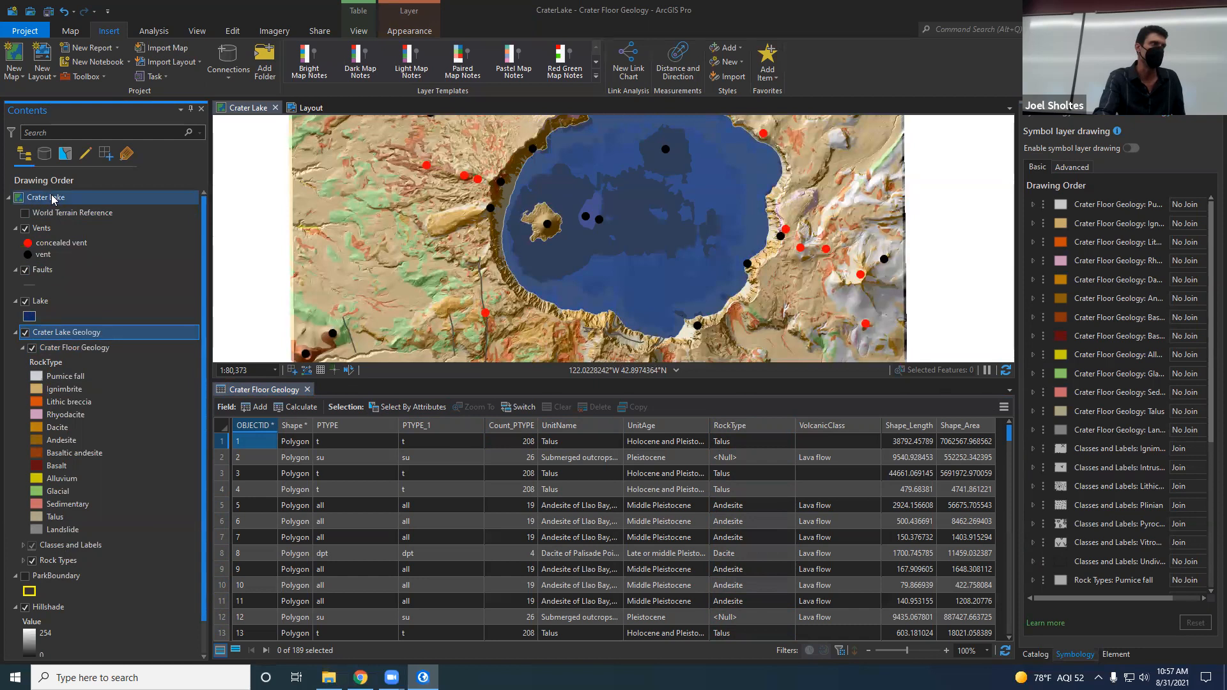
pyautogui.rightClick(54, 199)
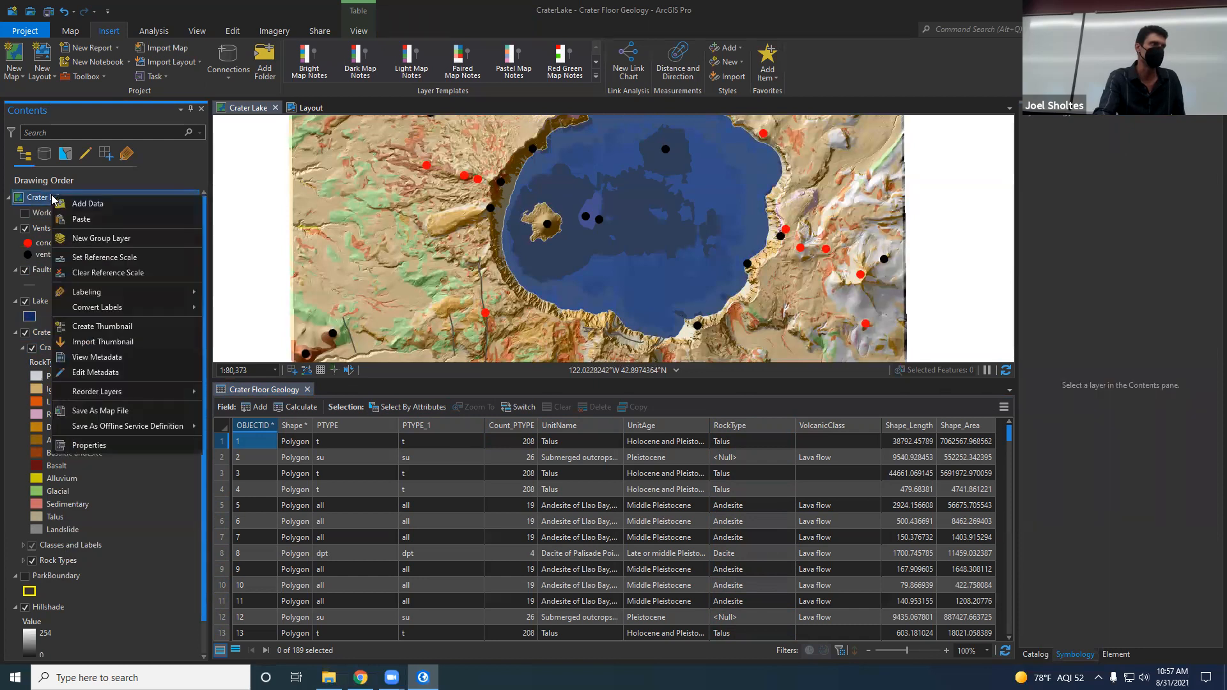
pyautogui.click(77, 220)
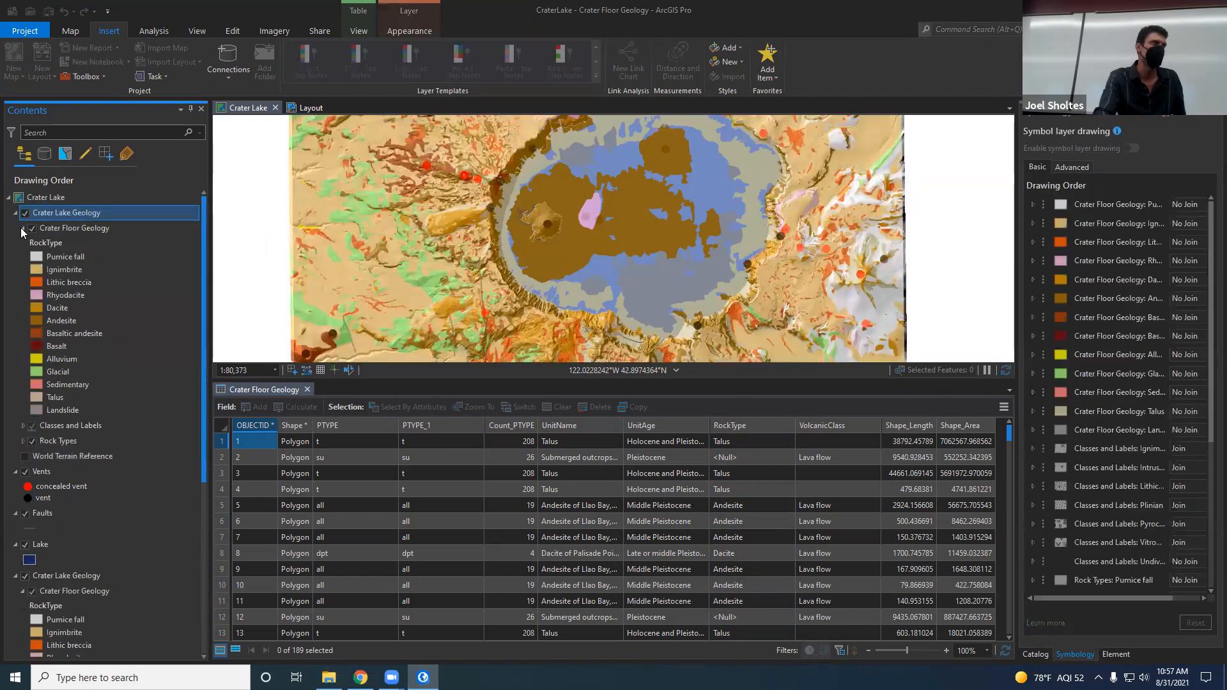
# Step: Turn off the Crater Floor Geology layer in the original Crater Lake Geology group
pyautogui.click(33, 597)
pyautogui.click(32, 592)
pyautogui.click(50, 231)
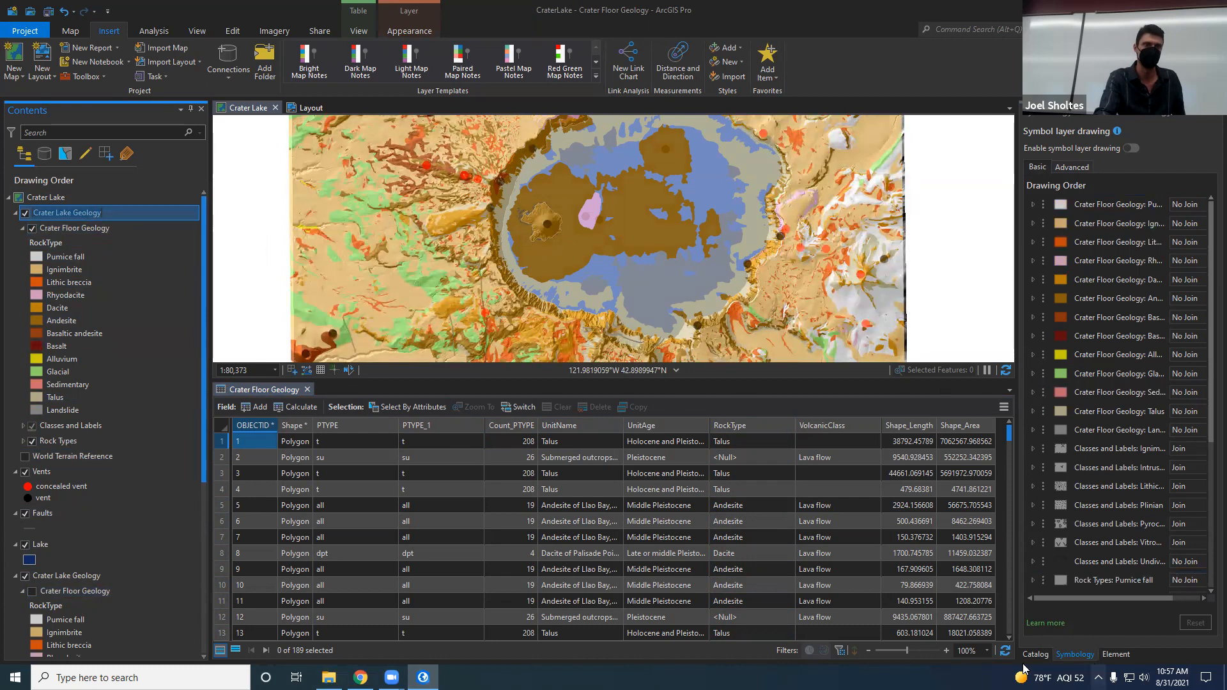
pyautogui.click(1069, 653)
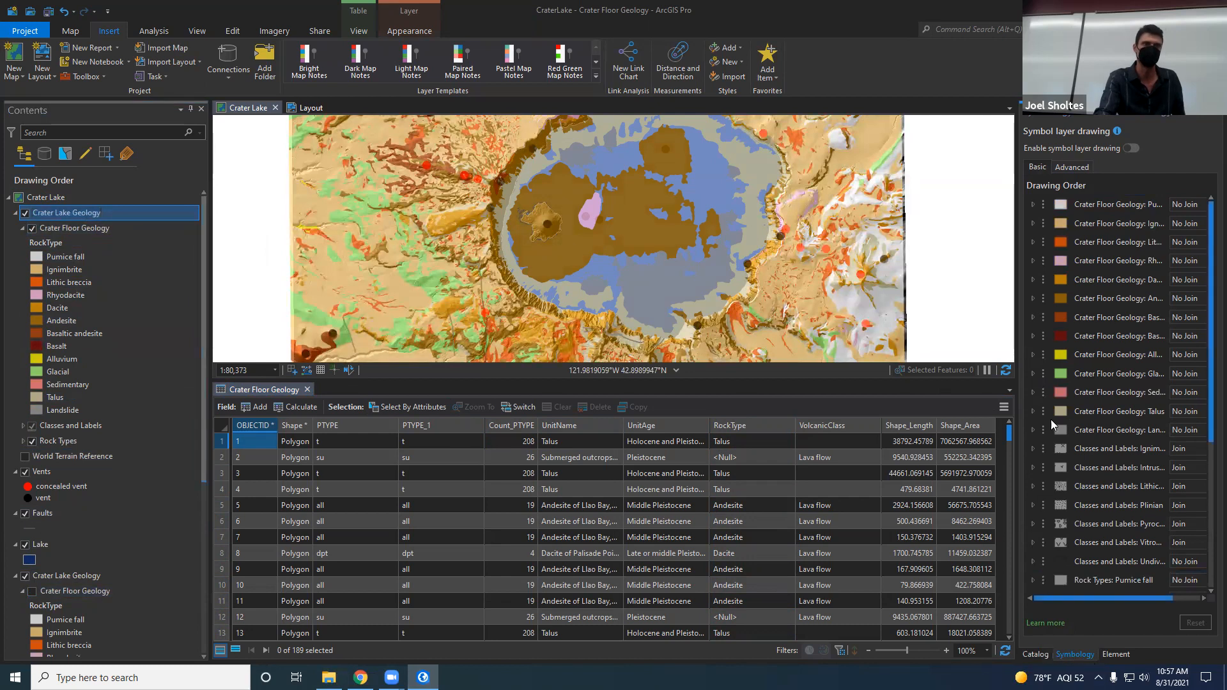
pyautogui.click(1068, 165)
pyautogui.click(1039, 169)
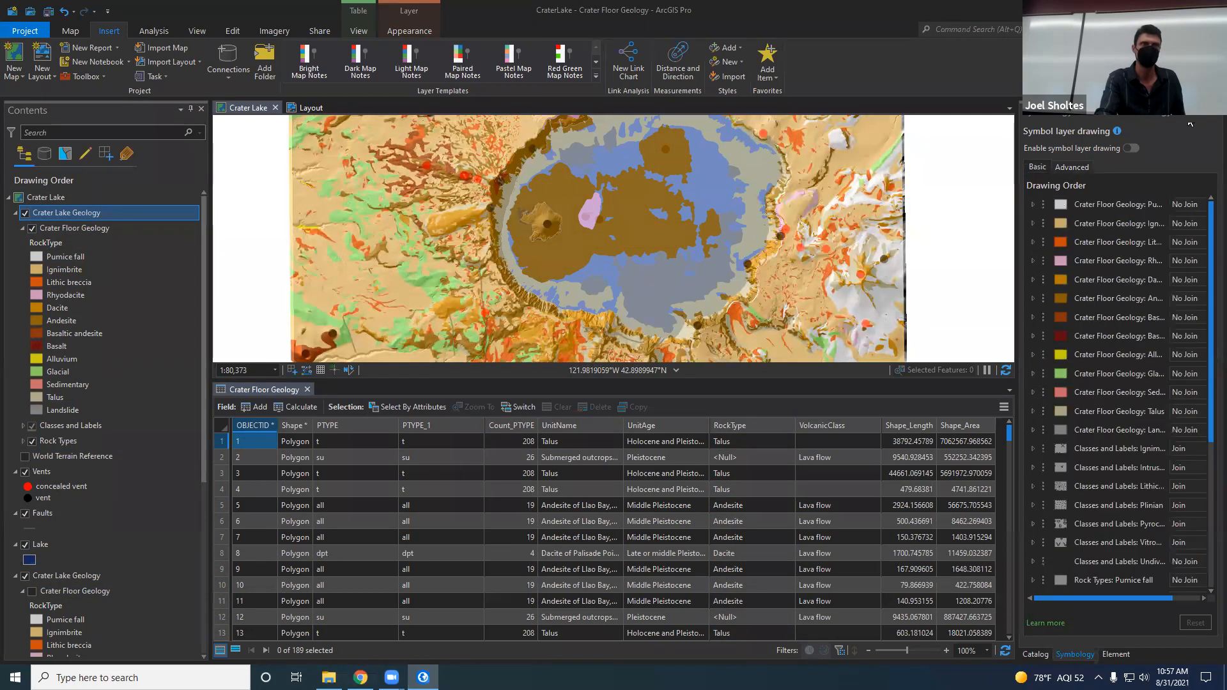
pyautogui.click(1202, 128)
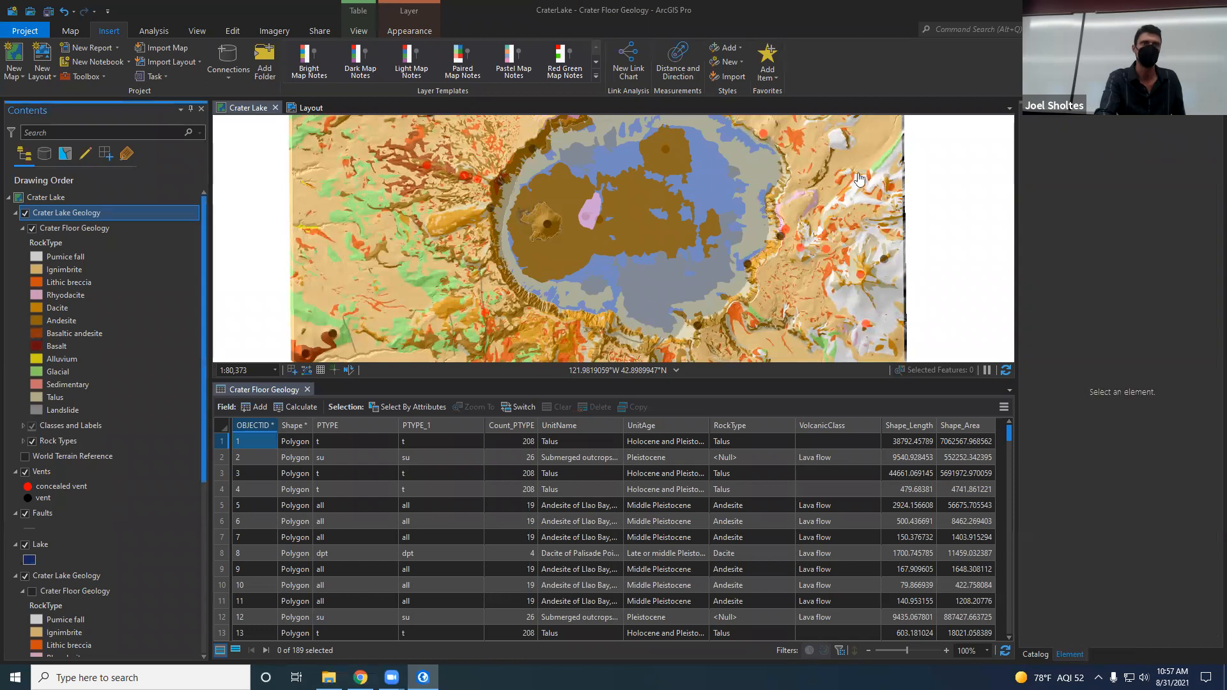
pyautogui.click(64, 232)
pyautogui.doubleClick(64, 233)
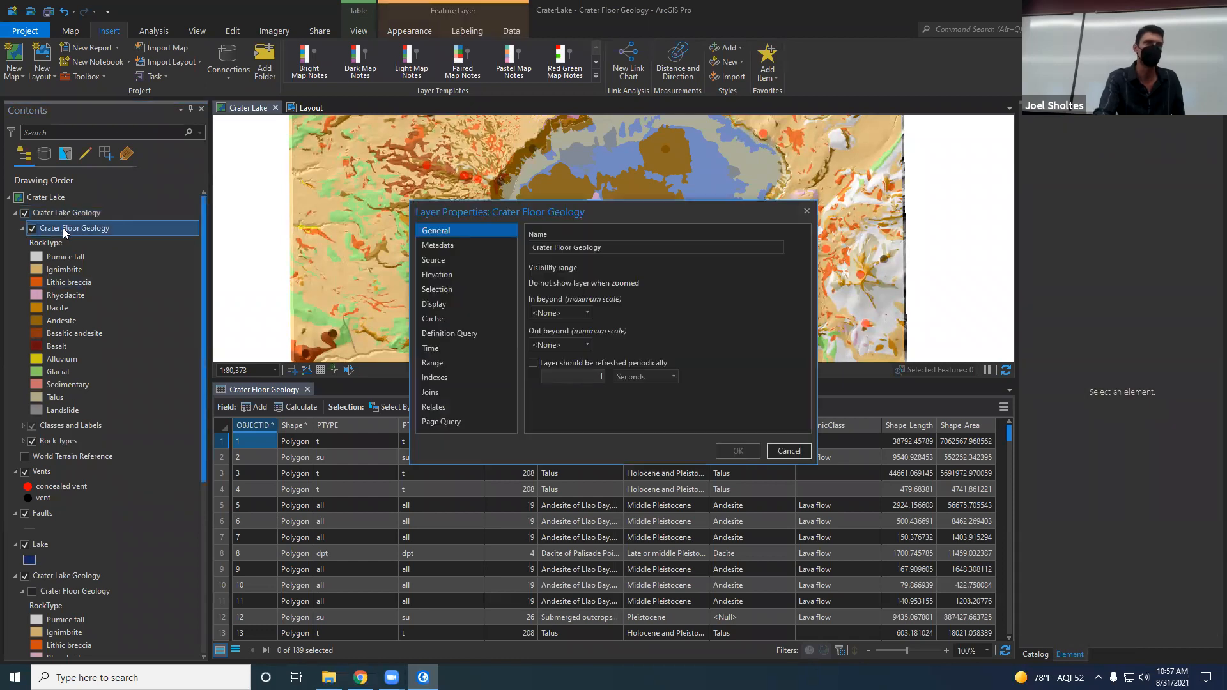
pyautogui.click(788, 451)
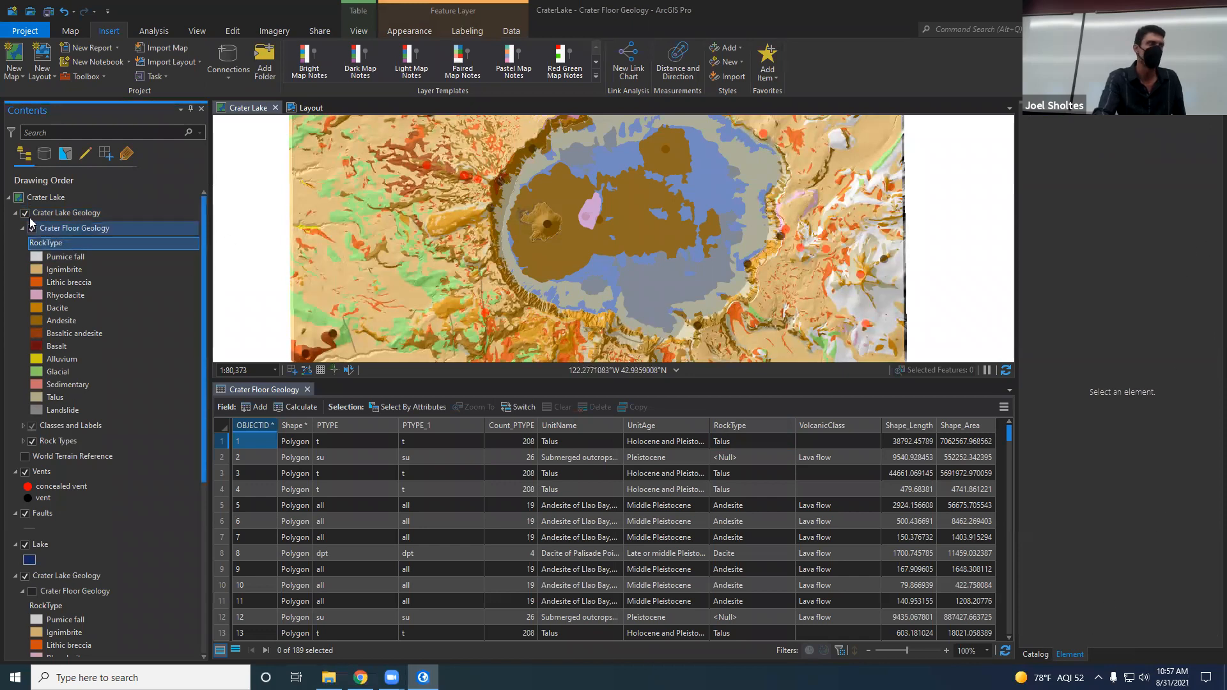
pyautogui.rightClick(54, 244)
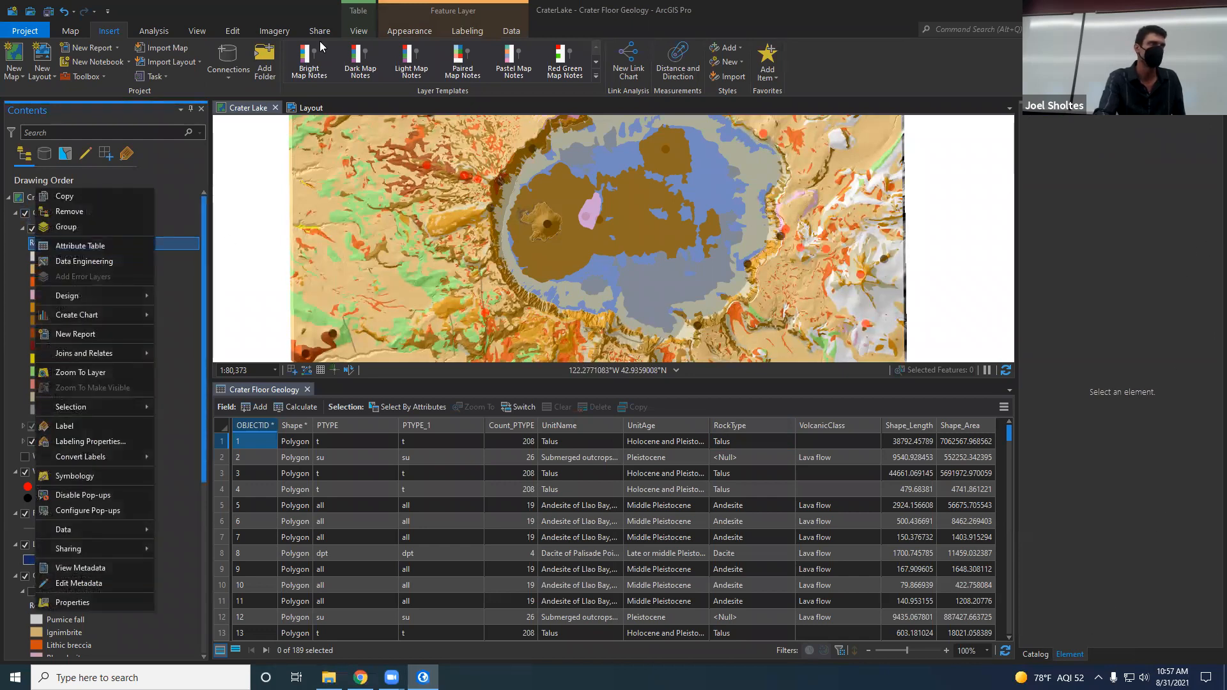
pyautogui.click(58, 245)
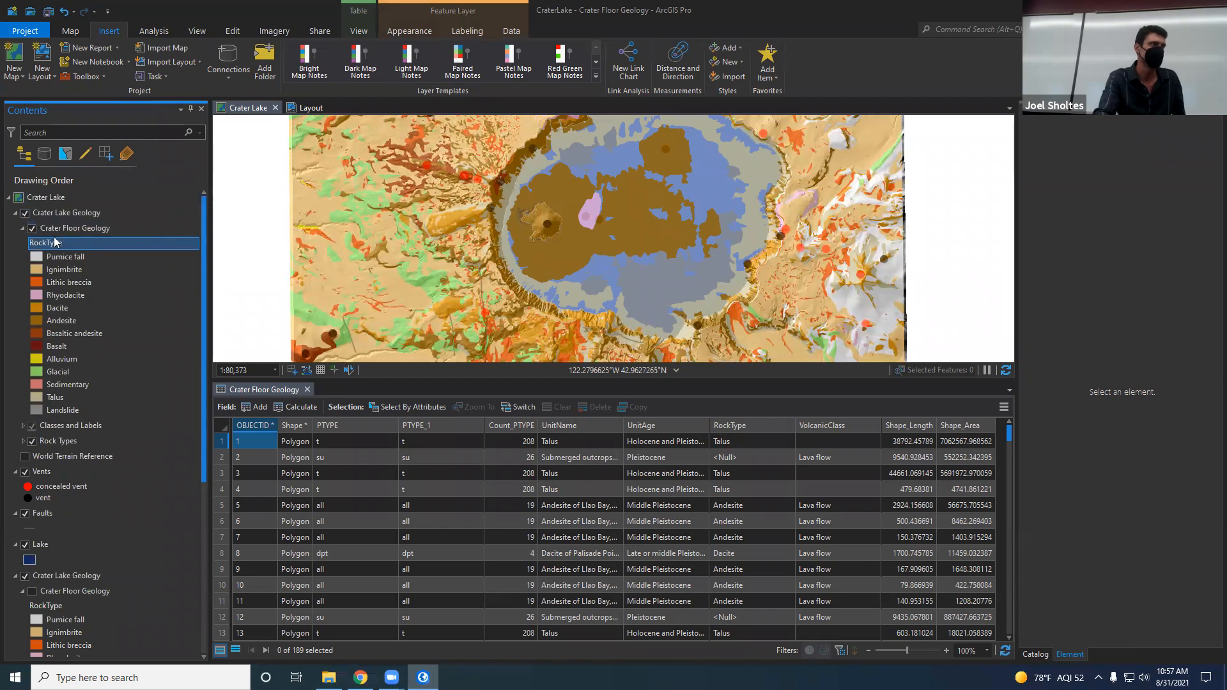
pyautogui.click(59, 229)
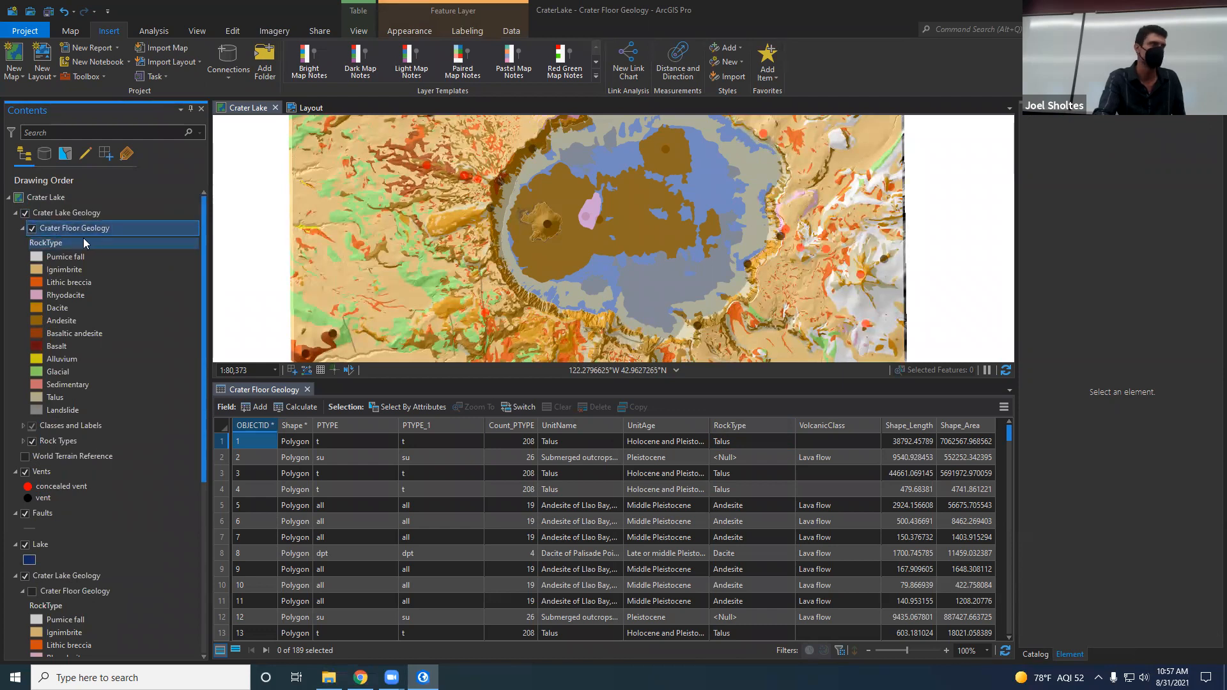
# Step: Symbolize the duplicated Crater Floor Geology layer with unique values based on the UnitAge field
pyautogui.rightClick(55, 244)
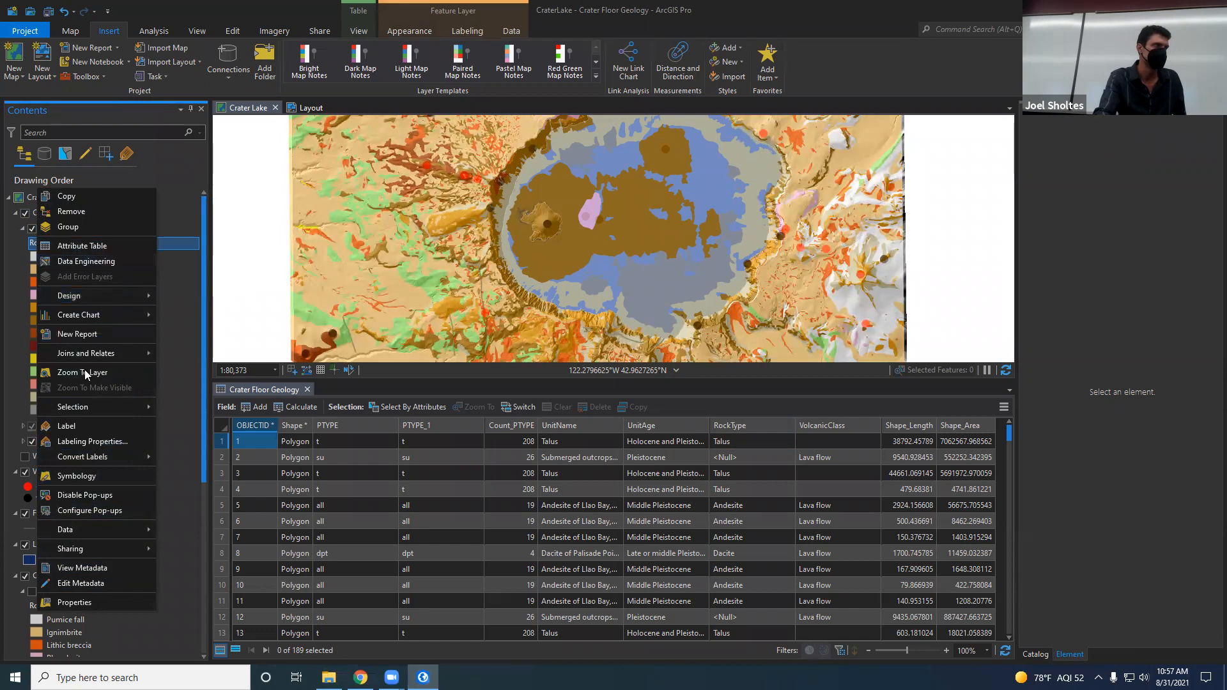
pyautogui.click(98, 476)
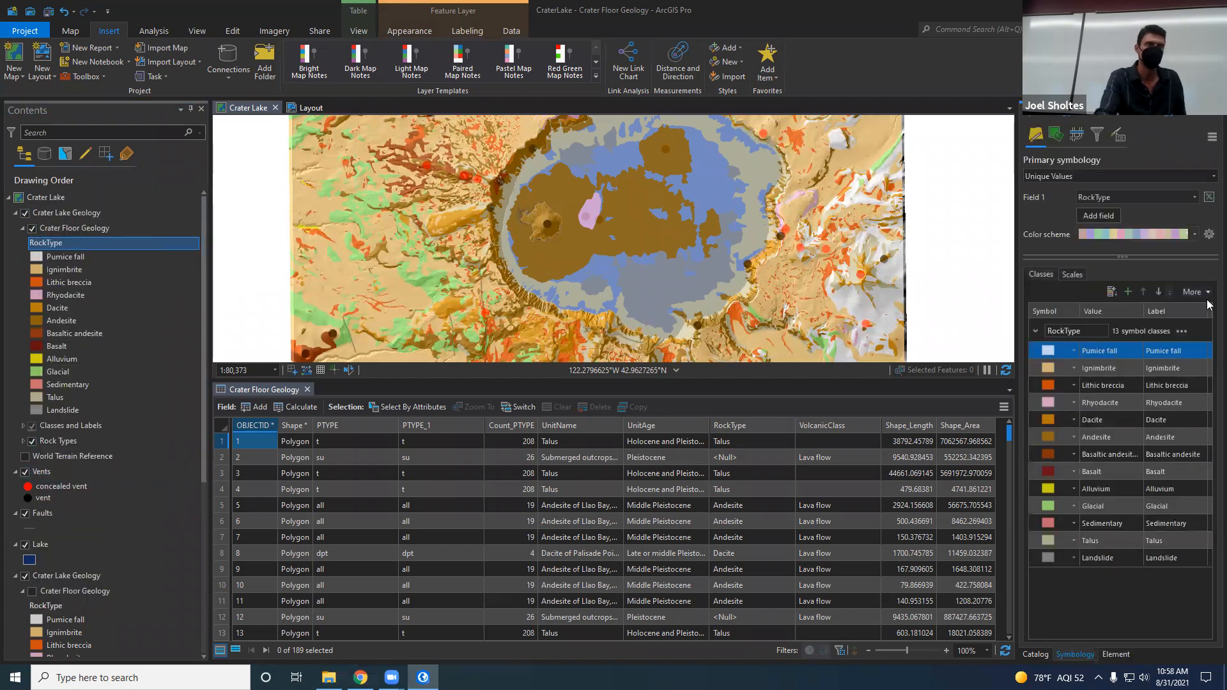
pyautogui.click(1130, 193)
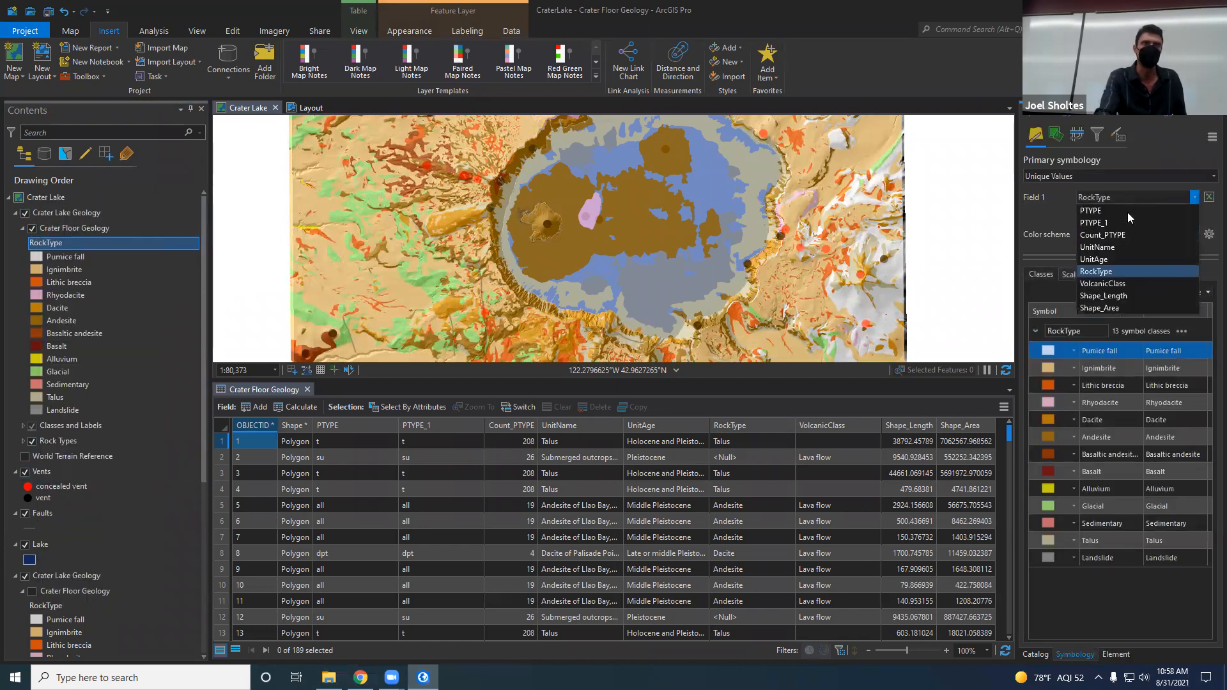
pyautogui.click(1120, 258)
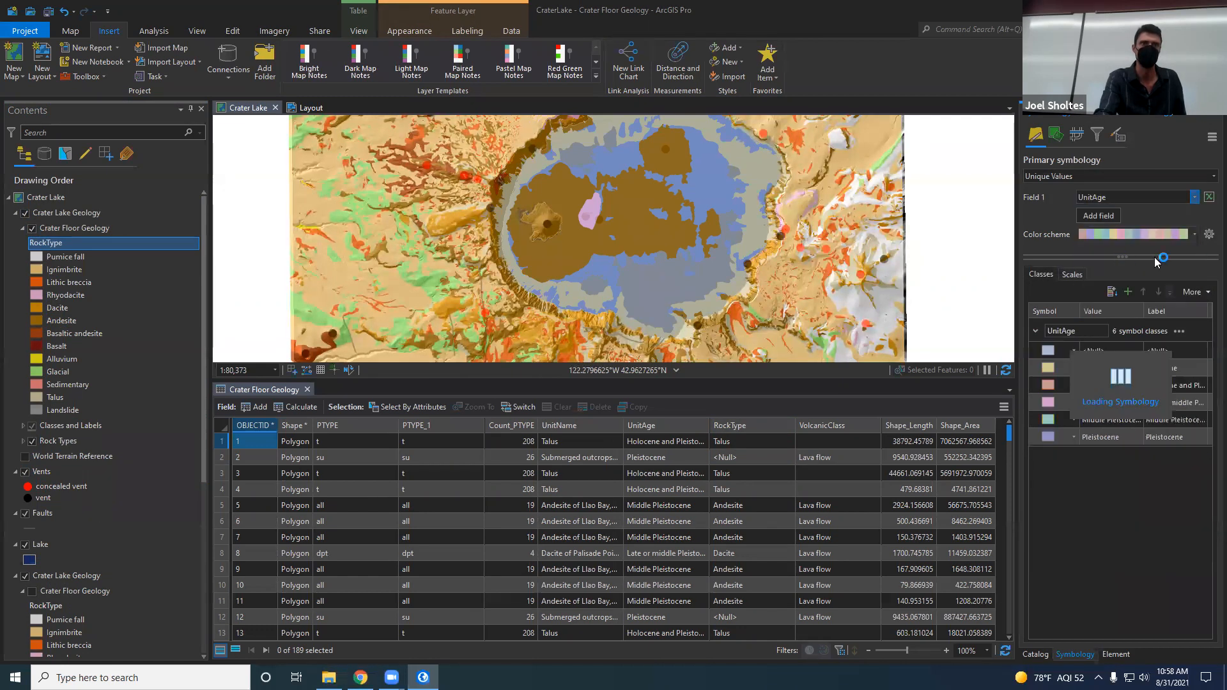
pyautogui.click(1107, 444)
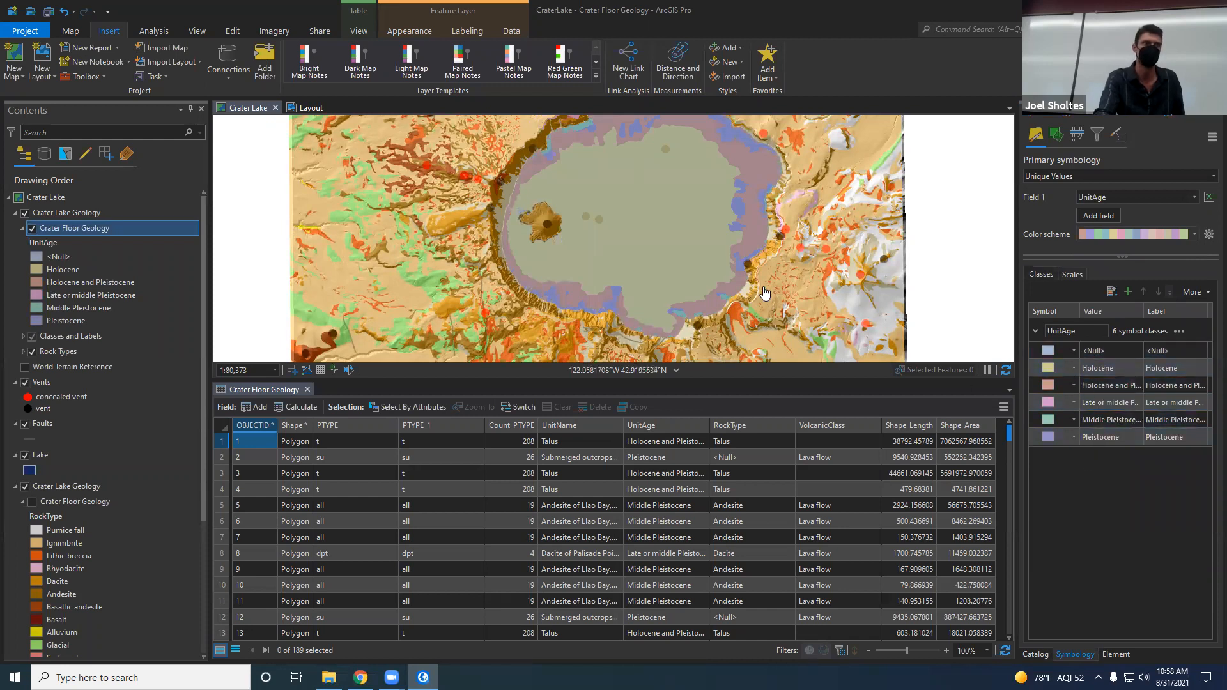
# Step: Hide the duplicated Crater Lake Geology group and remove it from the map
pyautogui.click(25, 213)
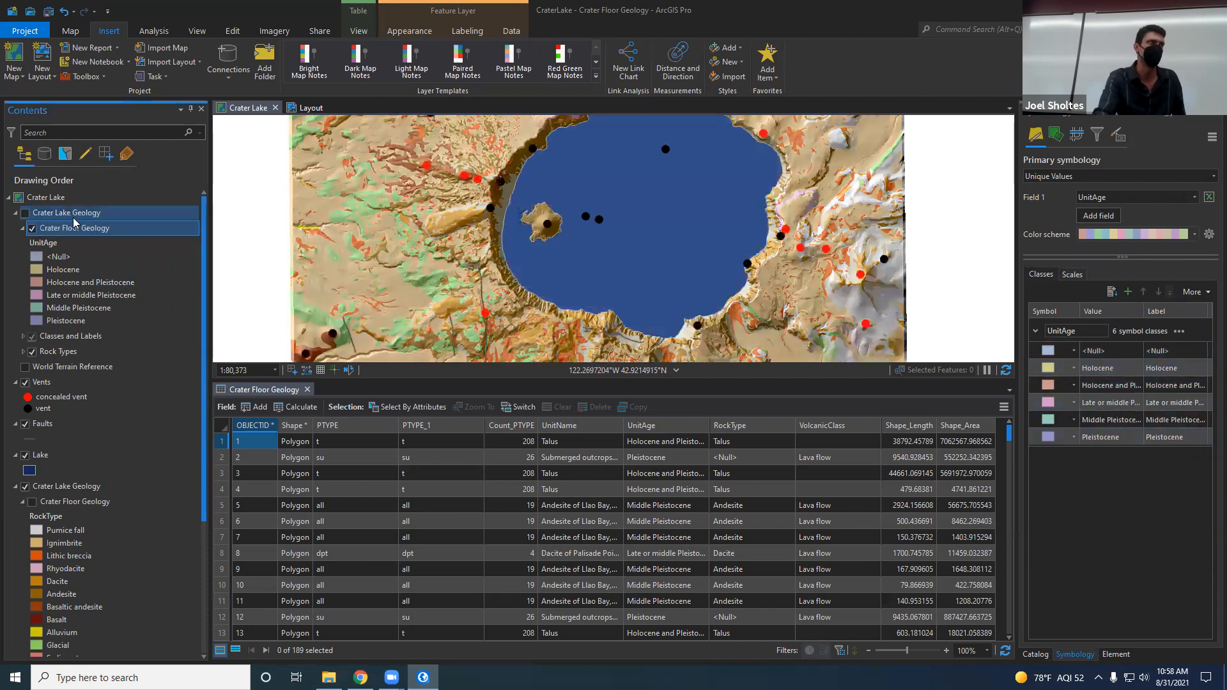
pyautogui.rightClick(75, 218)
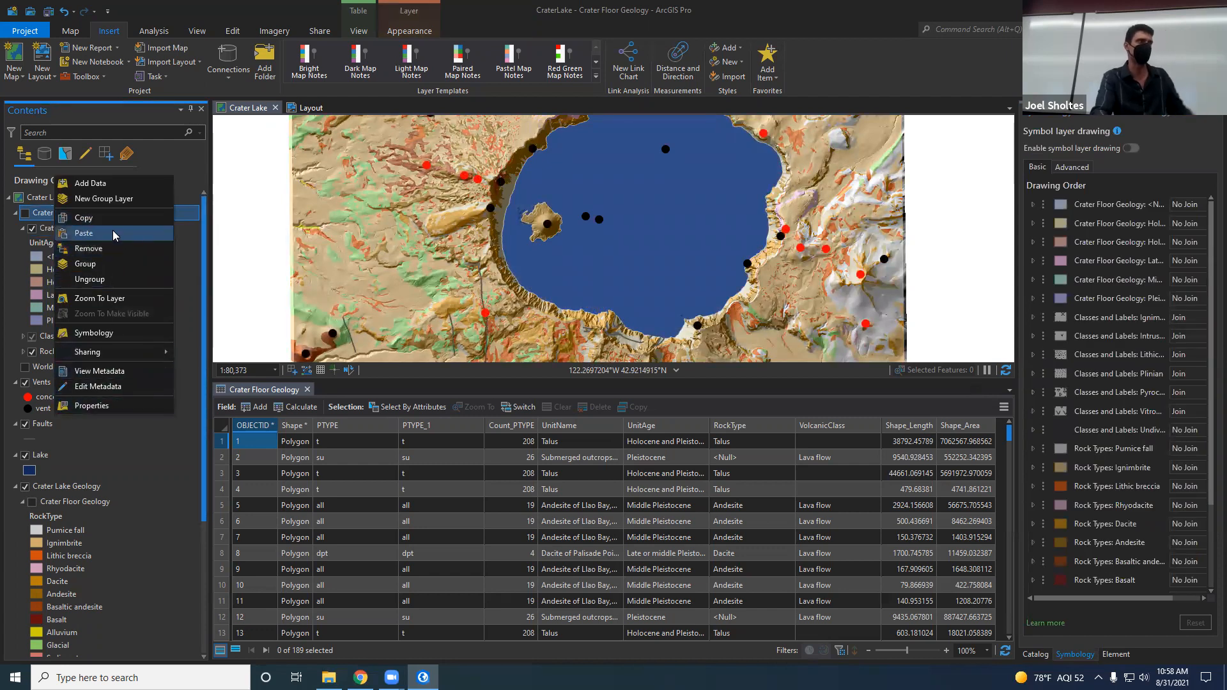
pyautogui.click(89, 248)
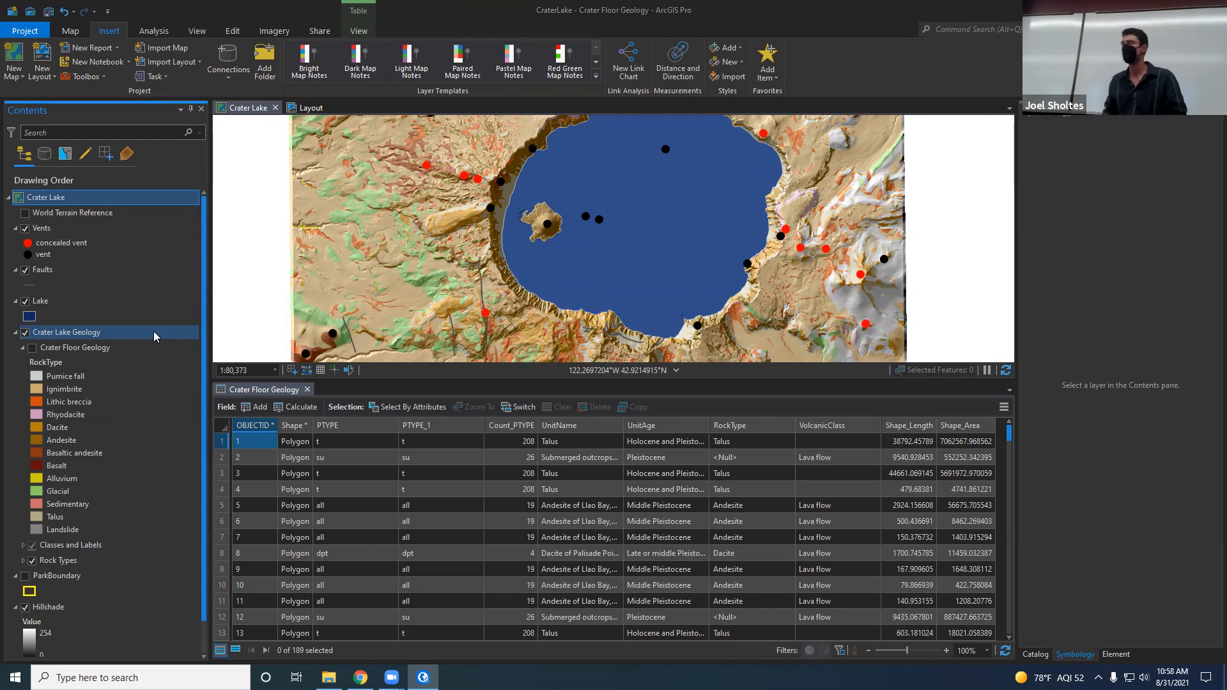
# Step: Return to the layout and close the Crater Floor Geology attribute table
pyautogui.click(307, 108)
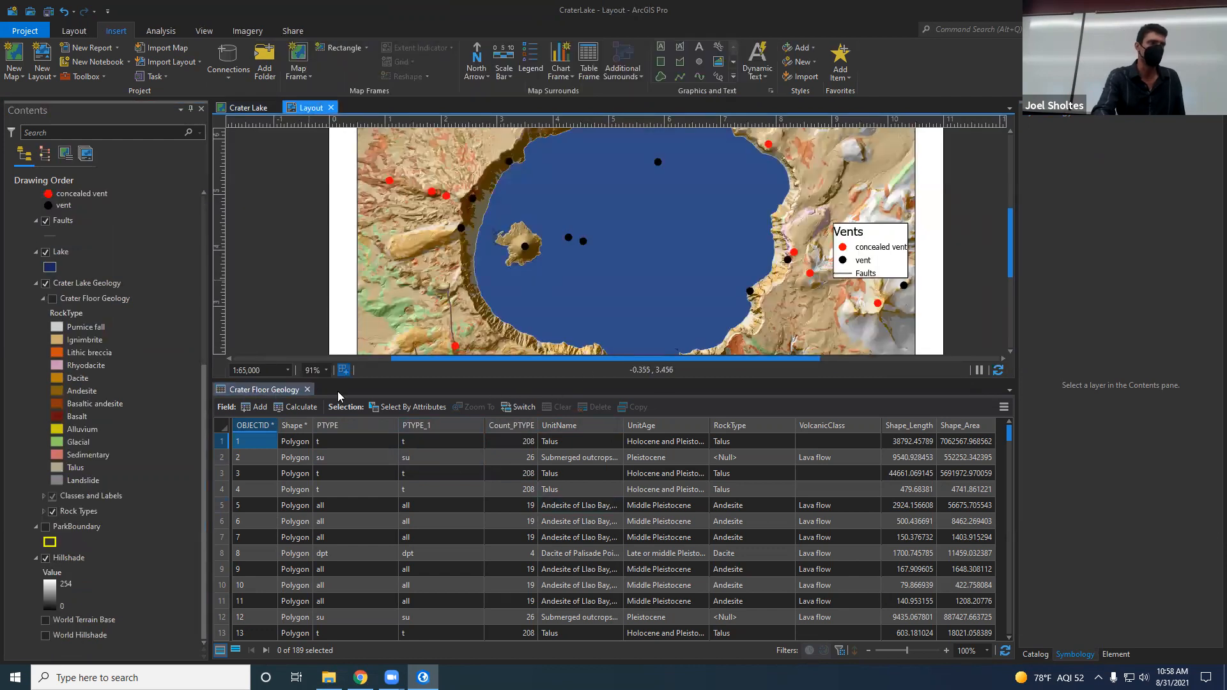
pyautogui.click(307, 389)
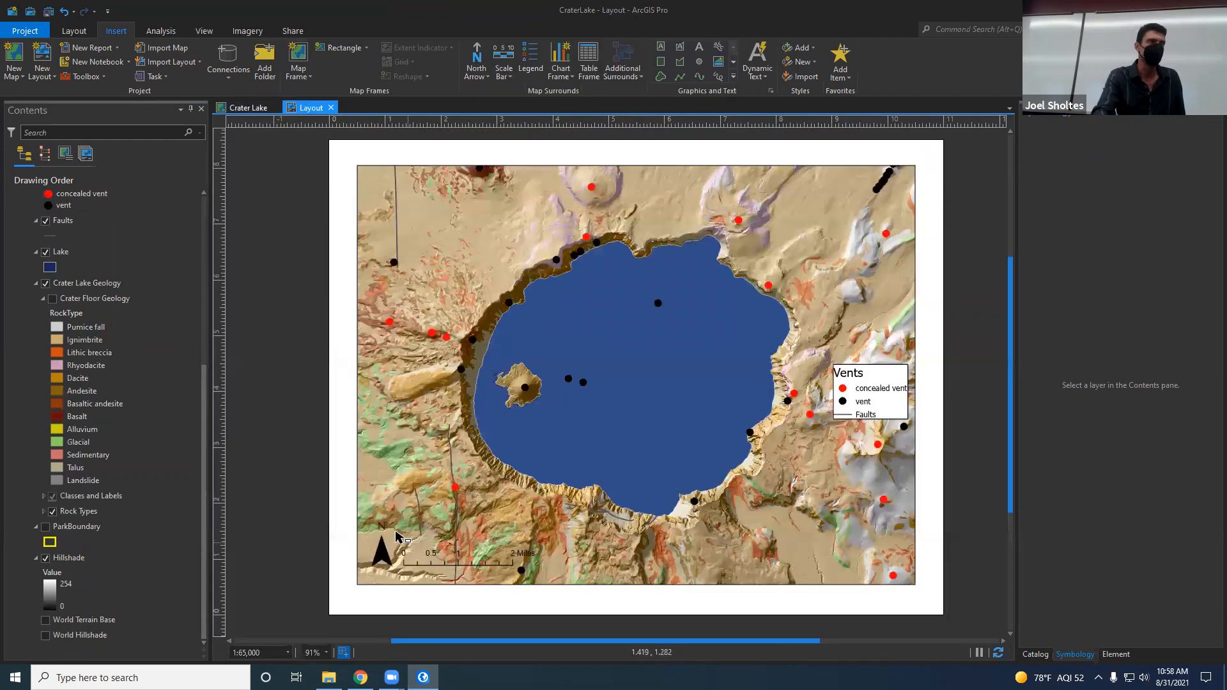
pyautogui.click(462, 553)
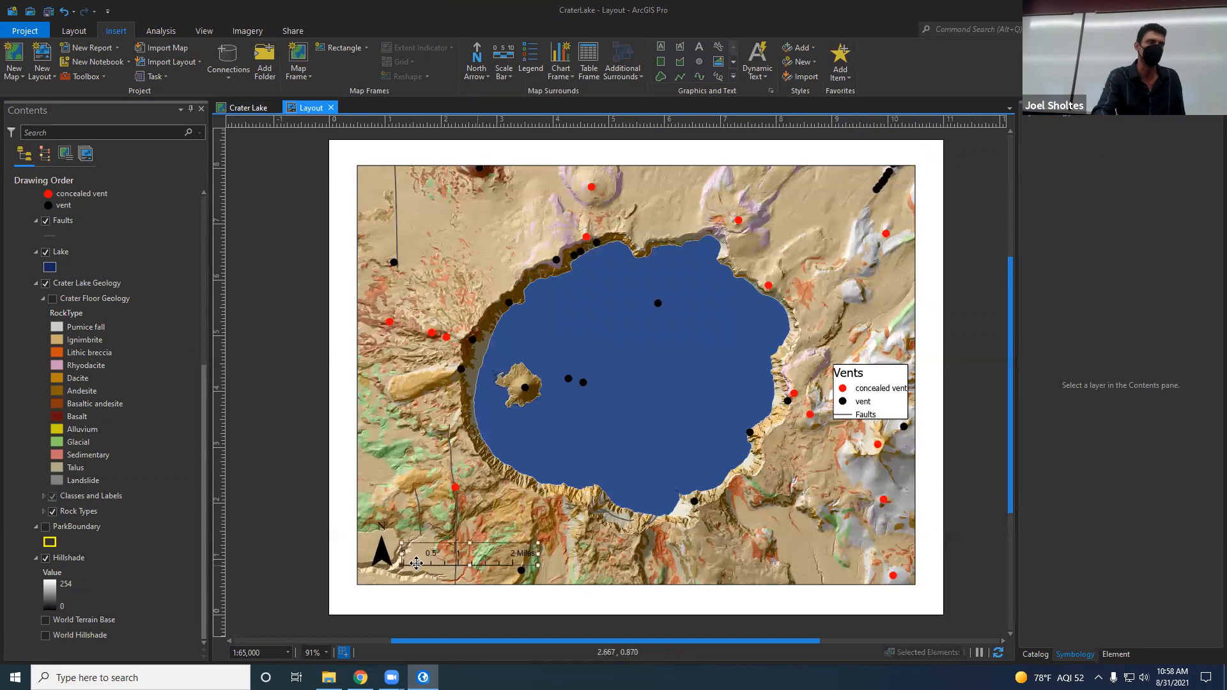
pyautogui.click(381, 551)
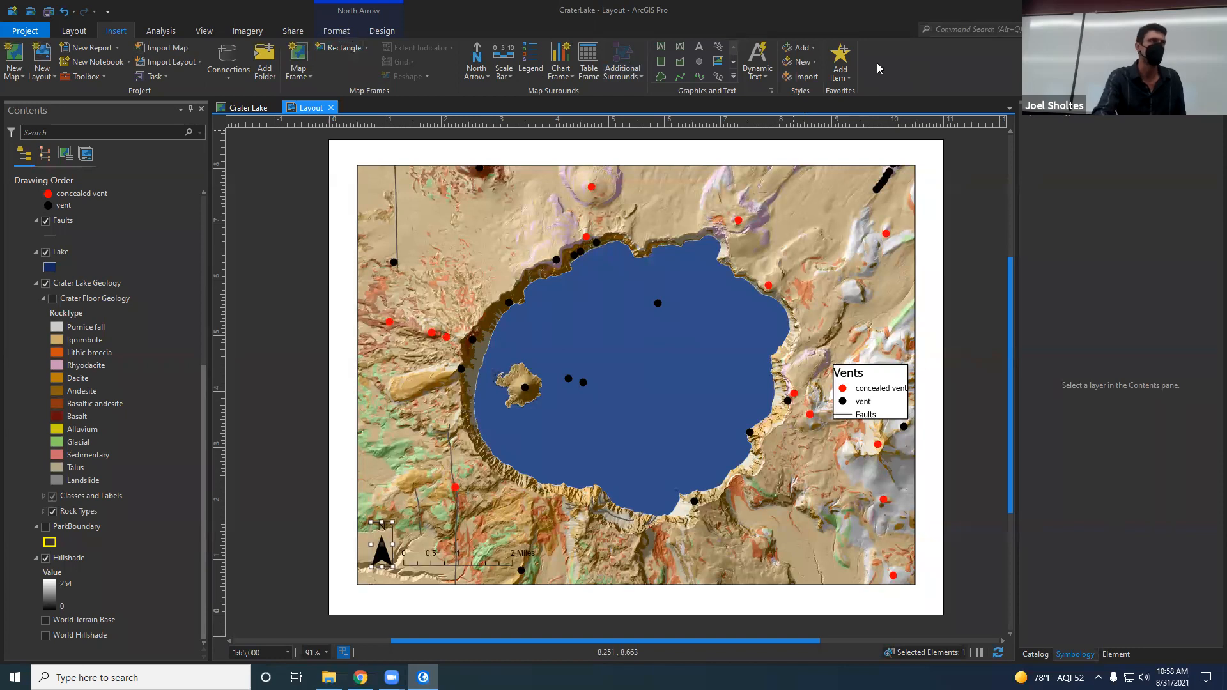
pyautogui.click(363, 432)
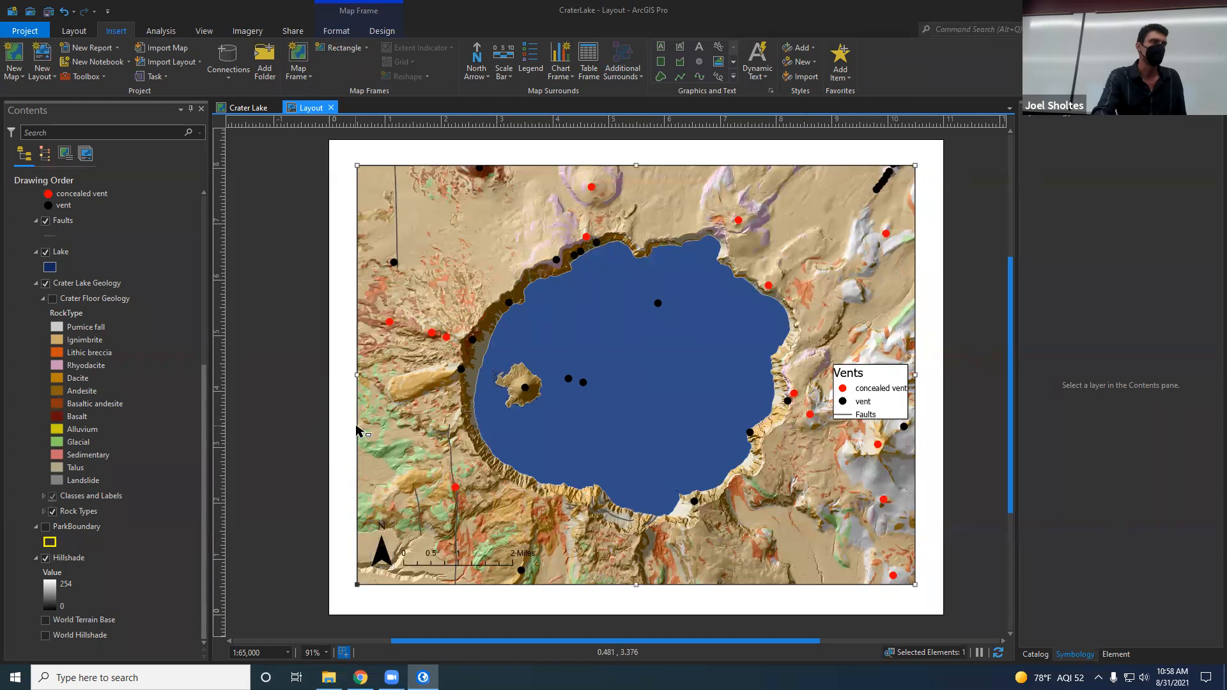
pyautogui.click(346, 148)
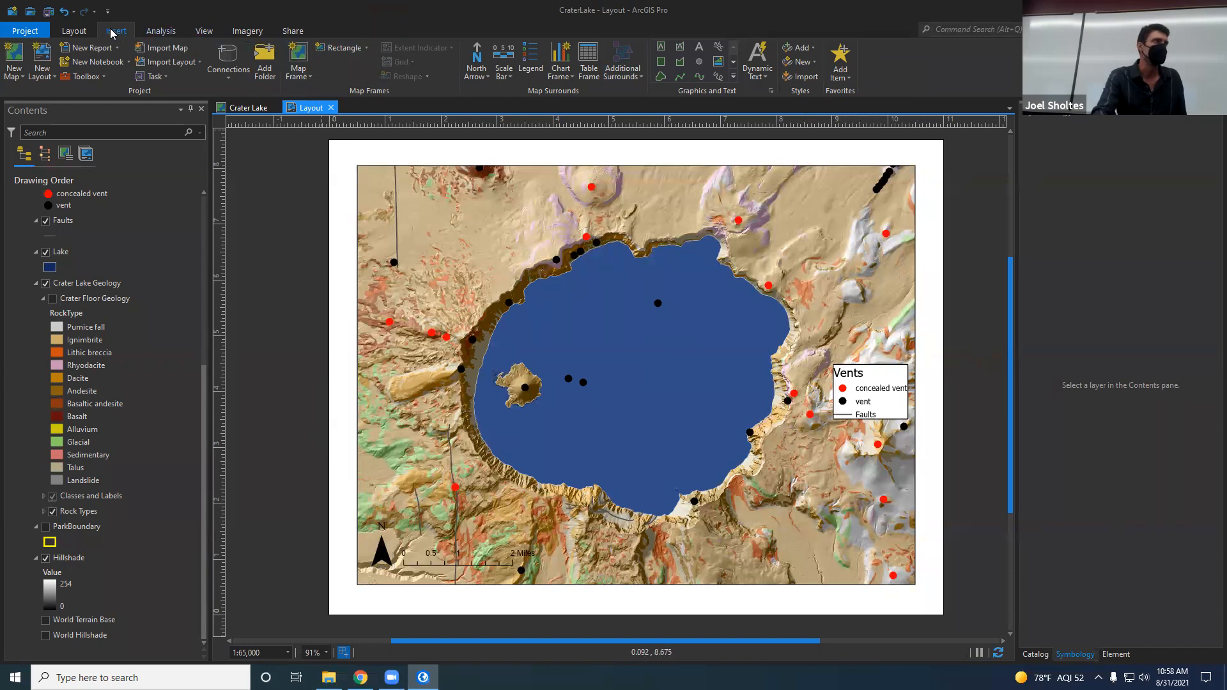
# Step: Draw a rectangle around the north arrow and scale bar in the map frame's lower-left corner, trimming its upper edge slightly
pyautogui.click(662, 64)
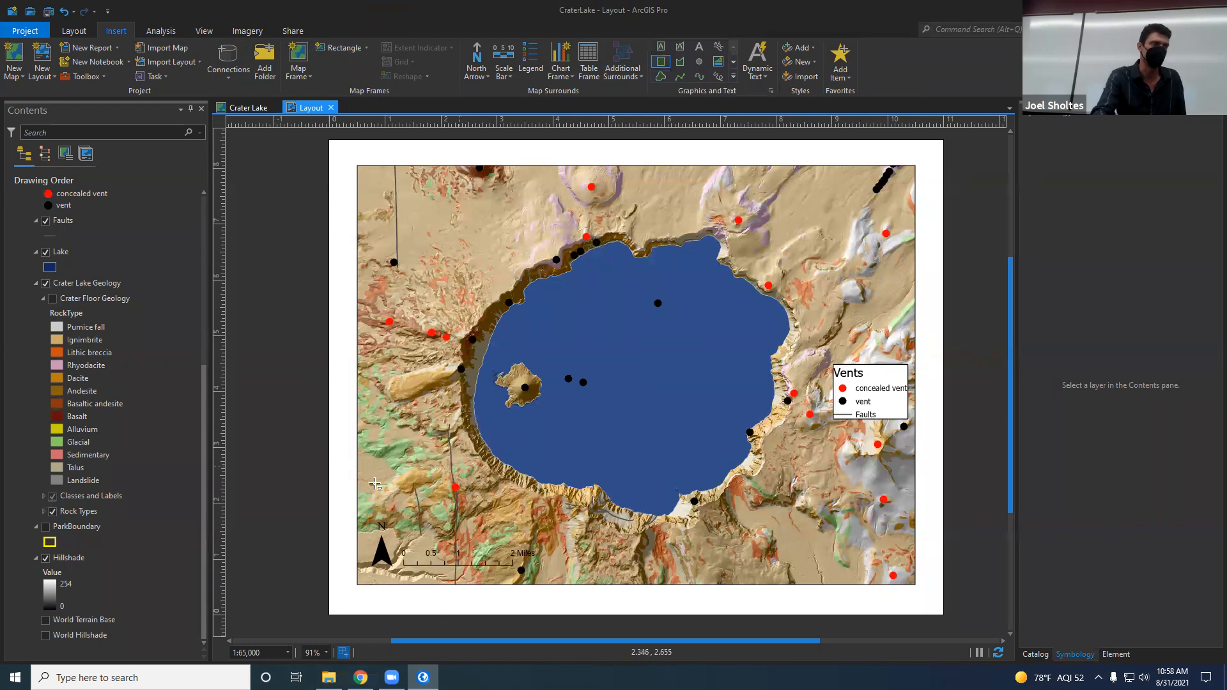
pyautogui.moveTo(358, 504); pyautogui.dragTo(536, 585)
pyautogui.moveTo(446, 504); pyautogui.dragTo(446, 512)
# Step: Collapse the legend and map frame entries and move the rectangle between the north arrow and map frame in the drawing order
pyautogui.scroll(3, 12, 292)
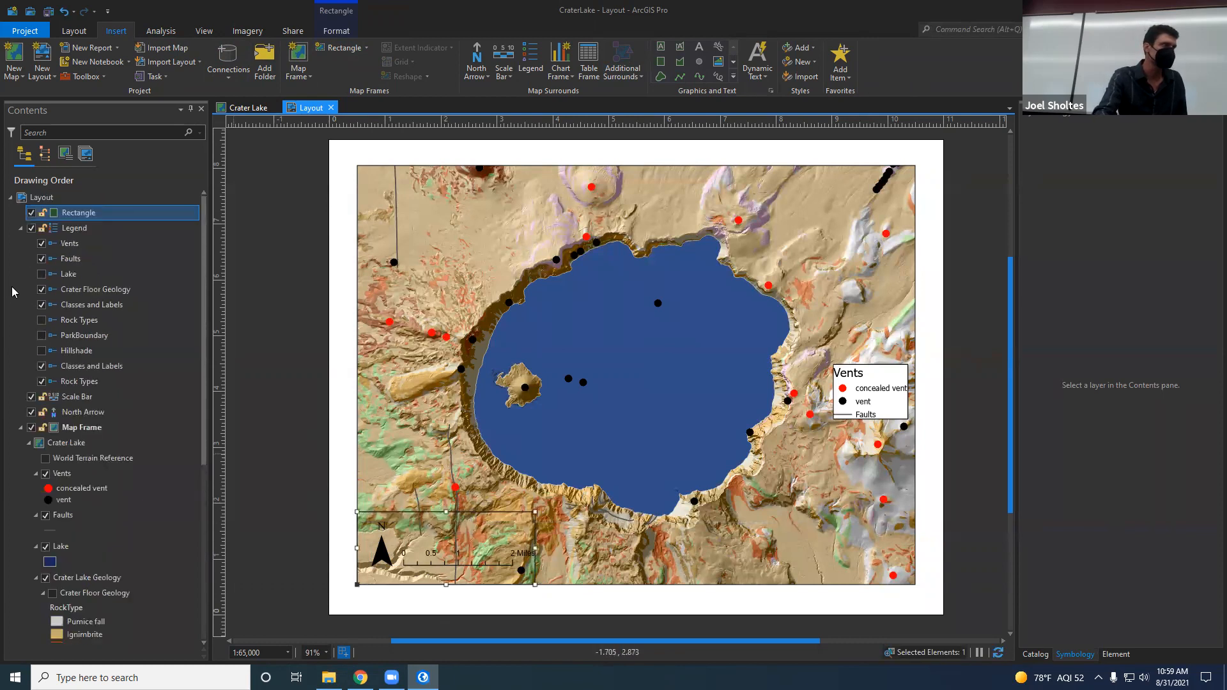
pyautogui.click(21, 229)
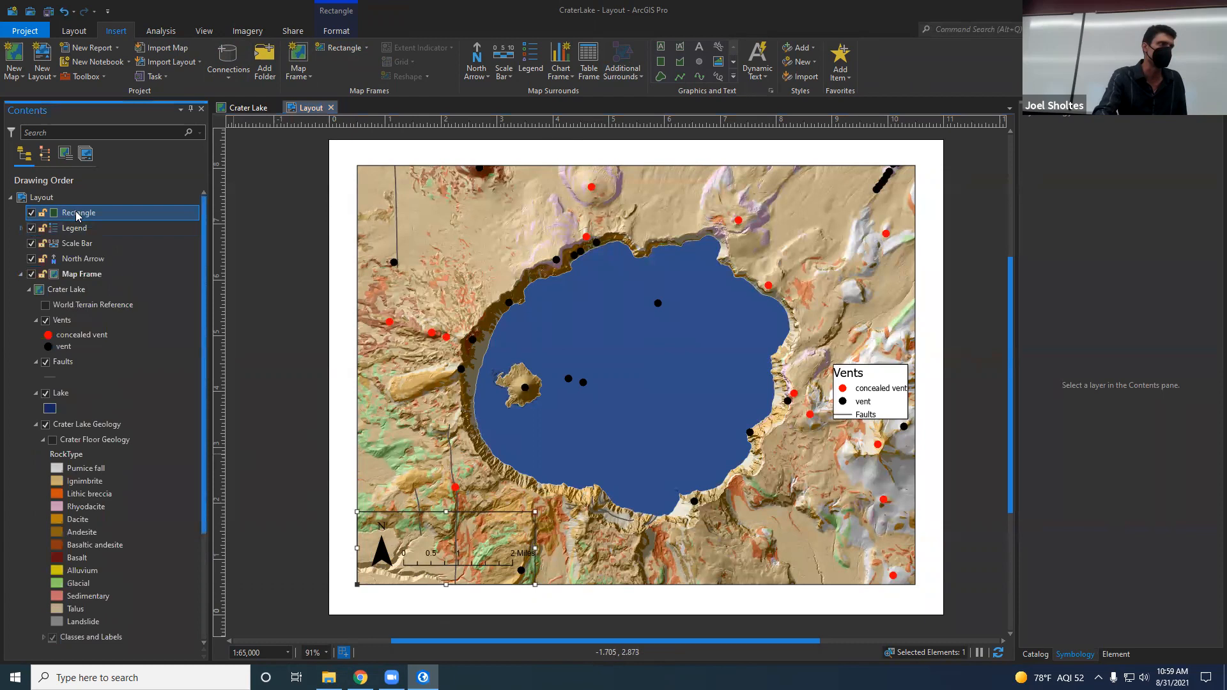
pyautogui.click(21, 274)
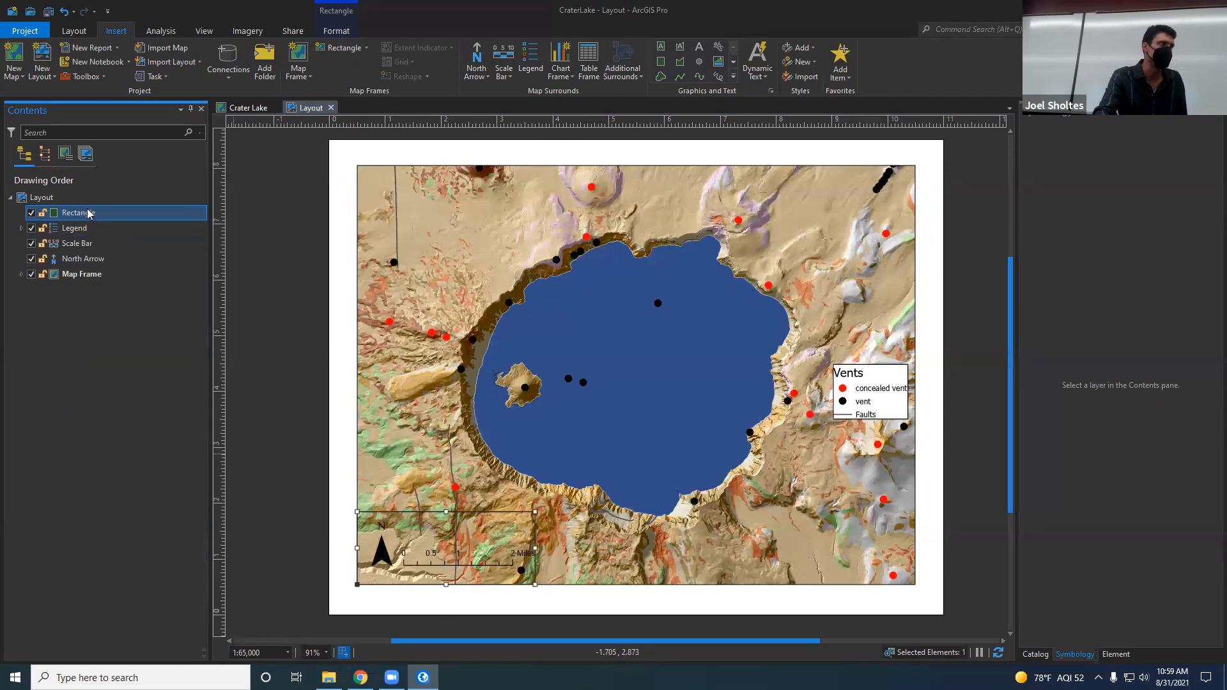
pyautogui.moveTo(97, 237); pyautogui.dragTo(105, 266)
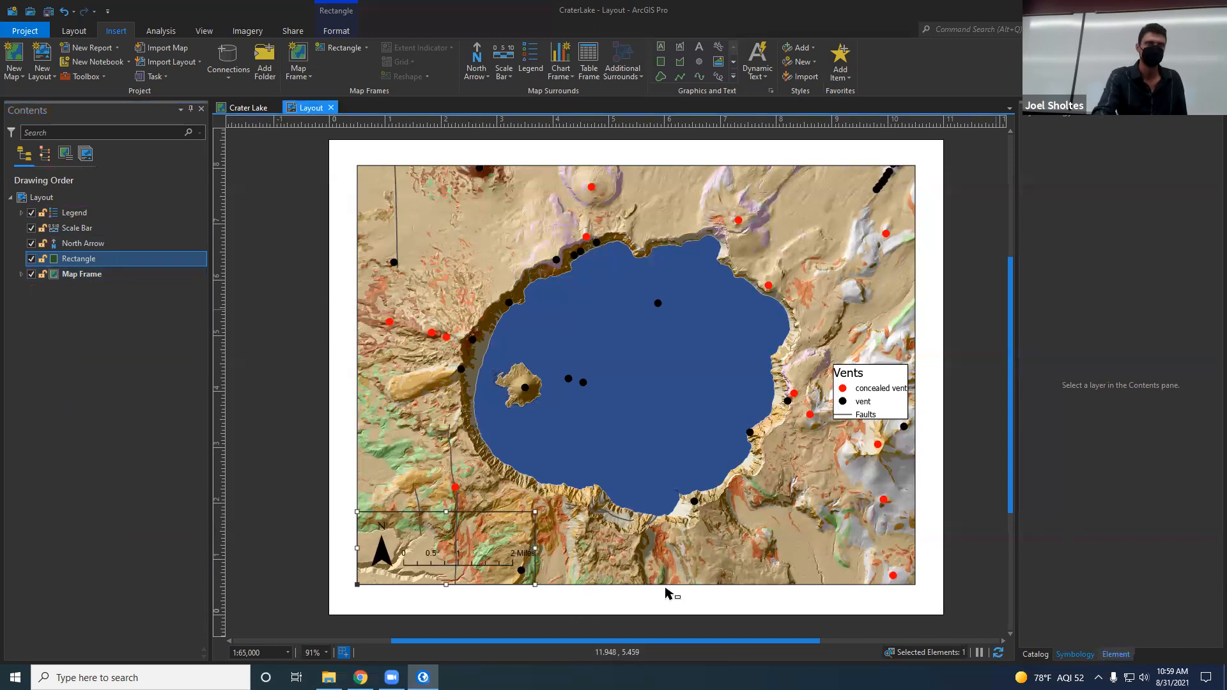
# Step: Fill the rectangle behind the north arrow and scale bar with white
pyautogui.click(1117, 654)
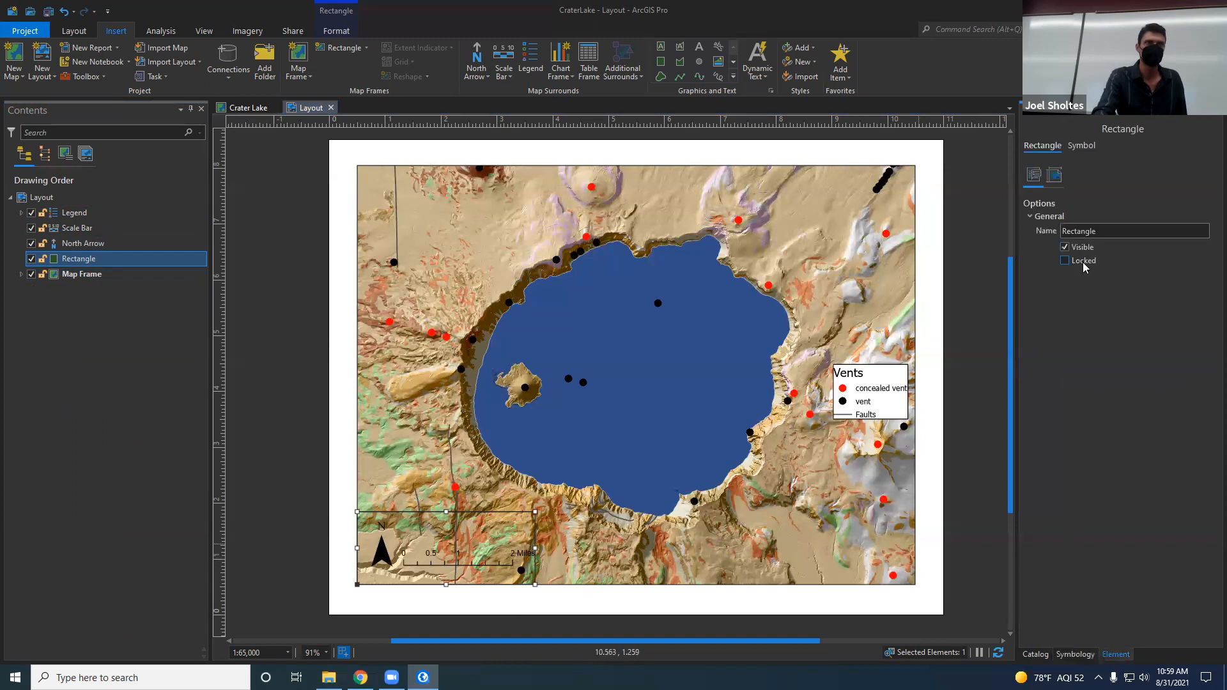
pyautogui.click(1080, 146)
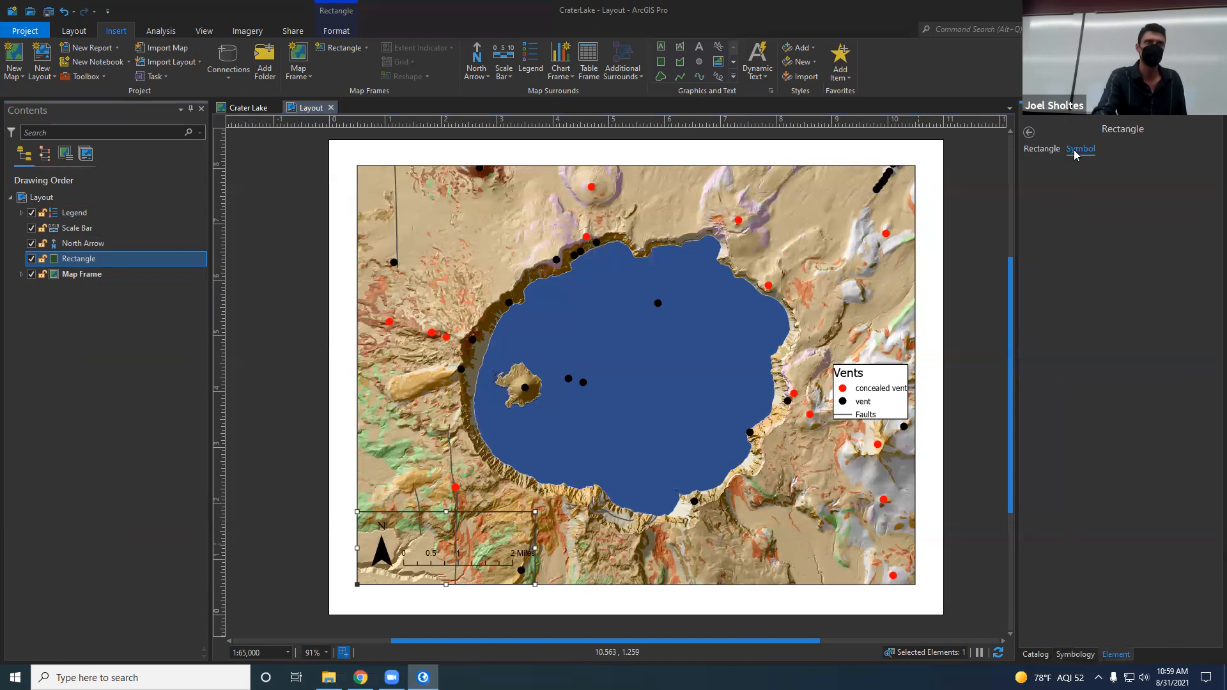
pyautogui.click(1207, 215)
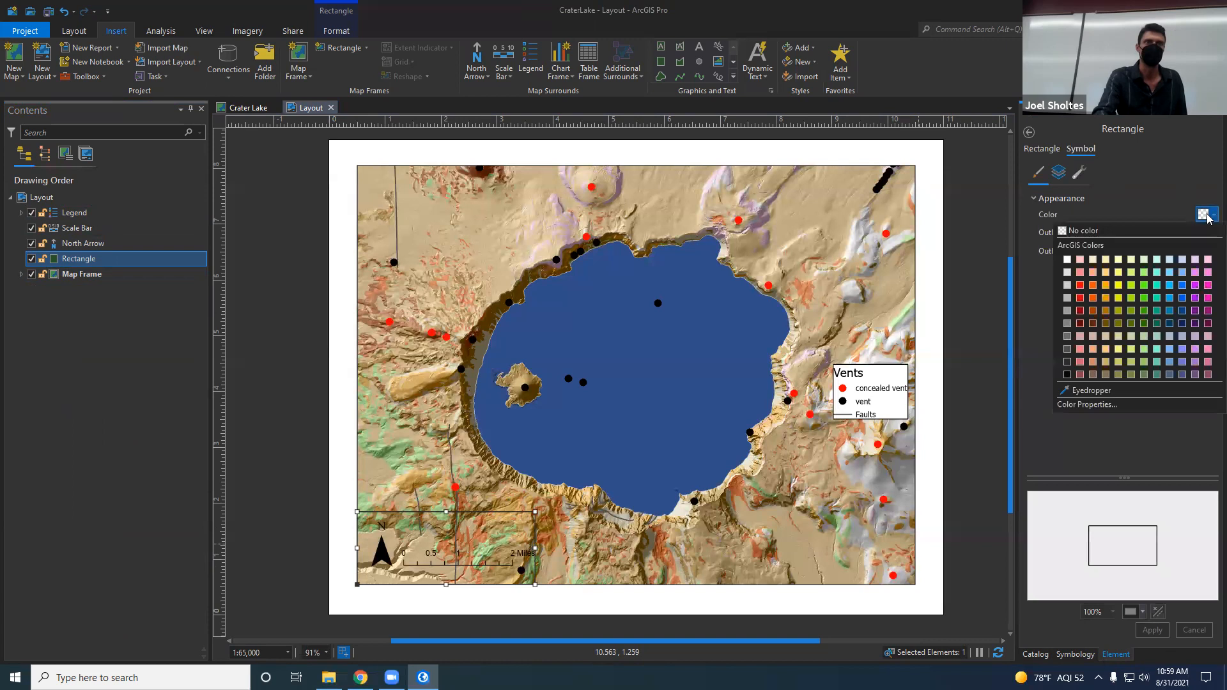
pyautogui.click(1068, 258)
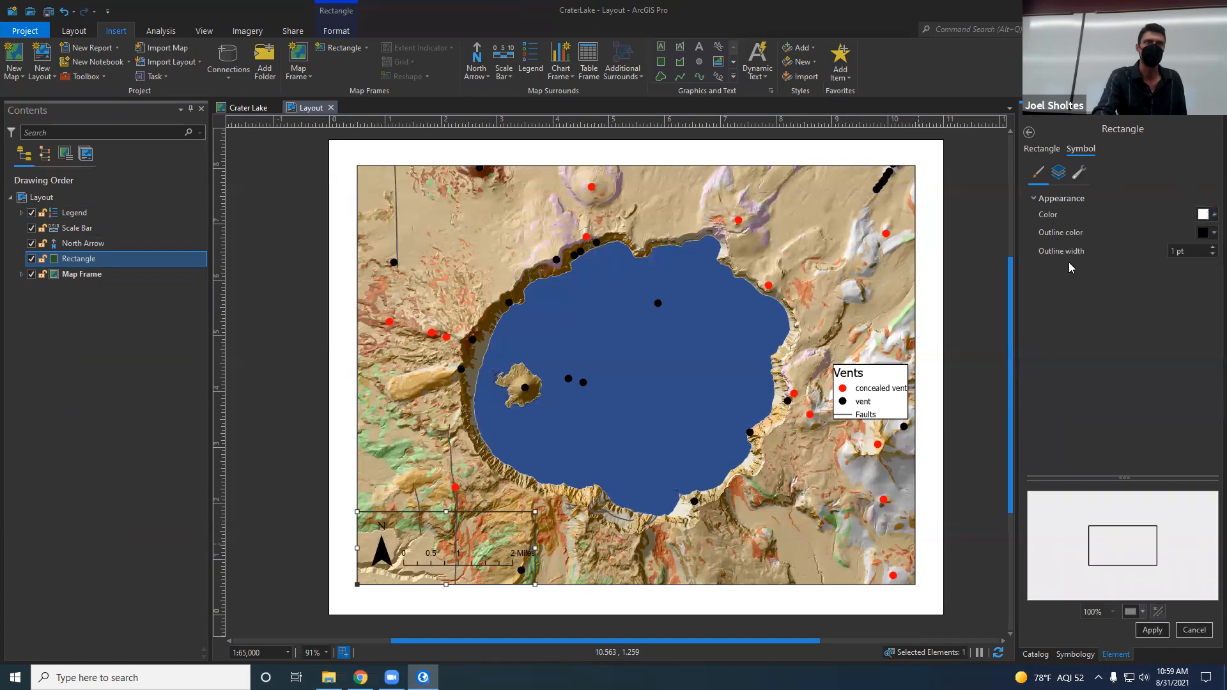
pyautogui.click(1153, 631)
pyautogui.moveTo(536, 549); pyautogui.dragTo(544, 549)
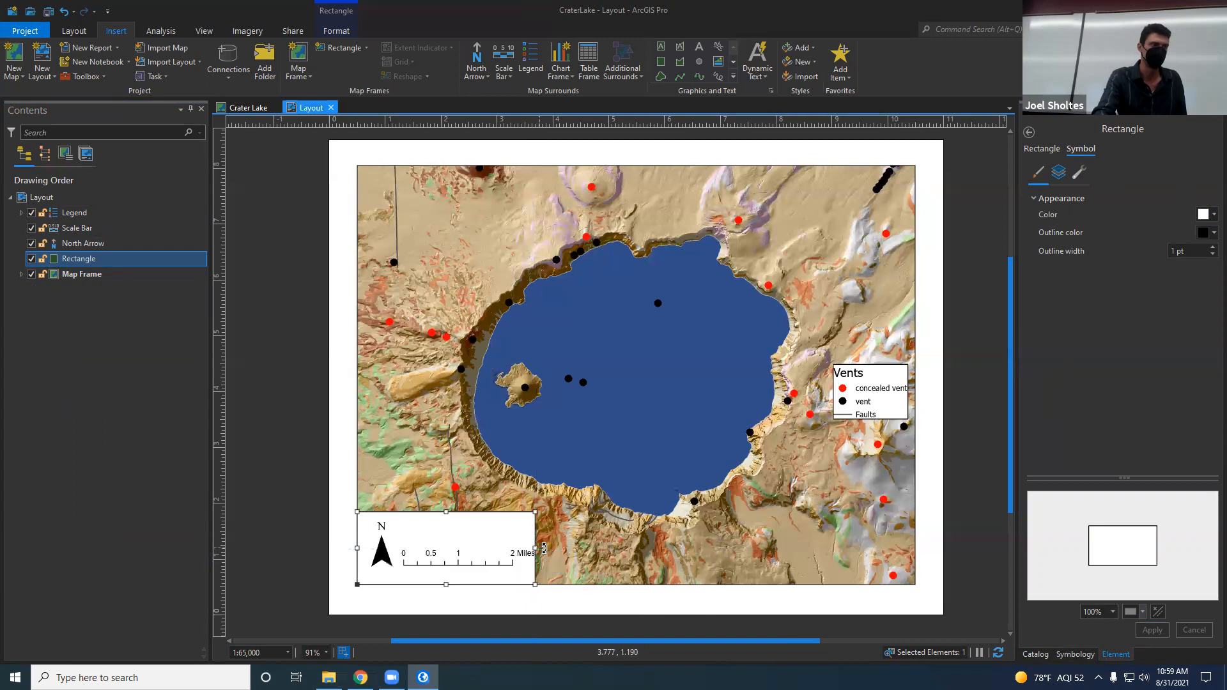
# Step: Shrink the north arrow slightly and move it and the scale bar down toward the white rectangle's lower edge
pyautogui.click(384, 548)
pyautogui.moveTo(393, 521); pyautogui.dragTo(390, 540)
pyautogui.click(429, 560)
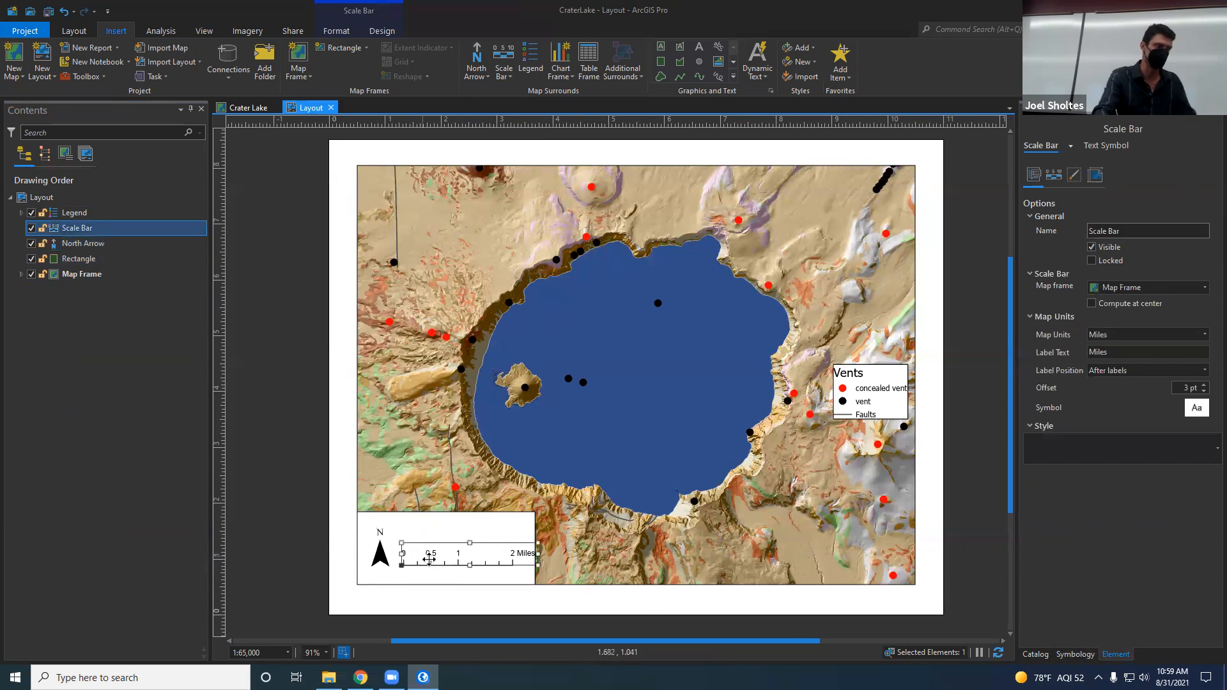
pyautogui.press('Down')
pyautogui.press('Down')
pyautogui.press('Down')
pyautogui.press('Down')
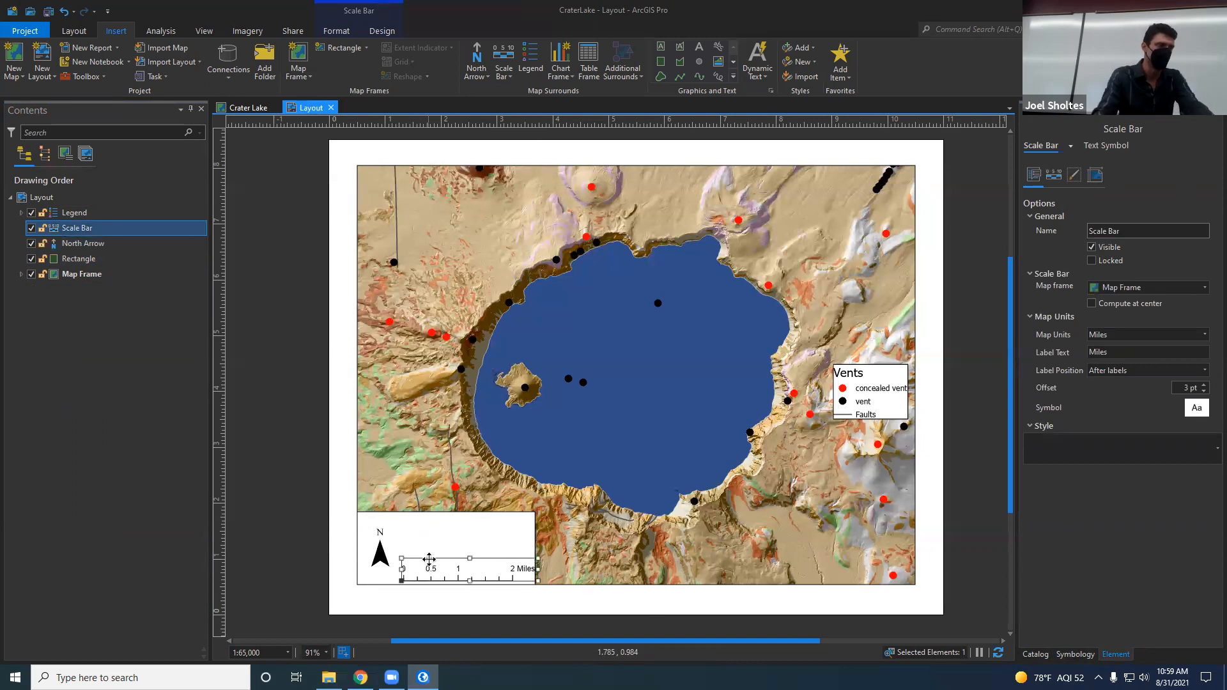
pyautogui.press('Up')
pyautogui.click(382, 549)
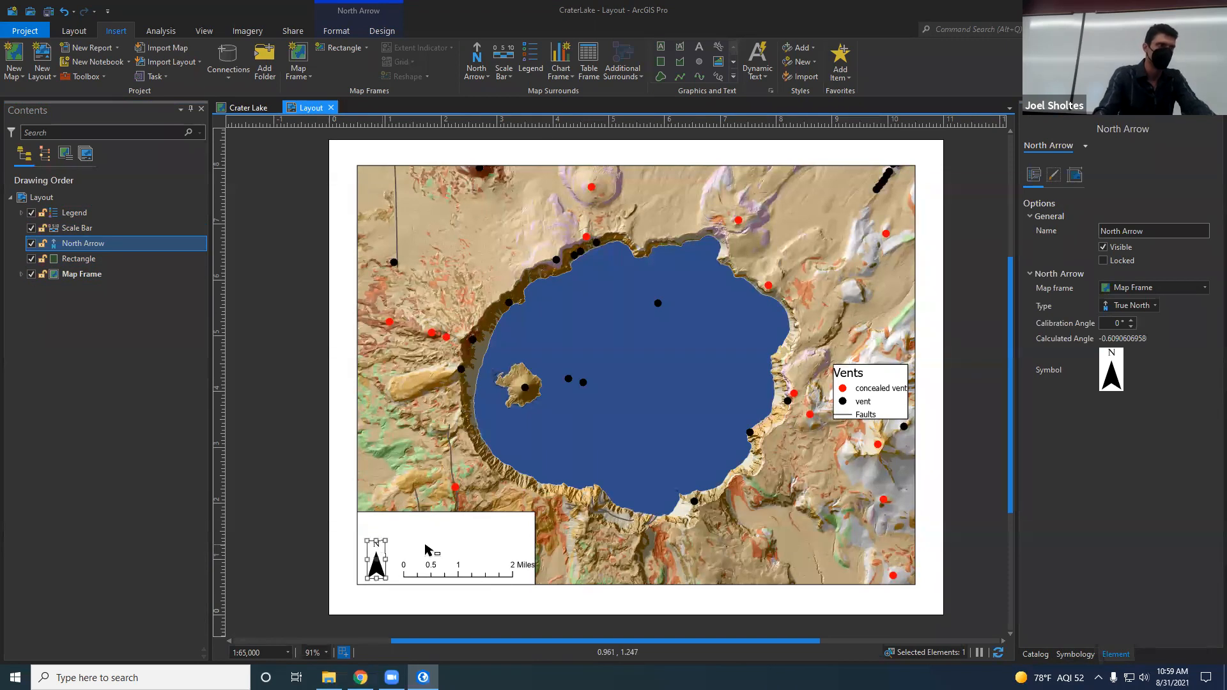
# Step: Lower the white rectangle's upper edge and widen it to the right so it encloses the whole scale bar and its Miles label
pyautogui.click(428, 548)
pyautogui.moveTo(446, 515); pyautogui.dragTo(446, 533)
pyautogui.moveTo(535, 559); pyautogui.dragTo(544, 559)
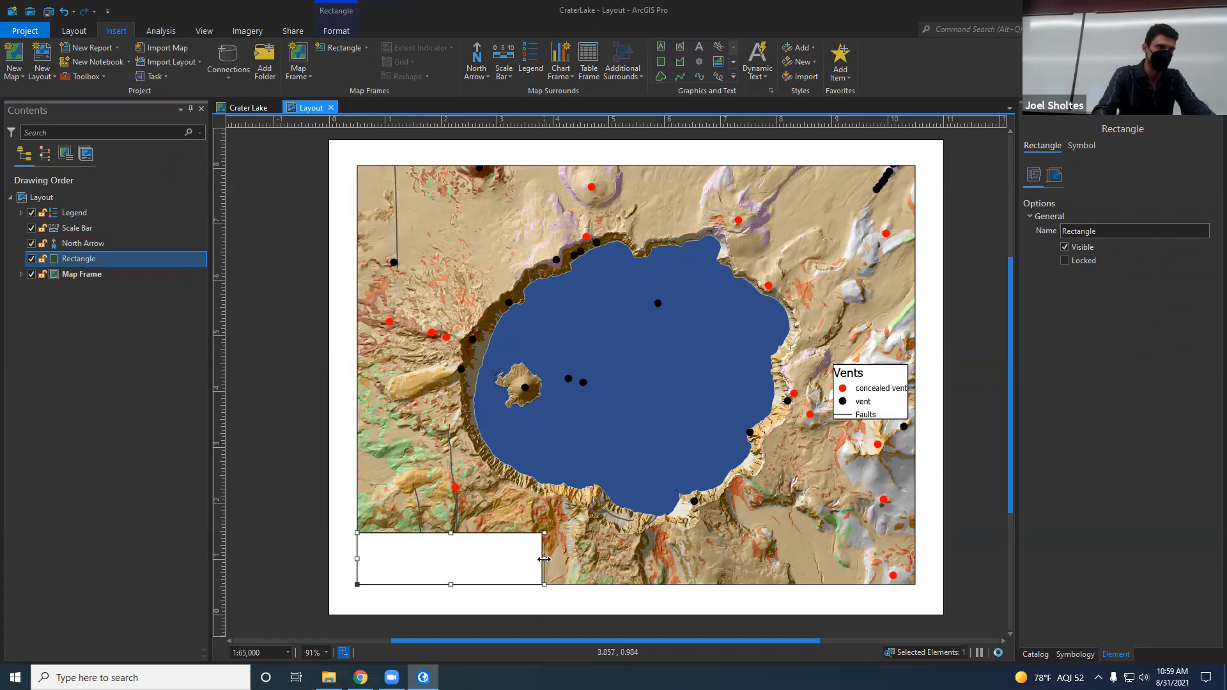
# Step: Move the legend up along the map frame's right side
pyautogui.click(400, 480)
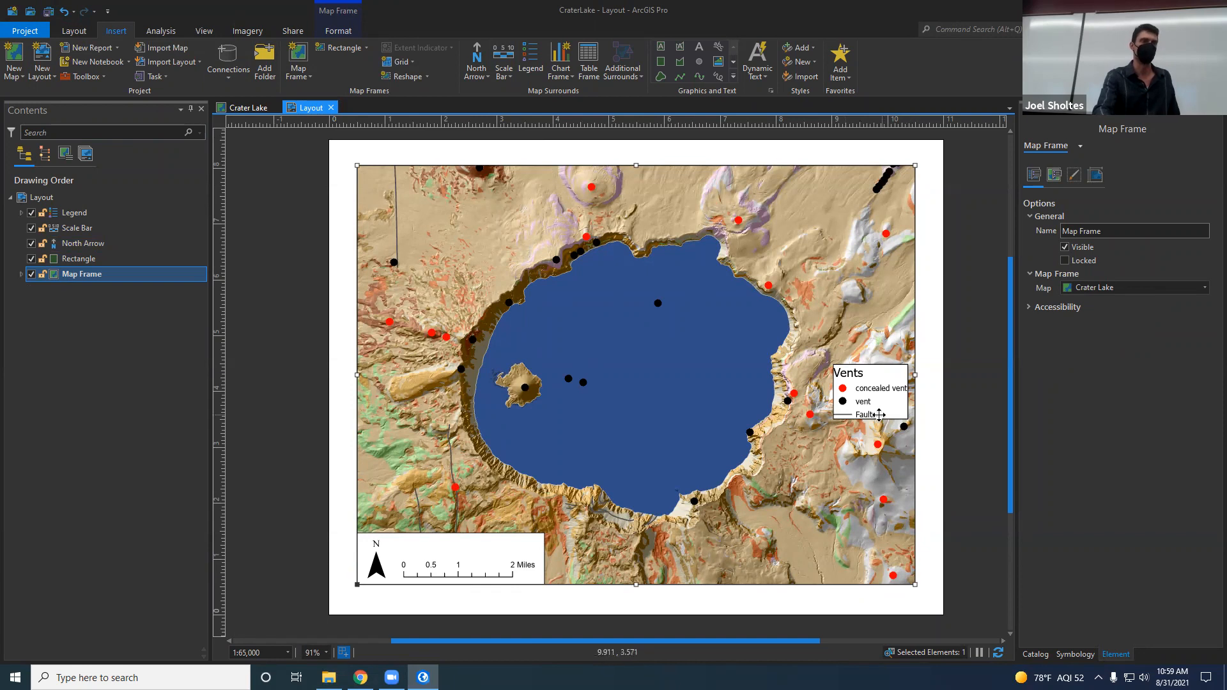
pyautogui.click(874, 420)
pyautogui.moveTo(874, 368); pyautogui.dragTo(876, 261)
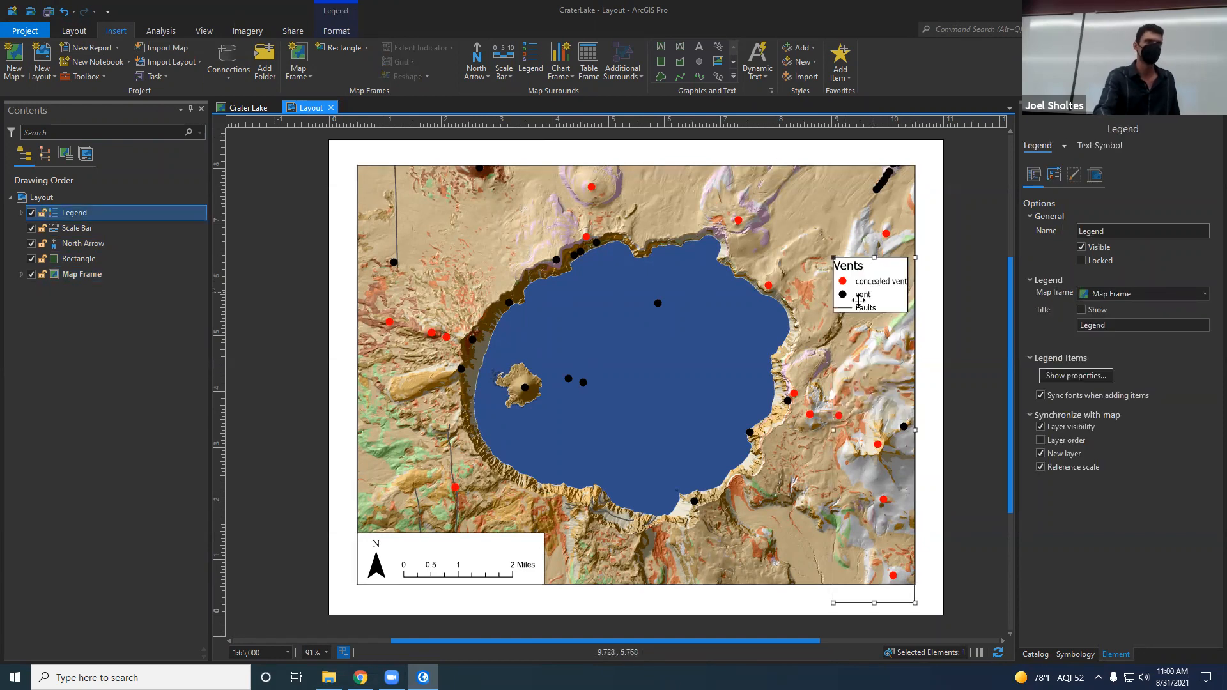
# Step: Turn on the Crater Floor Geology layer in the Crater Lake map and move the layout's legend down to the map frame's lower-right area
pyautogui.click(247, 108)
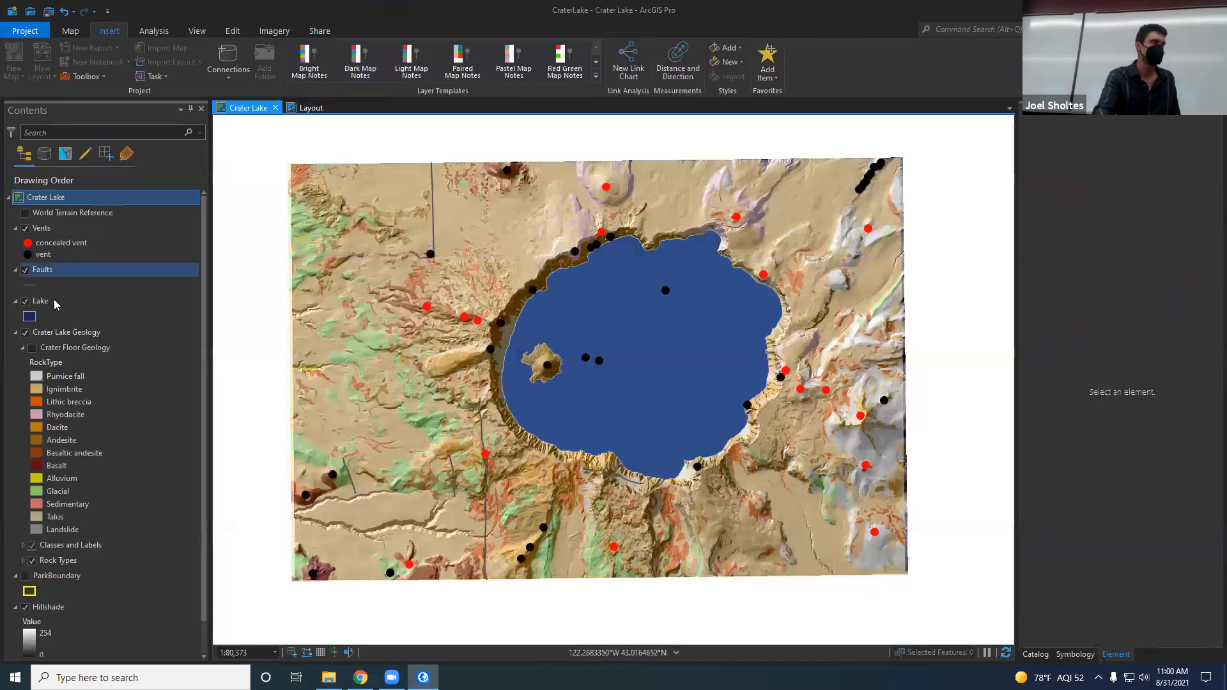
pyautogui.click(32, 349)
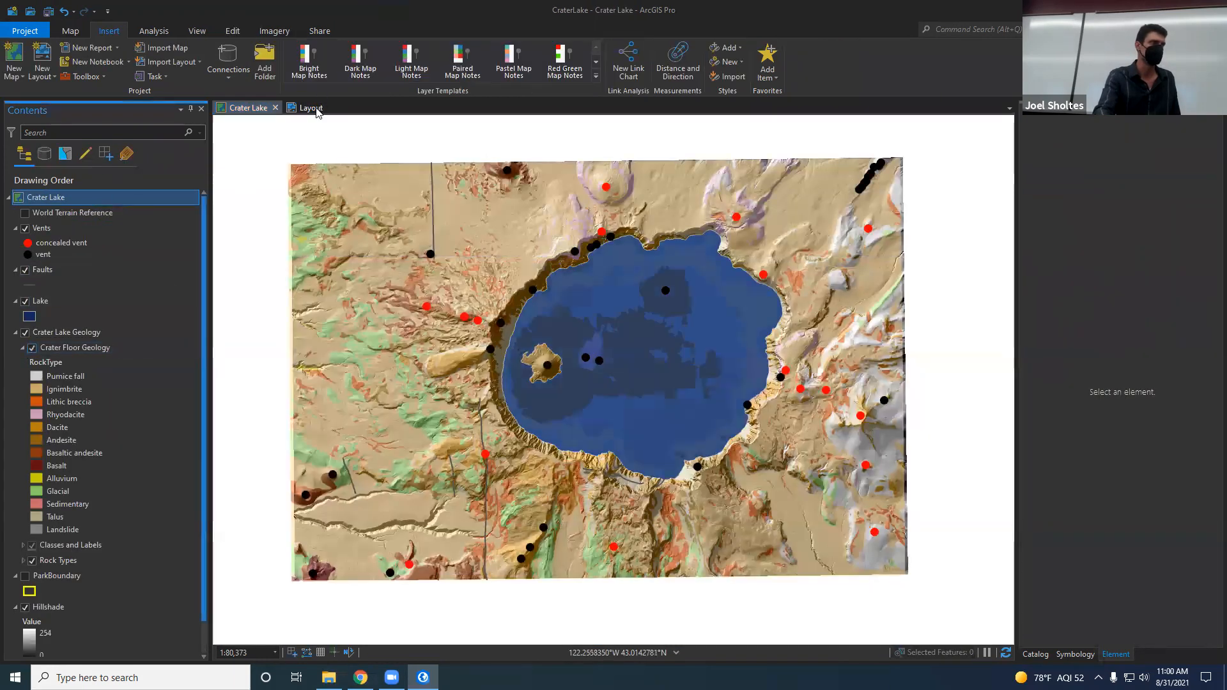
pyautogui.click(310, 108)
pyautogui.moveTo(874, 322); pyautogui.dragTo(873, 458)
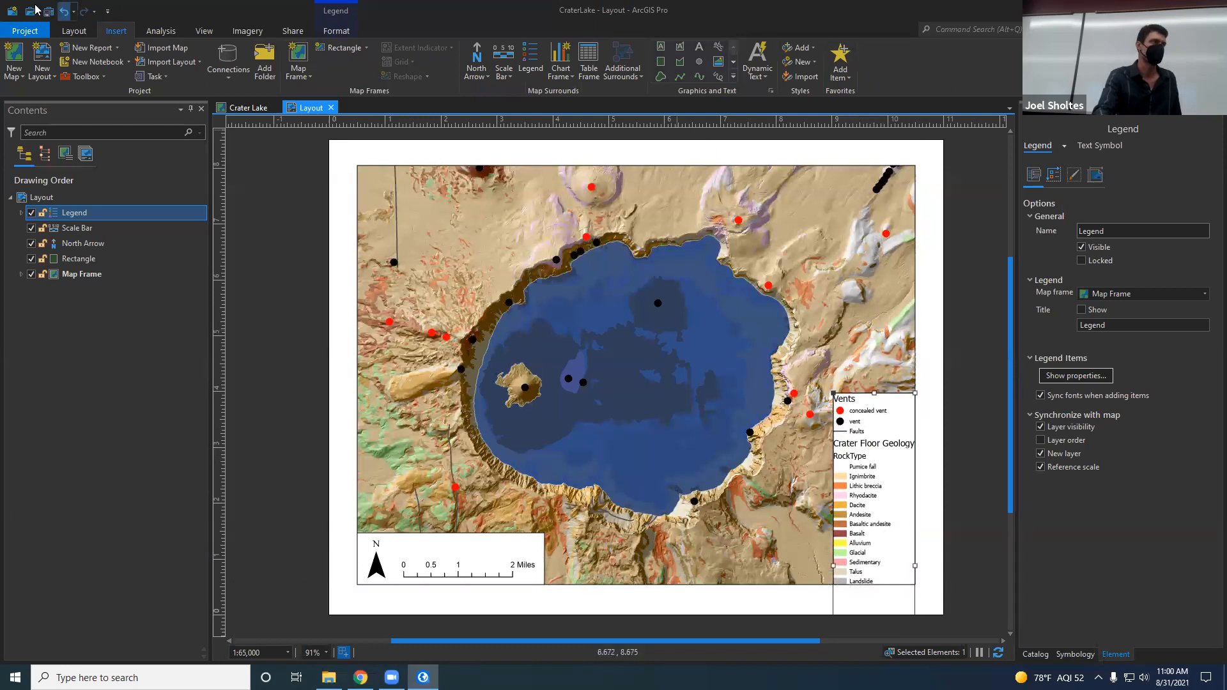
# Step: Export the layout as a PDF file
pyautogui.click(286, 34)
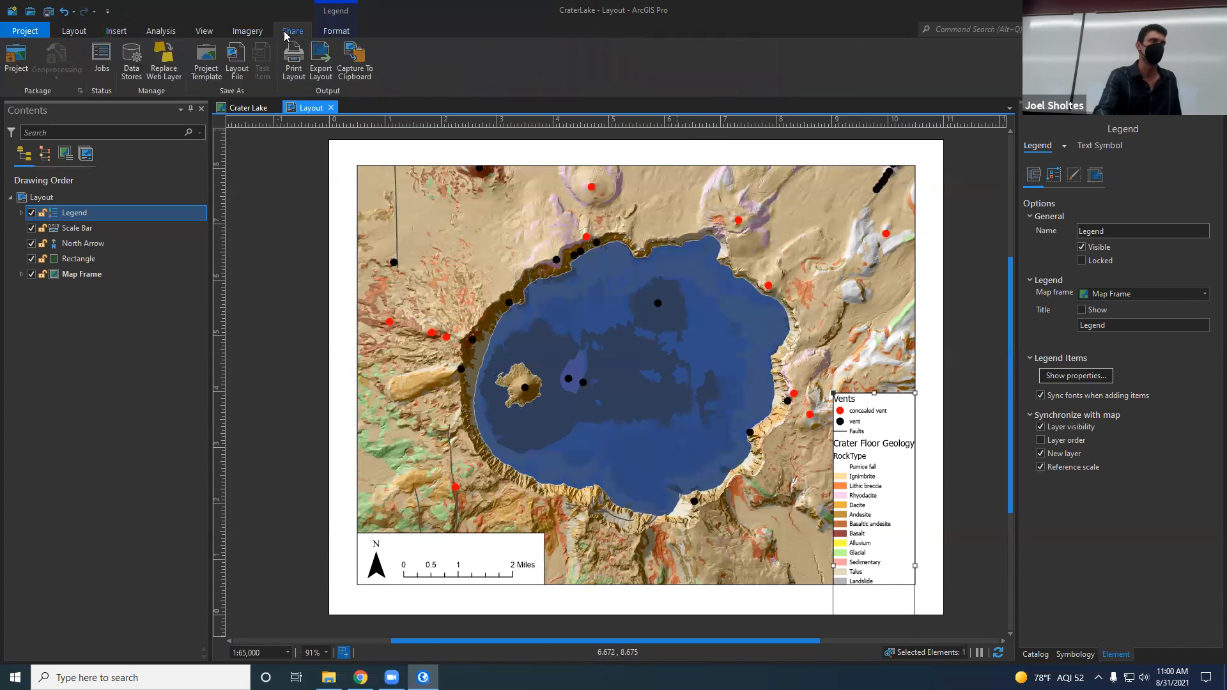
pyautogui.click(322, 78)
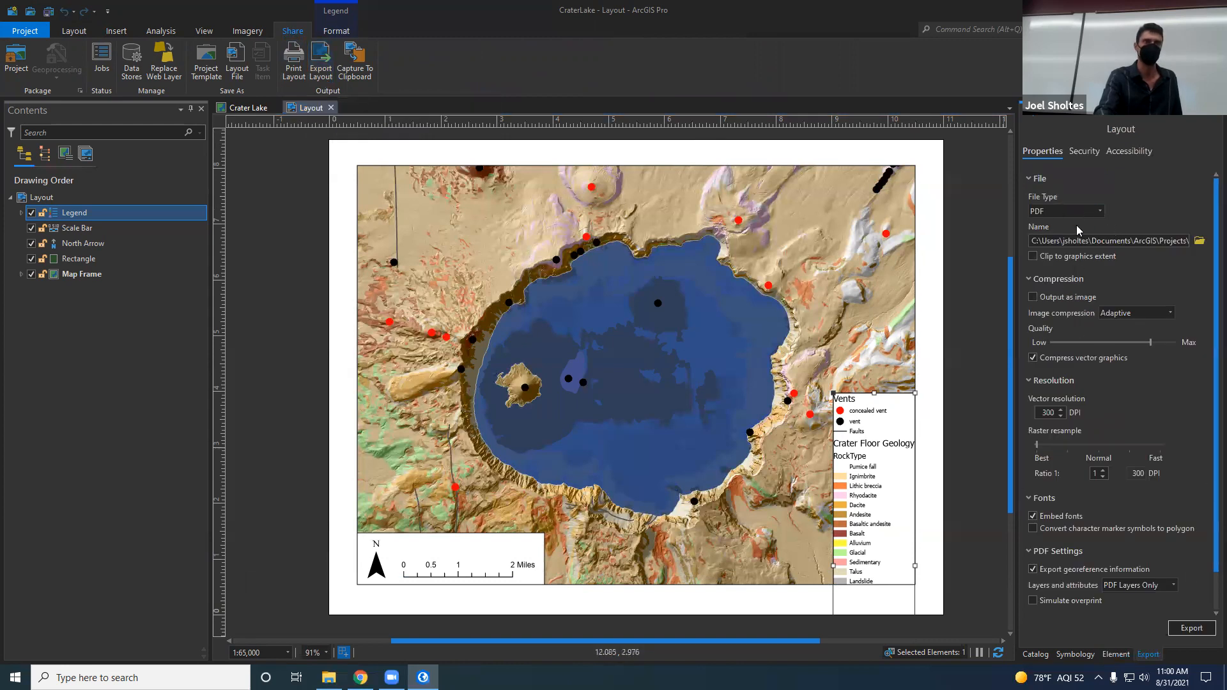
pyautogui.click(1193, 629)
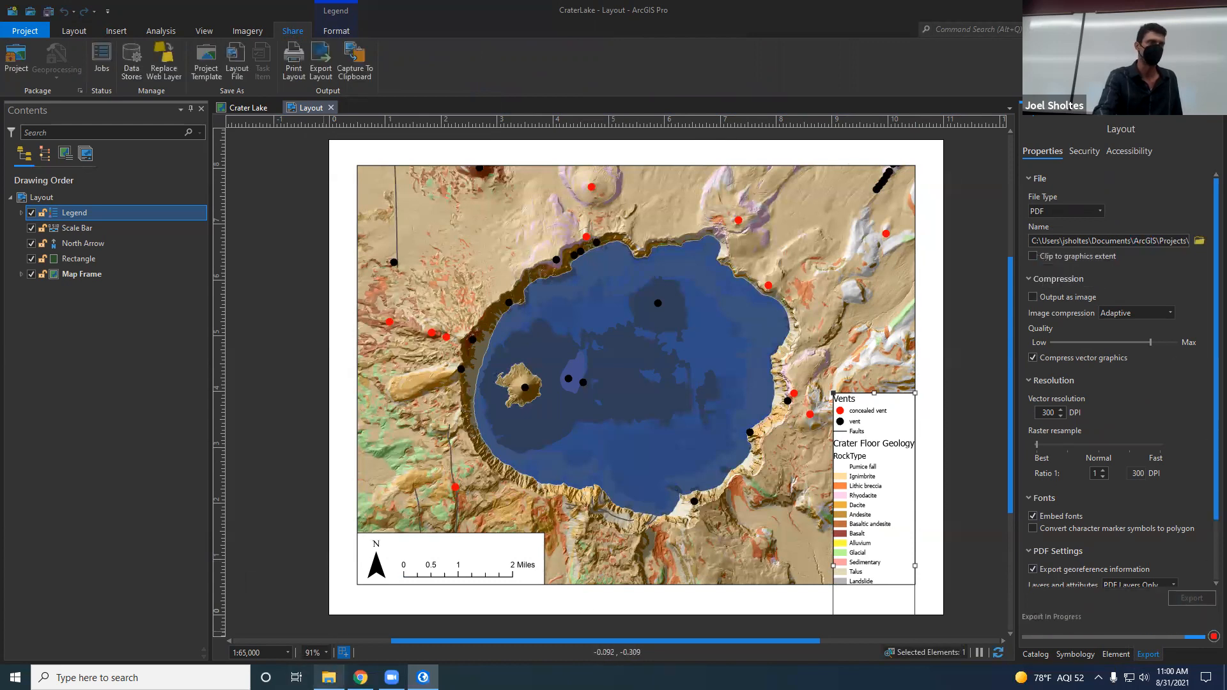
# Step: Open the exported Layout PDF from the CraterLake project folder, skip the browser setup, and examine the page in a maximized window
pyautogui.moveTo(329, 678)
pyautogui.click(333, 619)
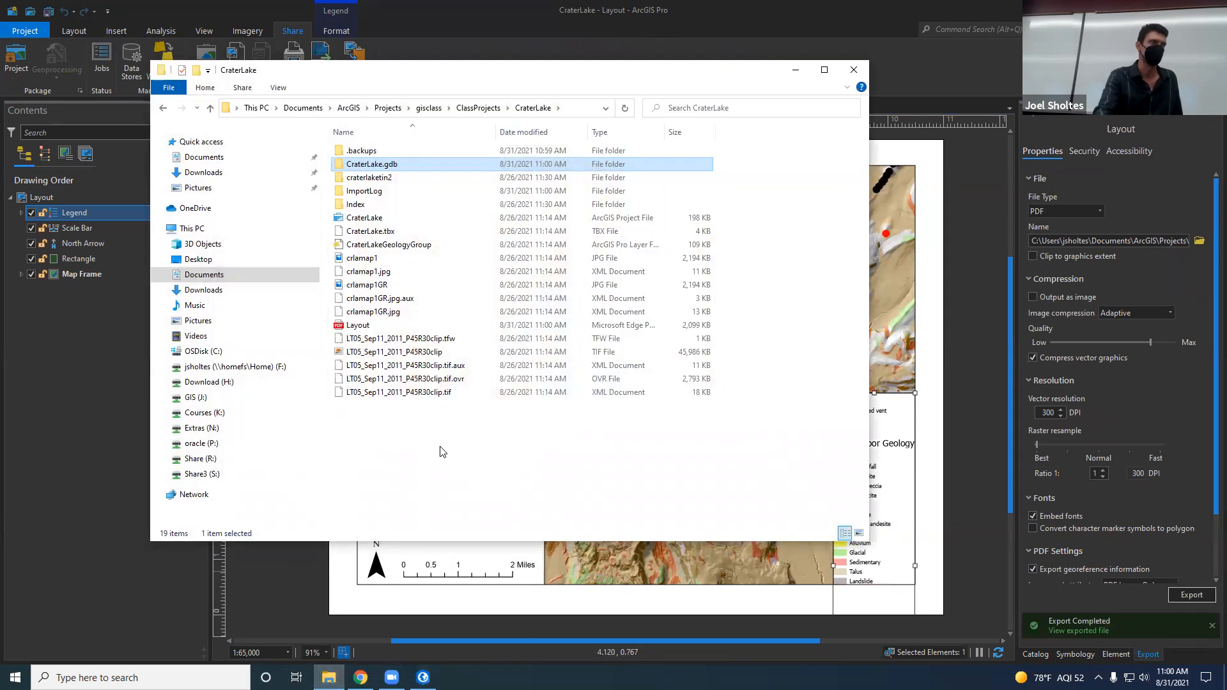
pyautogui.doubleClick(355, 326)
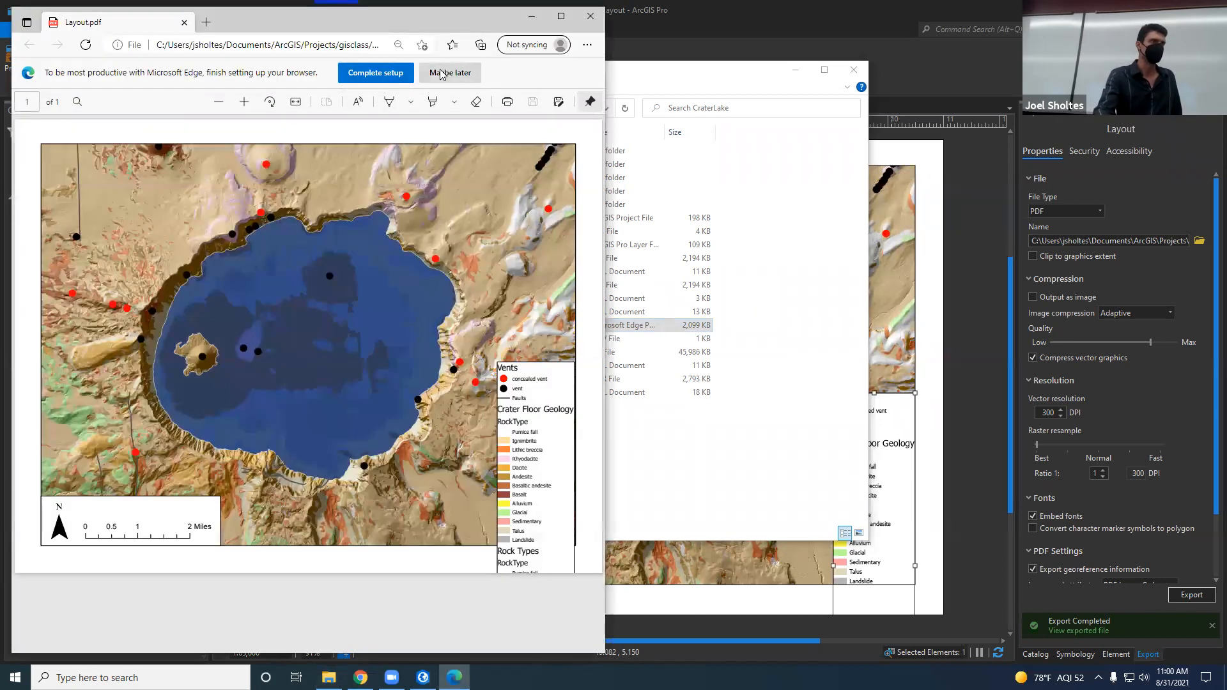
pyautogui.click(450, 72)
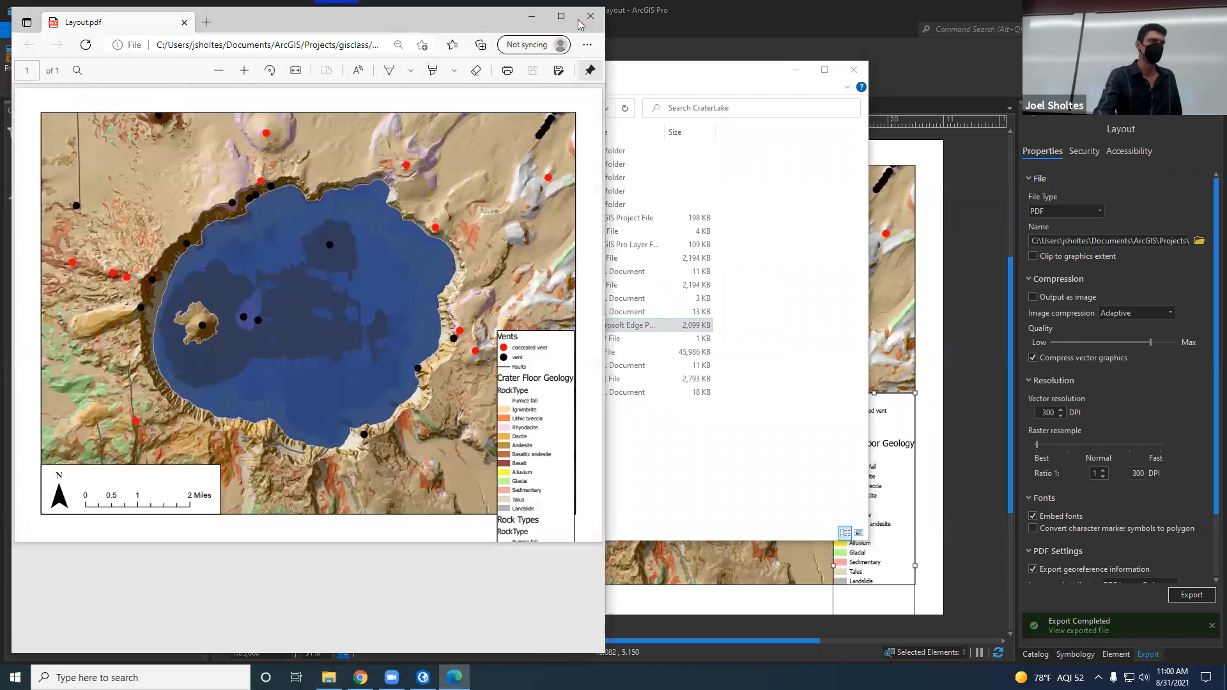
pyautogui.click(561, 16)
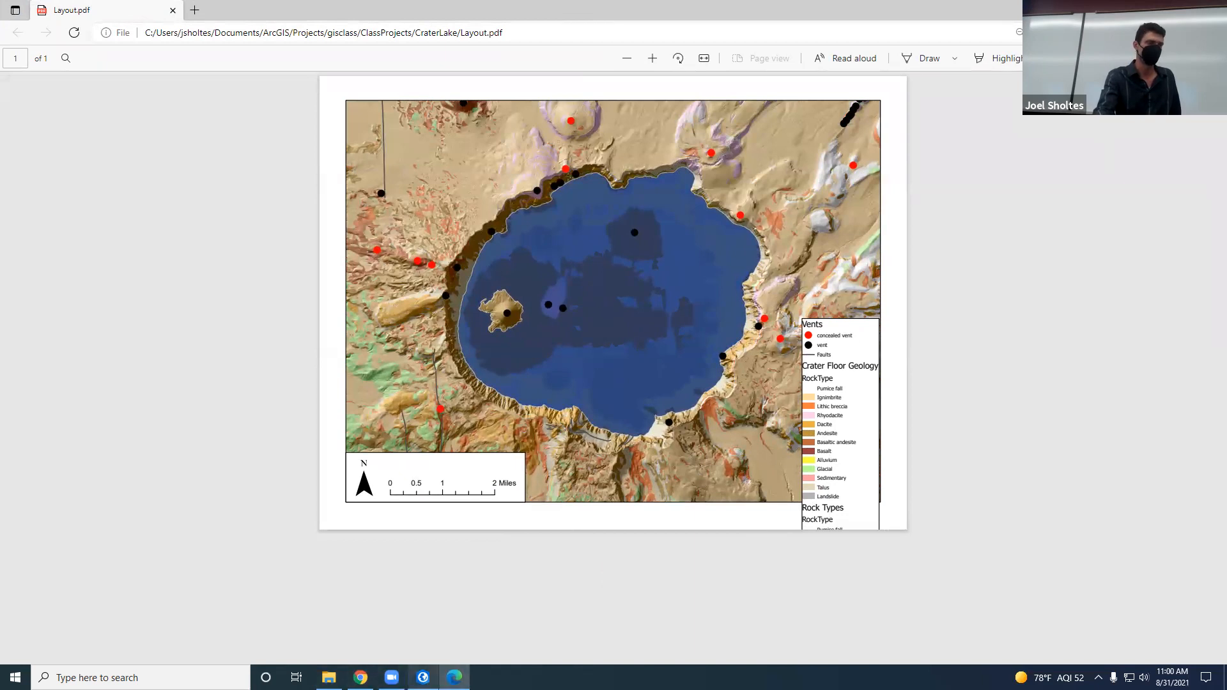
pyautogui.click(817, 37)
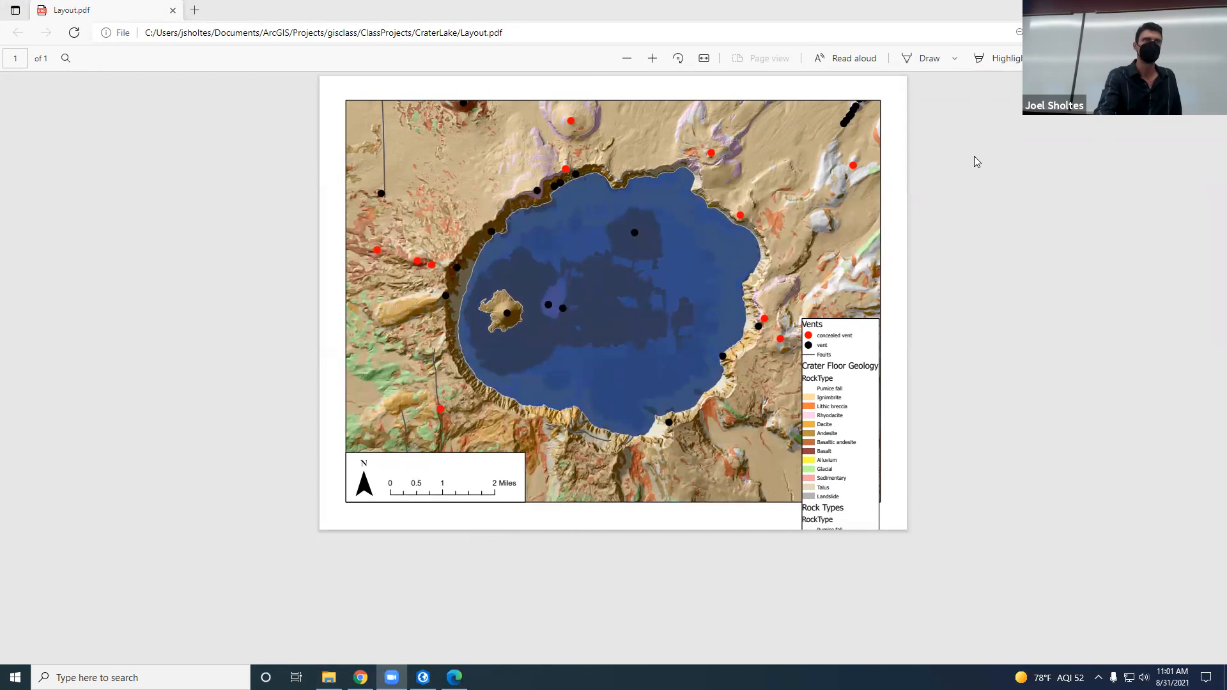